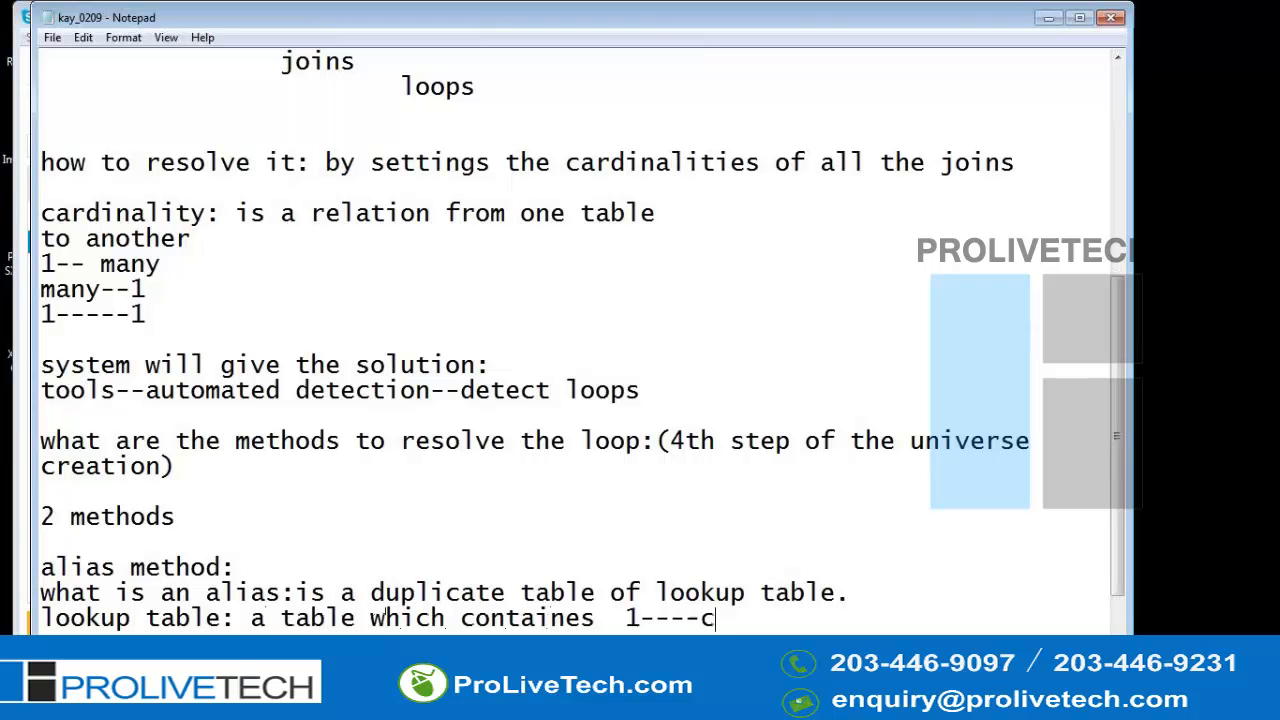
- Complete the lookup table definition with "cardinality(it should not contian many)"
text(nality)
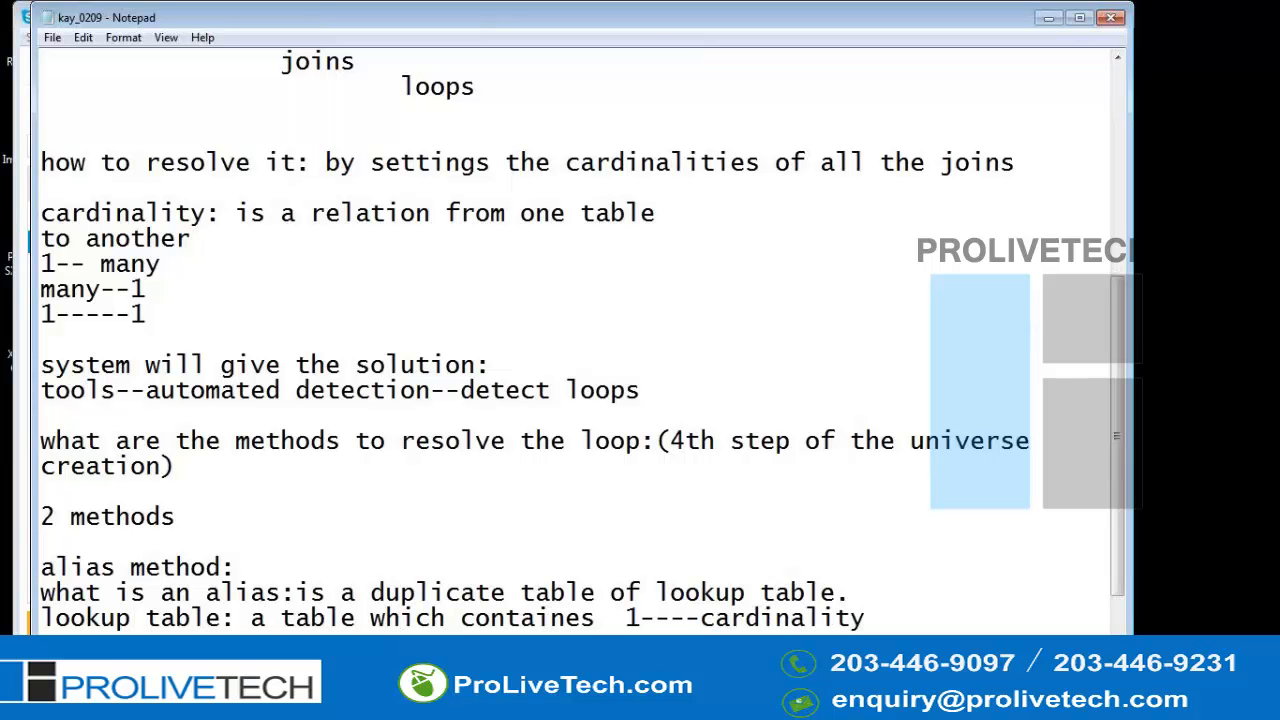
text((it should)
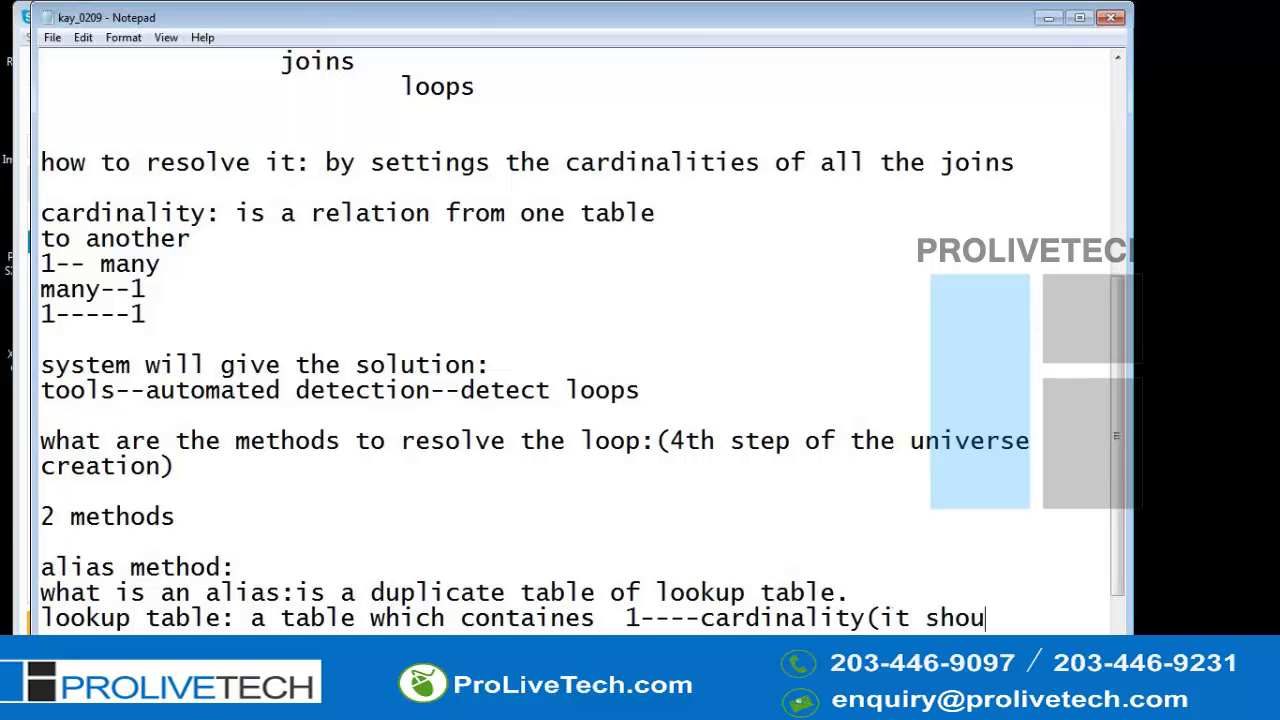
key(BackSpace)
text(ld nao)
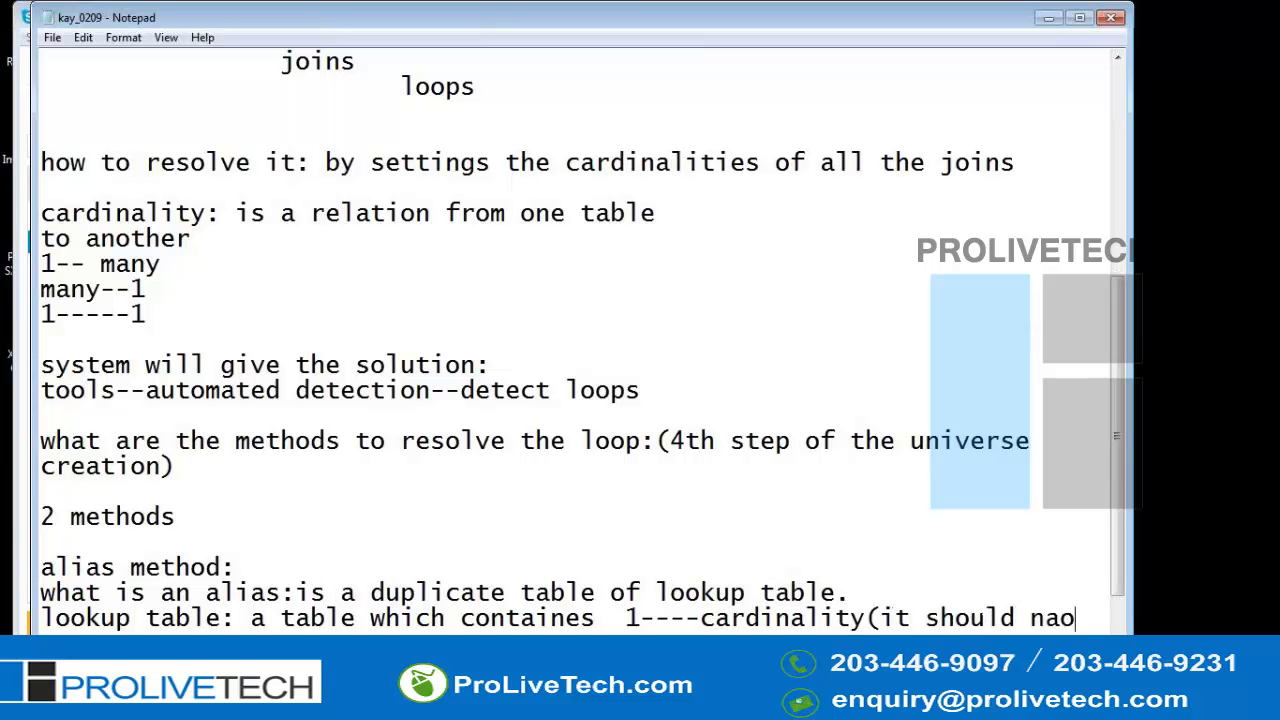
key(BackSpace)
key(BackSpace)
text(ot c)
key(BackSpace)
text(contian many))
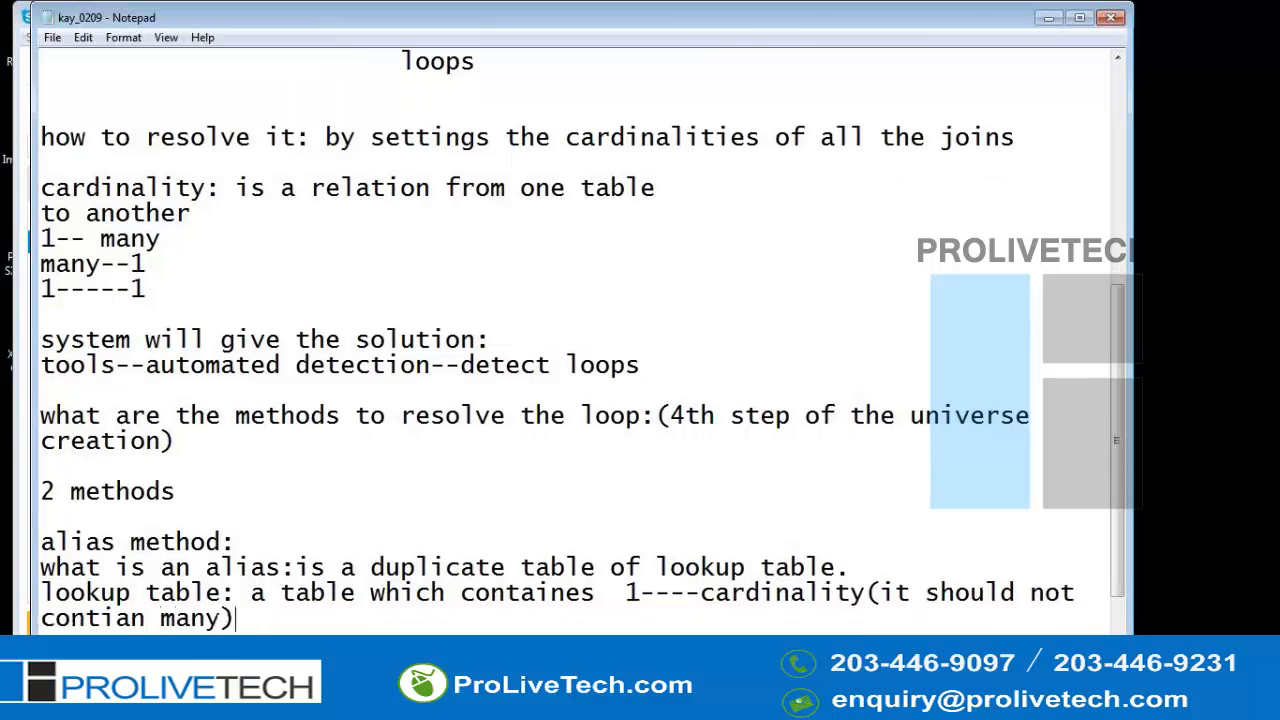
- Add a "when to go for alias:" note answered with "a loop with single lookup table."
key(Return)
key(Return)
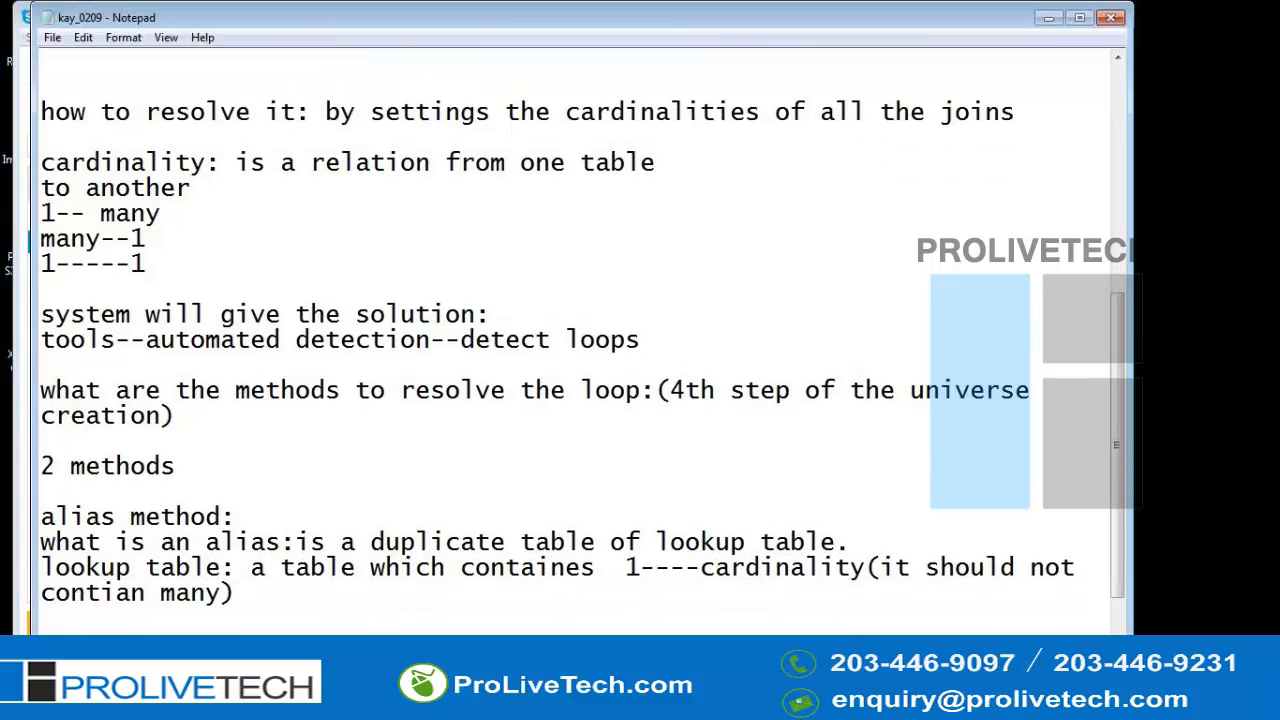
text(when to go for alias: a )
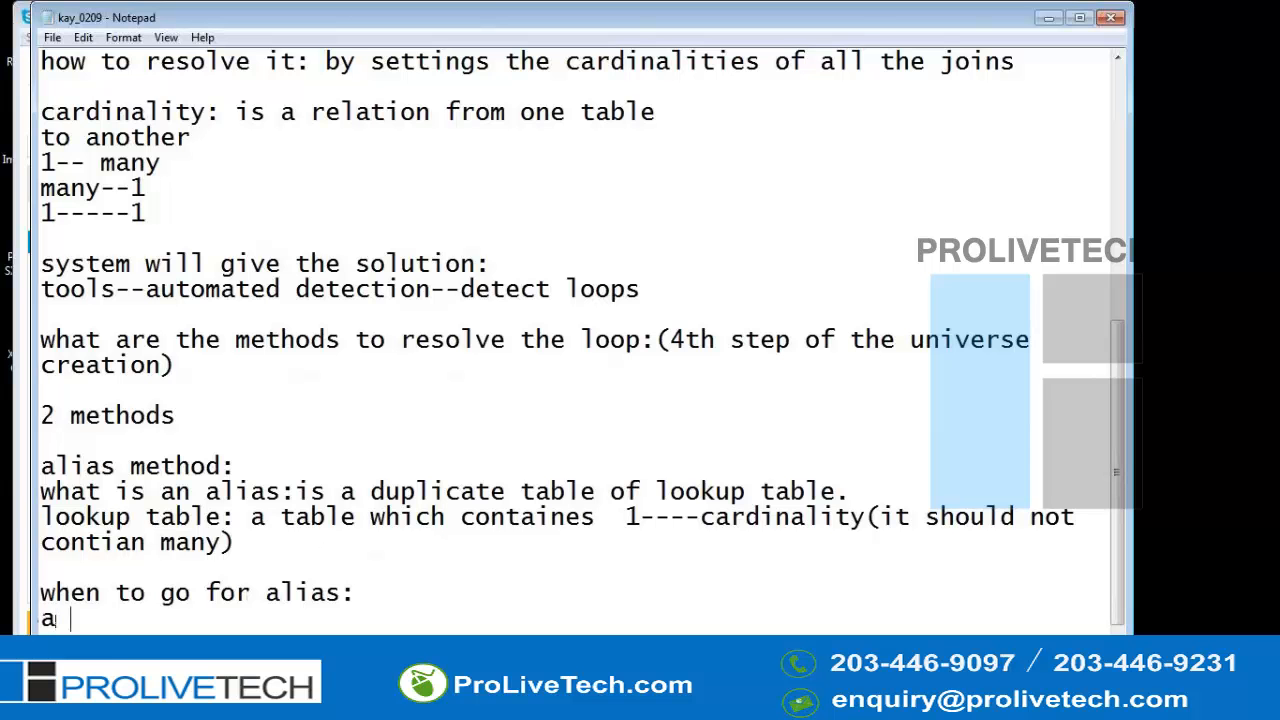
text(loop with sin)
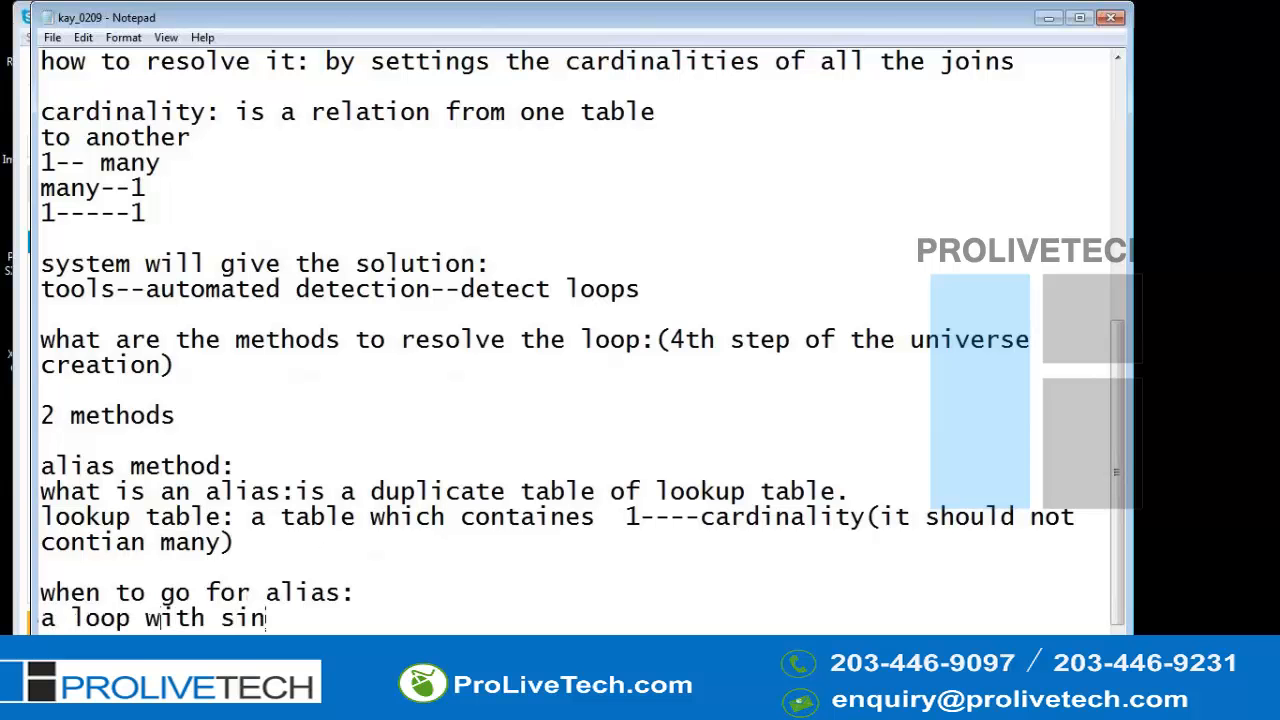
text(gle lookup table.)
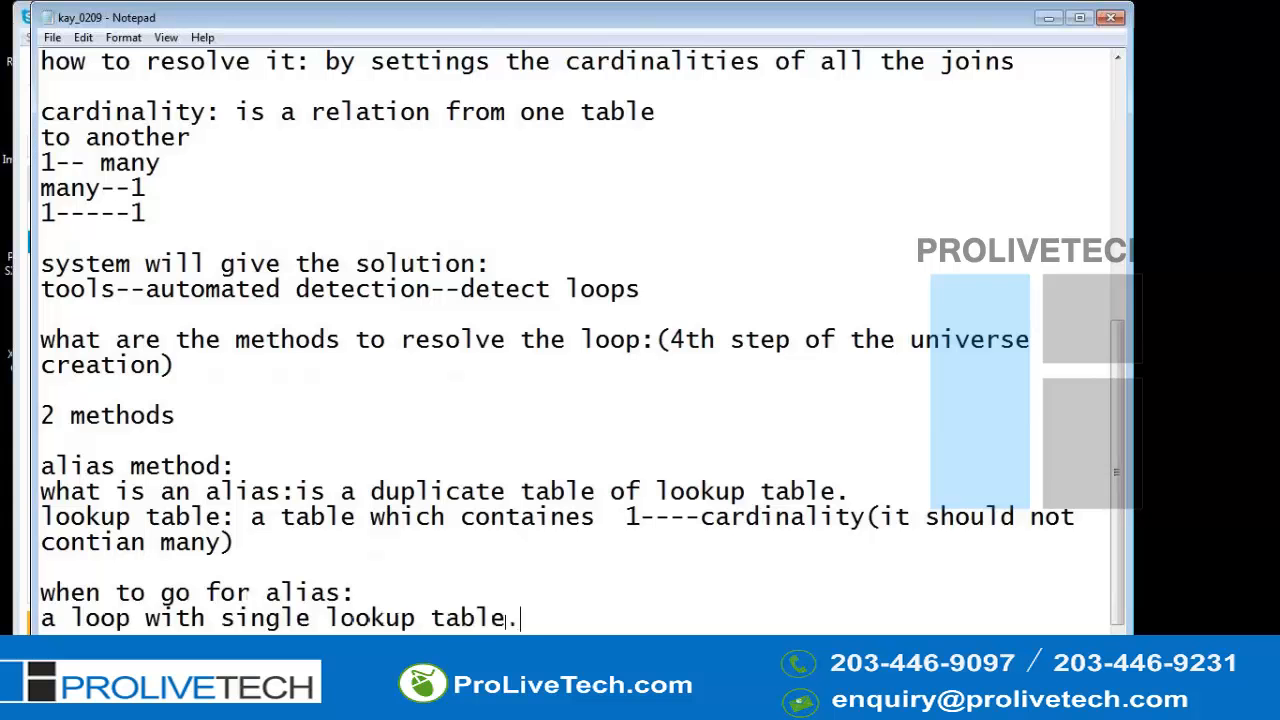
- Describe the context method as "a loop with more than one lookup table." and start a new line
scroll(326, 562, down, 1)
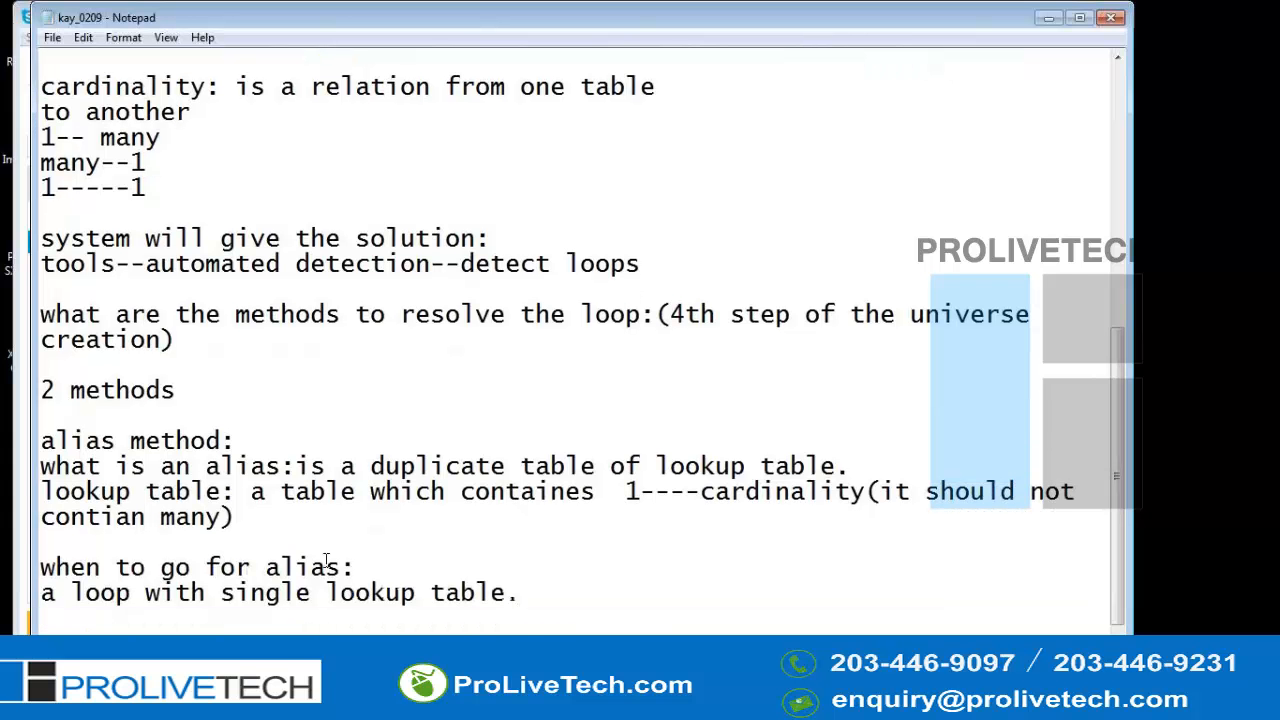
key(Left)
key(Down)
key(Down)
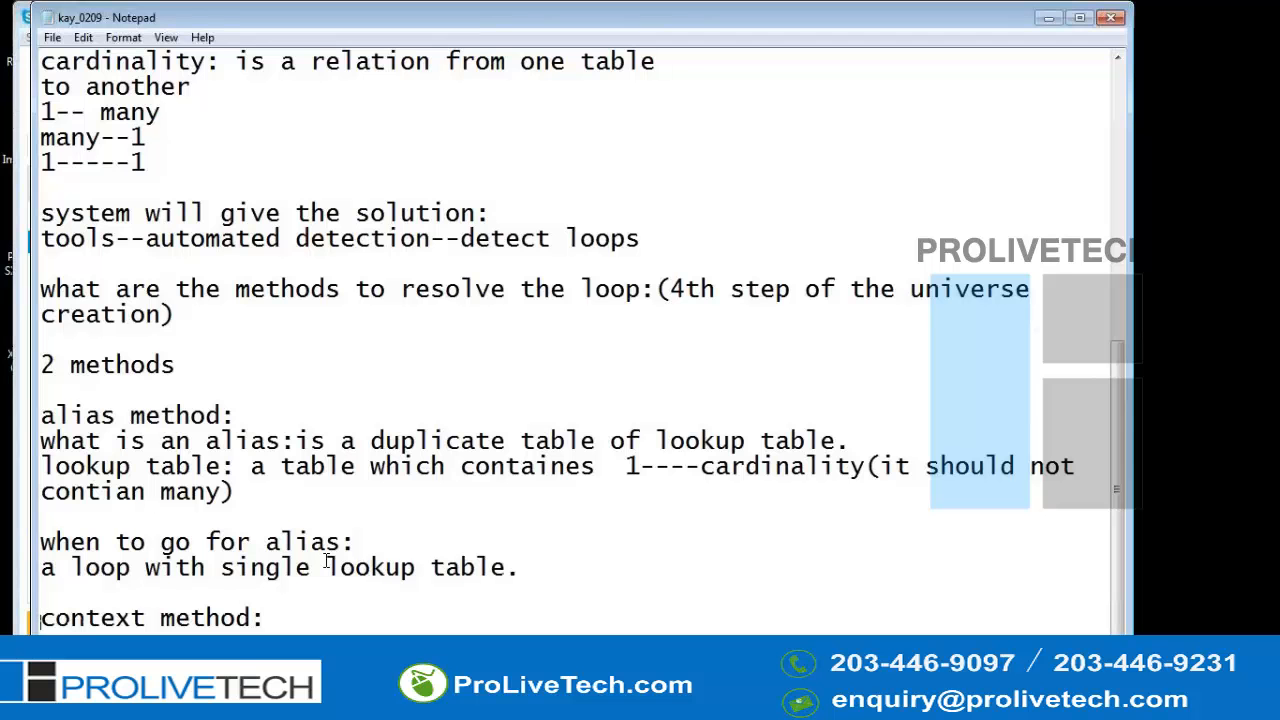
key(End)
text(a loop with more tthan)
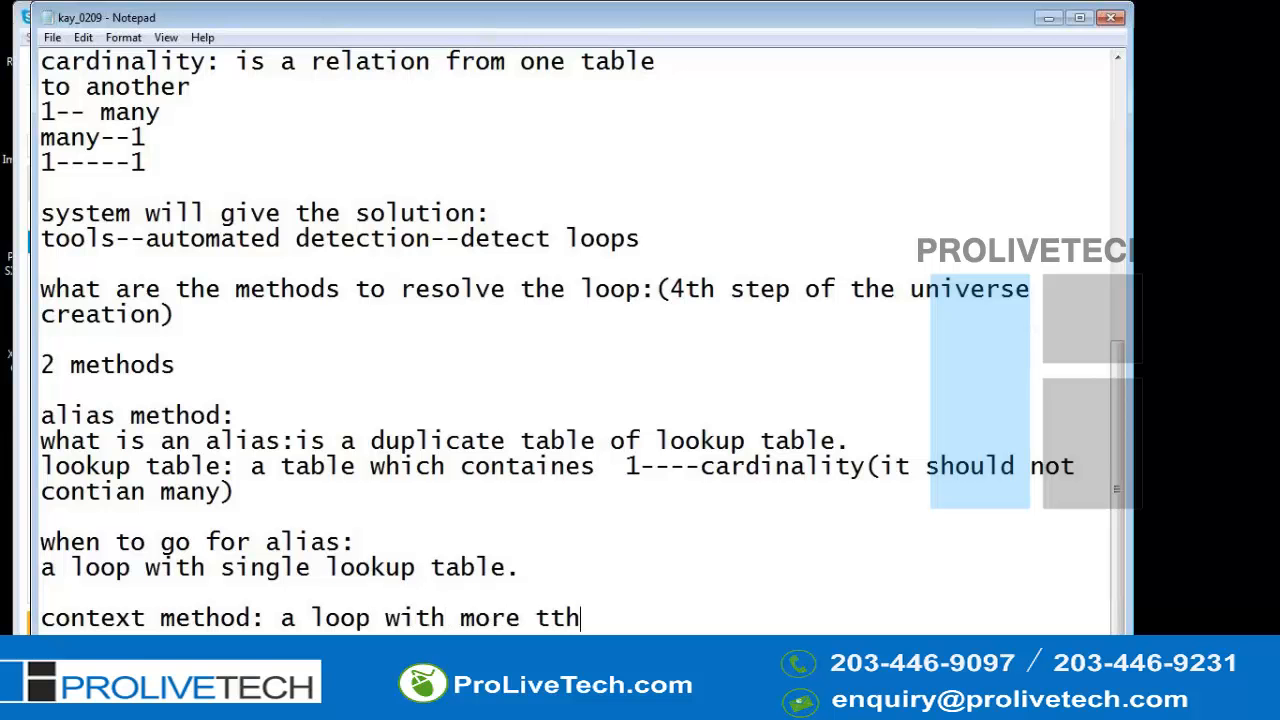
key(BackSpace)
key(BackSpace)
key(BackSpace)
key(BackSpace)
text(han one t)
key(BackSpace)
text(lo)
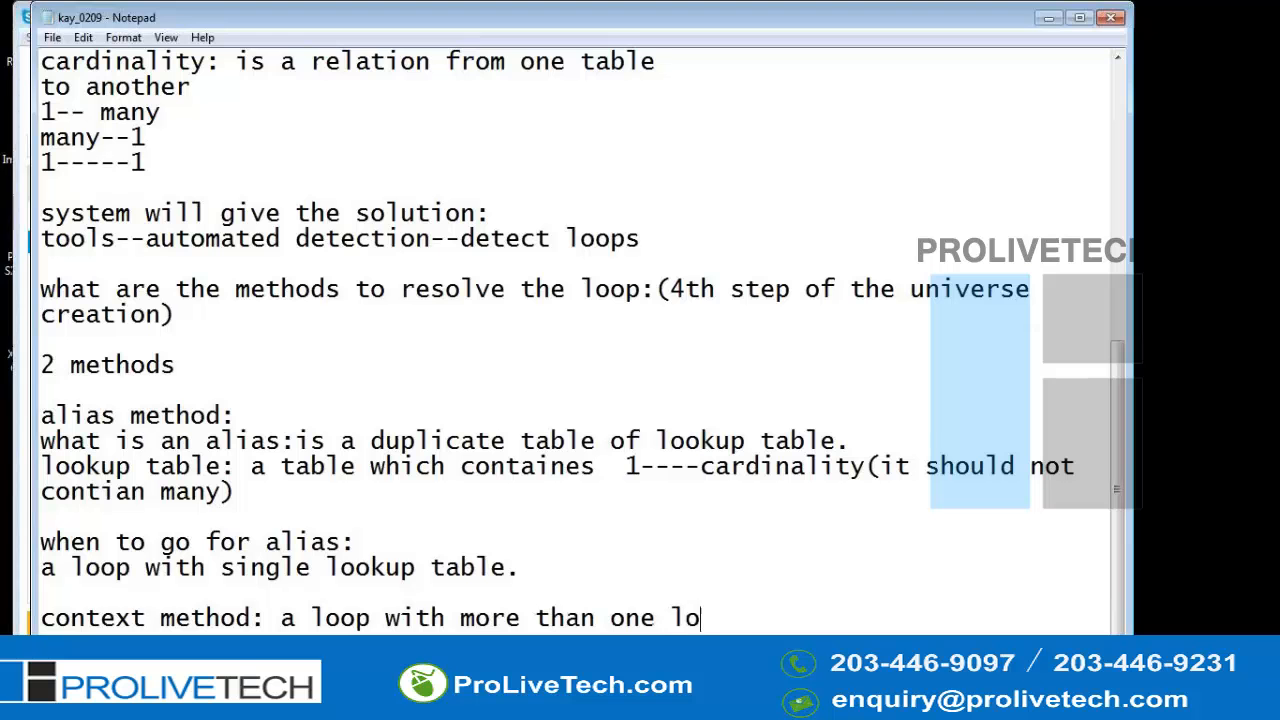
text(okup table.)
key(Return)
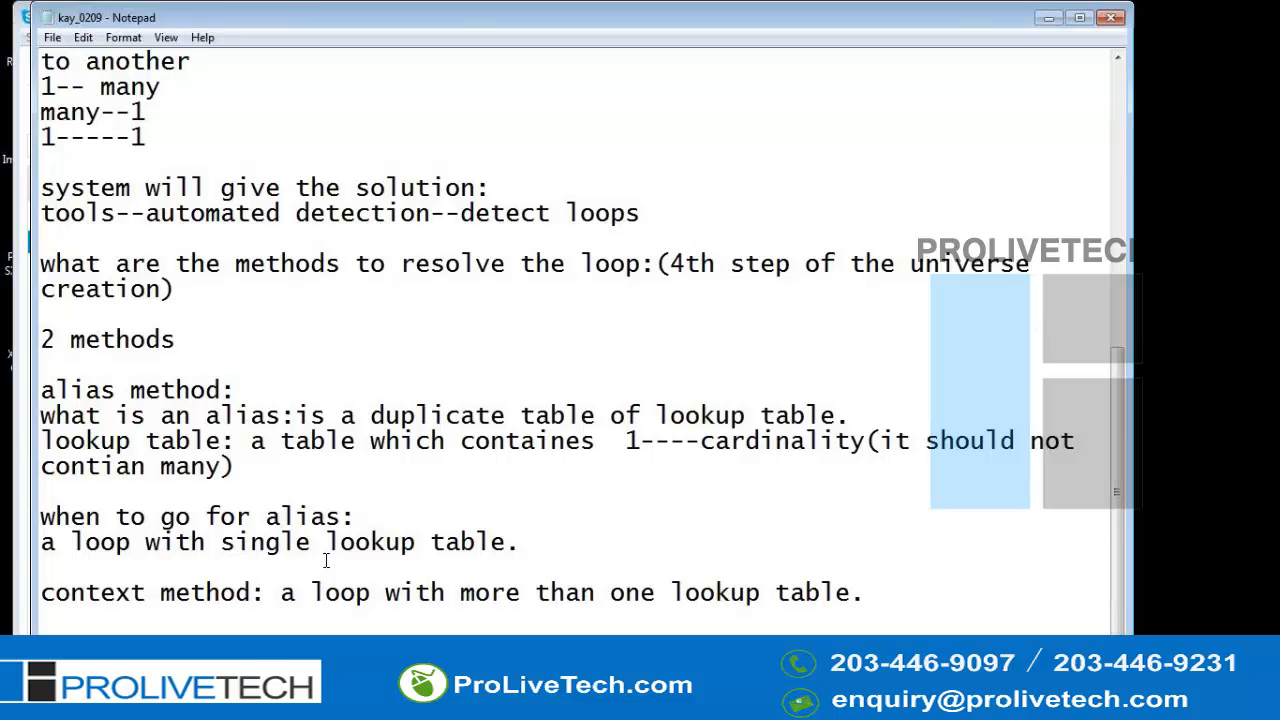
- Switch to the universe design tool and delete the Calendar_year_lookup_product_promotion_facts alias table
click(1264, 50)
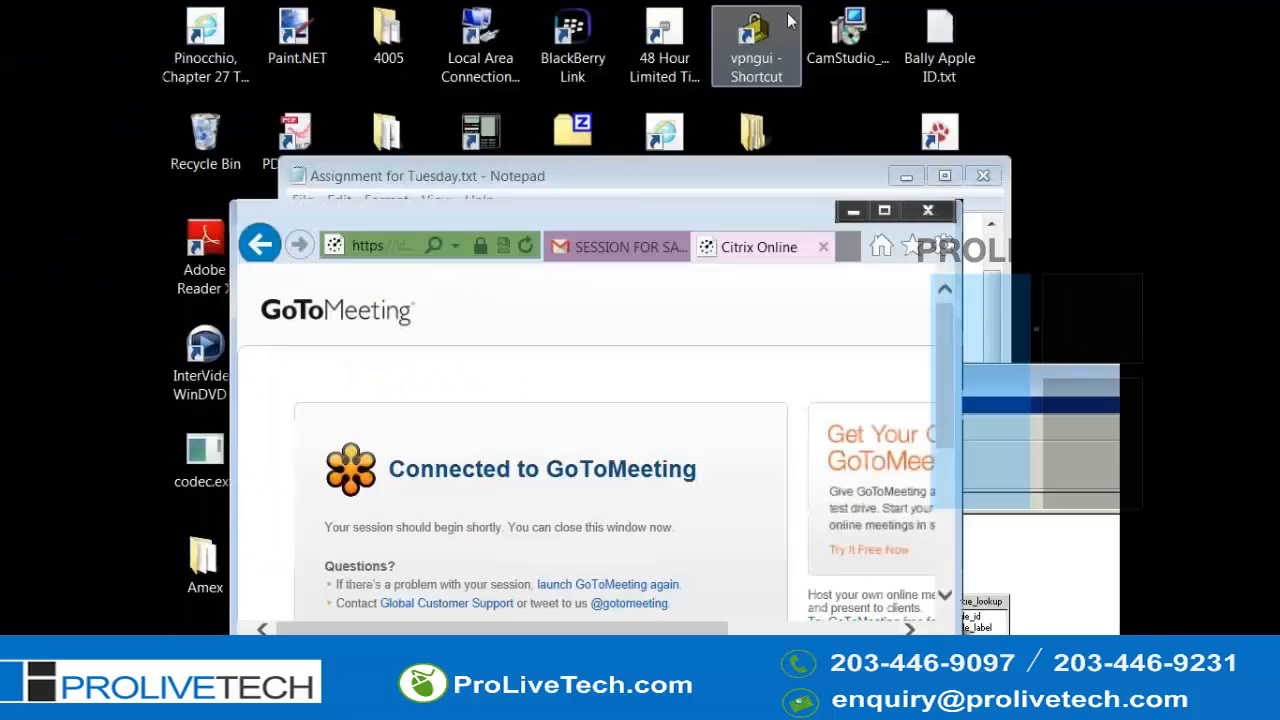
click(753, 368)
double_click(790, 381)
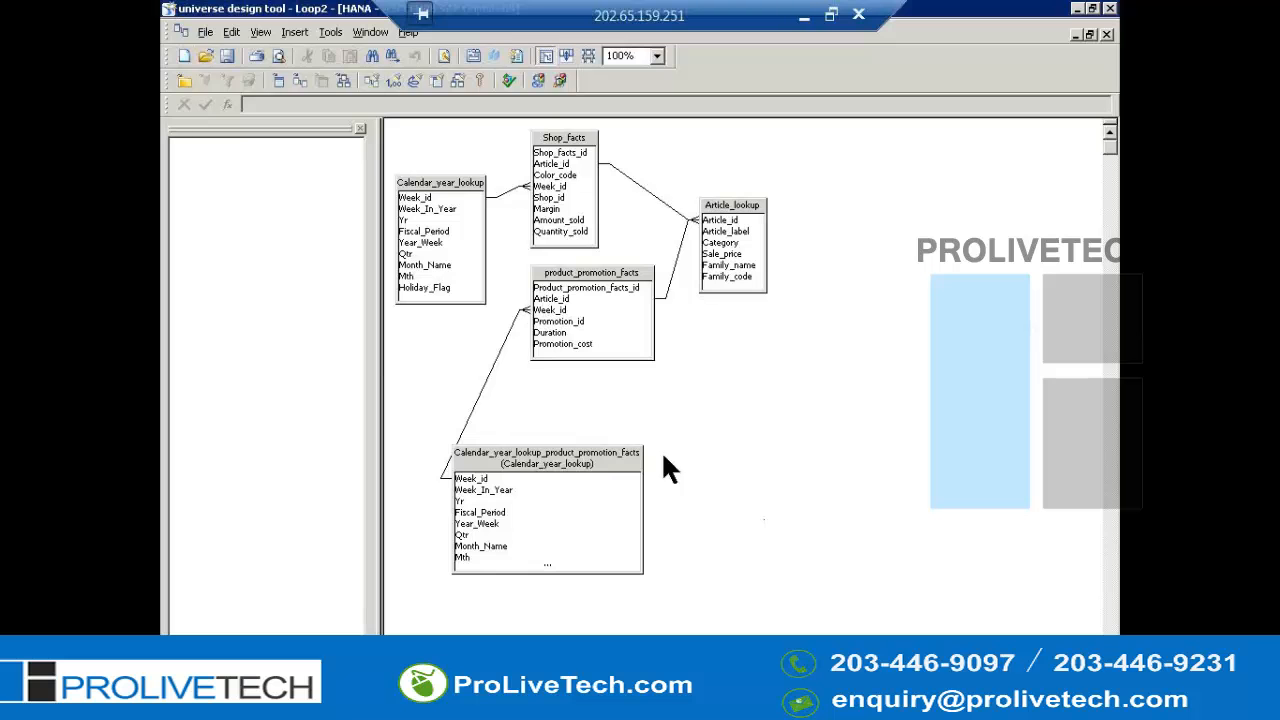
click(553, 460)
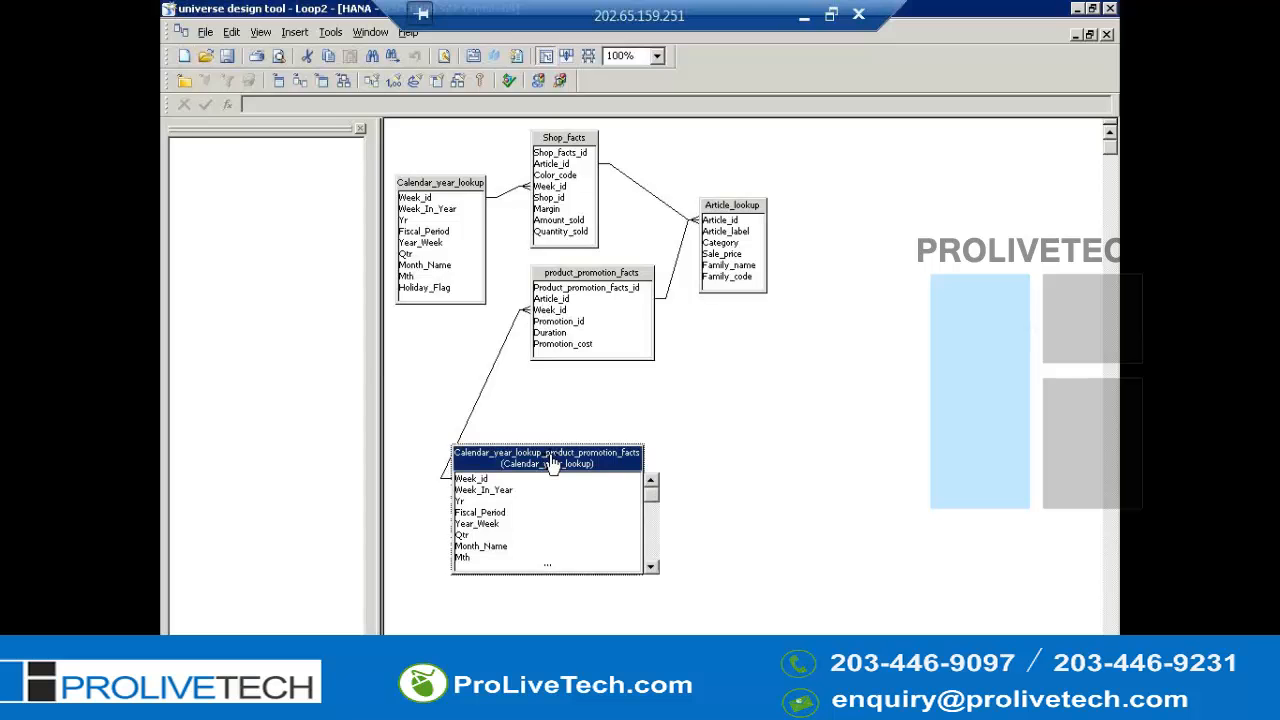
key(Delete)
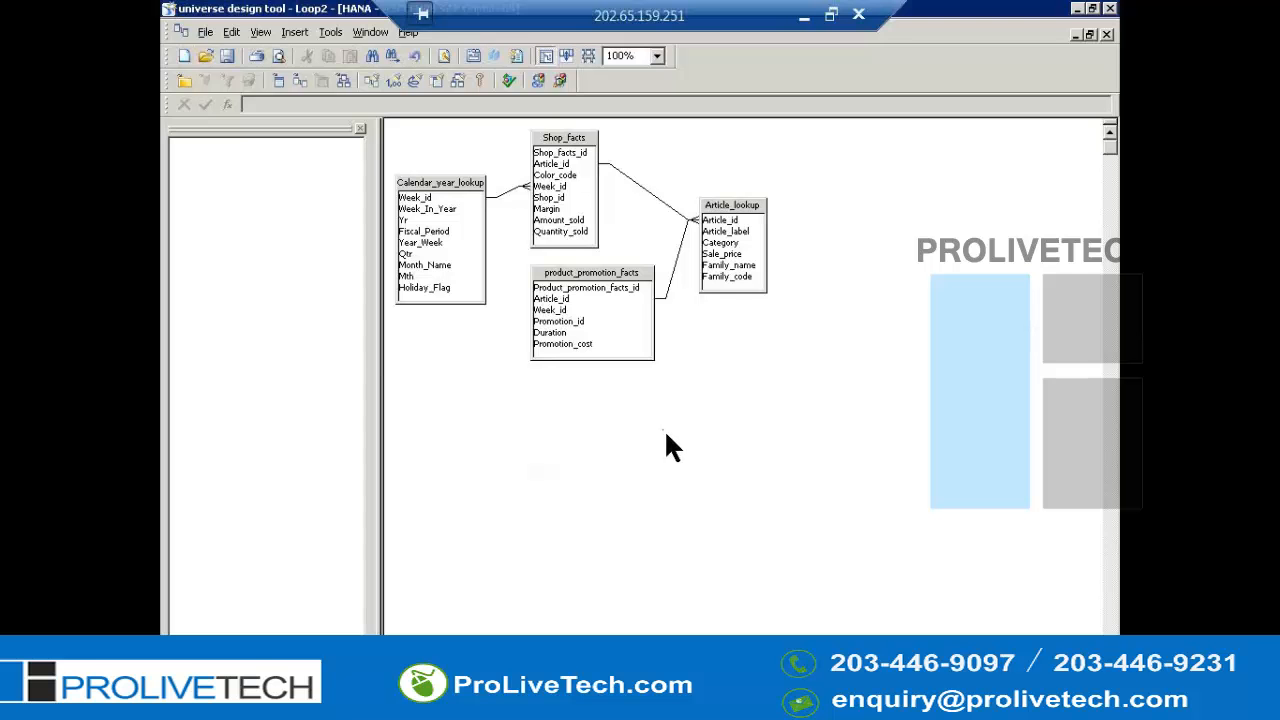
- Set the Shop_facts–Article_lookup join cardinality to many Shop_facts per one Article_lookup
double_click(667, 215)
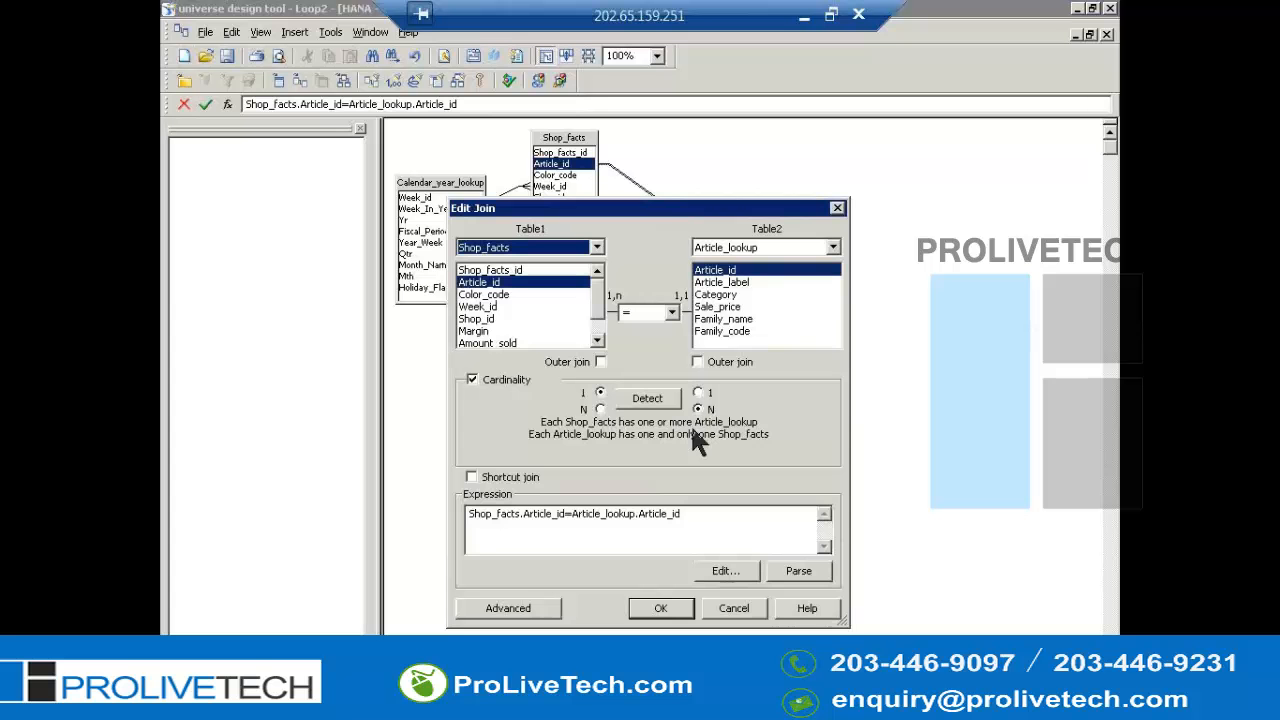
drag(657, 209, 672, 304)
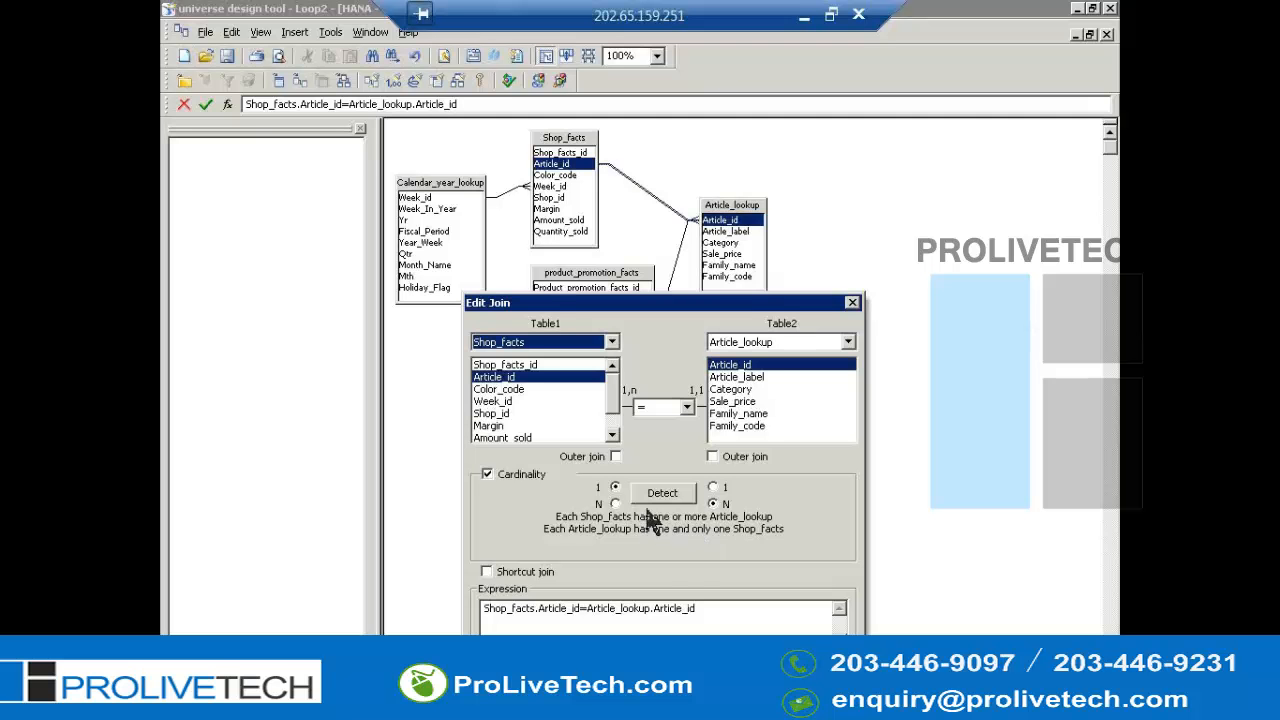
click(714, 488)
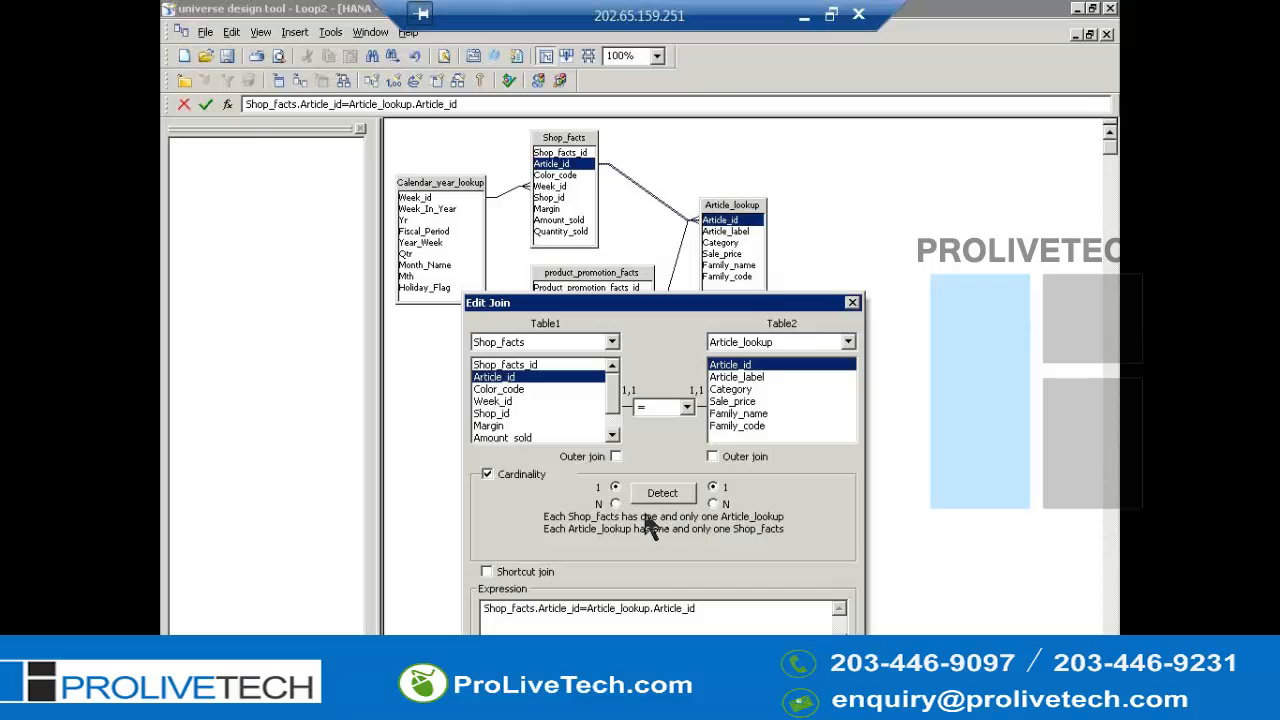
click(616, 504)
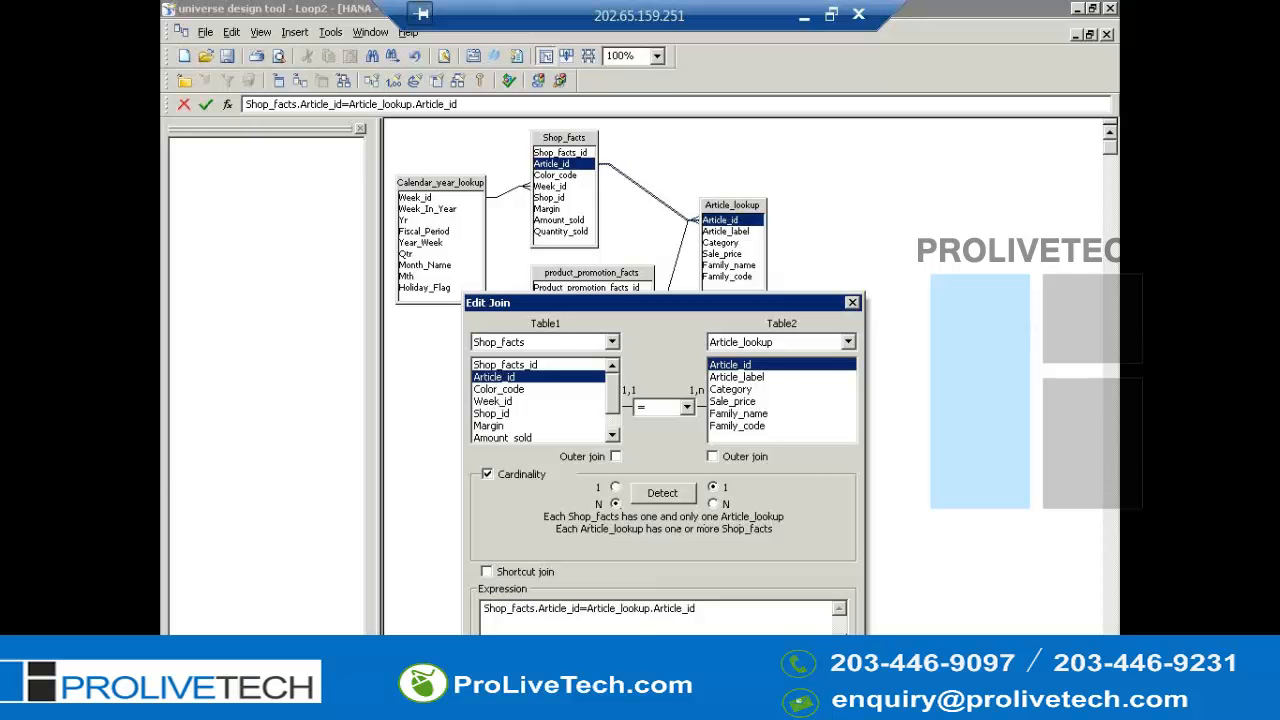
drag(758, 304, 785, 211)
click(712, 609)
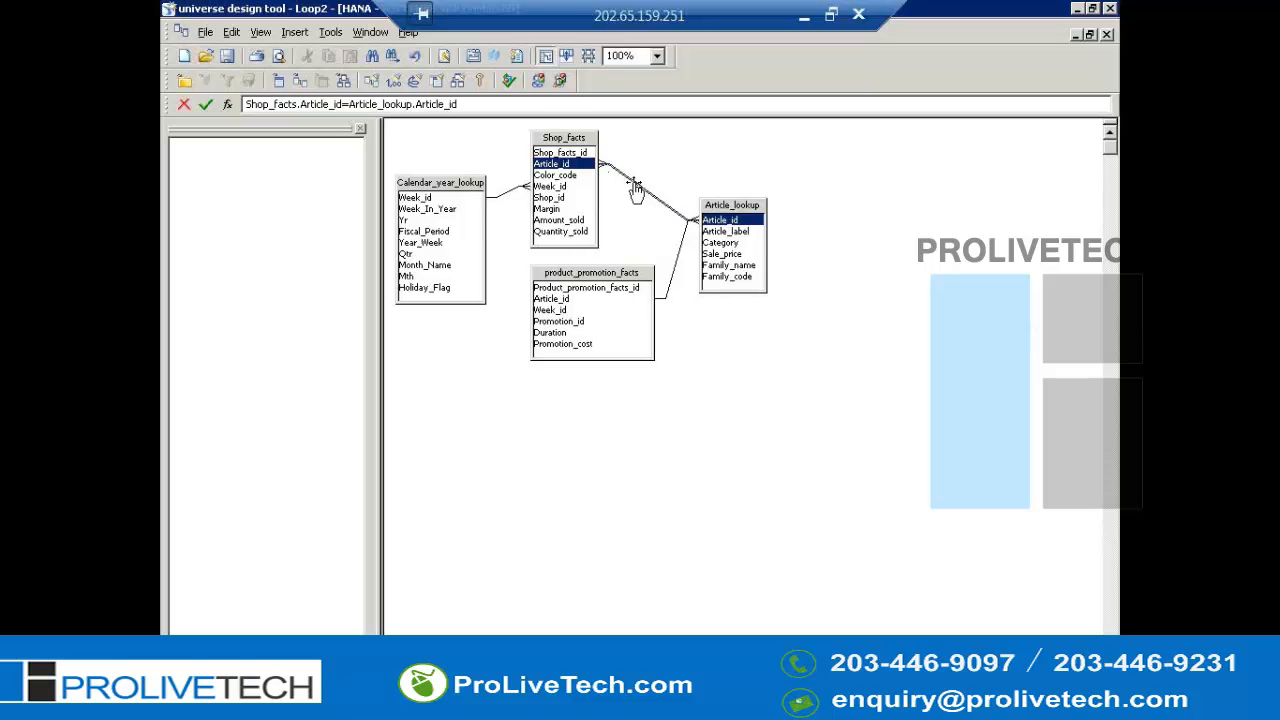
- Set the product_promotion_facts–Article_lookup join cardinality to many product_promotion_facts per one Article_lookup
double_click(677, 259)
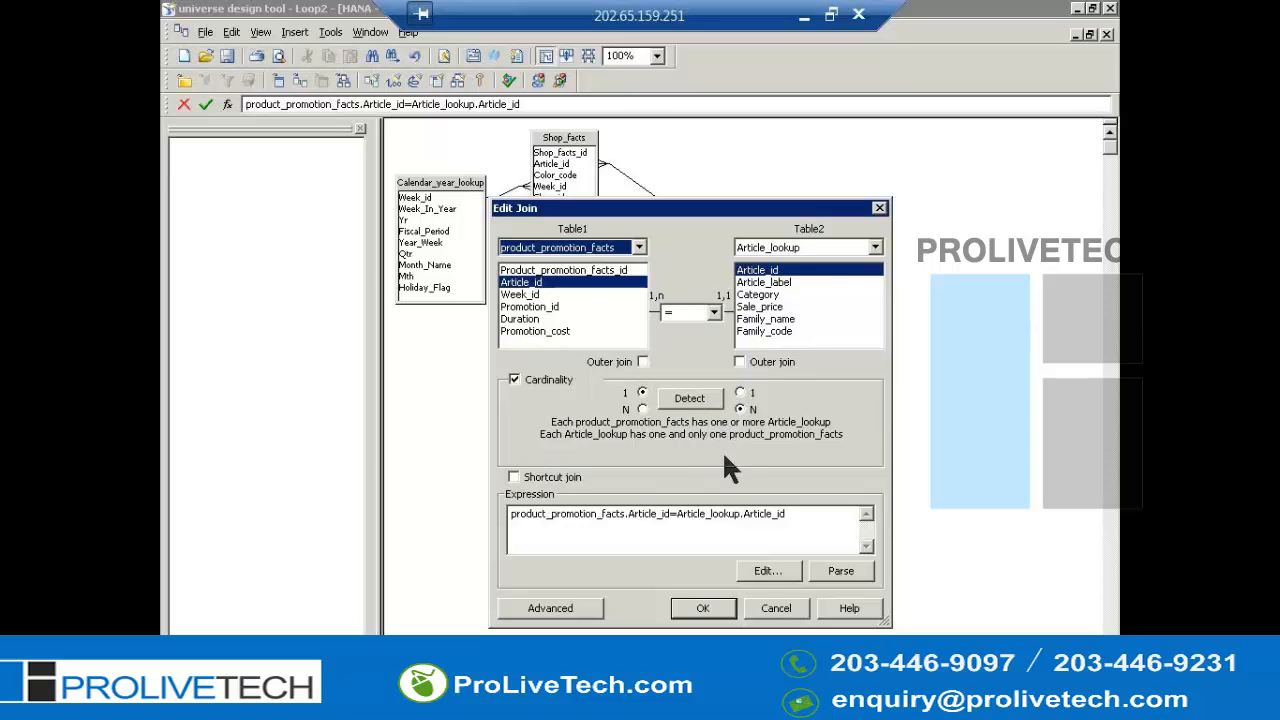
click(642, 409)
click(740, 392)
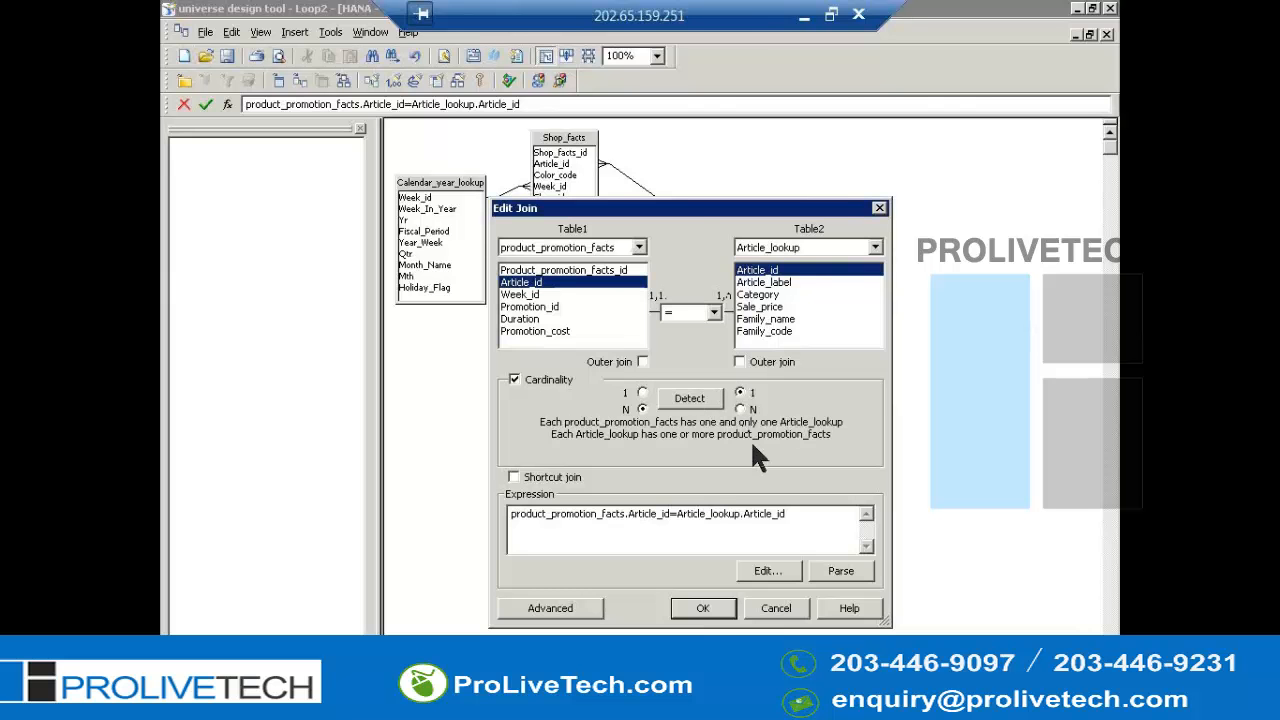
click(704, 614)
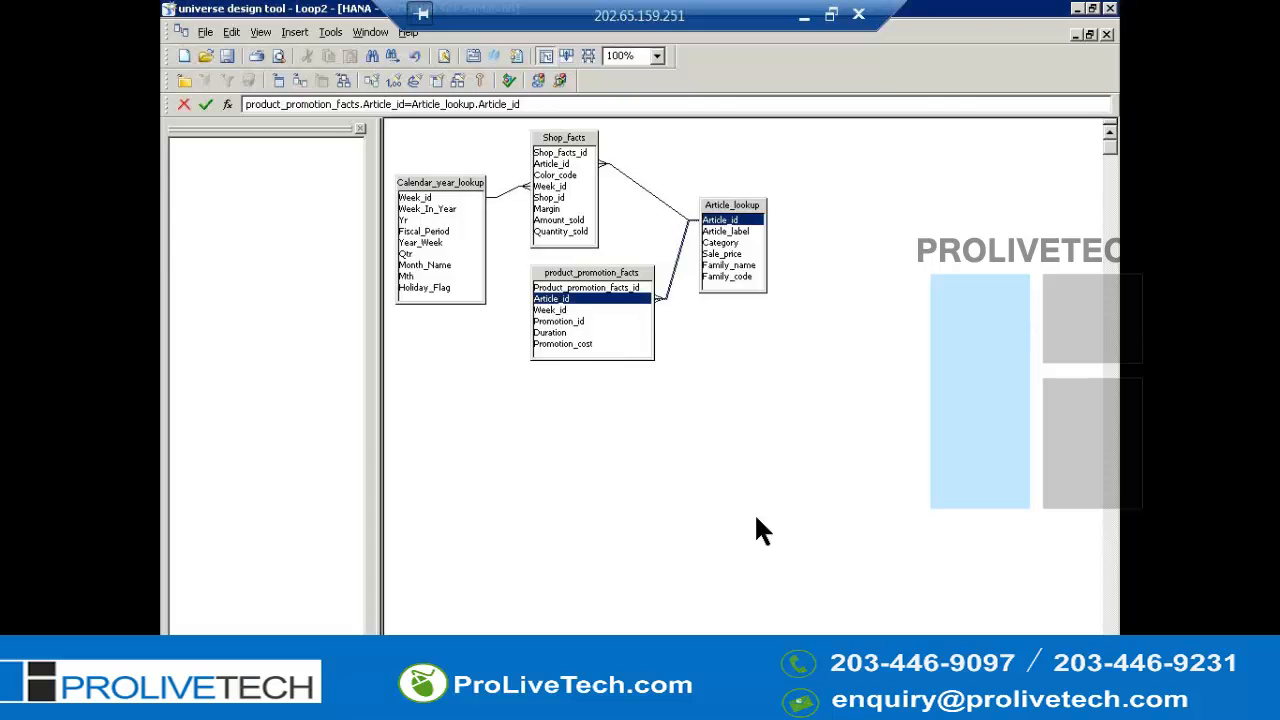
- Save the universe
key(alt+f)
key(s)
key(alt+t)
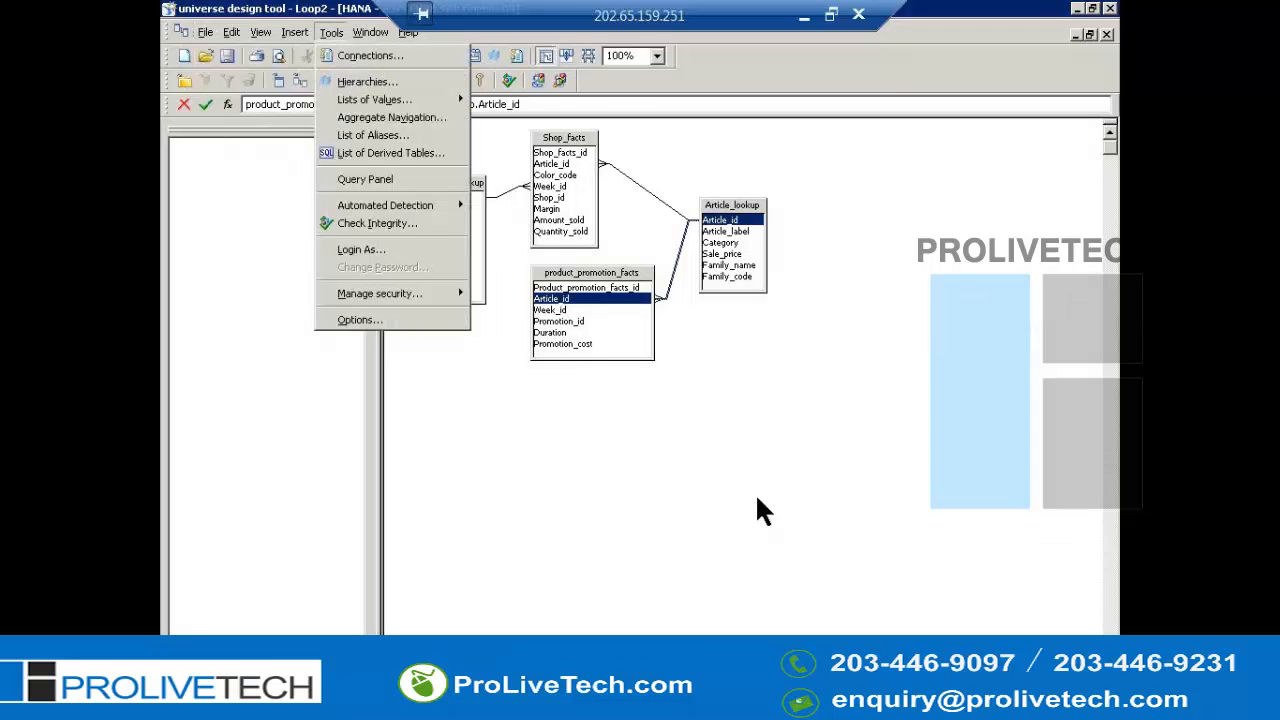
click(622, 423)
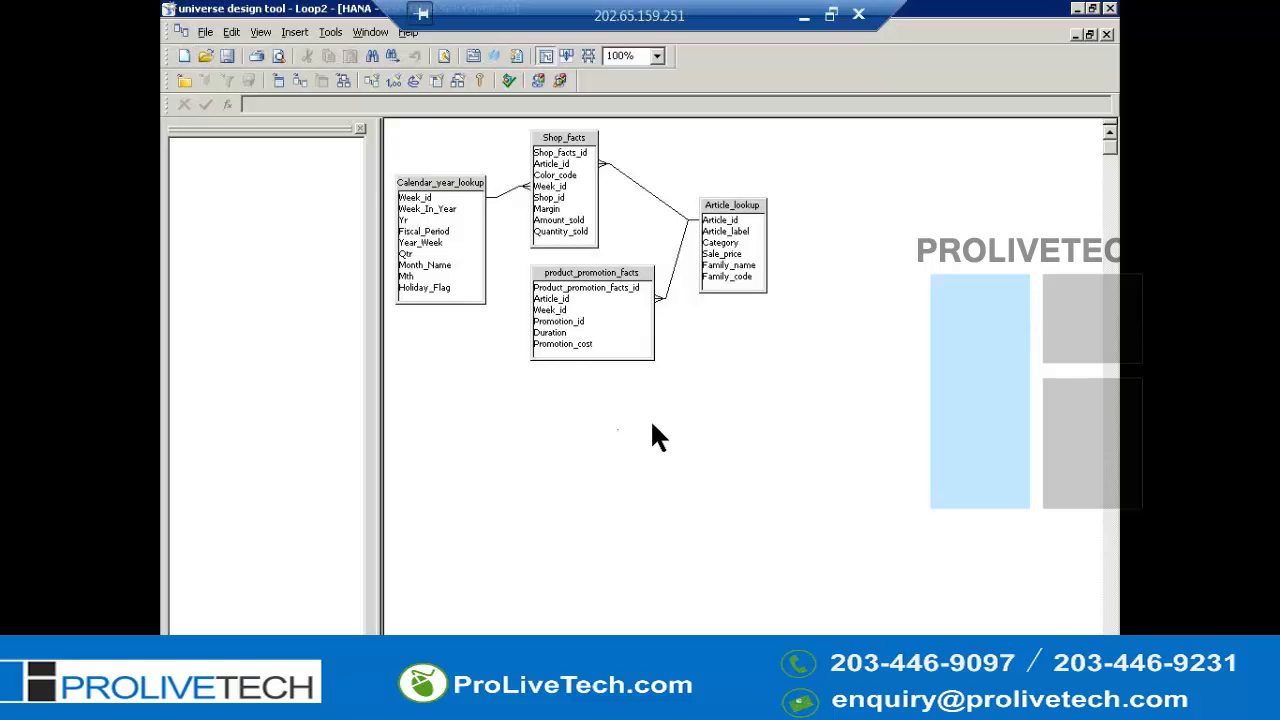
- Join product_promotion_facts.Week_id to Calendar_year_lookup.Week_In_Year
click(543, 311)
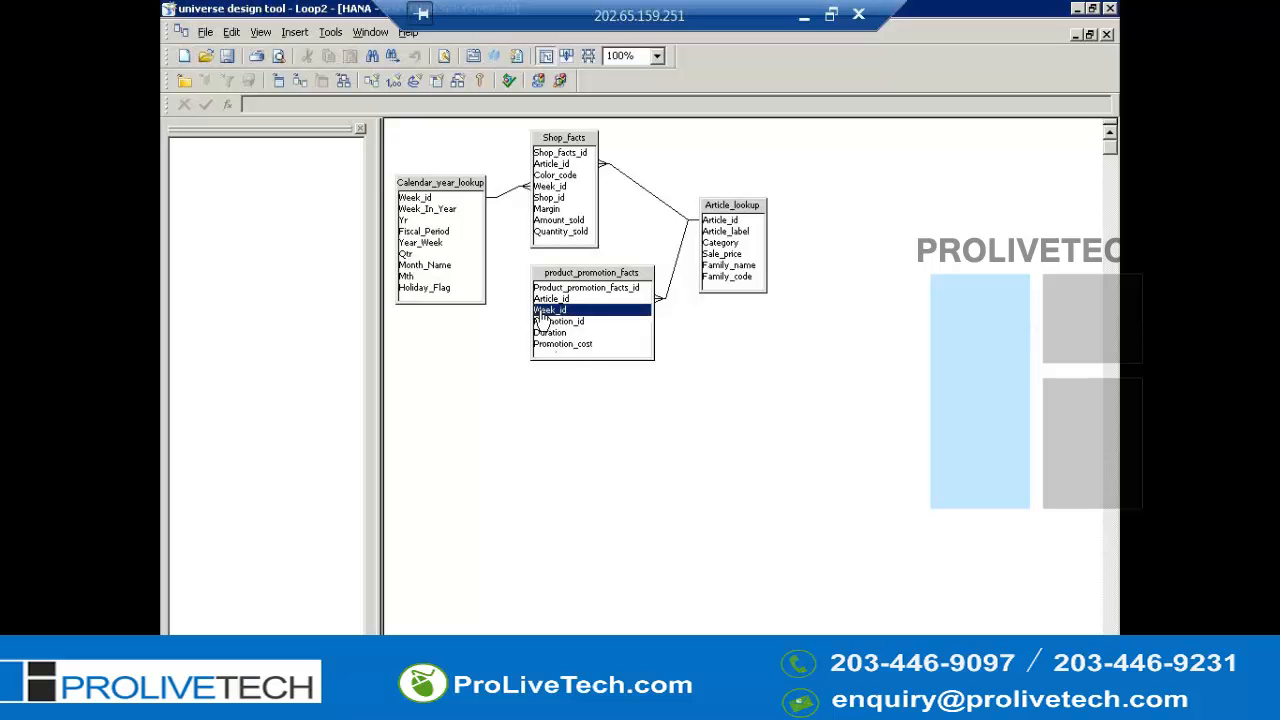
drag(543, 314, 473, 212)
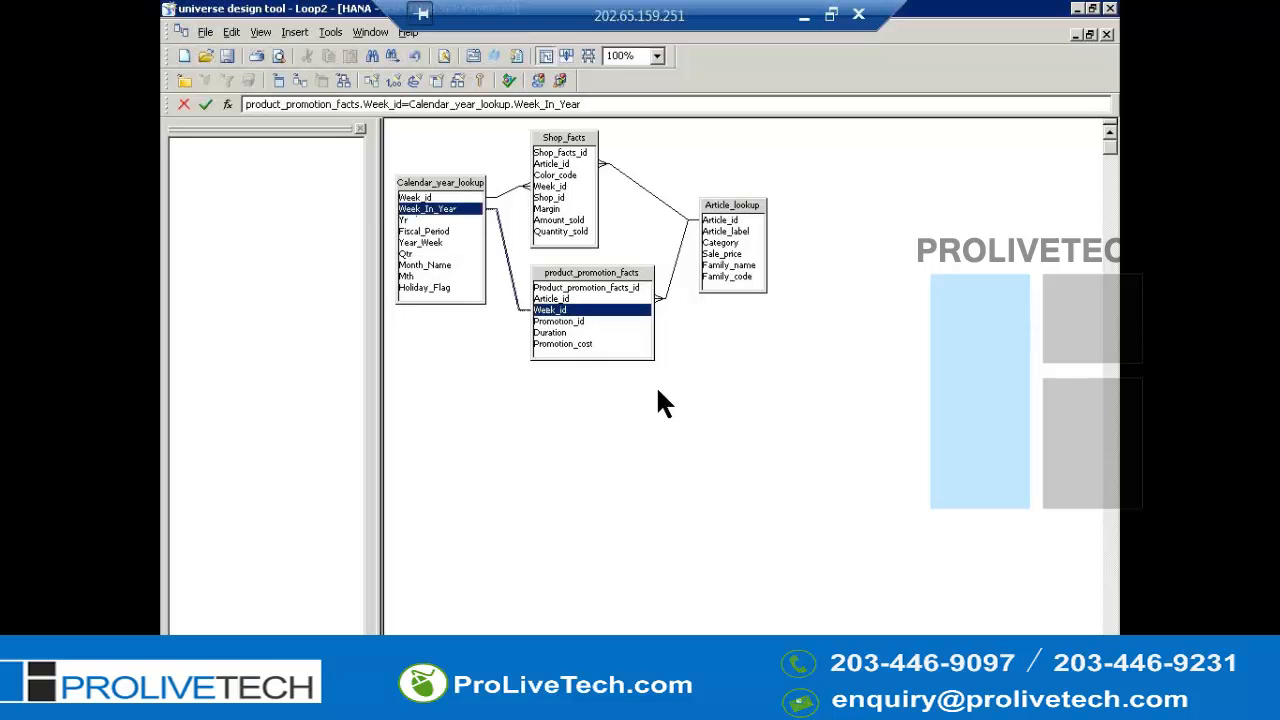
- Set the new Calendar_year_lookup–product_promotion_facts join cardinality to one Calendar_year_lookup per many product_promotion_facts
click(515, 300)
double_click(513, 294)
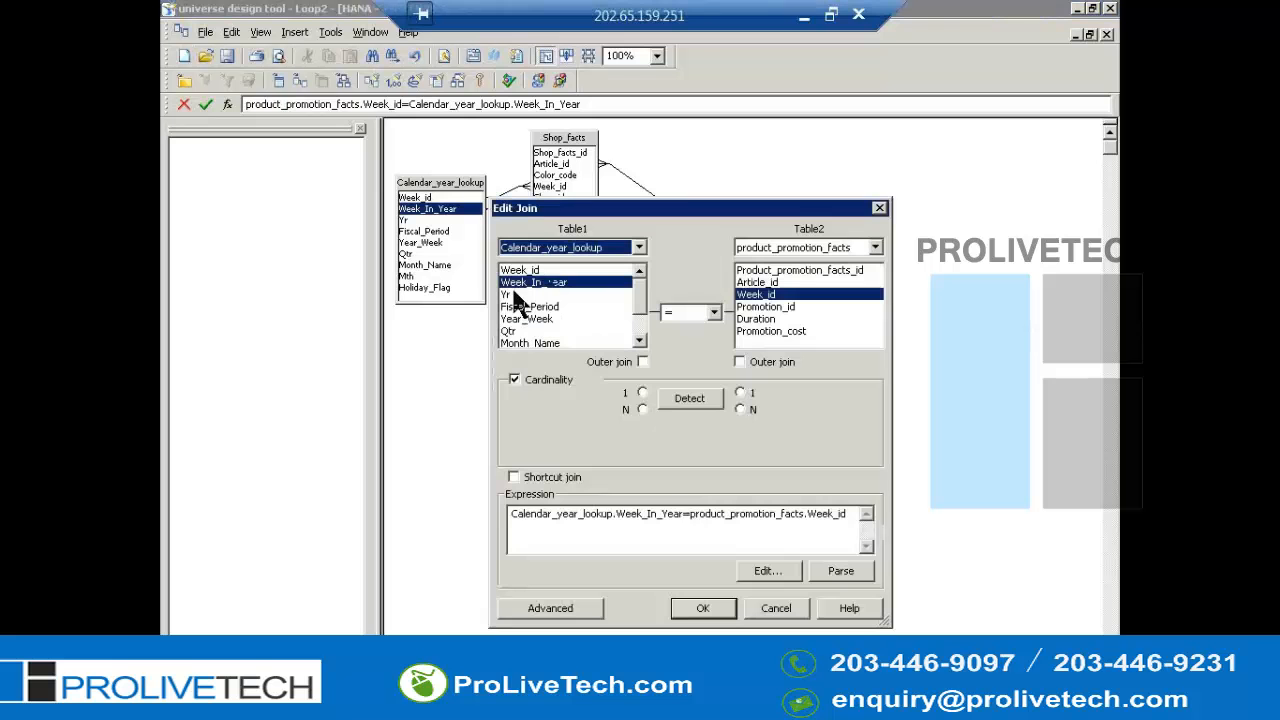
click(642, 393)
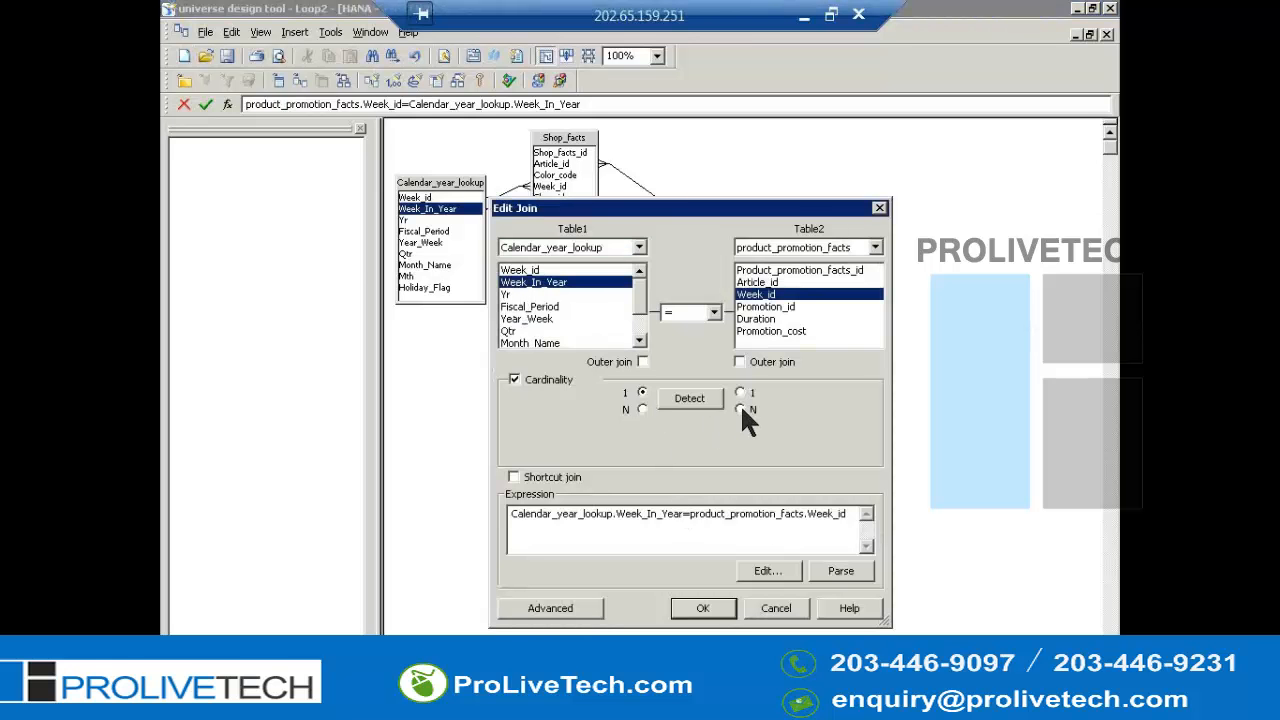
click(741, 409)
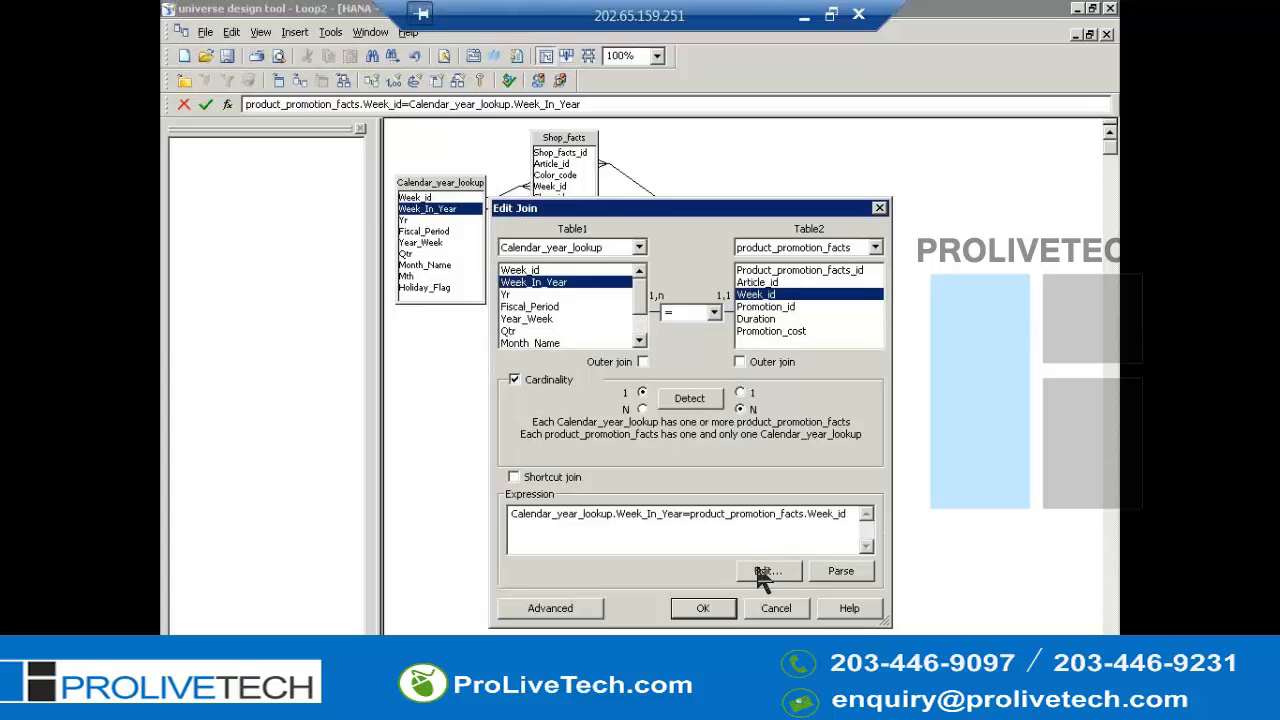
click(705, 609)
click(743, 462)
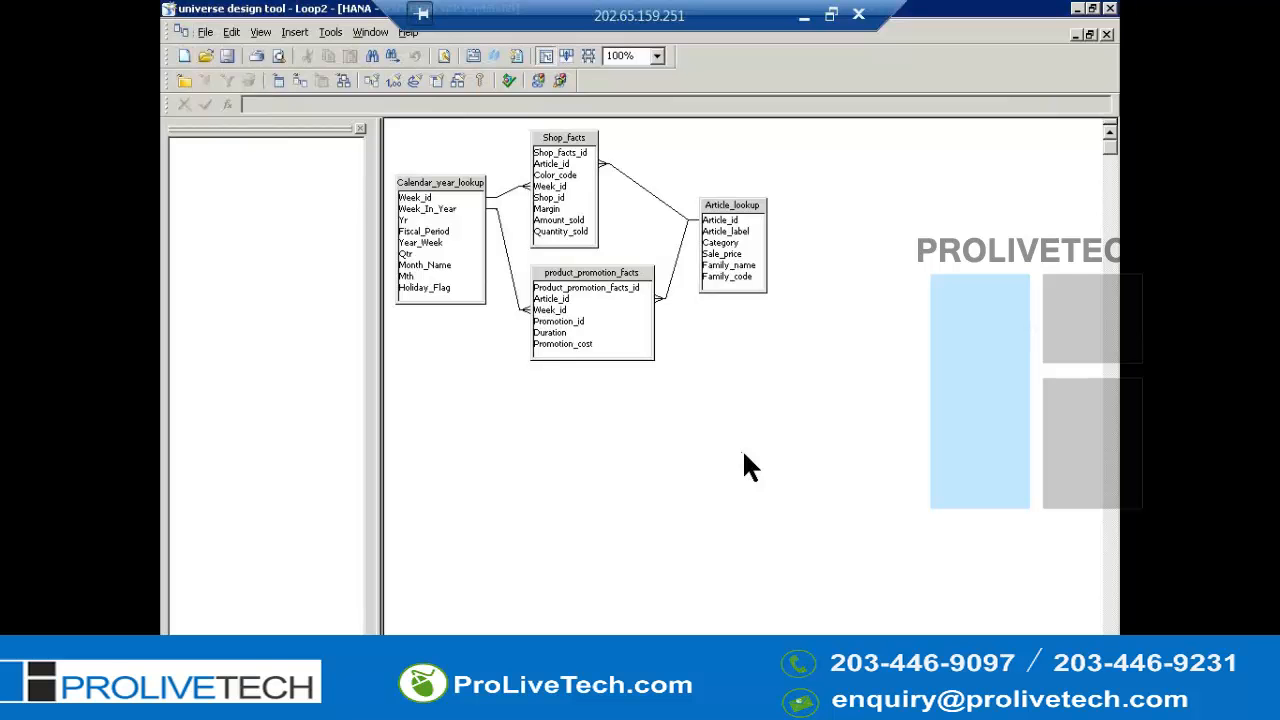
key(alt+t)
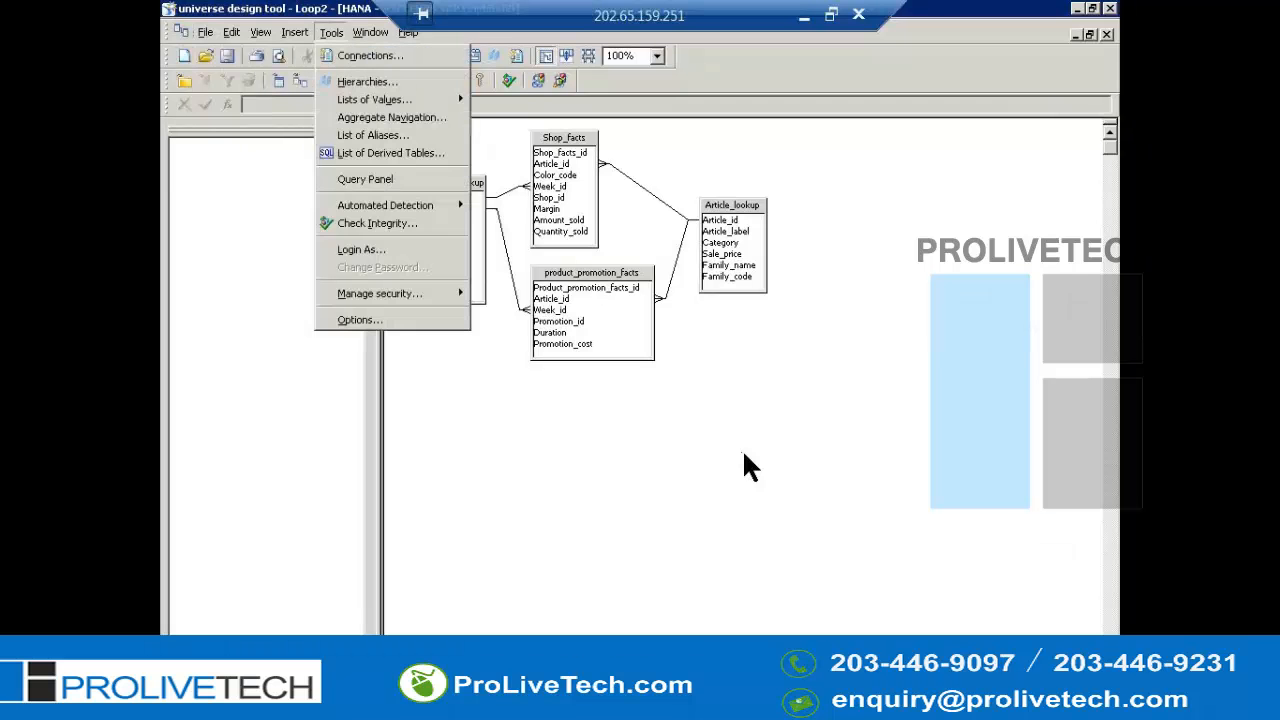
right_click(745, 455)
key(Escape)
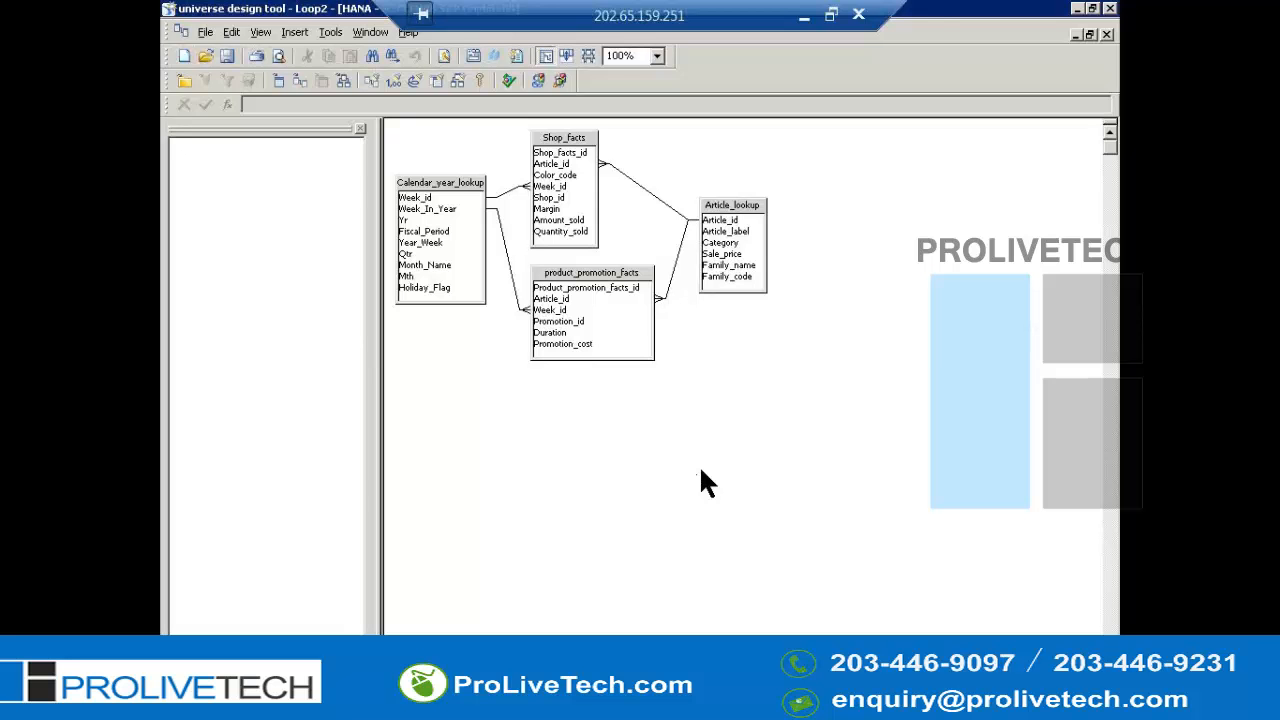
- Run an integrity check on the universe and expand the detected loop result to highlight its tables in the schema
key(alt+t)
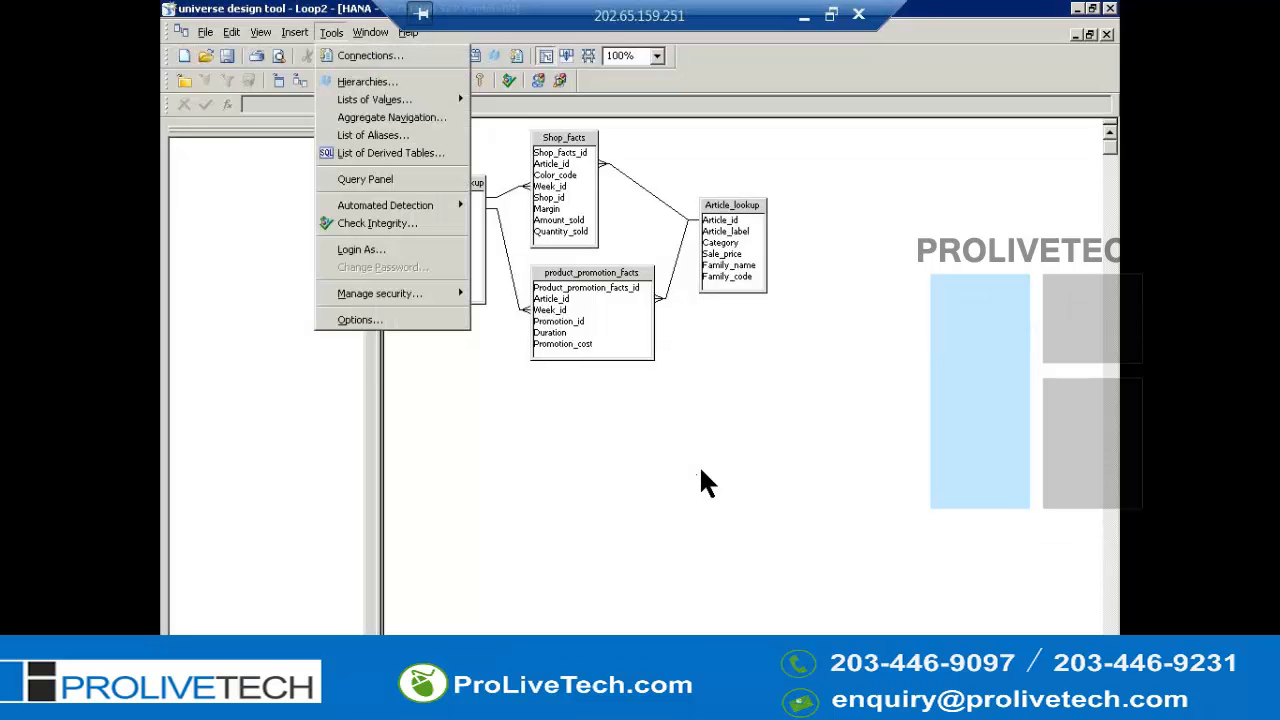
click(706, 466)
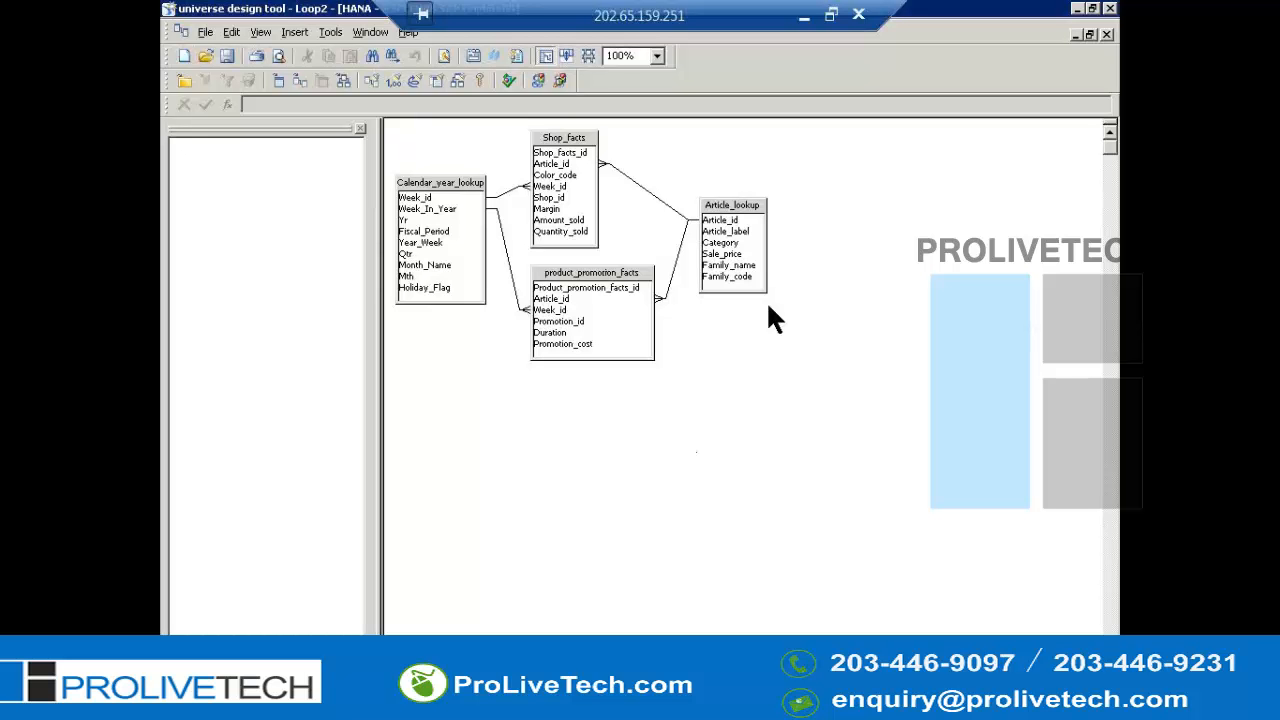
key(alt+t)
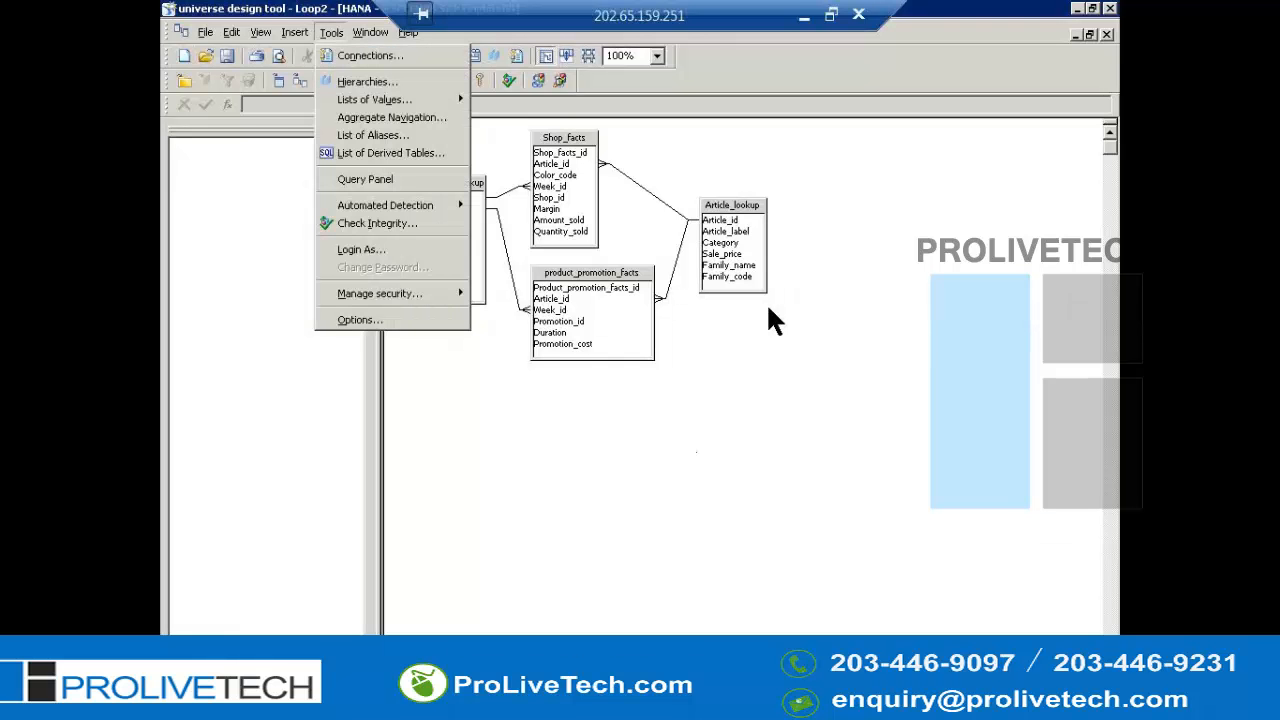
click(420, 228)
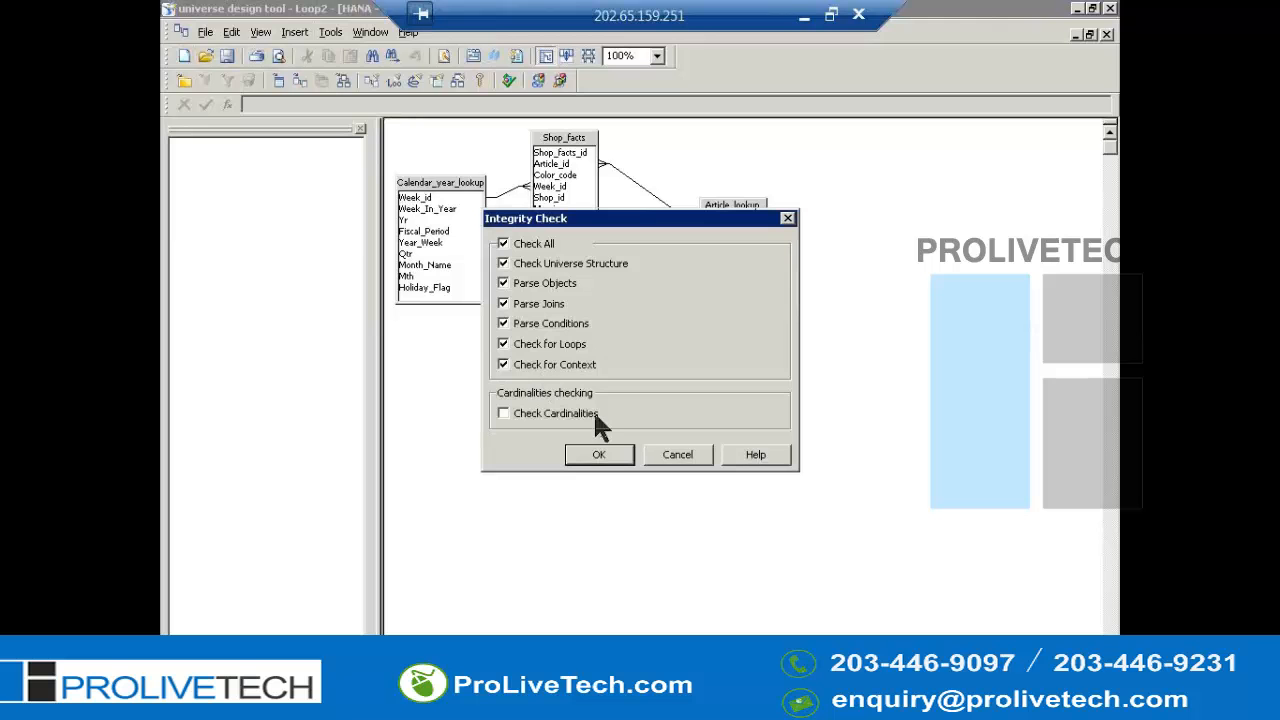
click(605, 460)
click(603, 462)
click(597, 455)
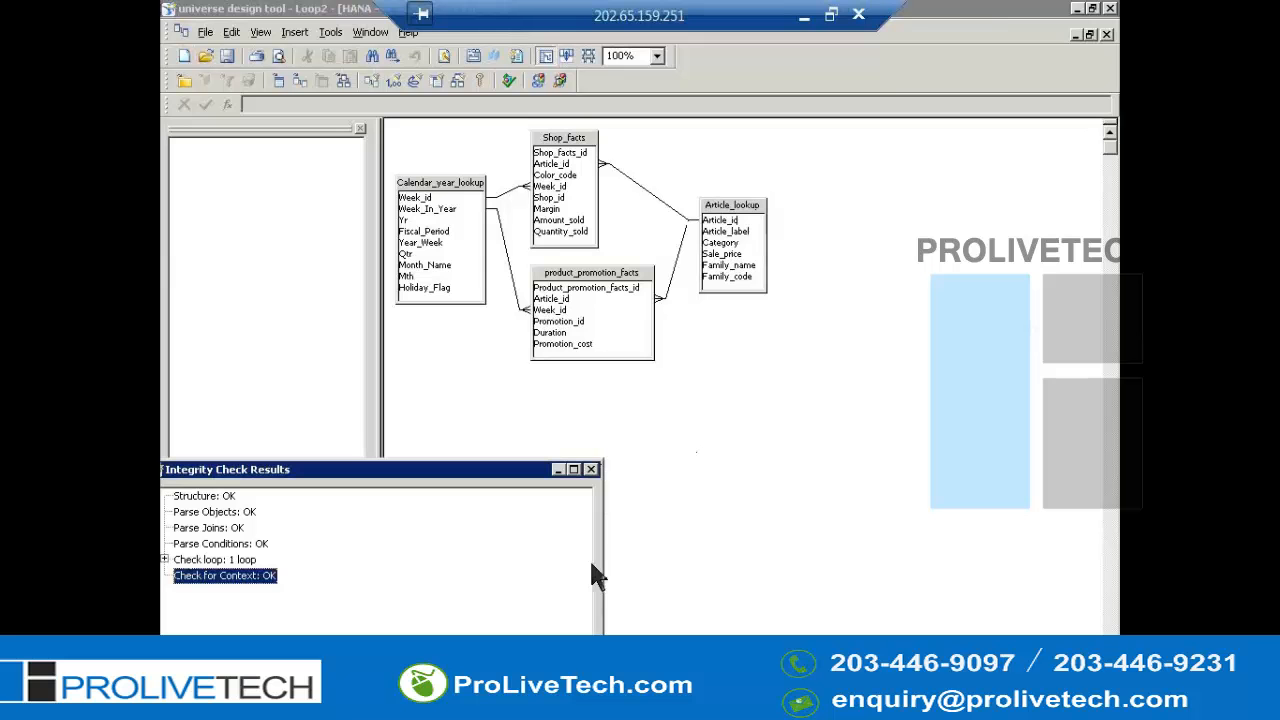
double_click(222, 560)
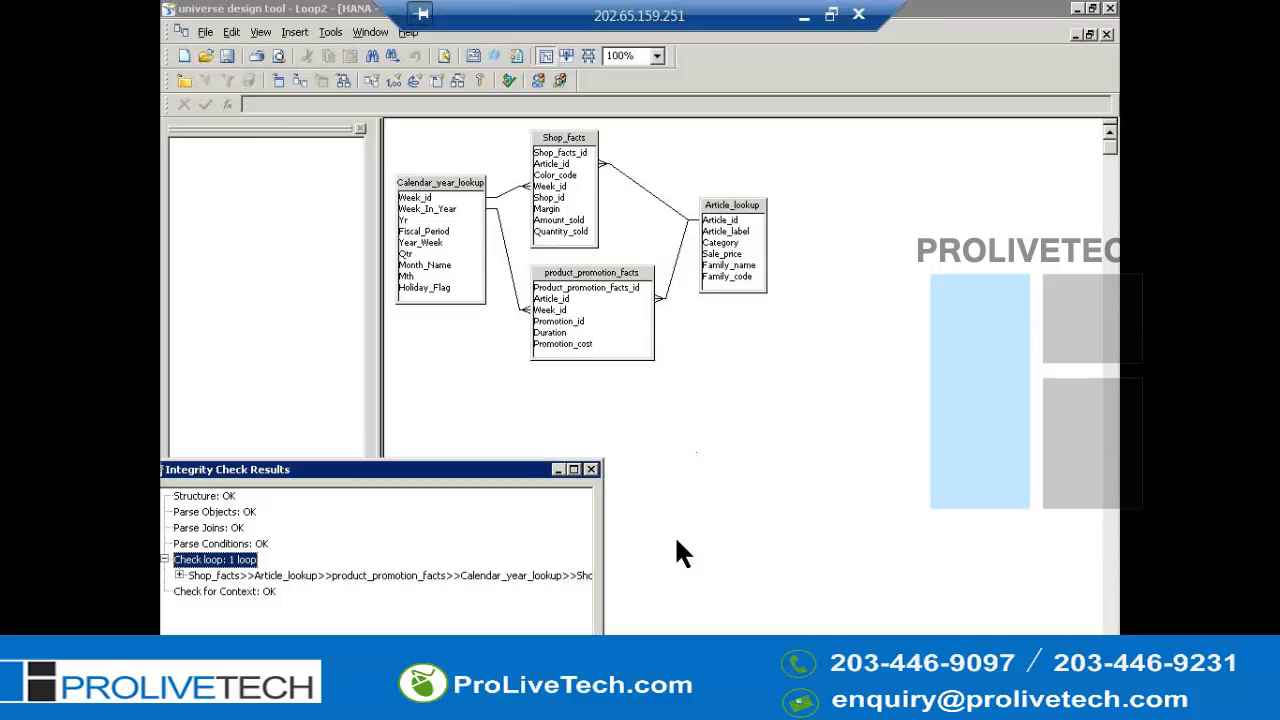
click(566, 577)
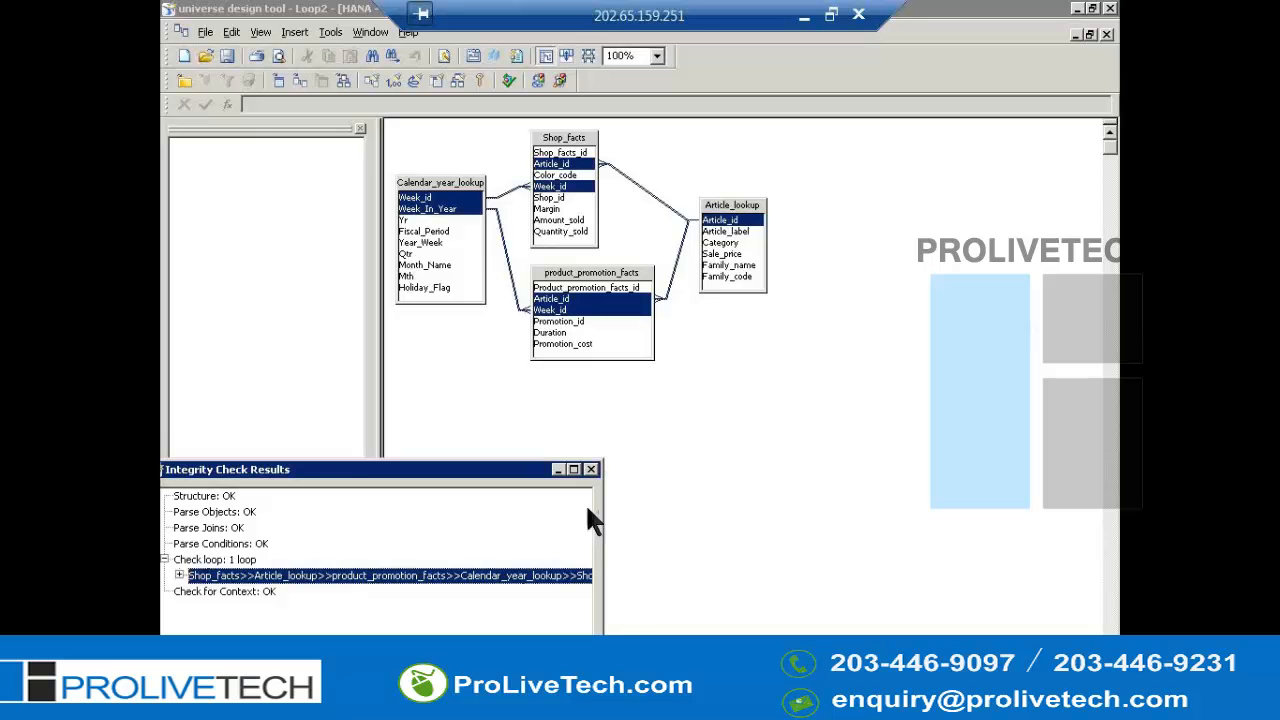
click(591, 470)
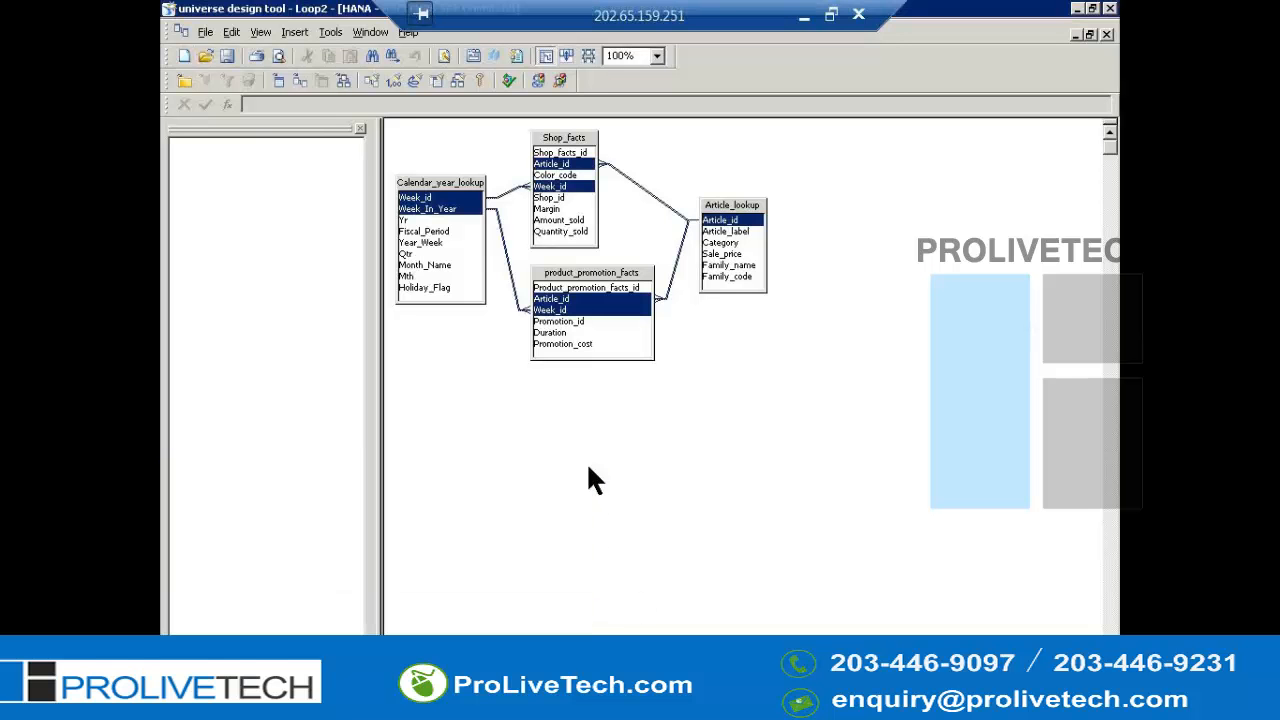
key(alt+t)
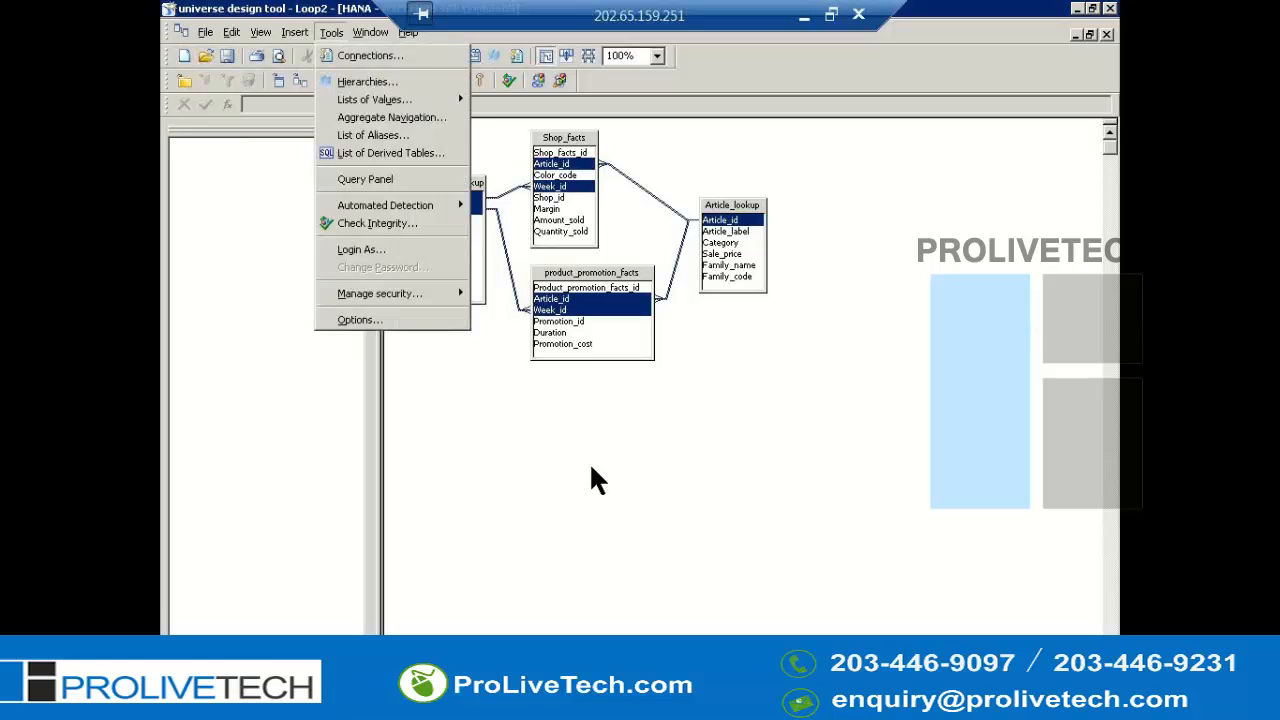
click(381, 226)
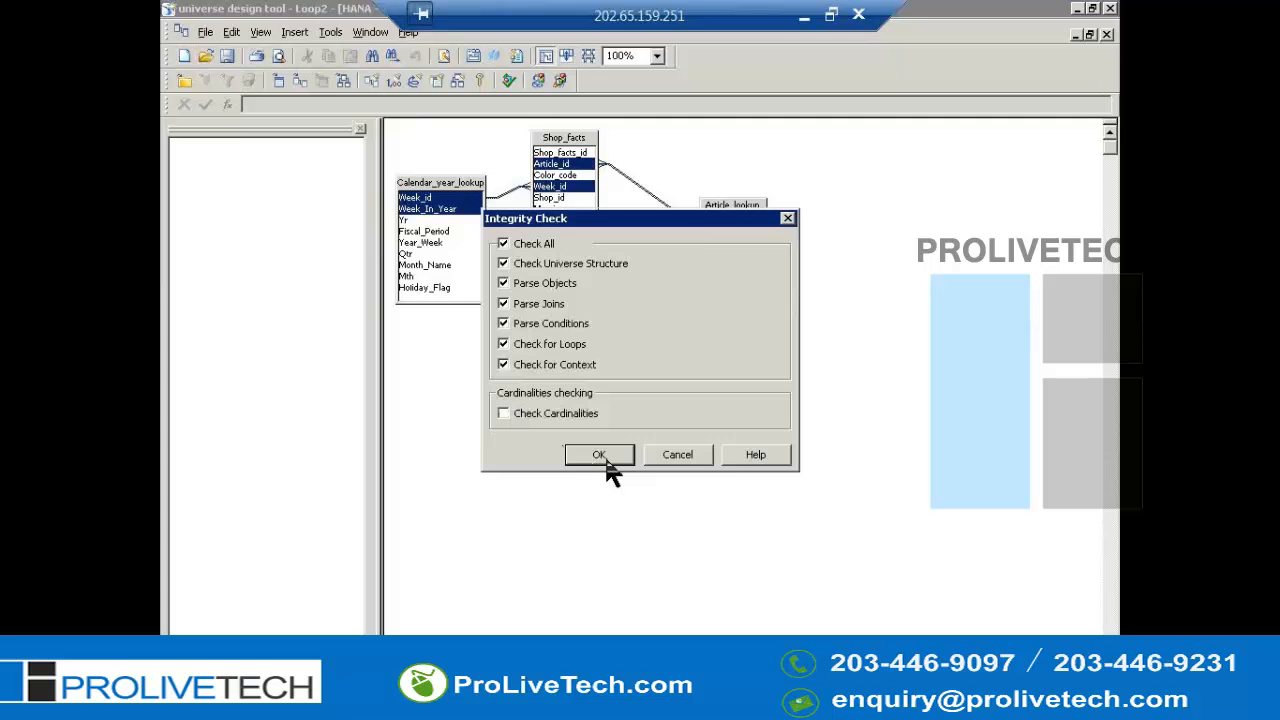
click(680, 455)
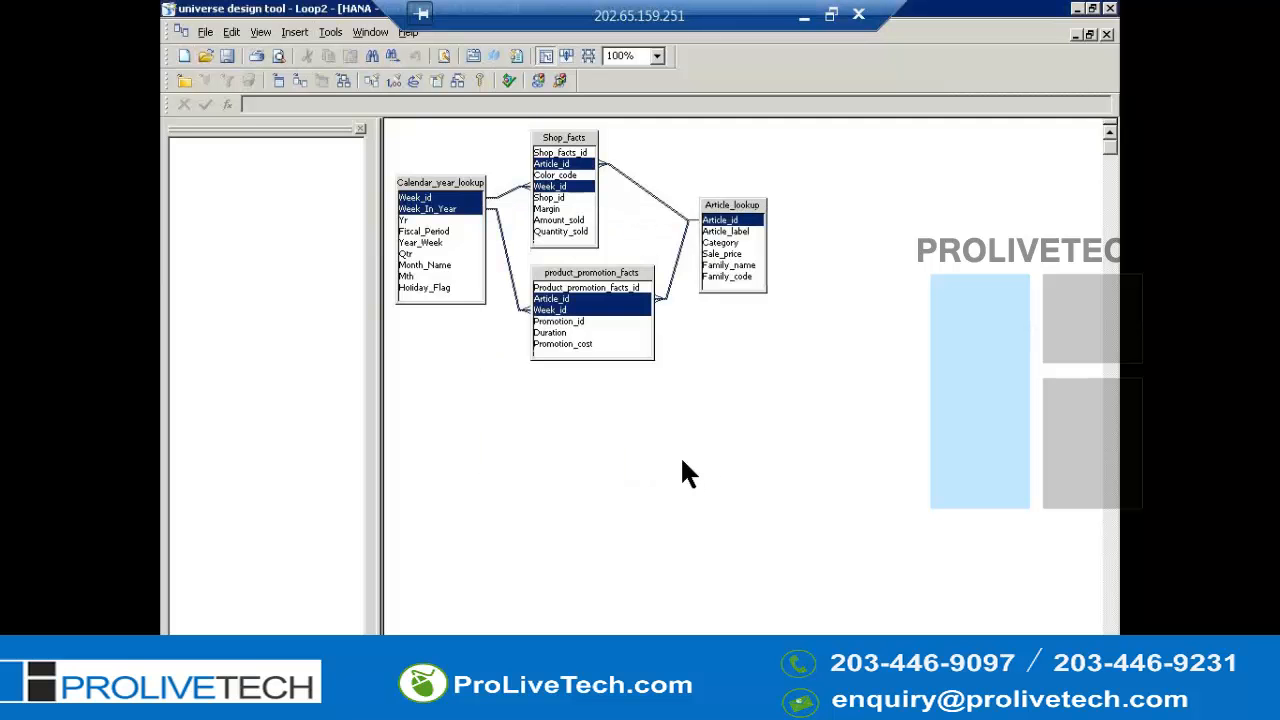
- Run automated loop detection on the universe and inspect the detected loop
key(alt+t)
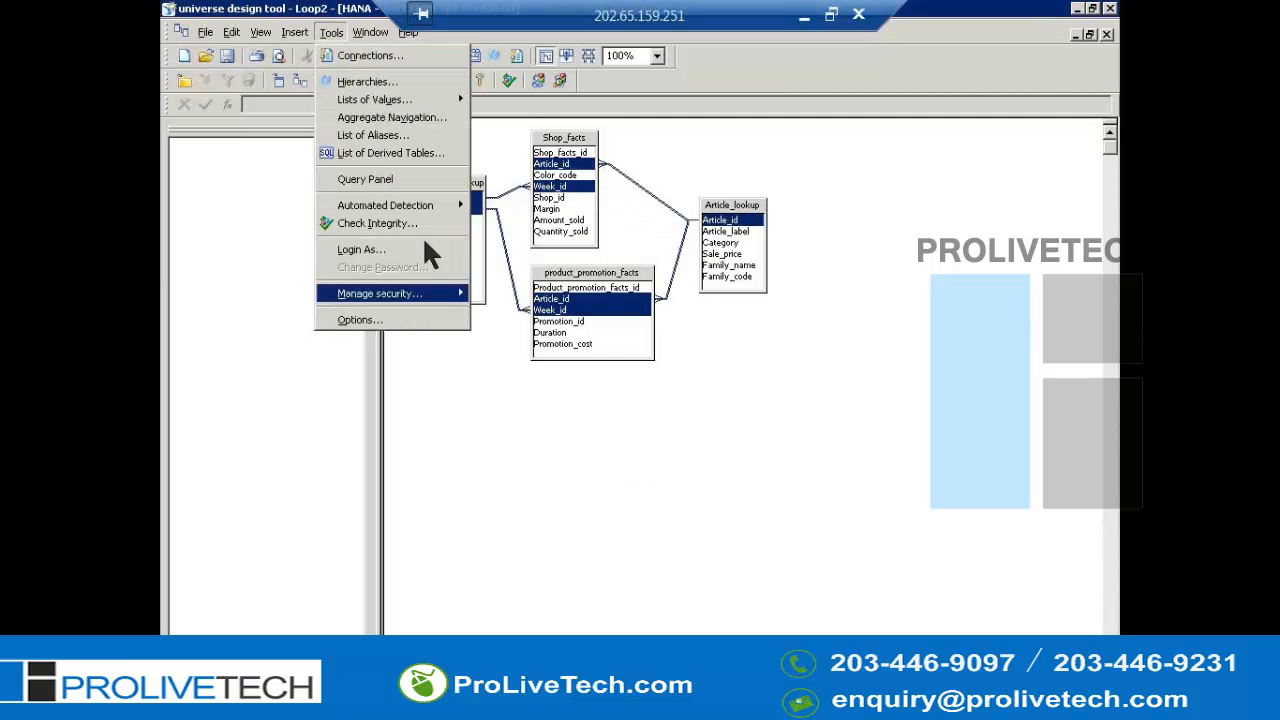
mouse_move(403, 212)
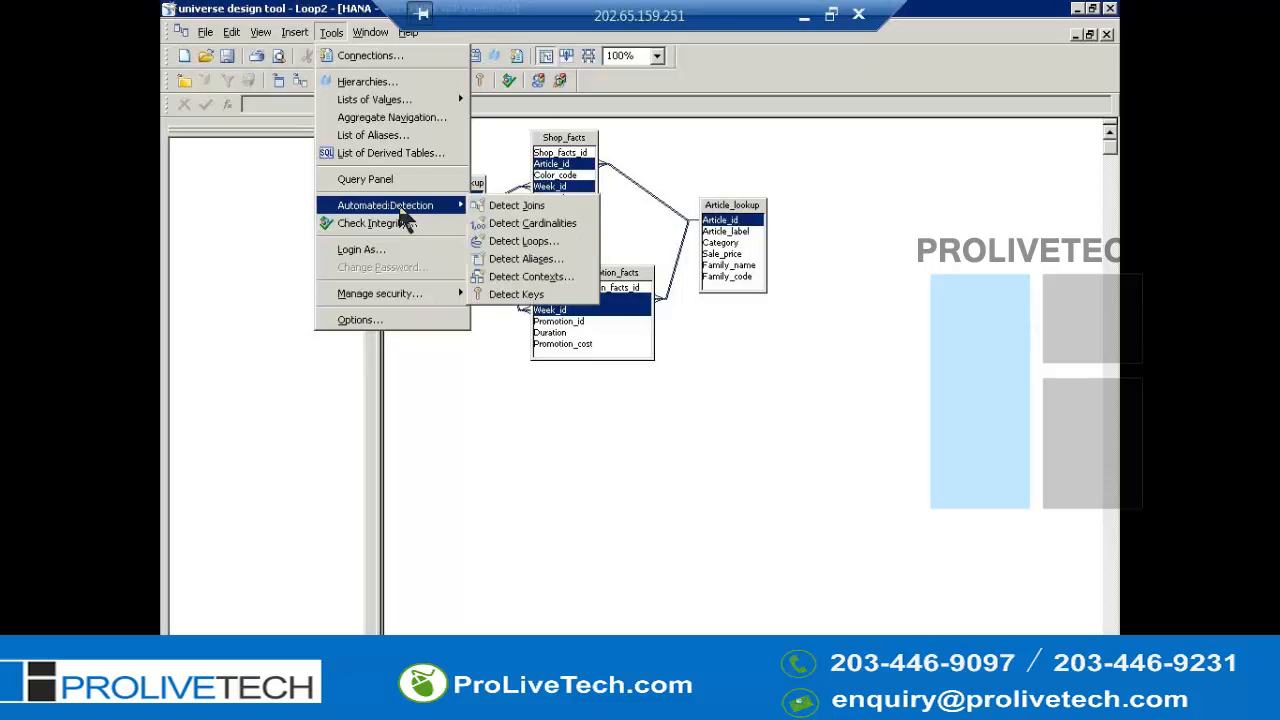
click(545, 246)
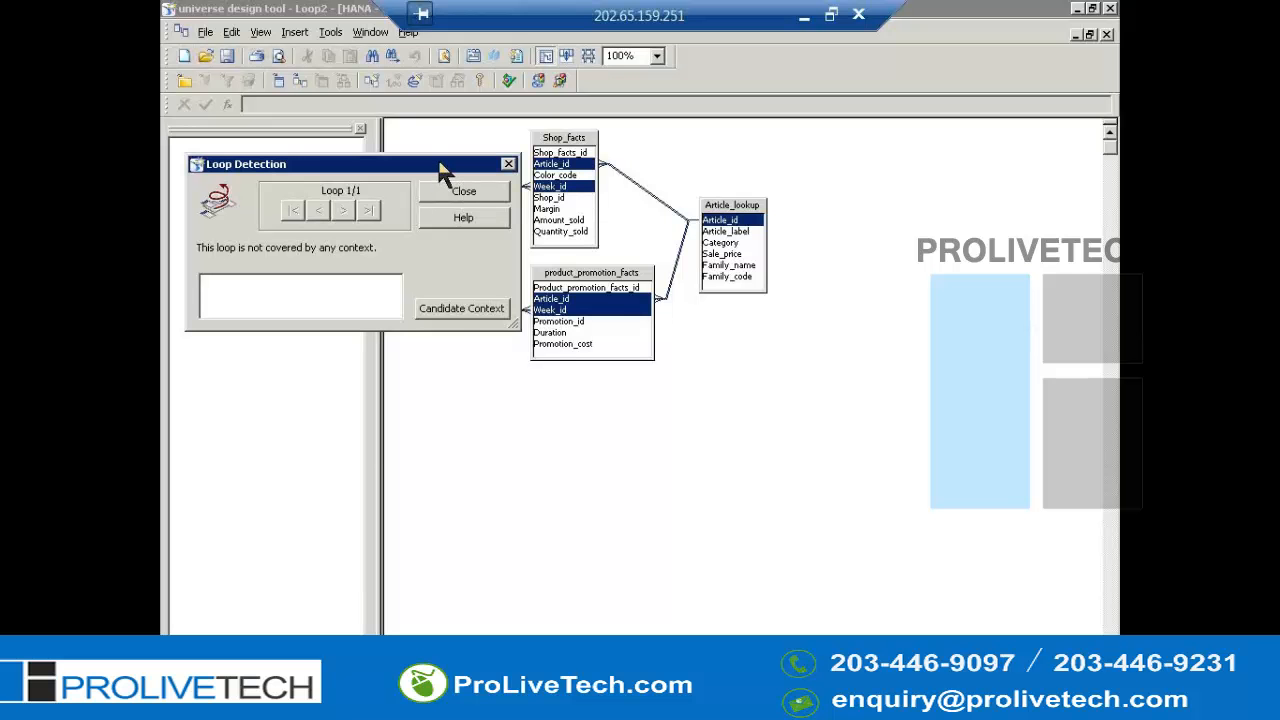
drag(439, 164, 461, 381)
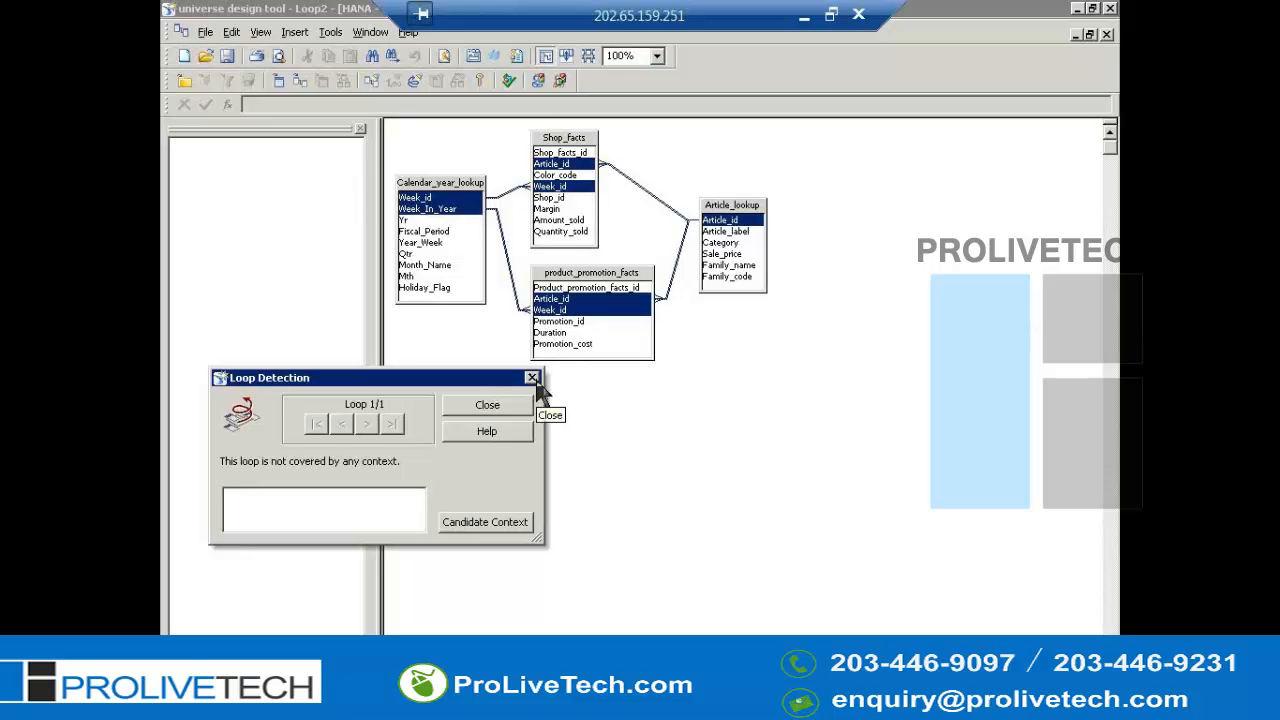
- Switch to Notepad and add a new line 'when to go for context method:' below the context method note
key(alt)
click(804, 15)
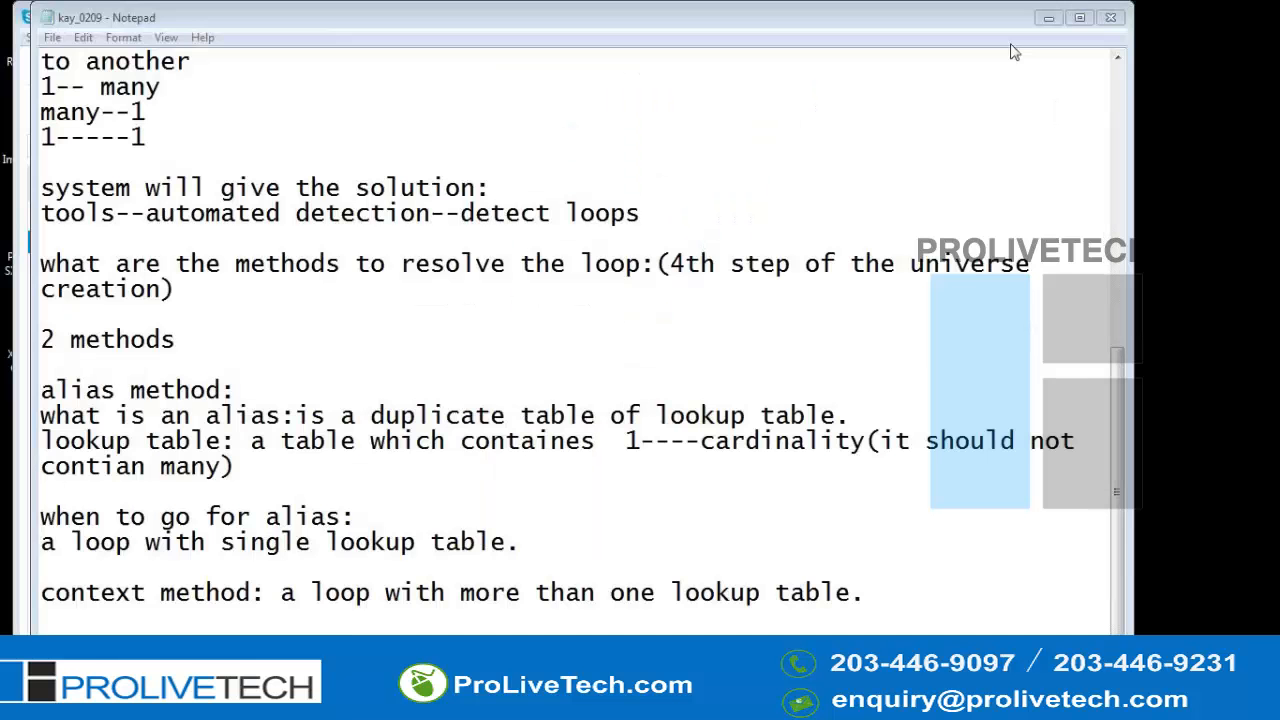
click(878, 587)
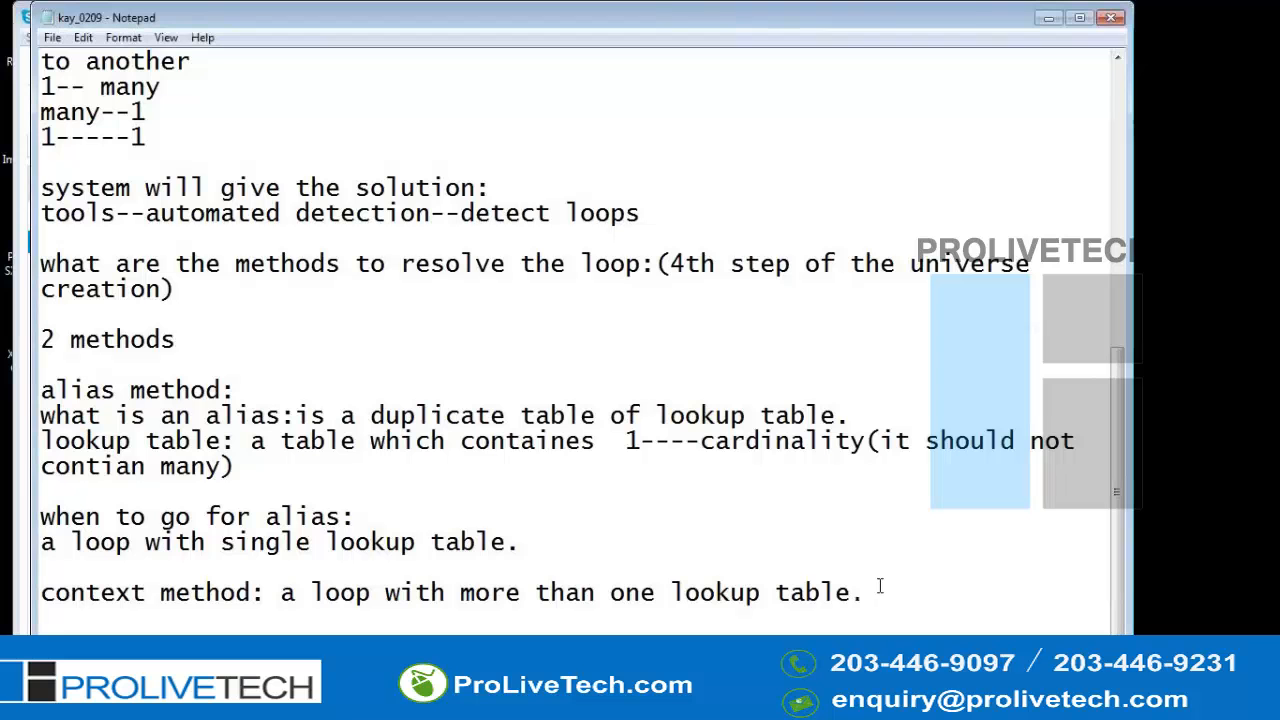
key(Return)
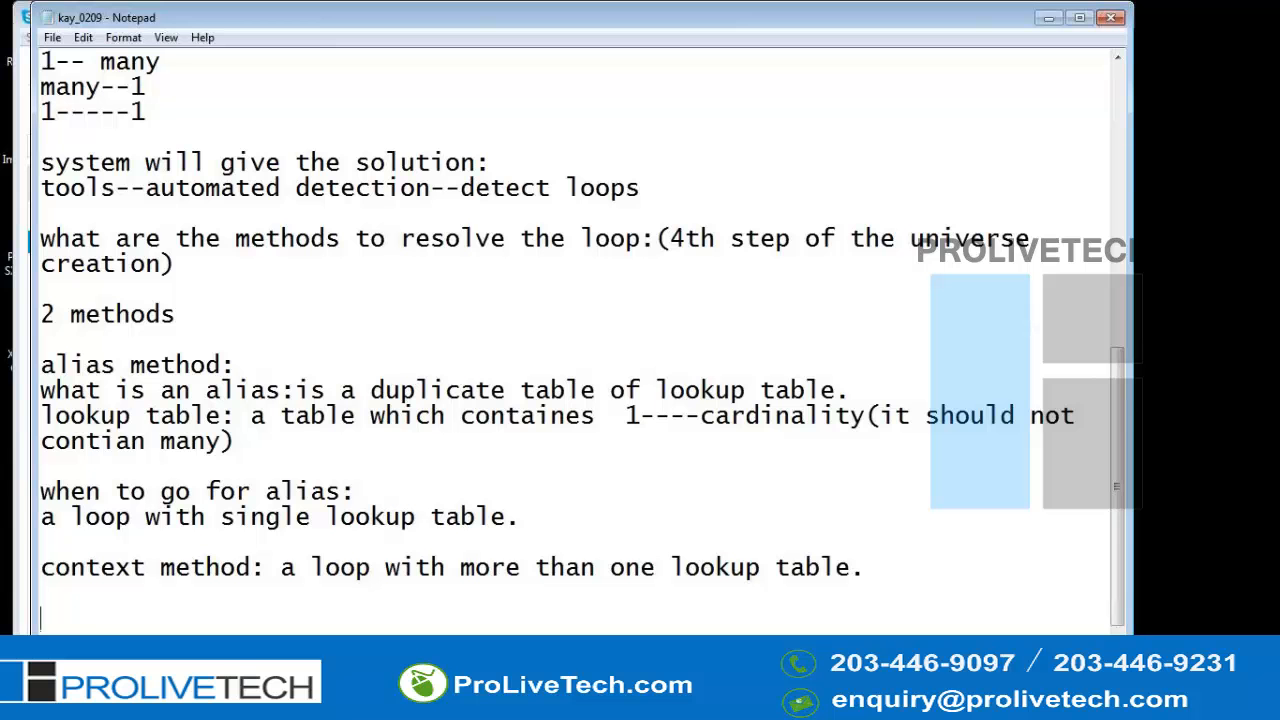
text(when to go for)
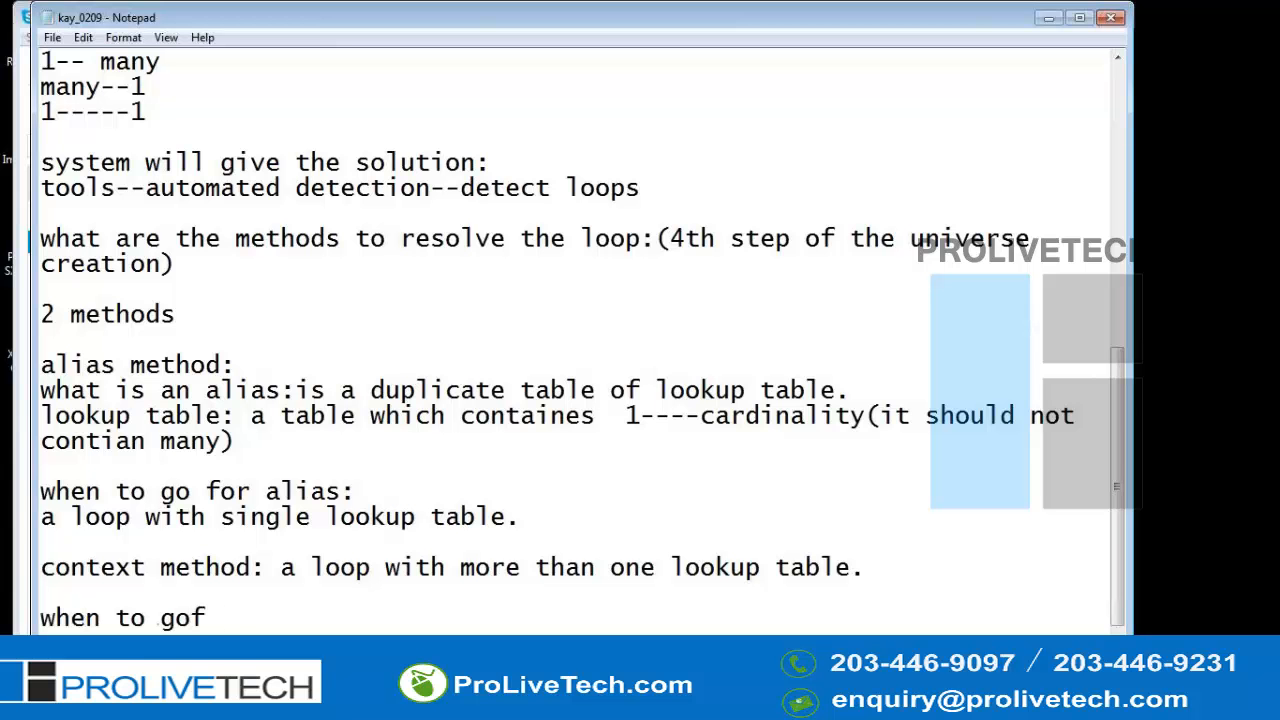
key(BackSpace)
key(BackSpace)
text(for contexr m)
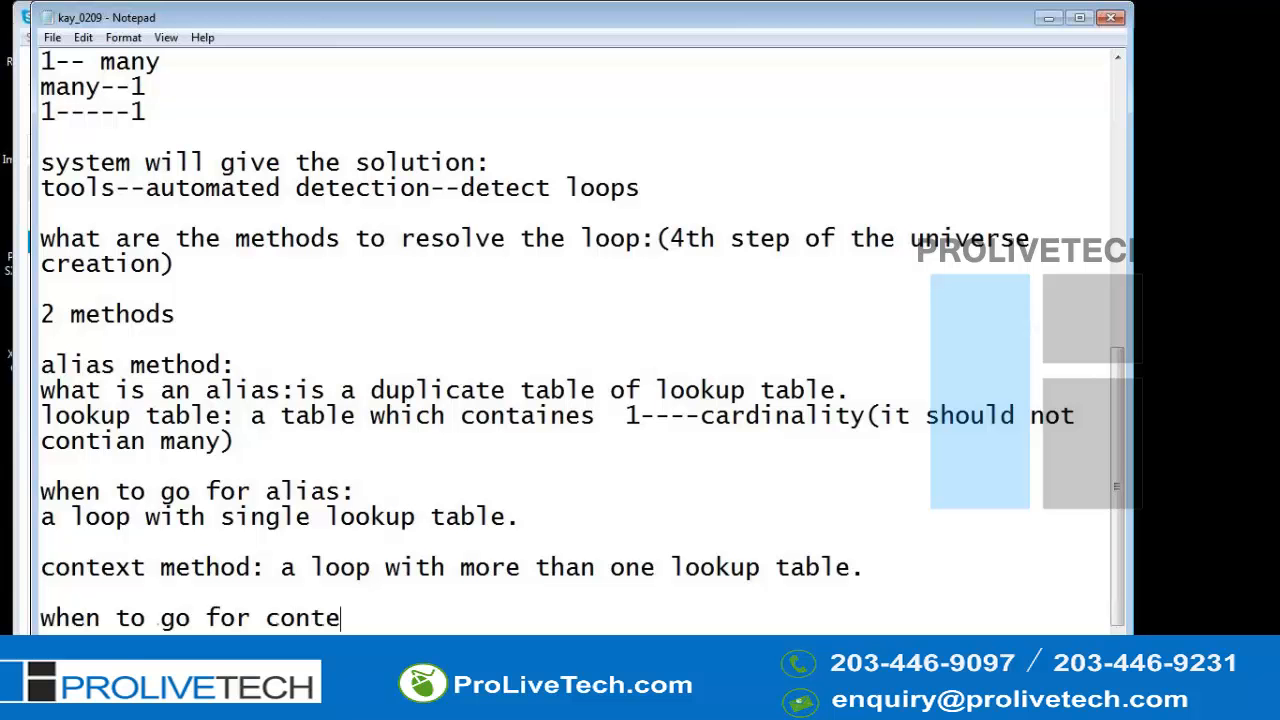
key(BackSpace)
key(BackSpace)
key(BackSpace)
text(t method:)
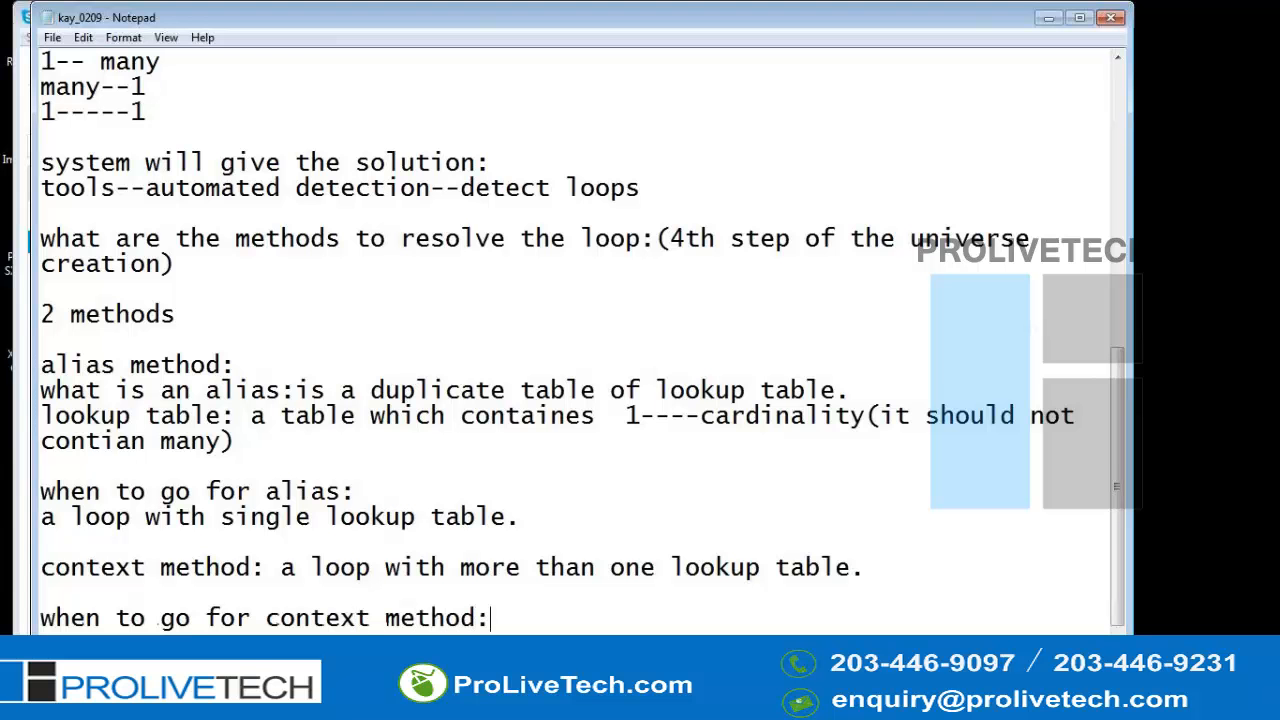
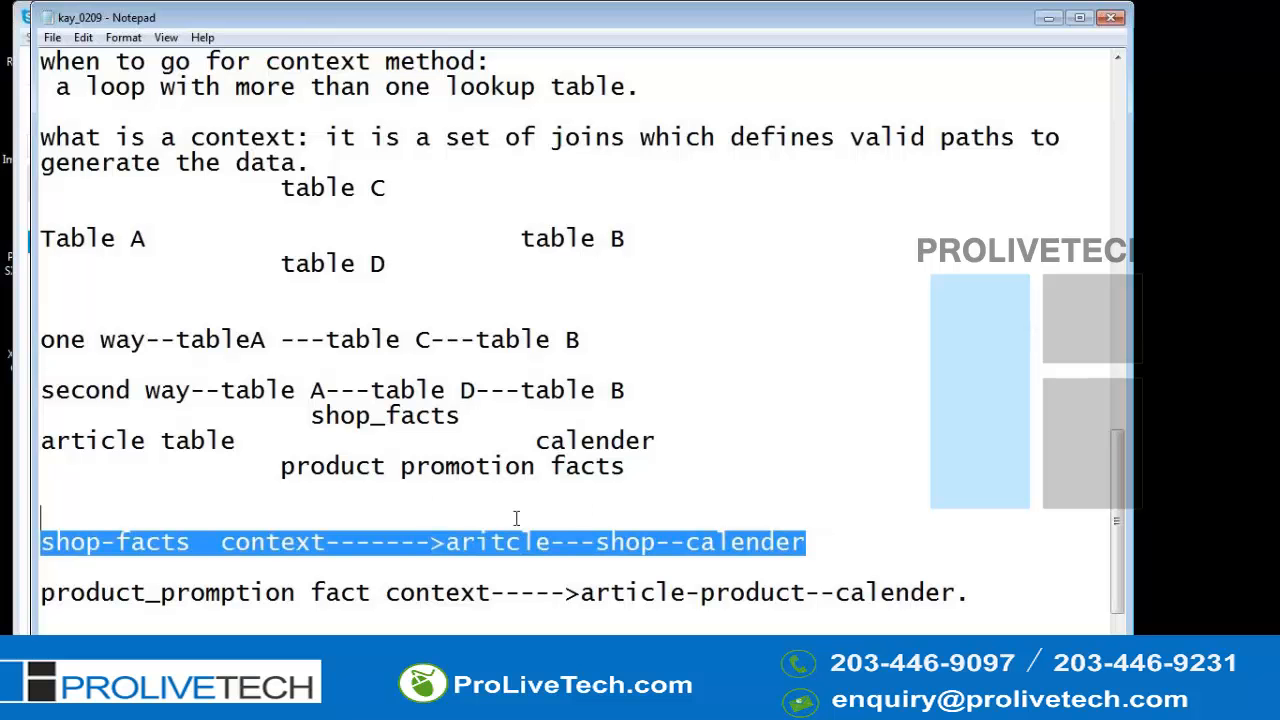
- Highlight the shop-facts and product_promotion fact context lines in the notes in turn
drag(967, 596, 112, 566)
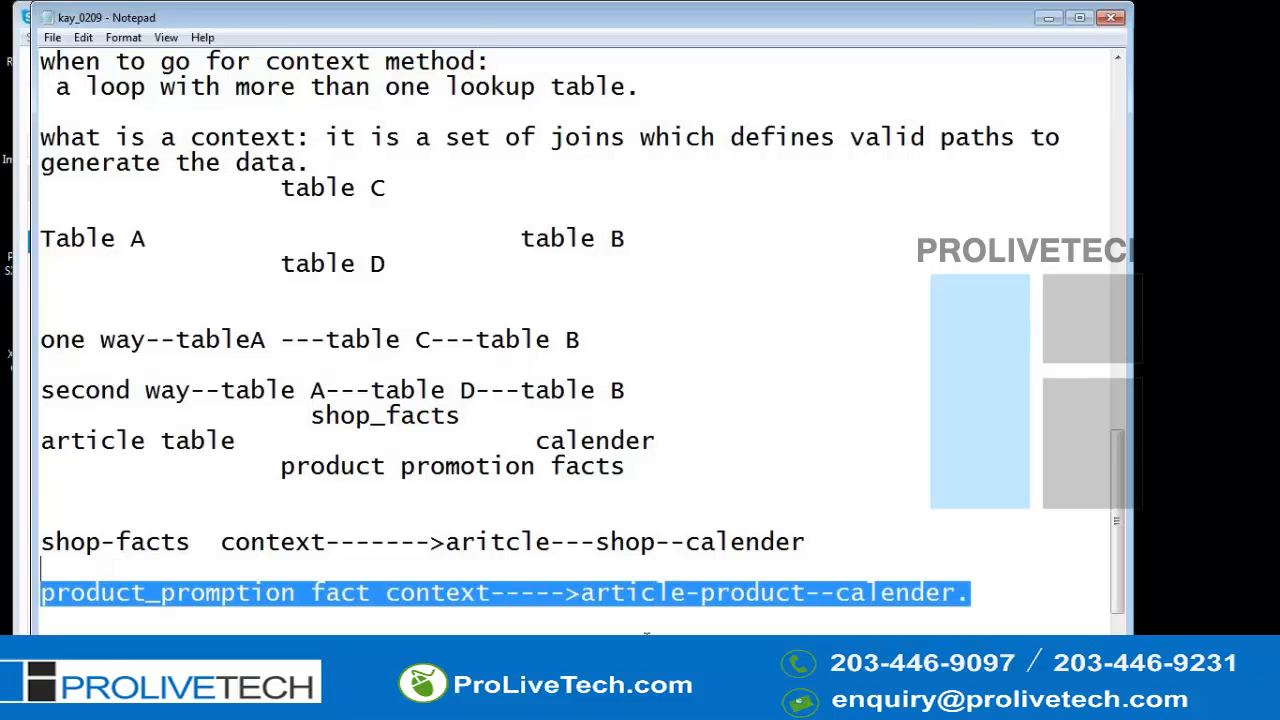
drag(806, 541, 125, 525)
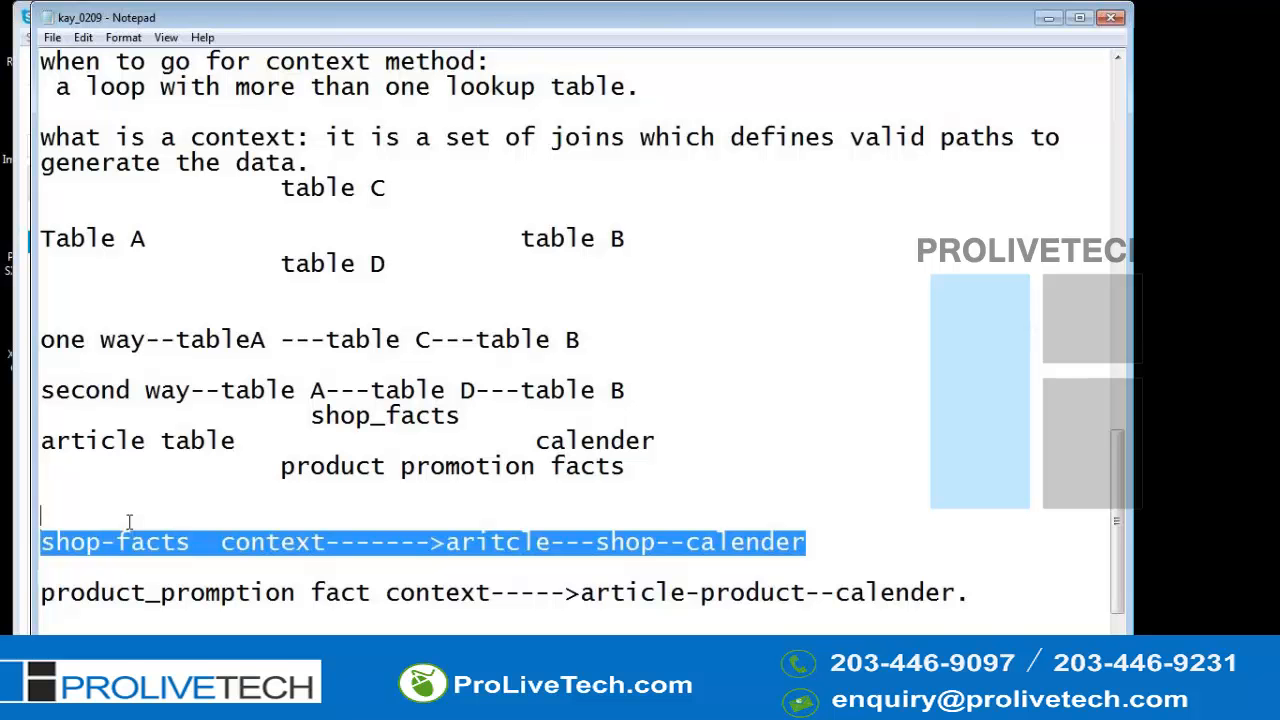
drag(970, 593, 72, 573)
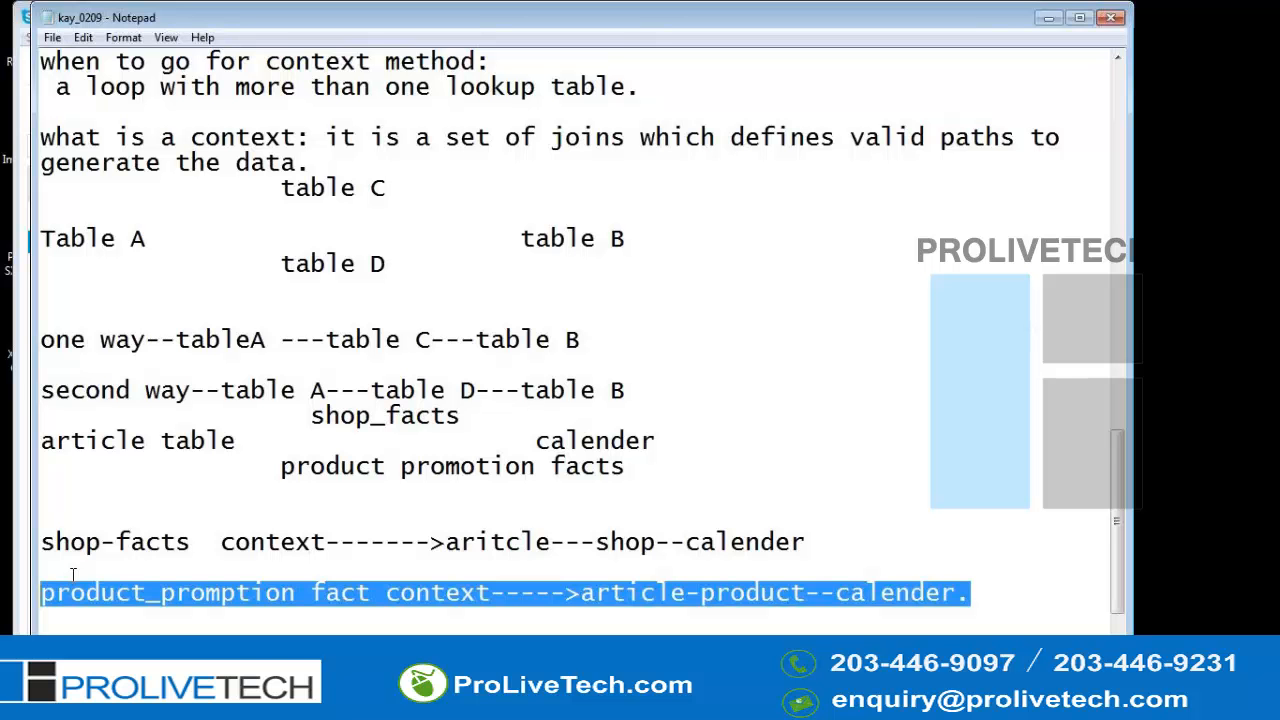
click(1265, 48)
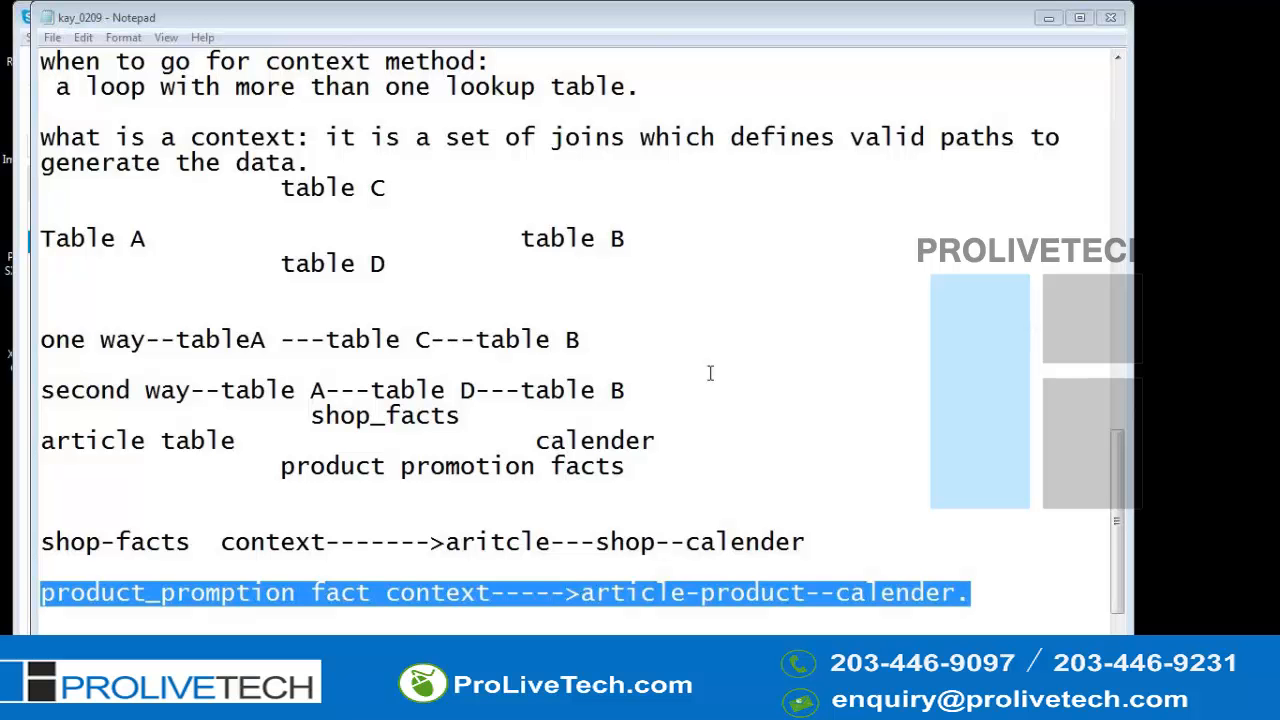
- Switch to the universe design tool and accept both Shop_facts and product_promotion_facts as candidate contexts for the detected loop
key(alt+Tab)
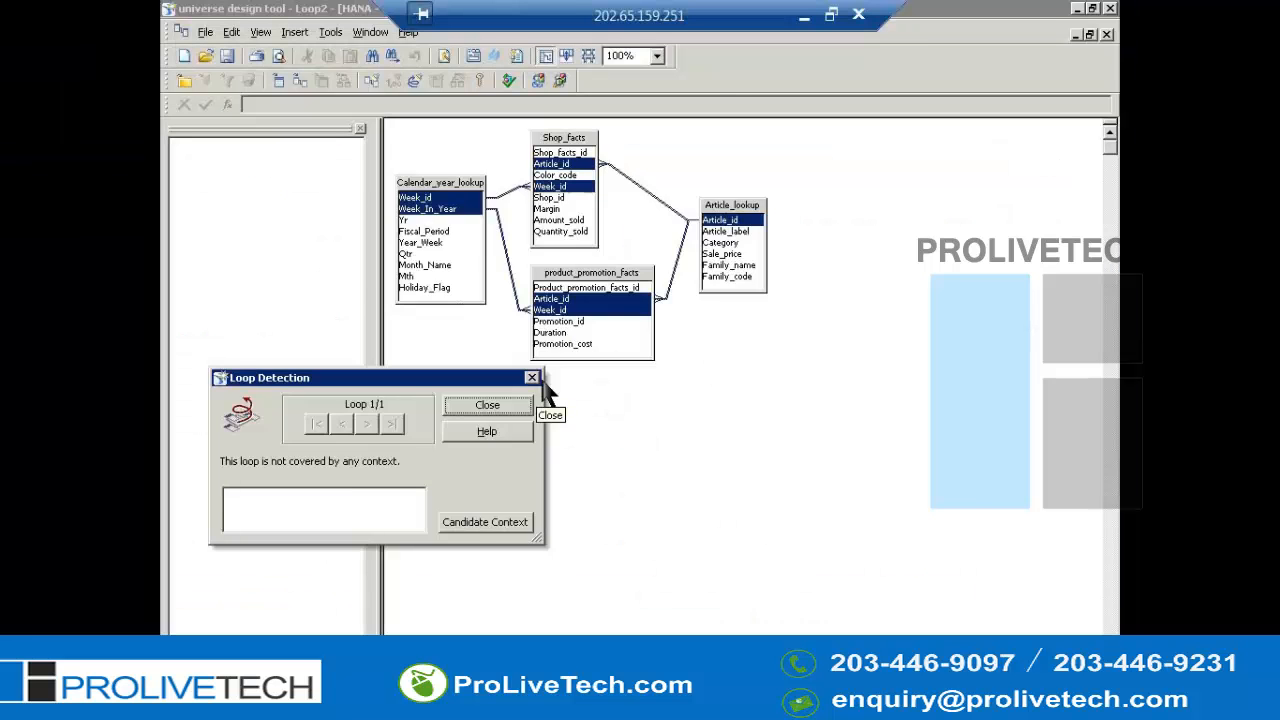
click(737, 58)
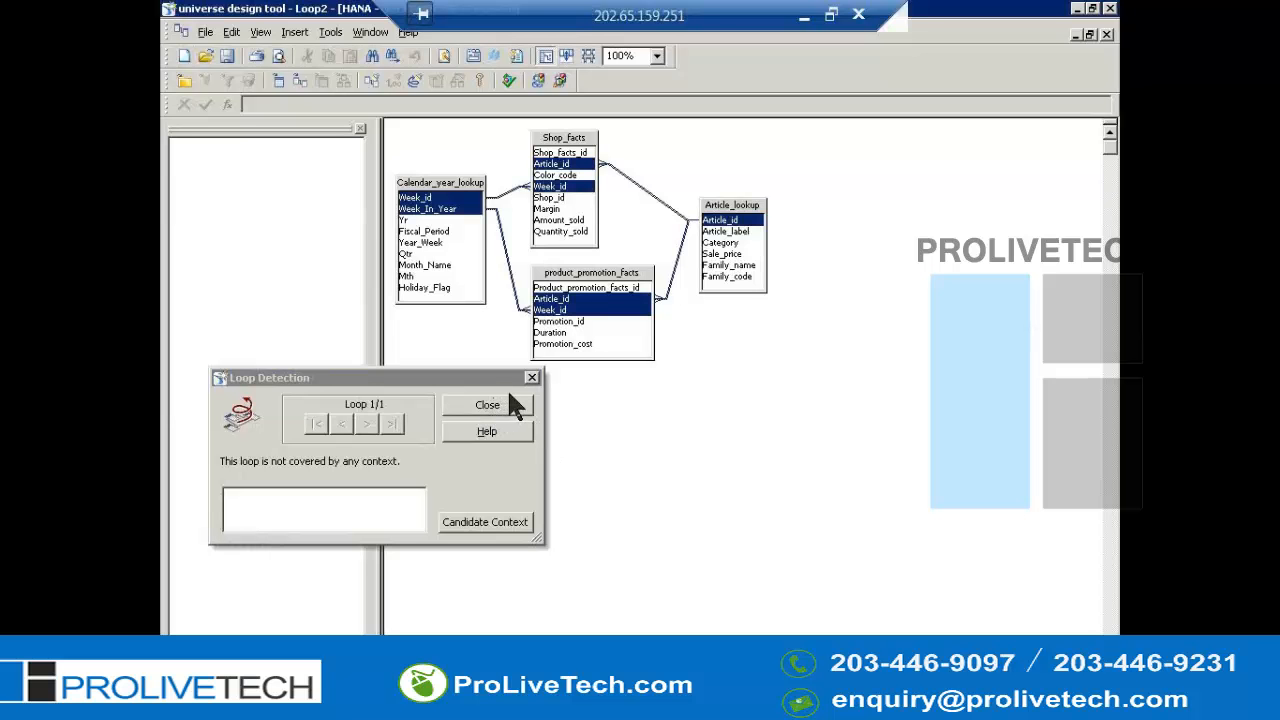
click(534, 380)
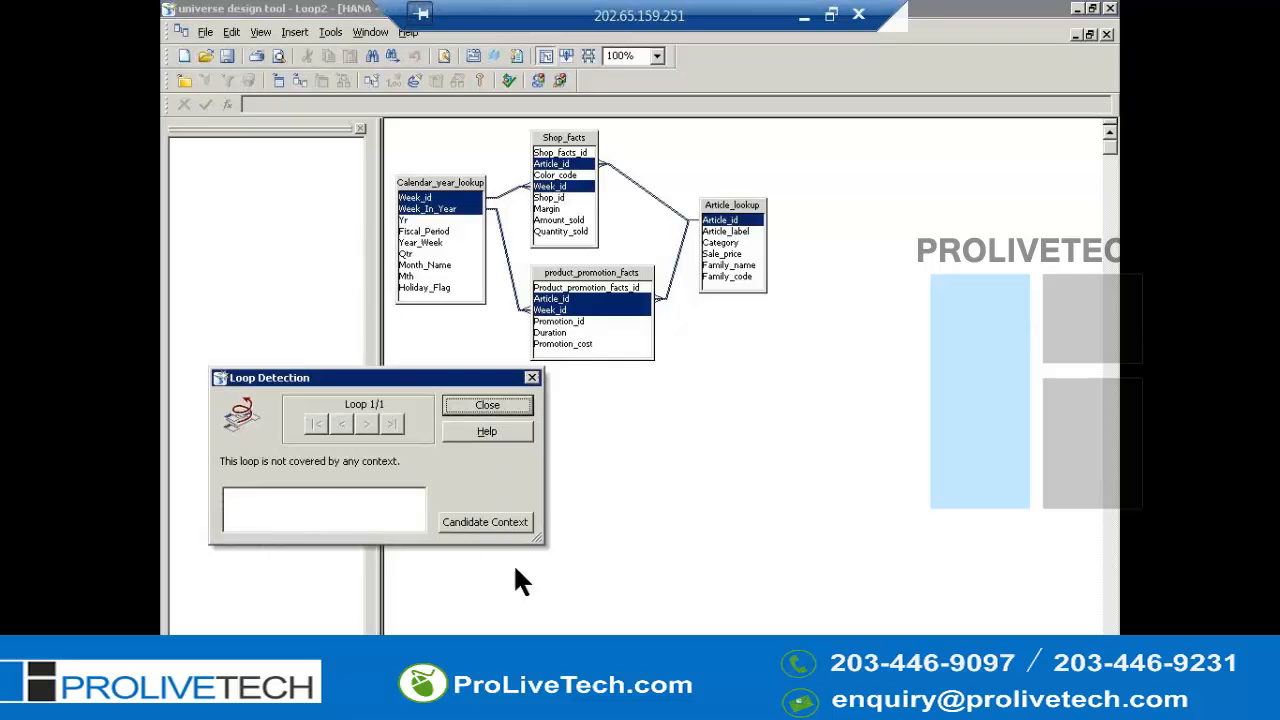
click(474, 538)
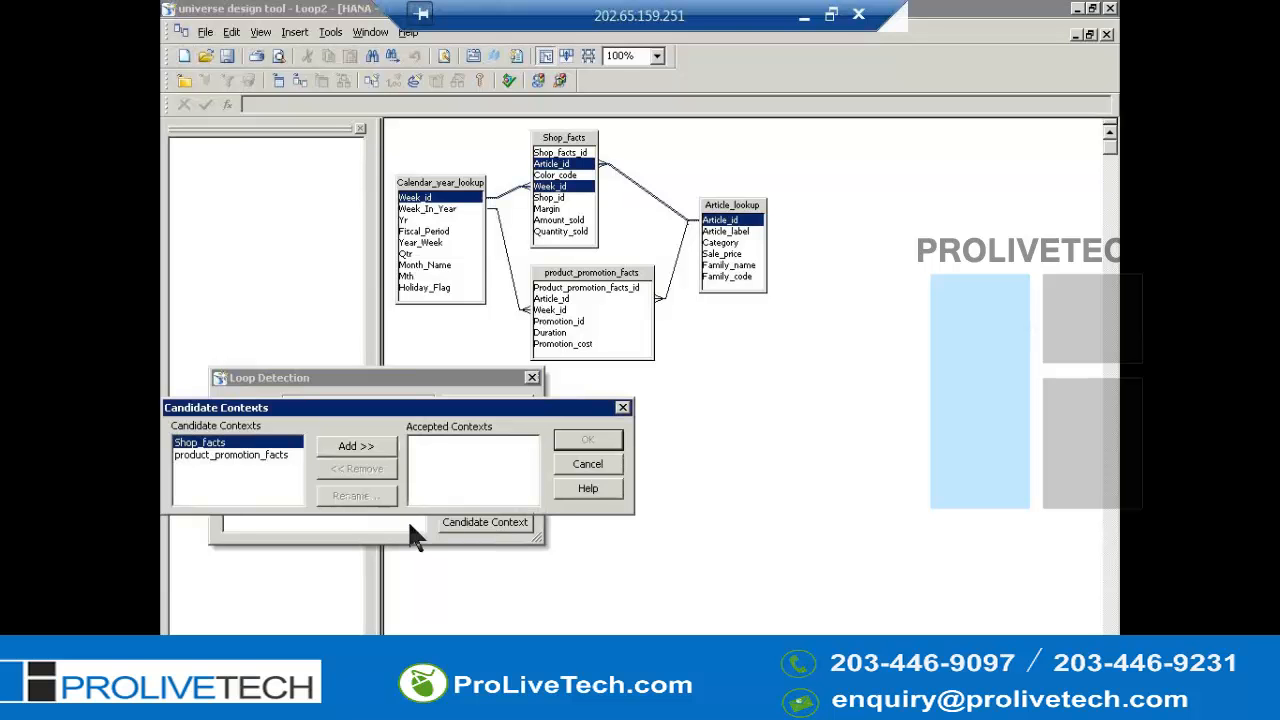
click(236, 458)
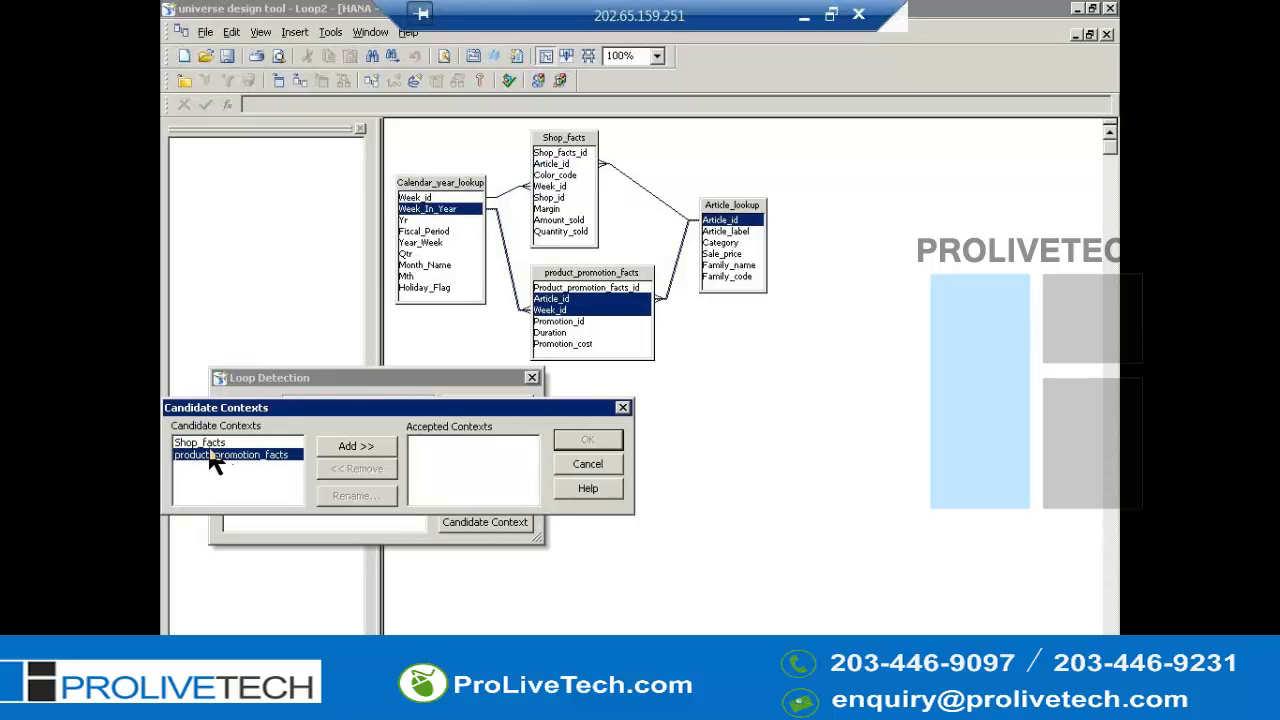
click(206, 444)
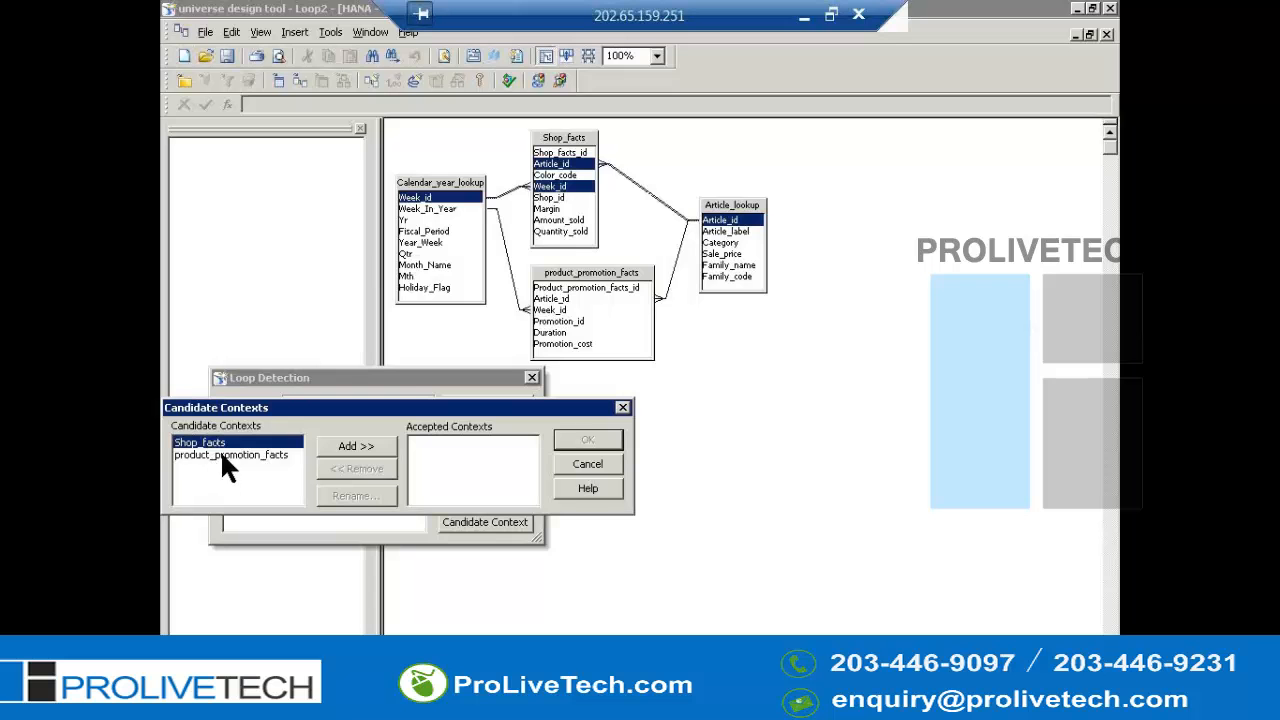
click(350, 445)
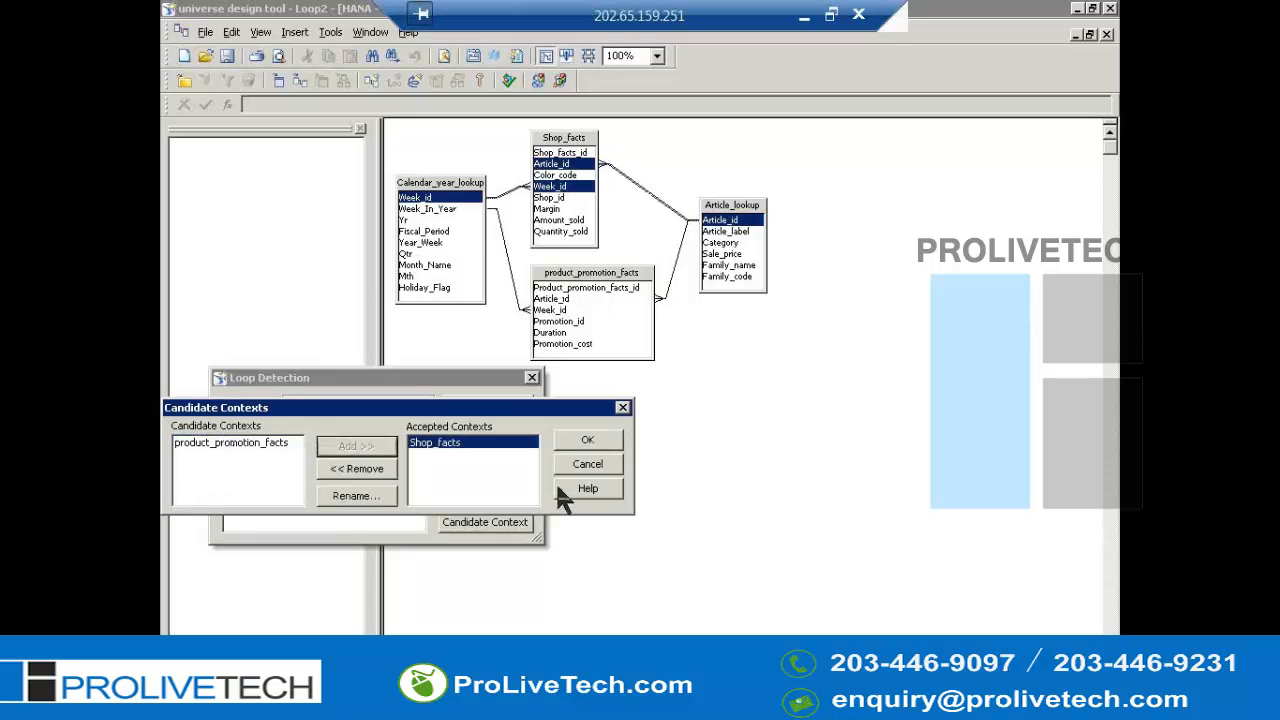
click(263, 444)
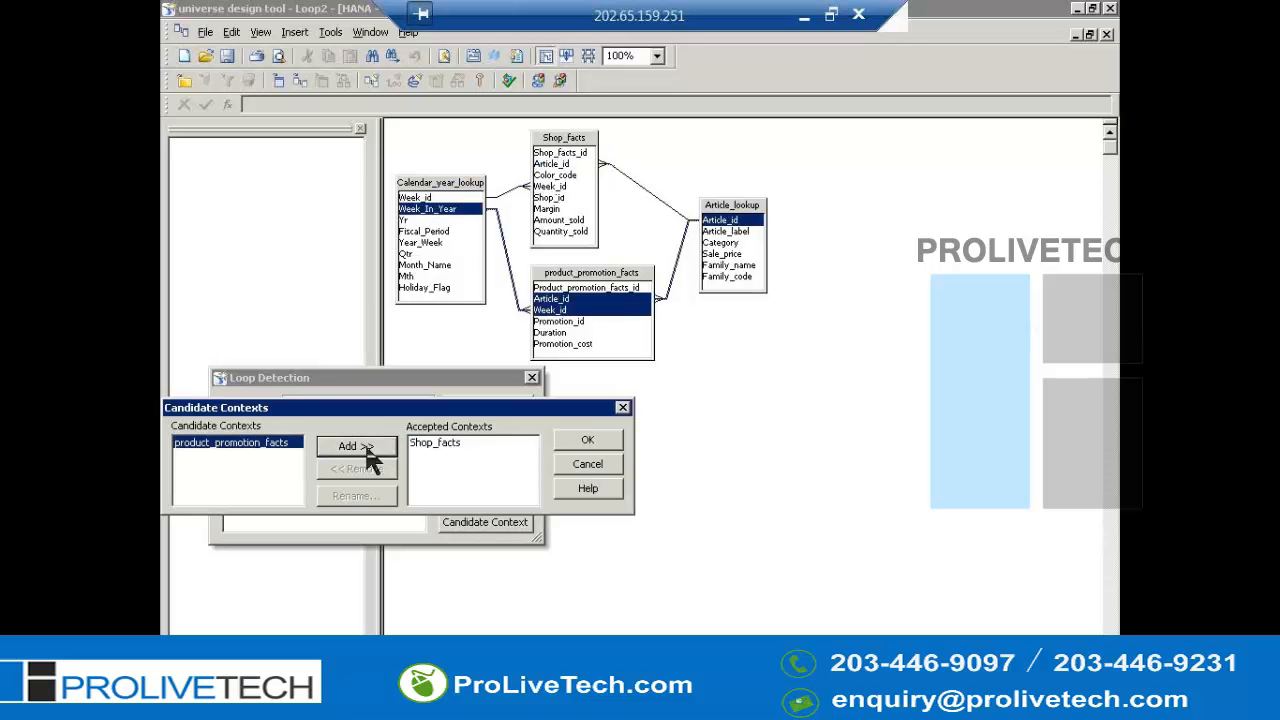
click(365, 448)
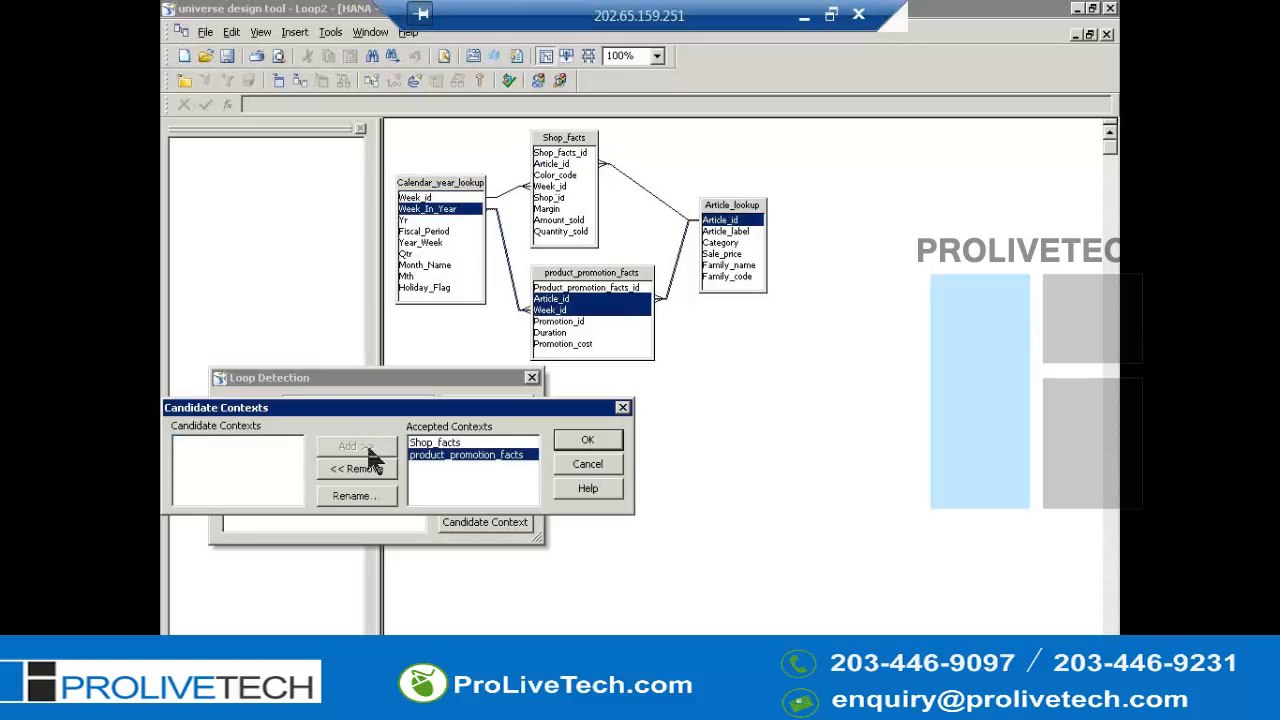
click(587, 443)
click(589, 443)
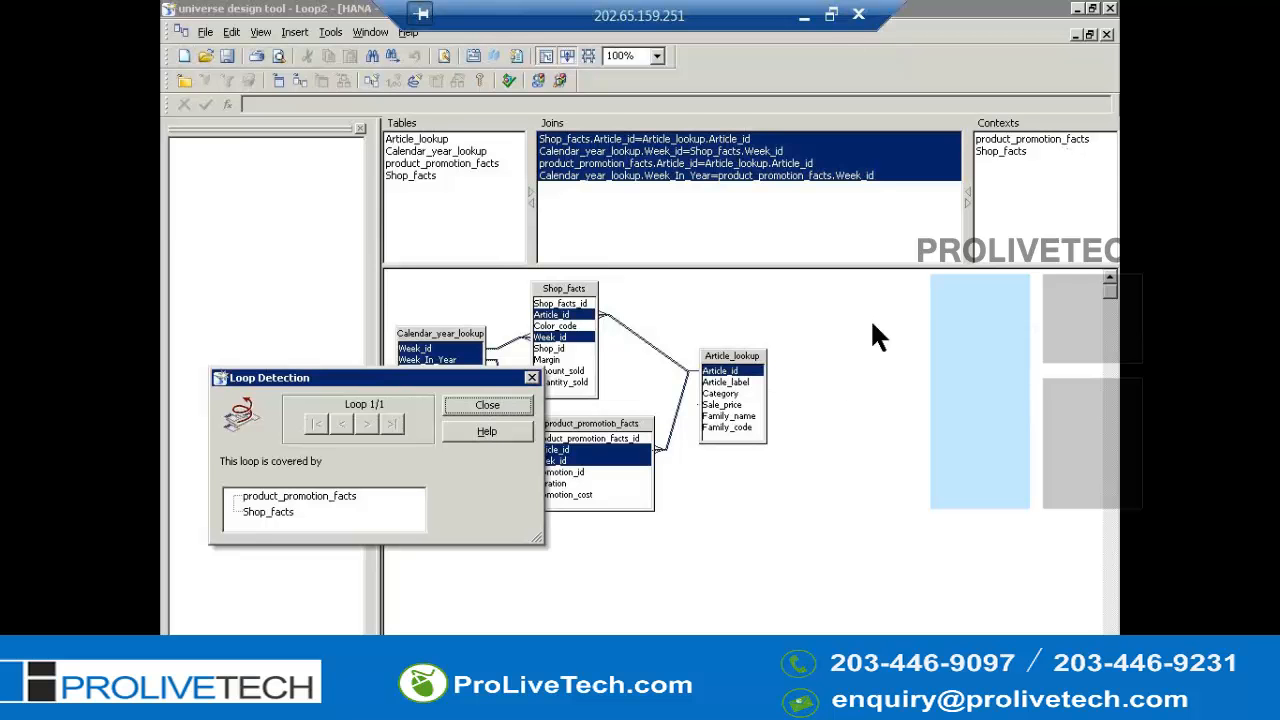
click(532, 379)
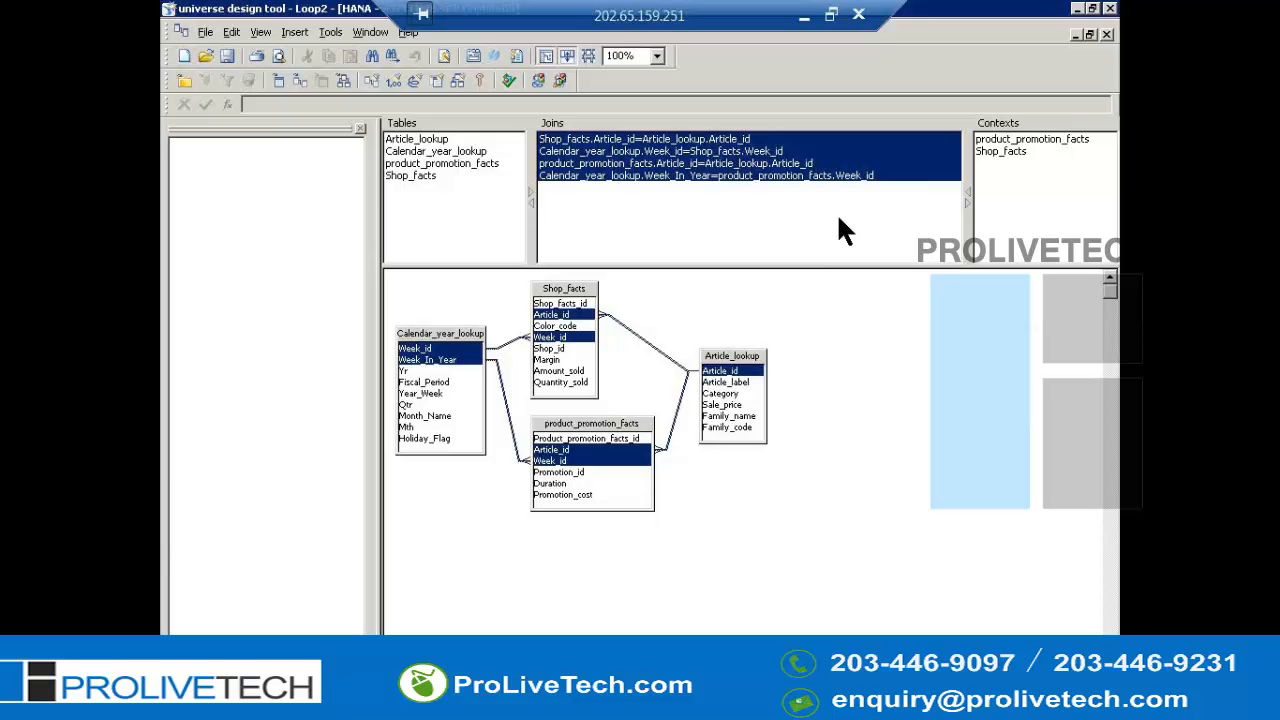
- Select each context in turn to view the joins it includes in the schema
click(1000, 143)
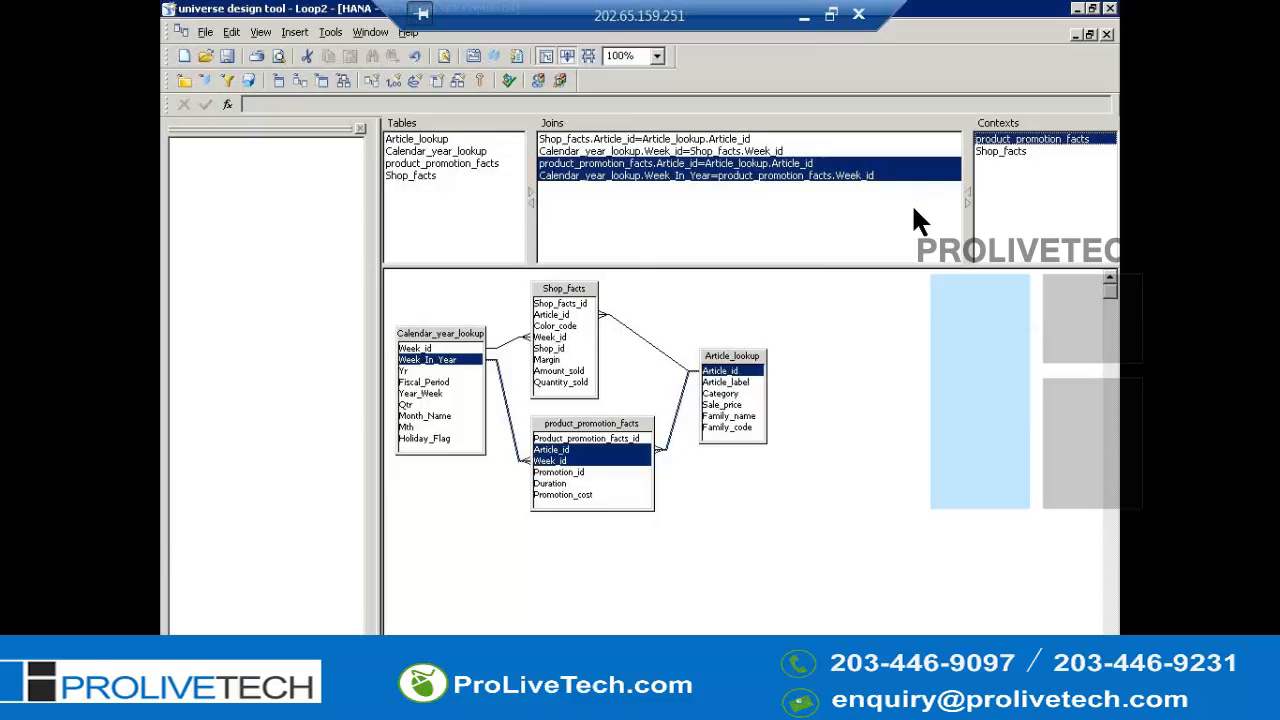
click(1003, 153)
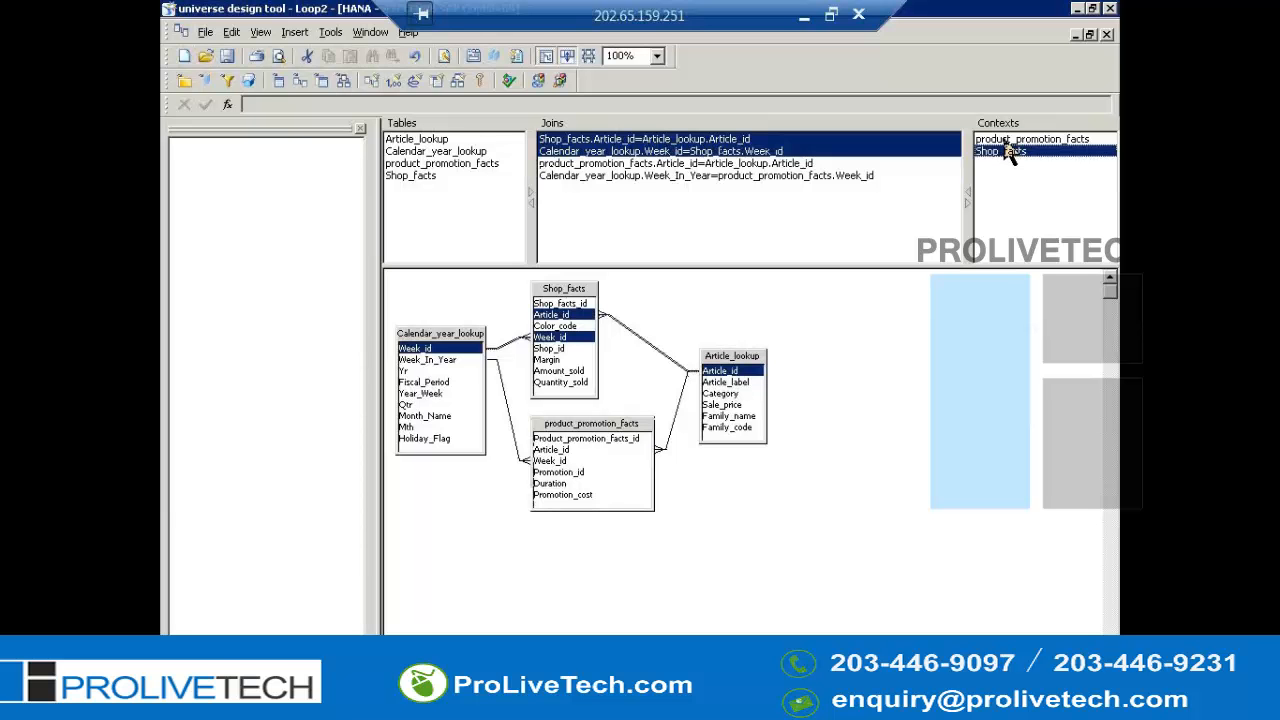
click(1007, 145)
click(993, 153)
click(1005, 140)
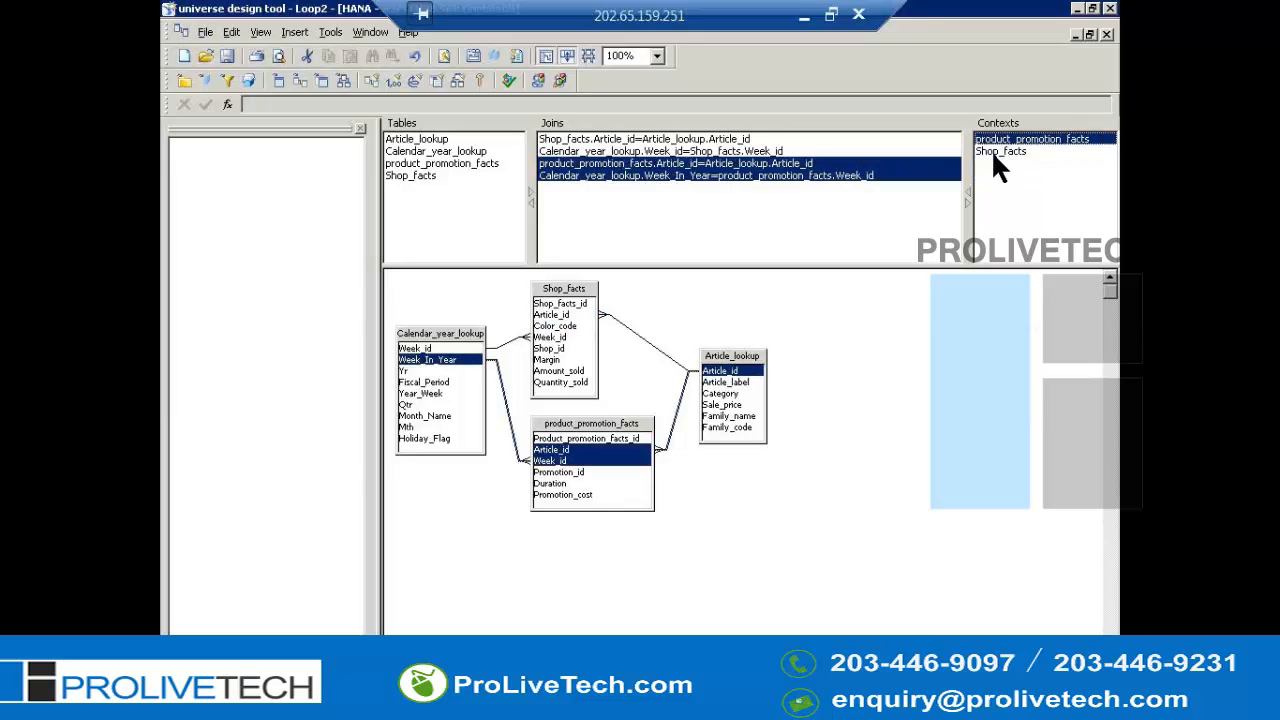
click(999, 152)
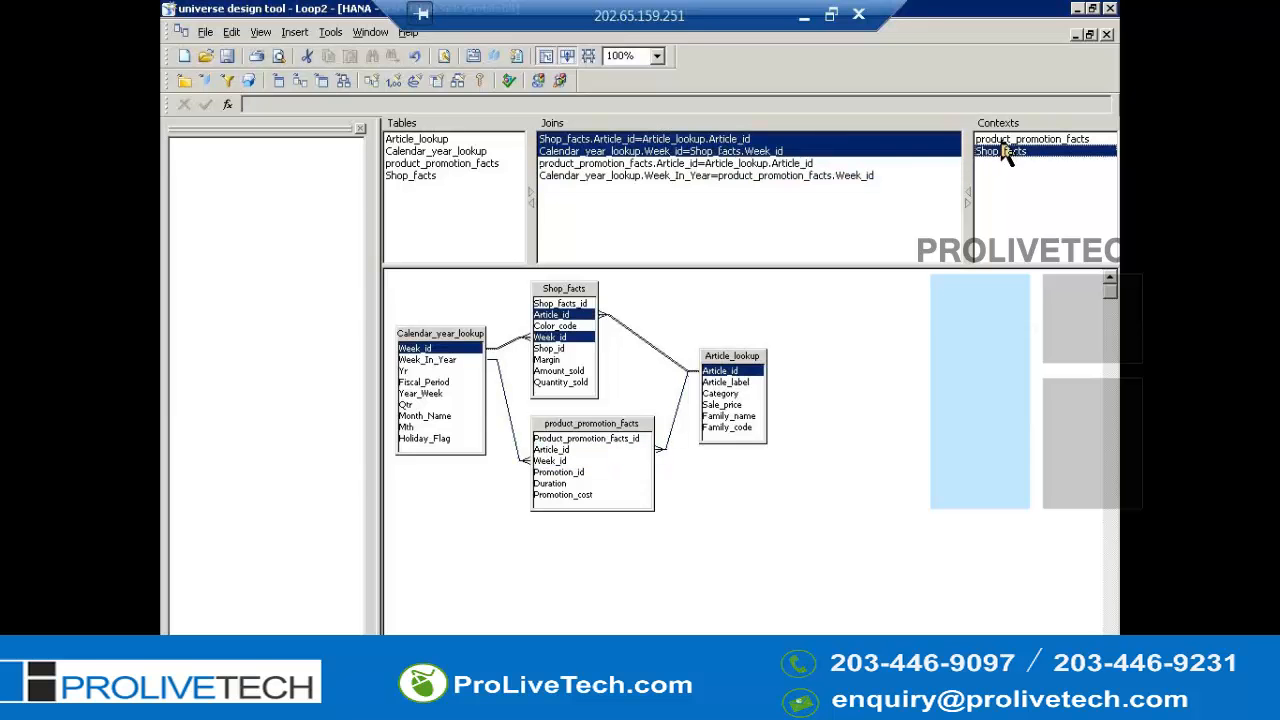
key(Up)
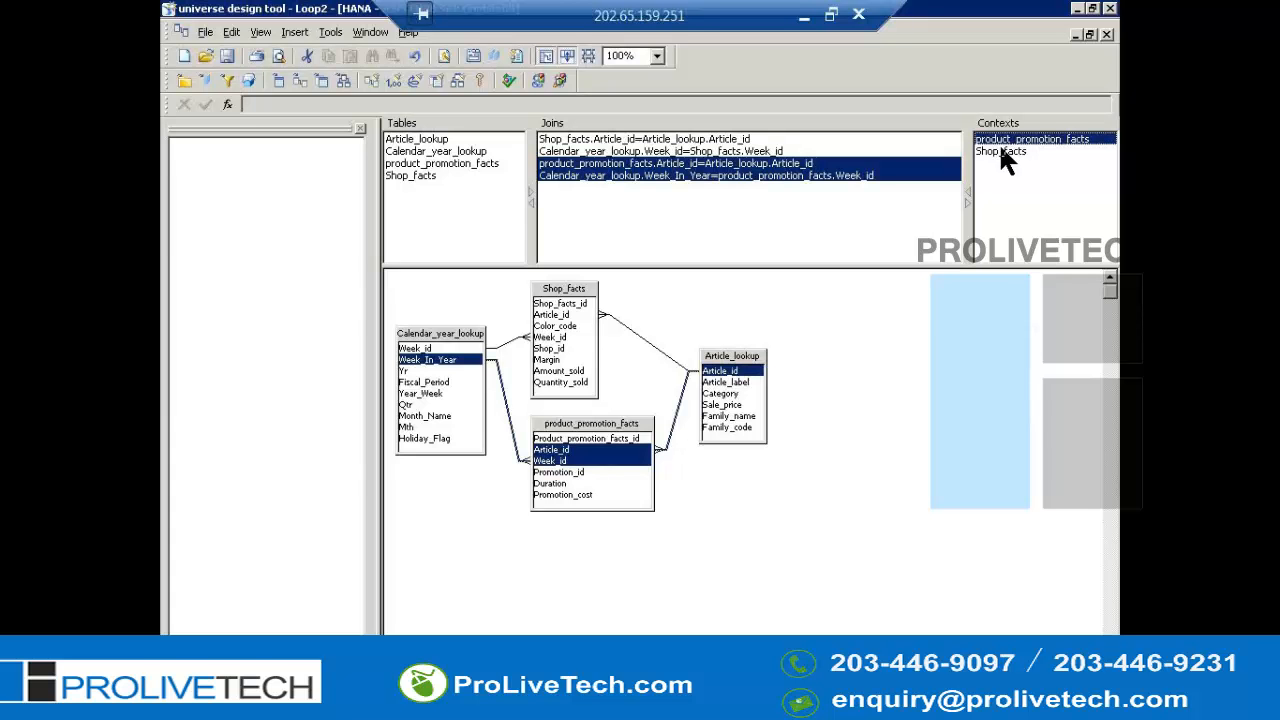
- Open the Shop_facts–Article_lookup join to inspect its cardinality settings, then close it
click(662, 352)
double_click(661, 349)
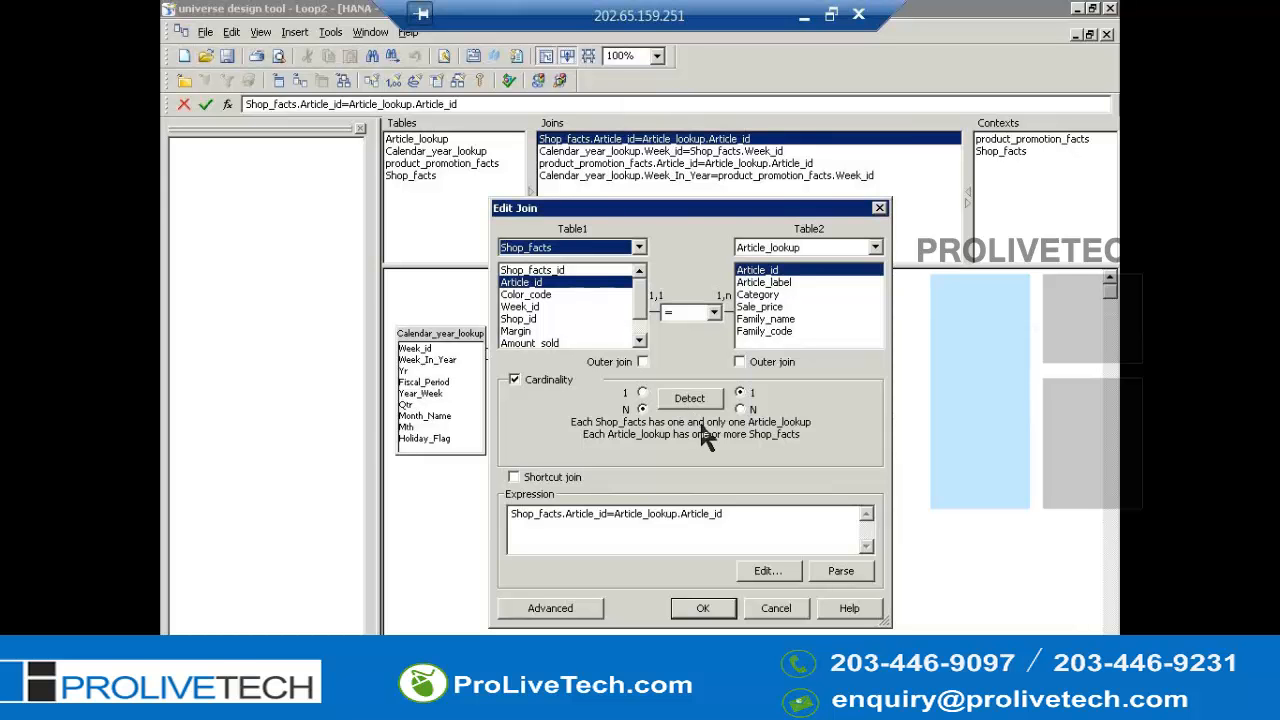
click(727, 620)
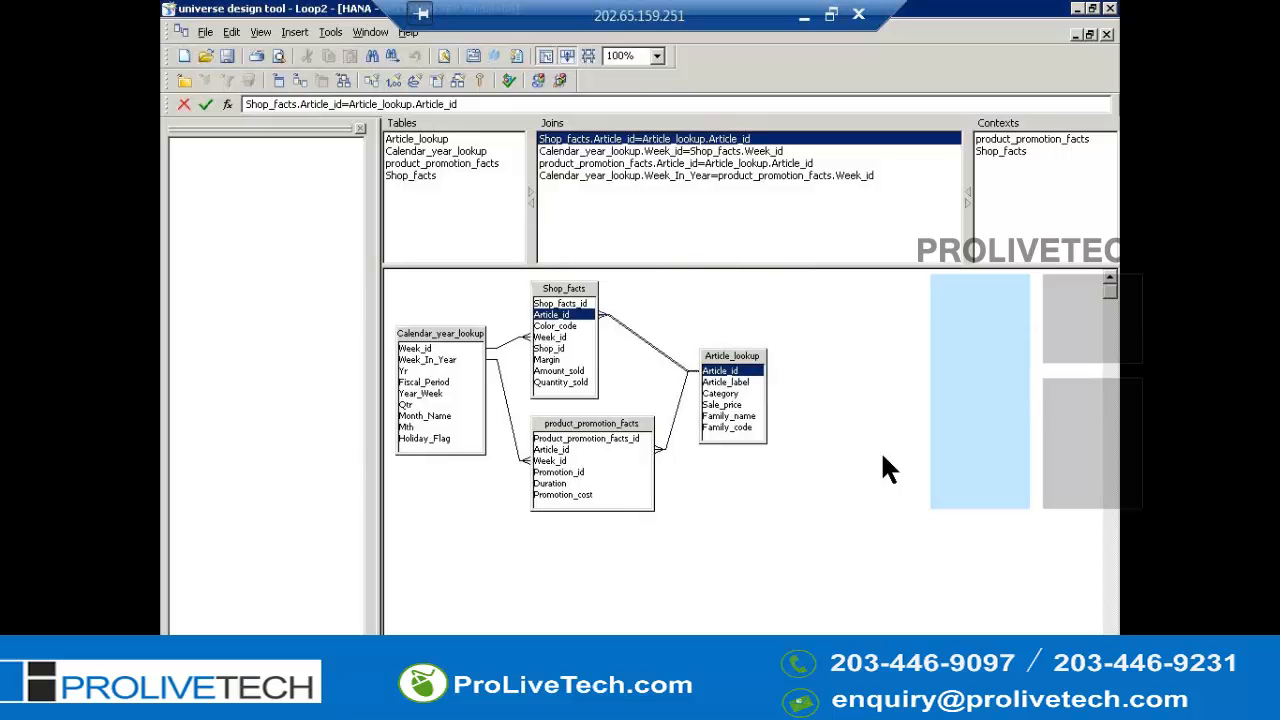
- Try to save the universe and dismiss the universe parameters dialog
key(alt+f)
key(e)
click(882, 459)
key(alt+f)
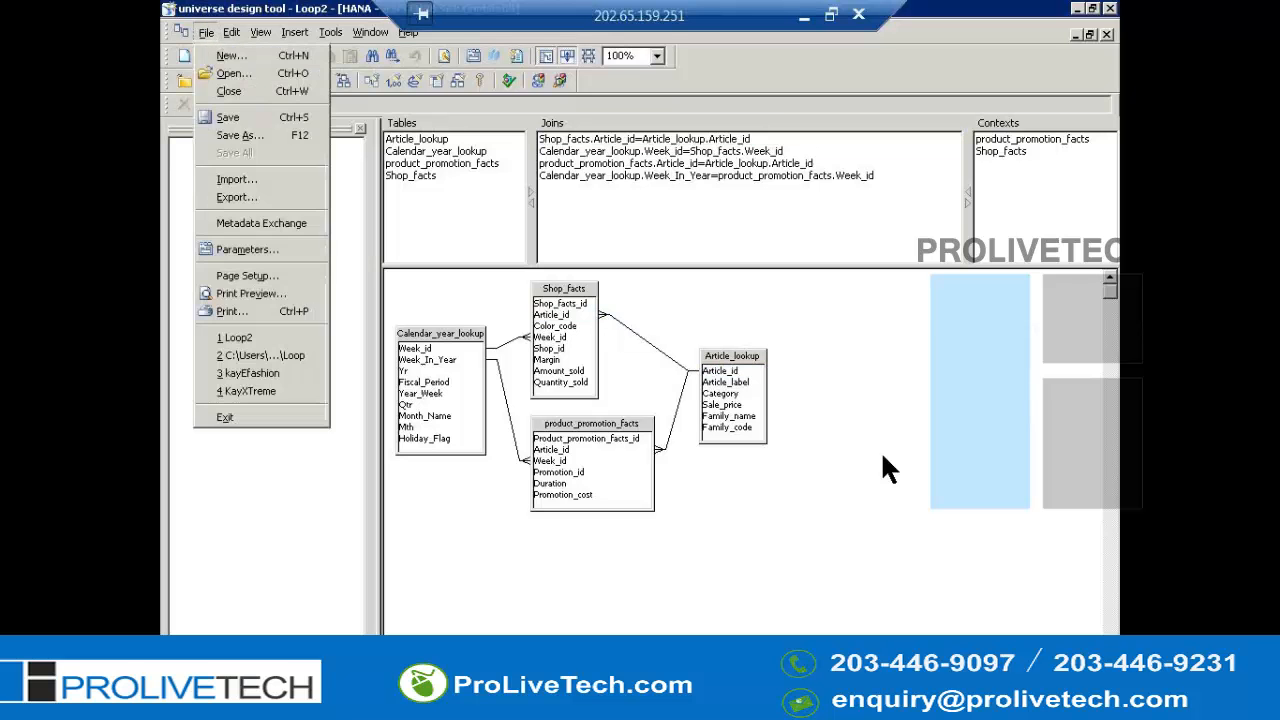
key(s)
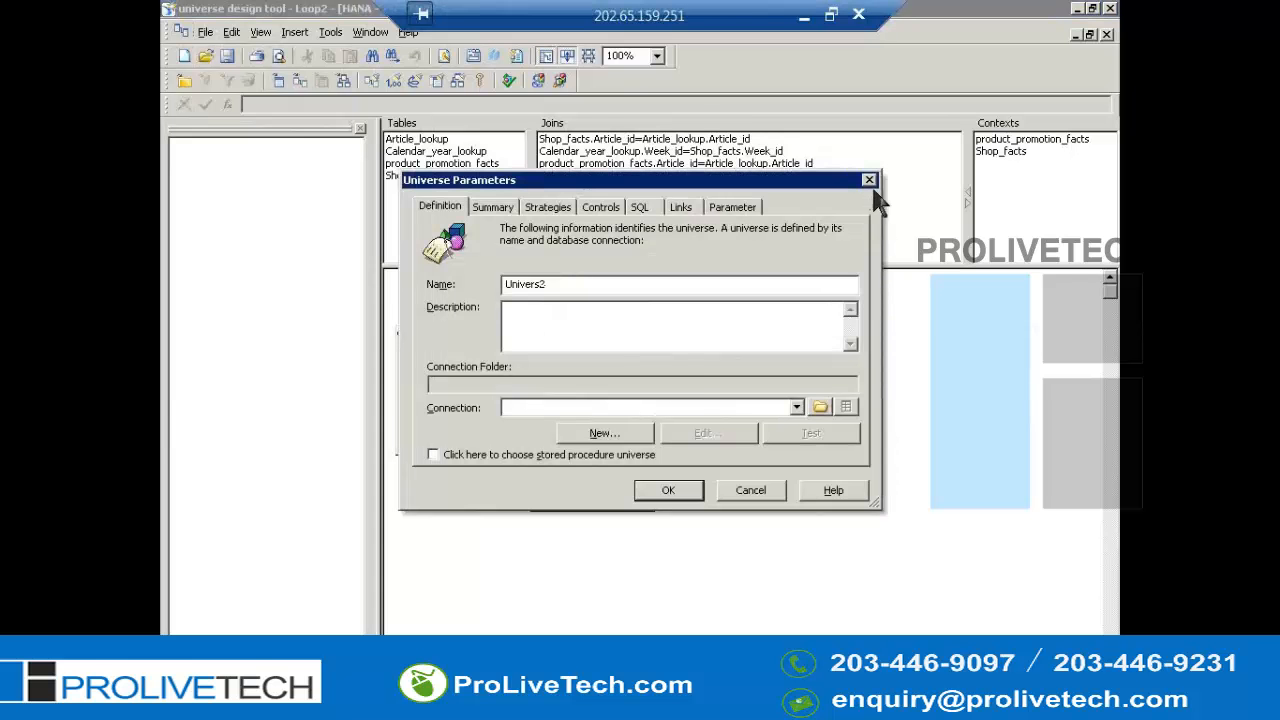
click(870, 181)
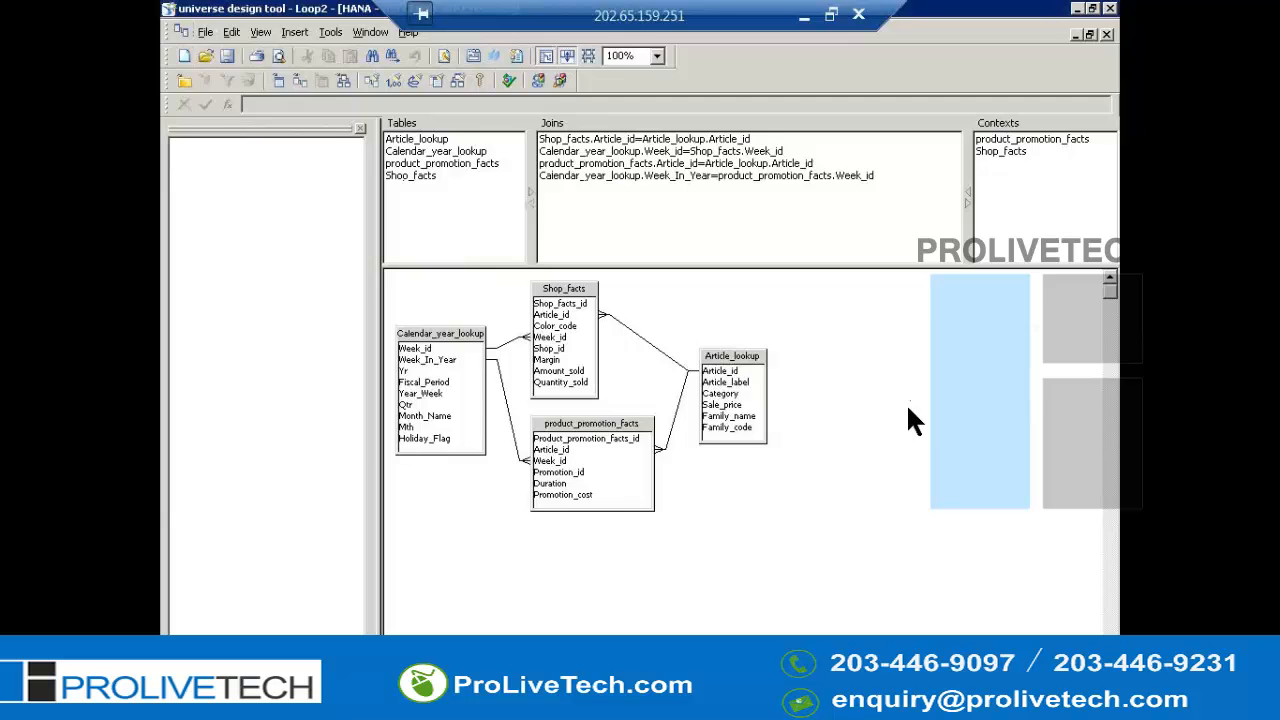
- Exit and relaunch the Universe Design Tool, logging in with the account password
key(alt+f)
key(x)
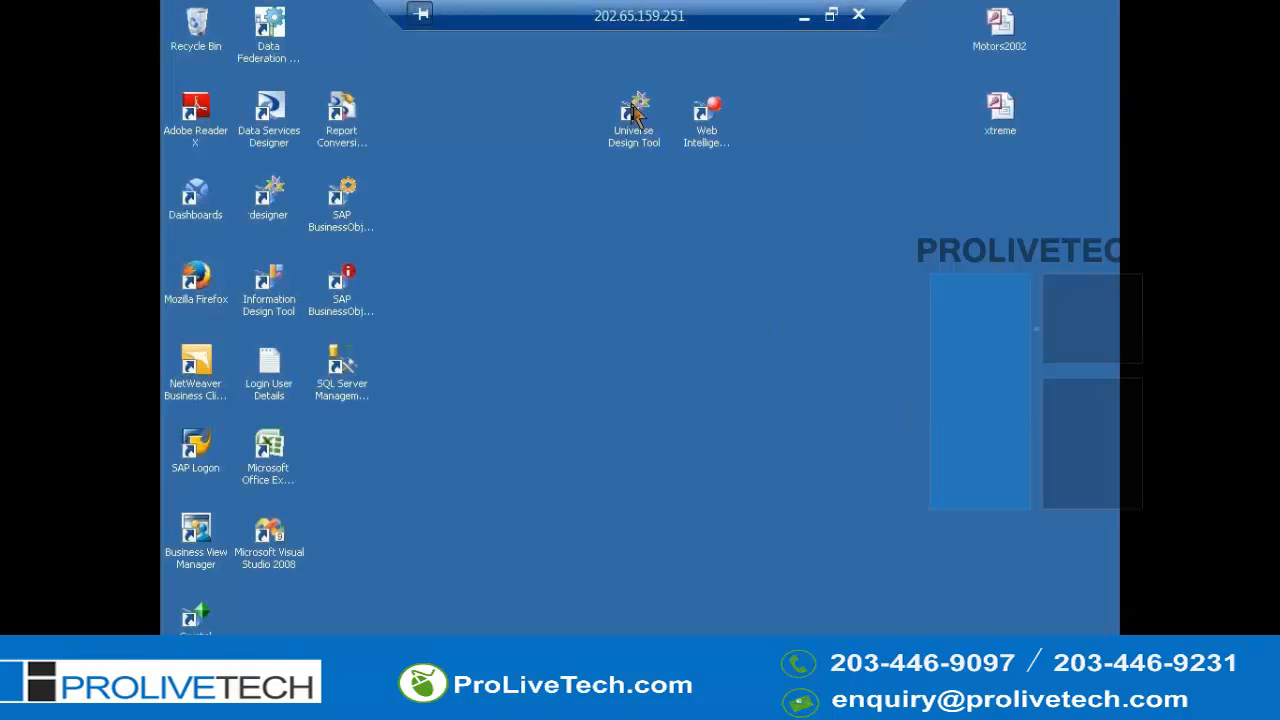
double_click(637, 114)
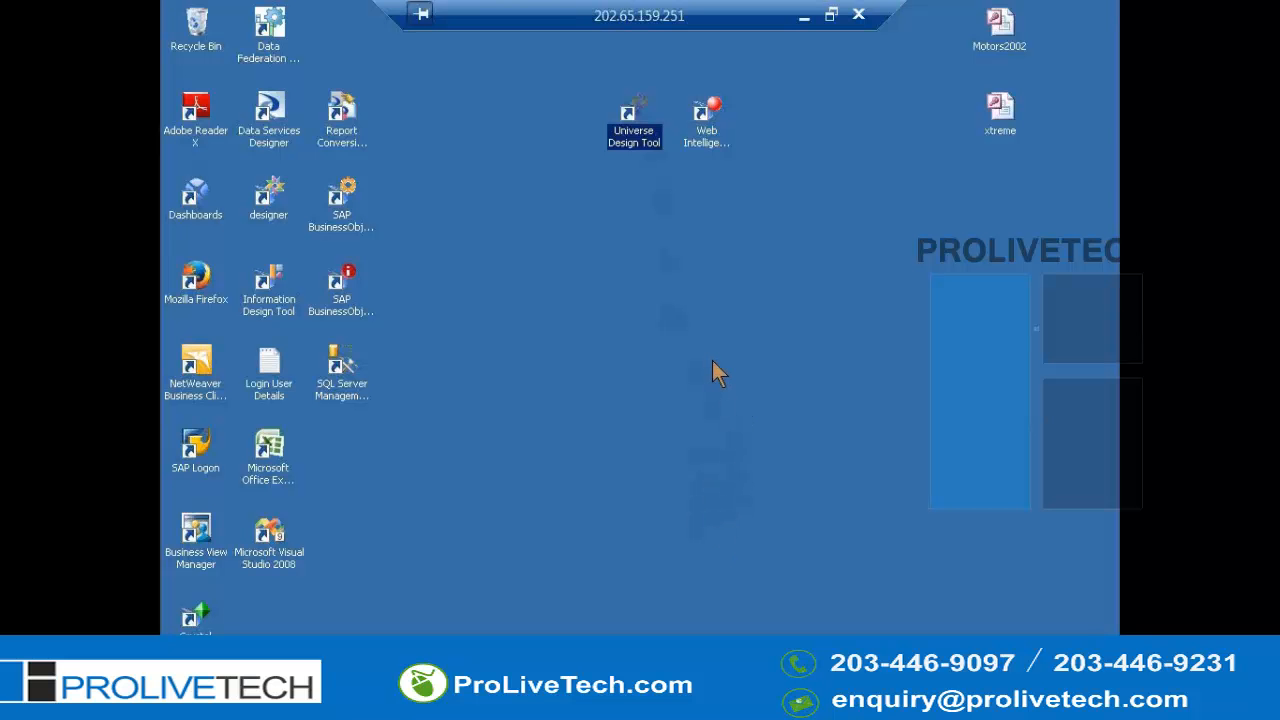
double_click(645, 120)
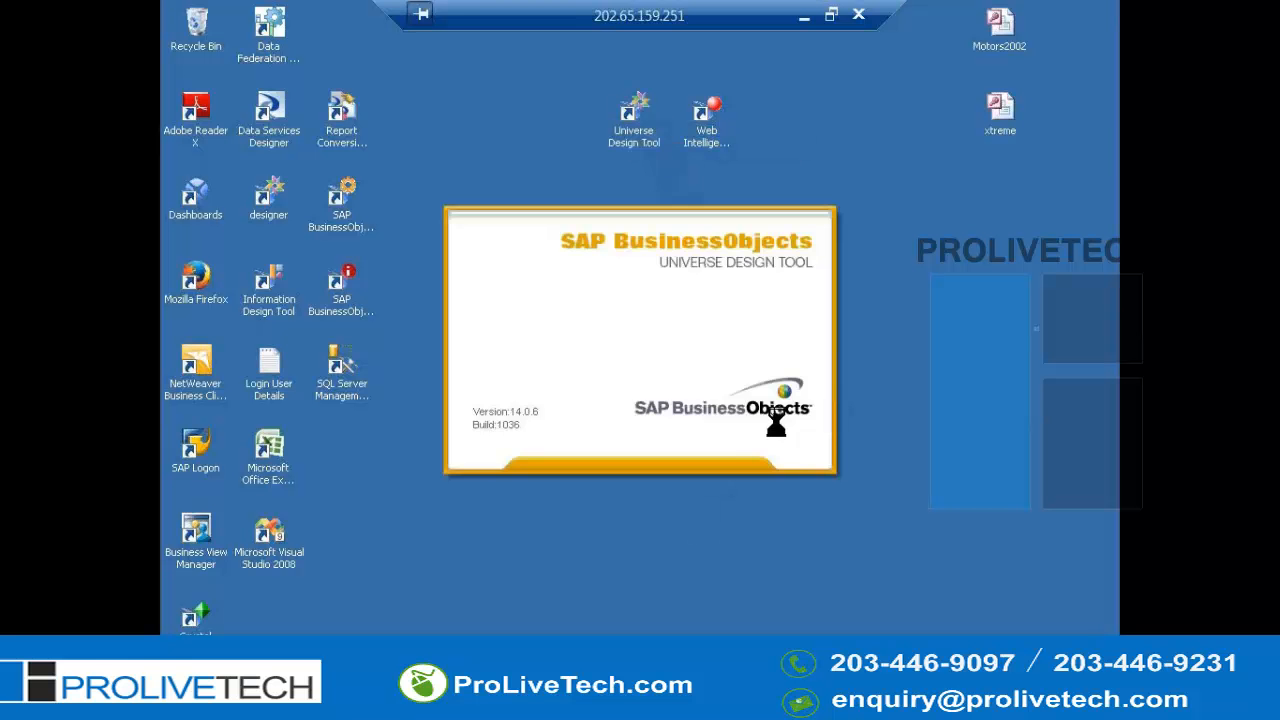
text(****)
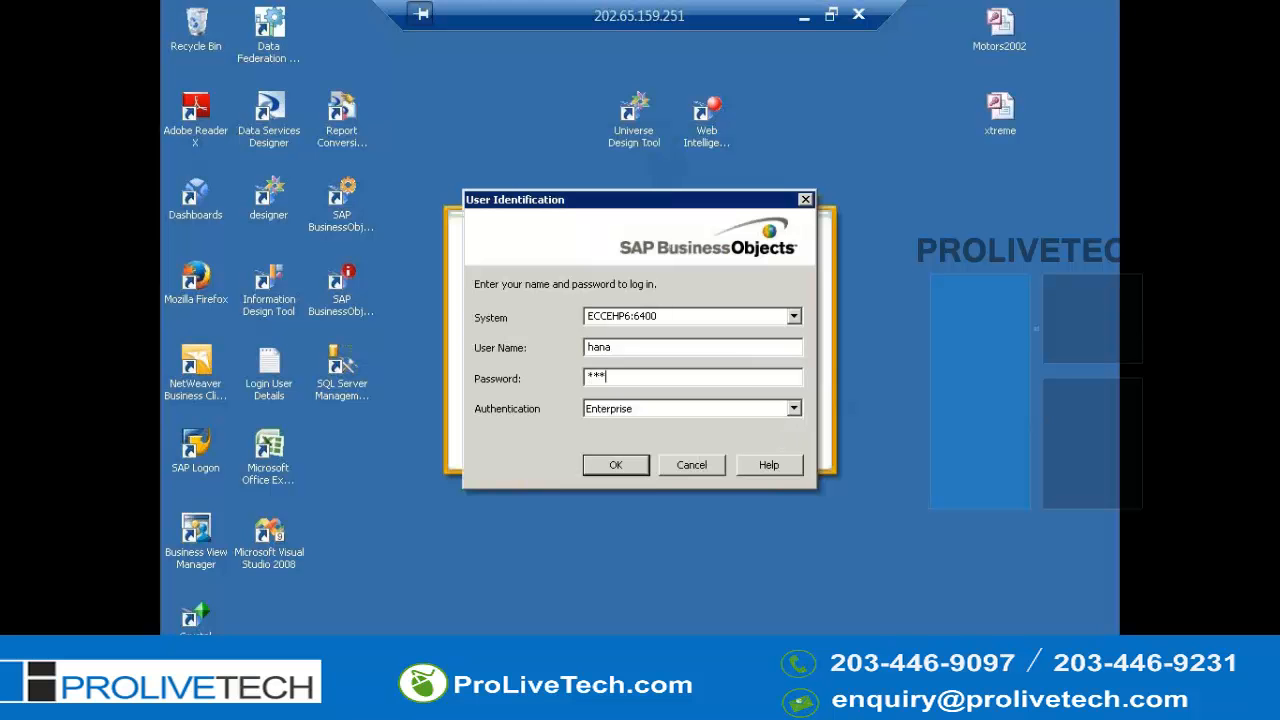
text(****)
key(Return)
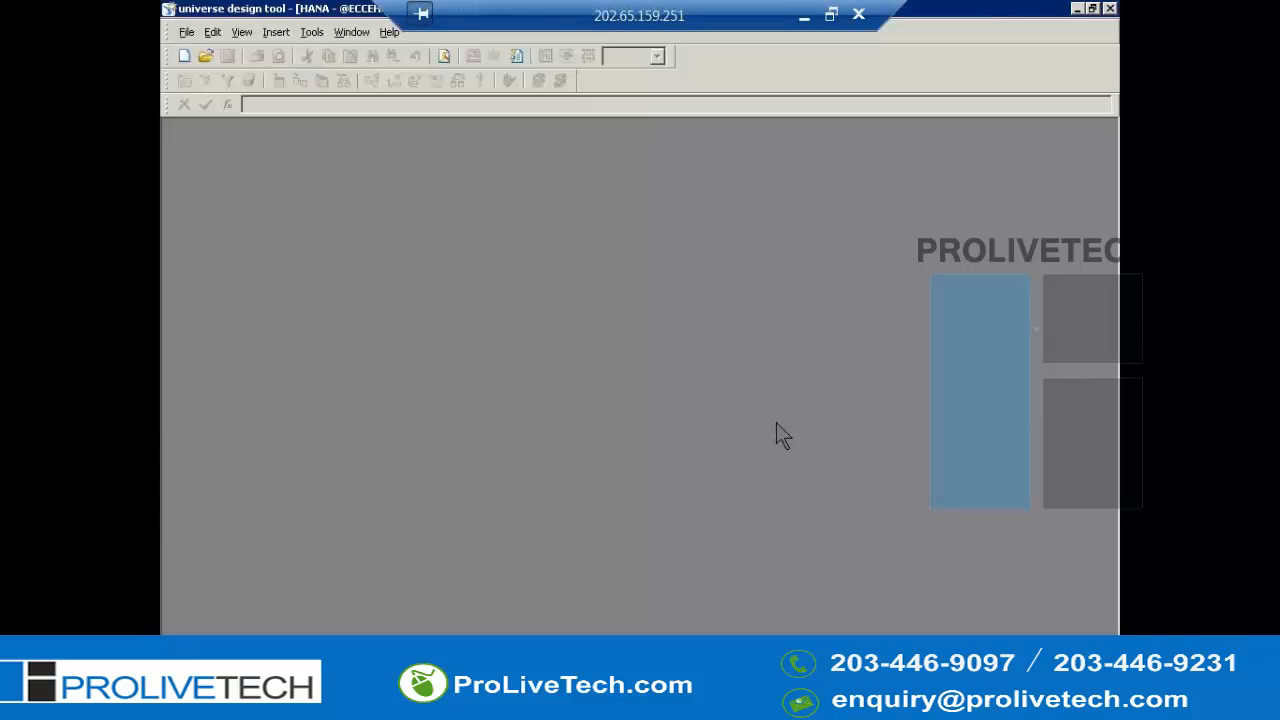
- Open the new universe's parameters and name the universe LoopClub
key(alt+f)
key(i)
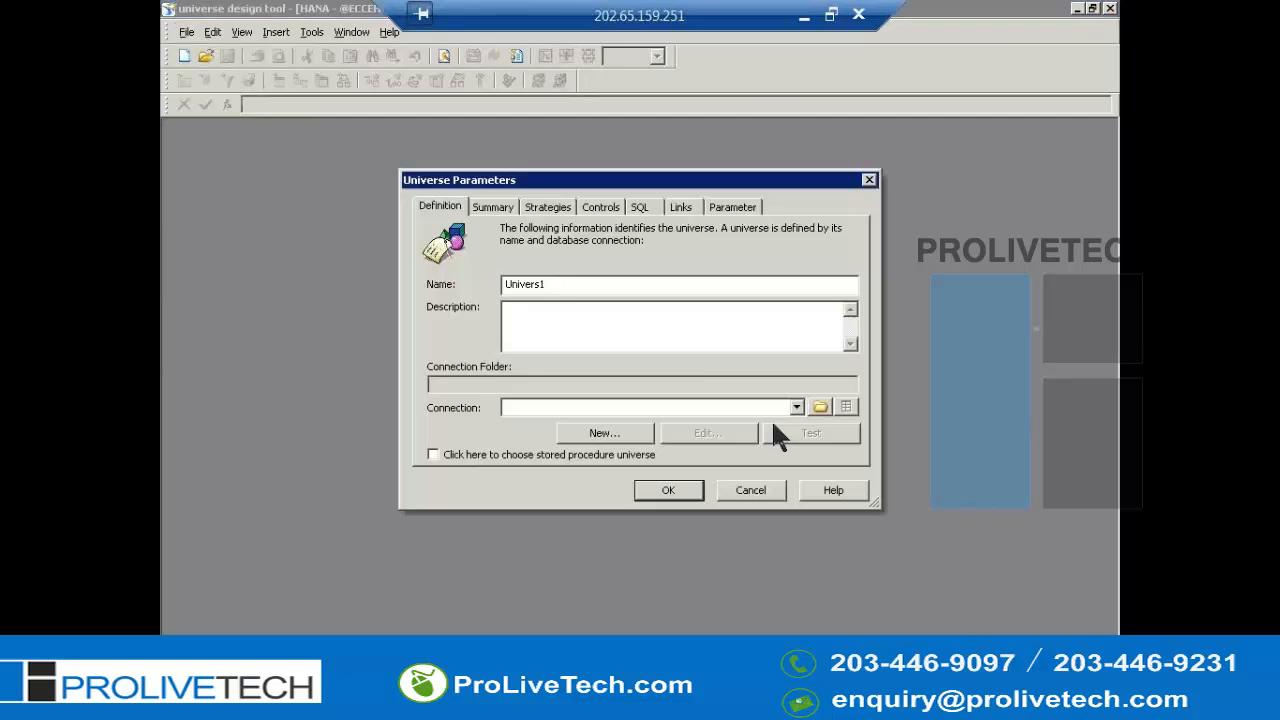
double_click(575, 288)
key(BackSpace)
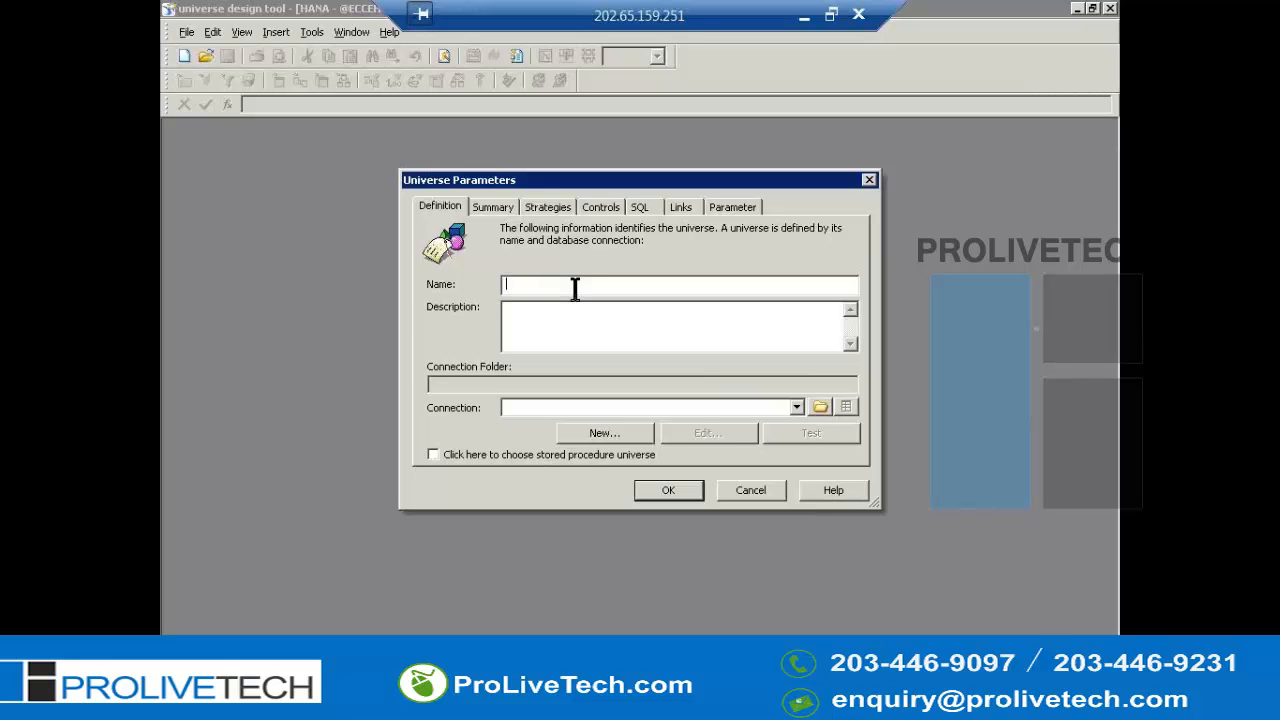
text(LoopClub)
- Set the universe's connection to kayClub
click(627, 410)
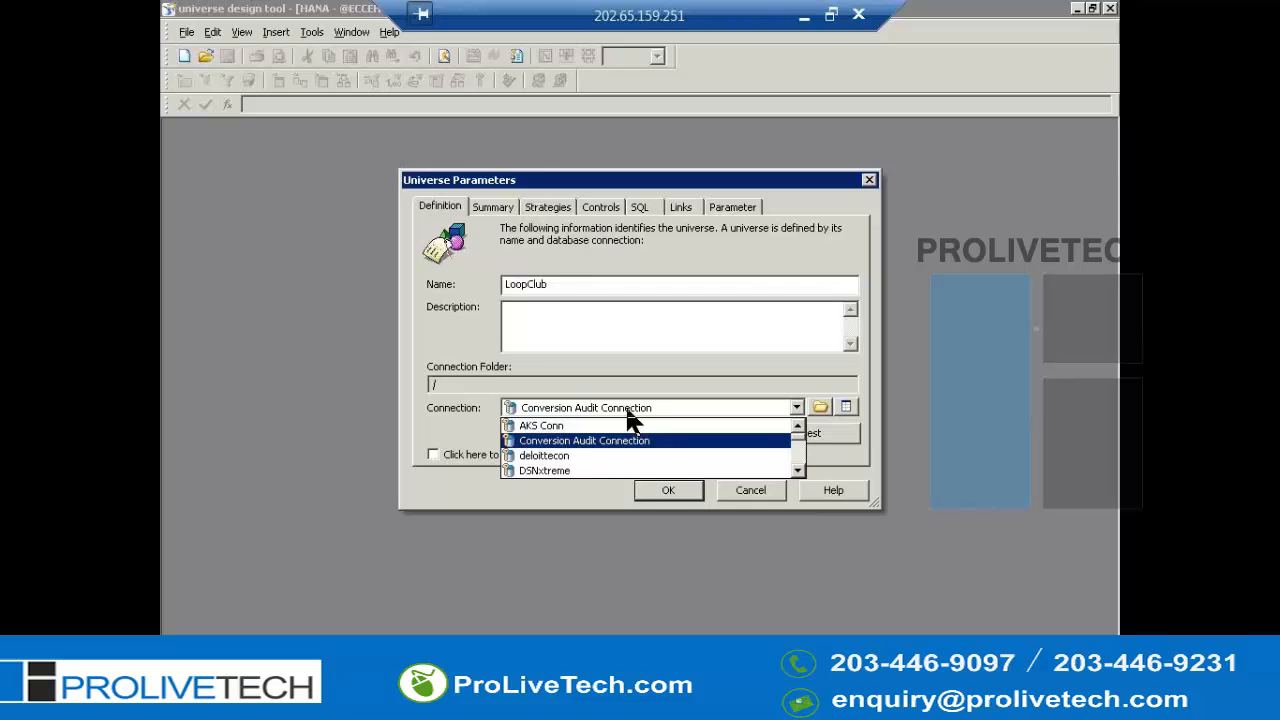
key(Down)
key(Down)
key(Down)
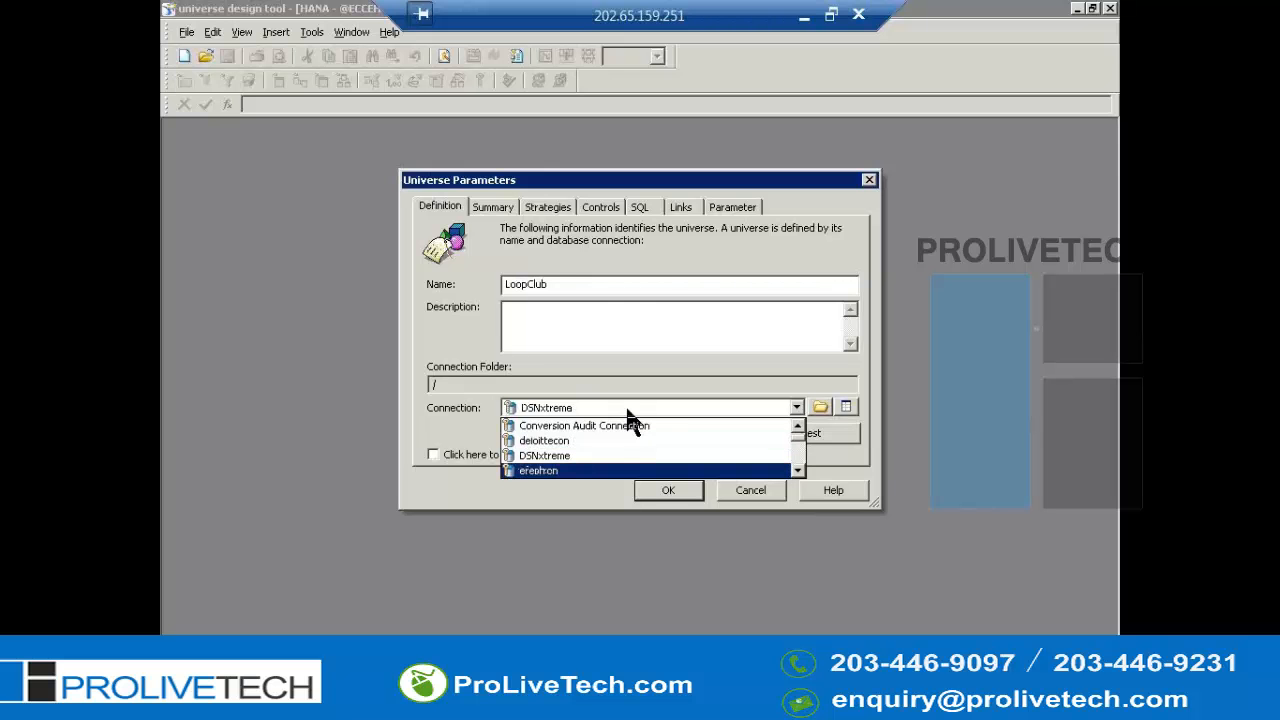
key(Down)
key(Down)
key(Down)
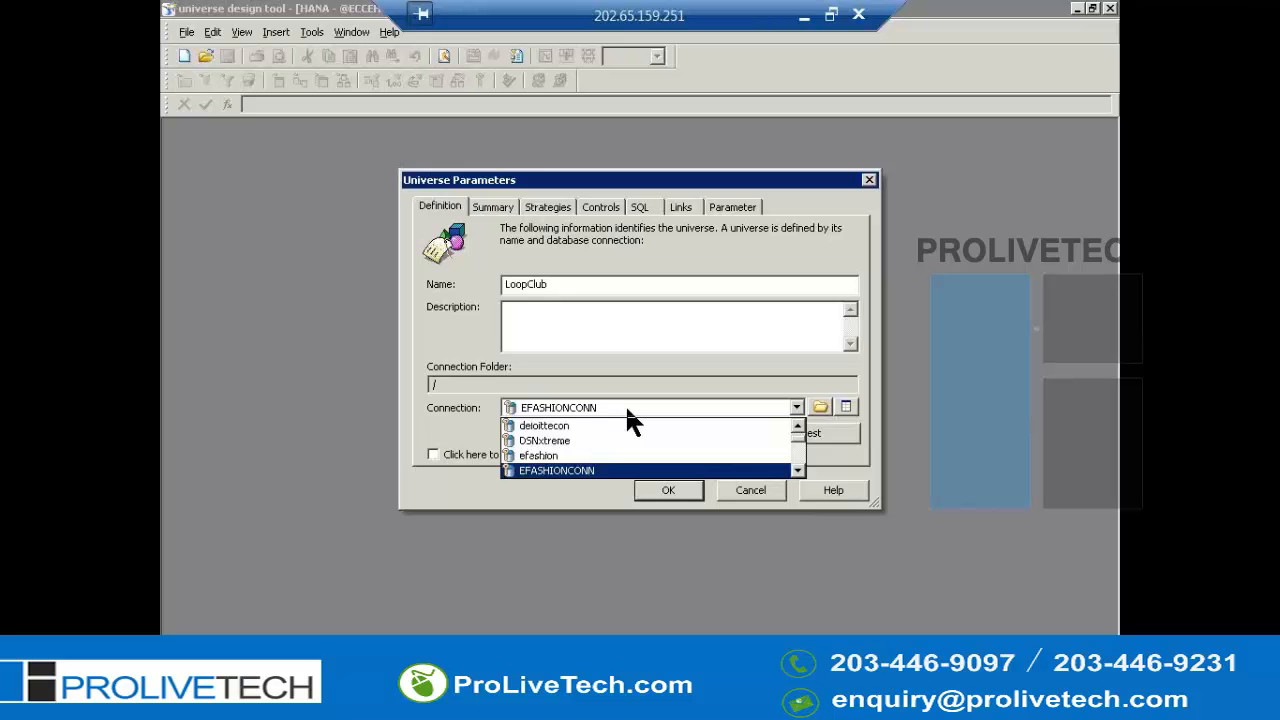
key(Down)
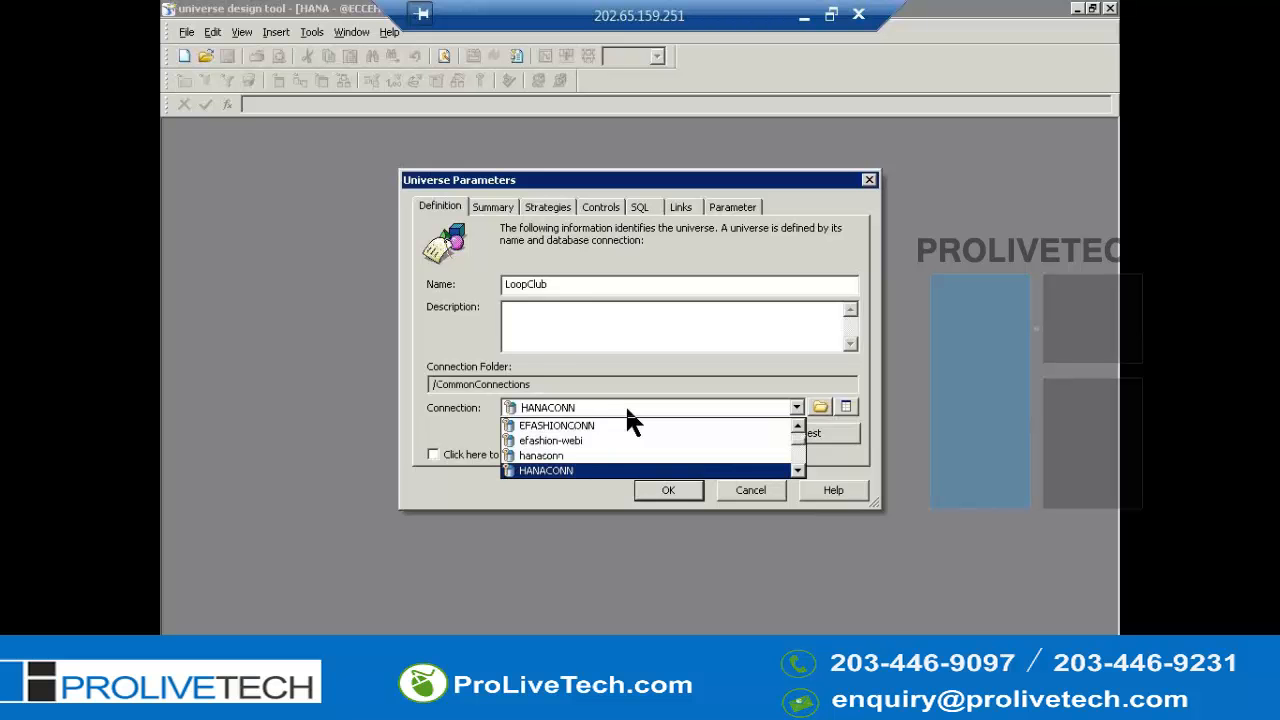
key(Down)
key(Down)
key(Down)
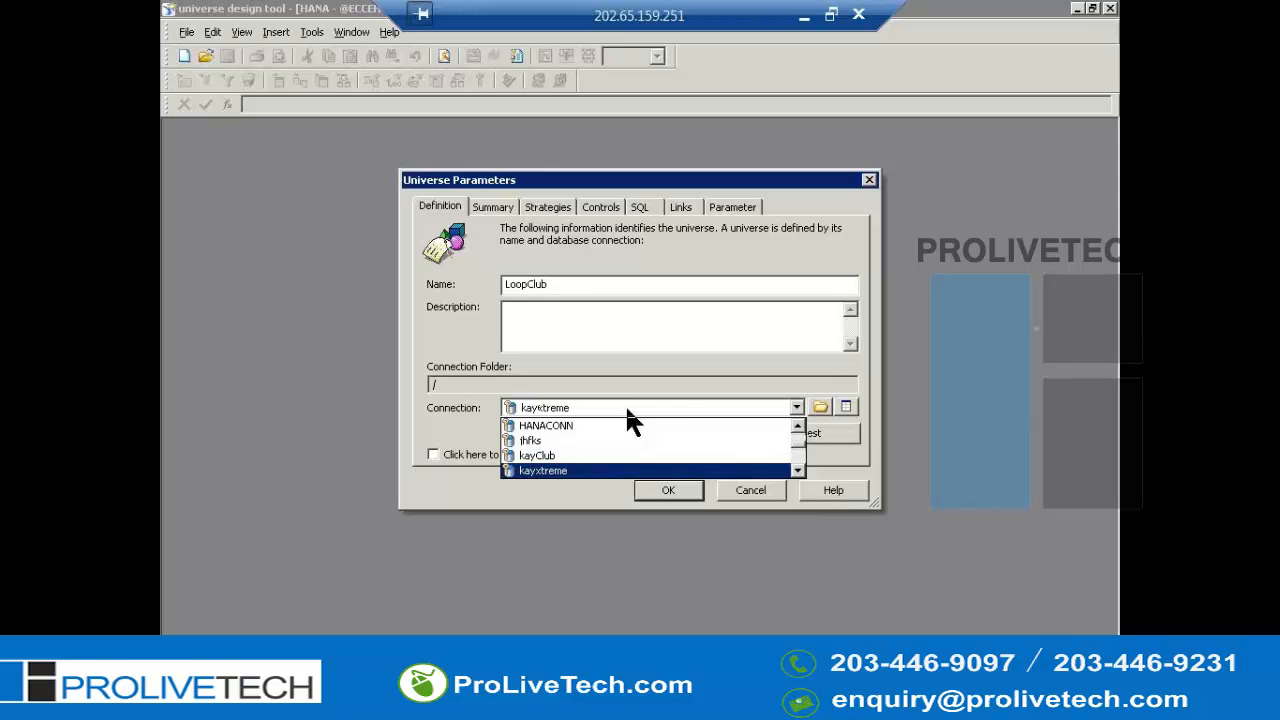
key(Up)
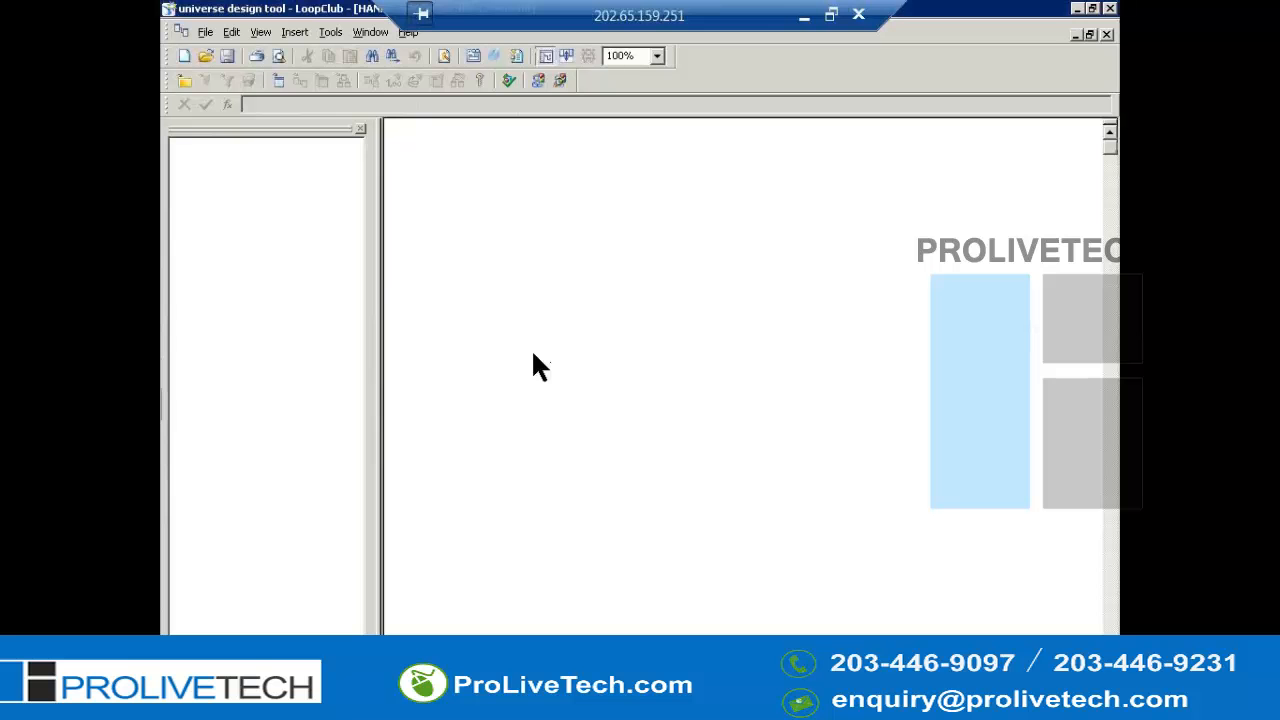
- Insert the Country, Region and Resort tables from the club database into the structure
key(alt+i)
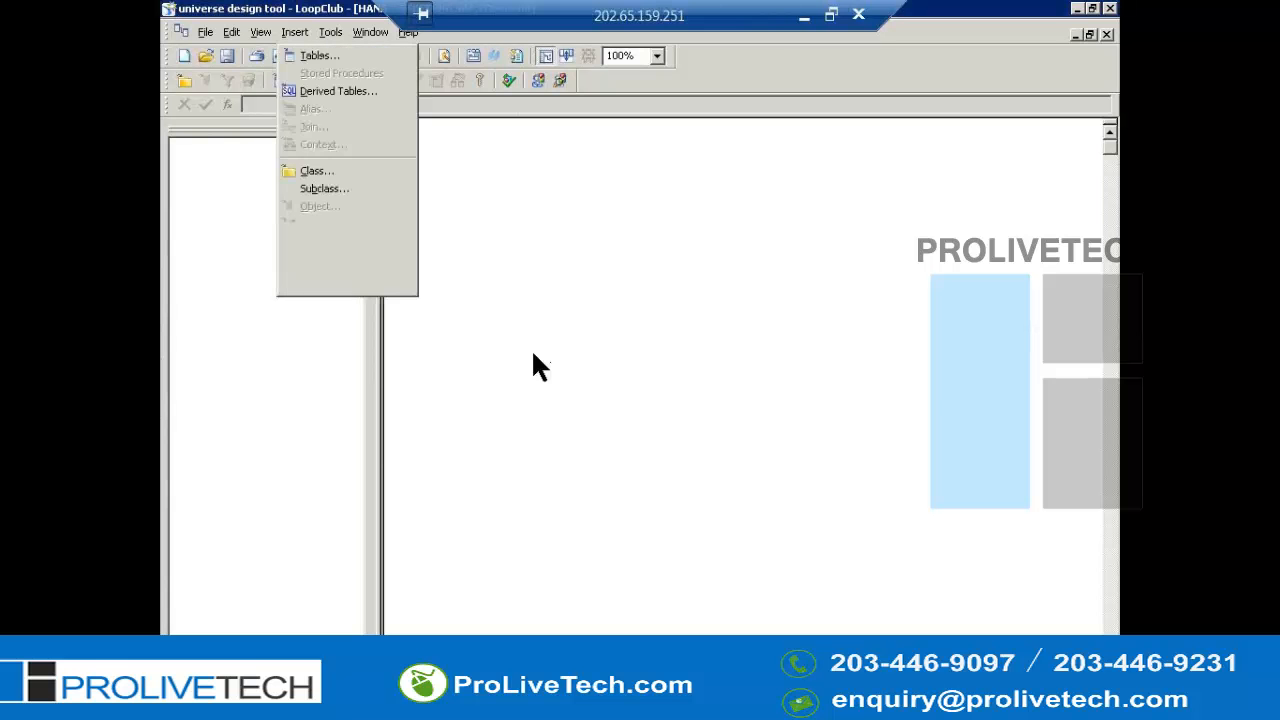
key(Return)
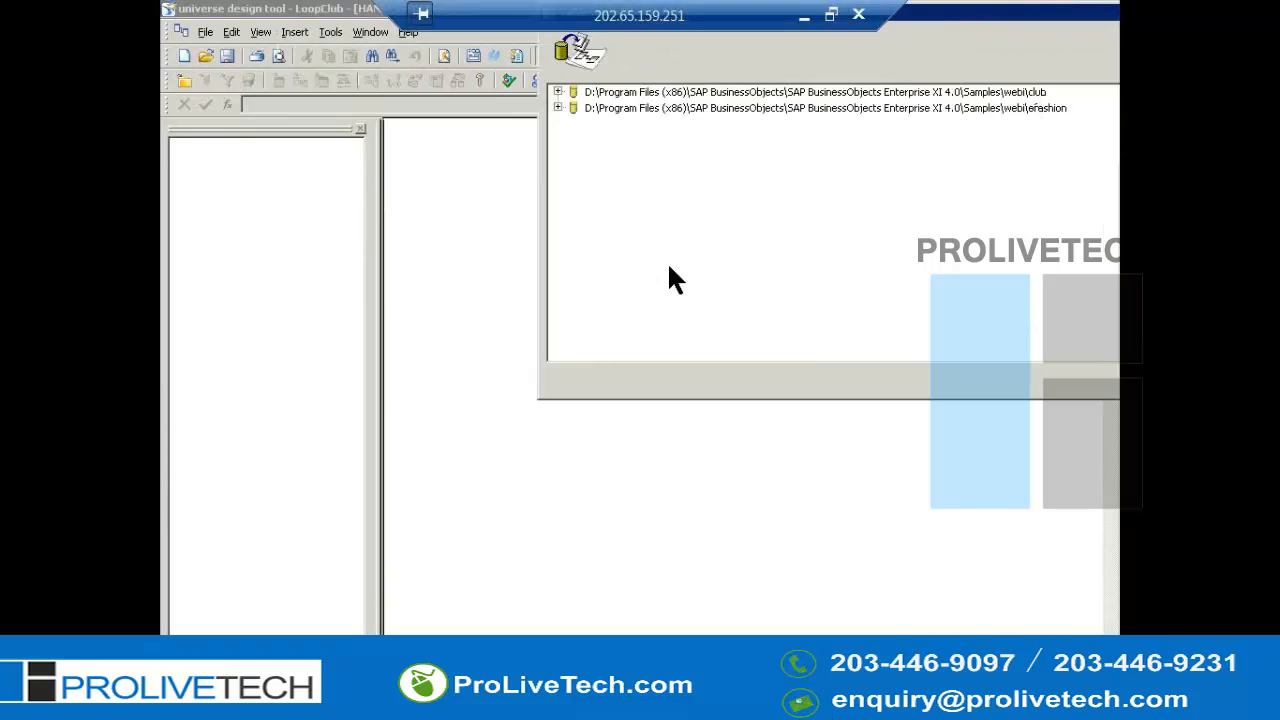
click(559, 92)
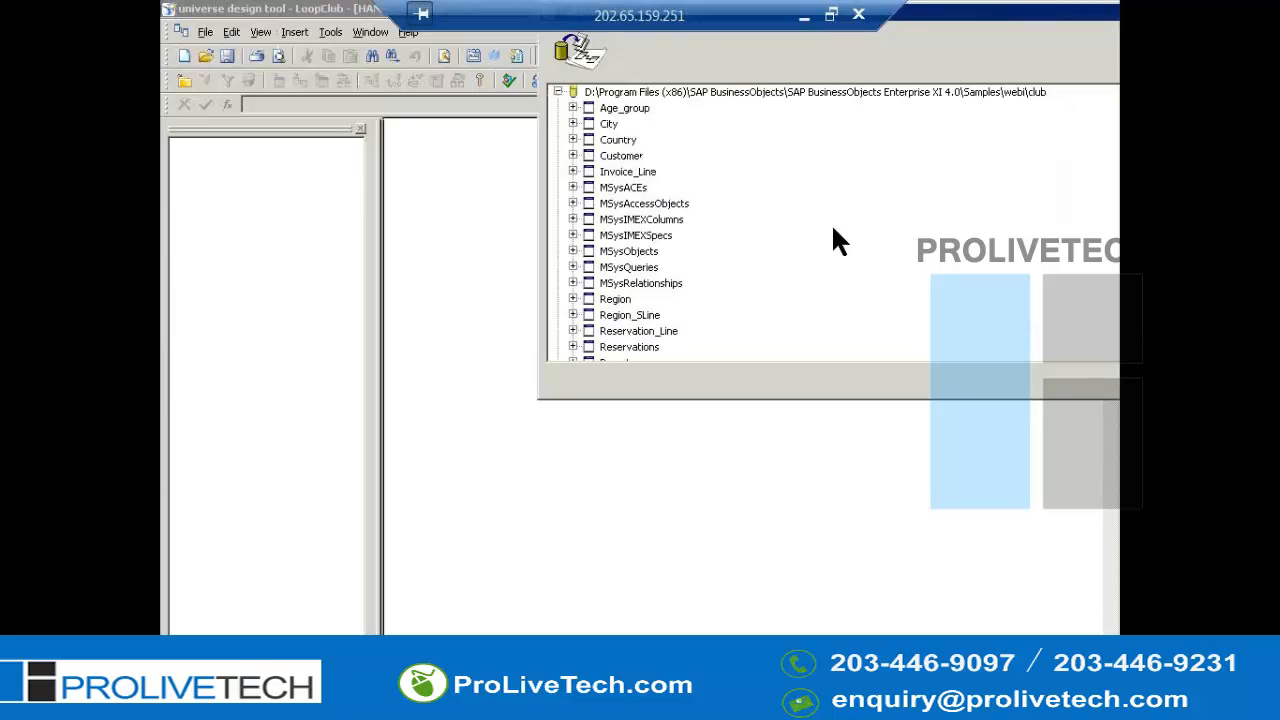
click(619, 142)
double_click(619, 142)
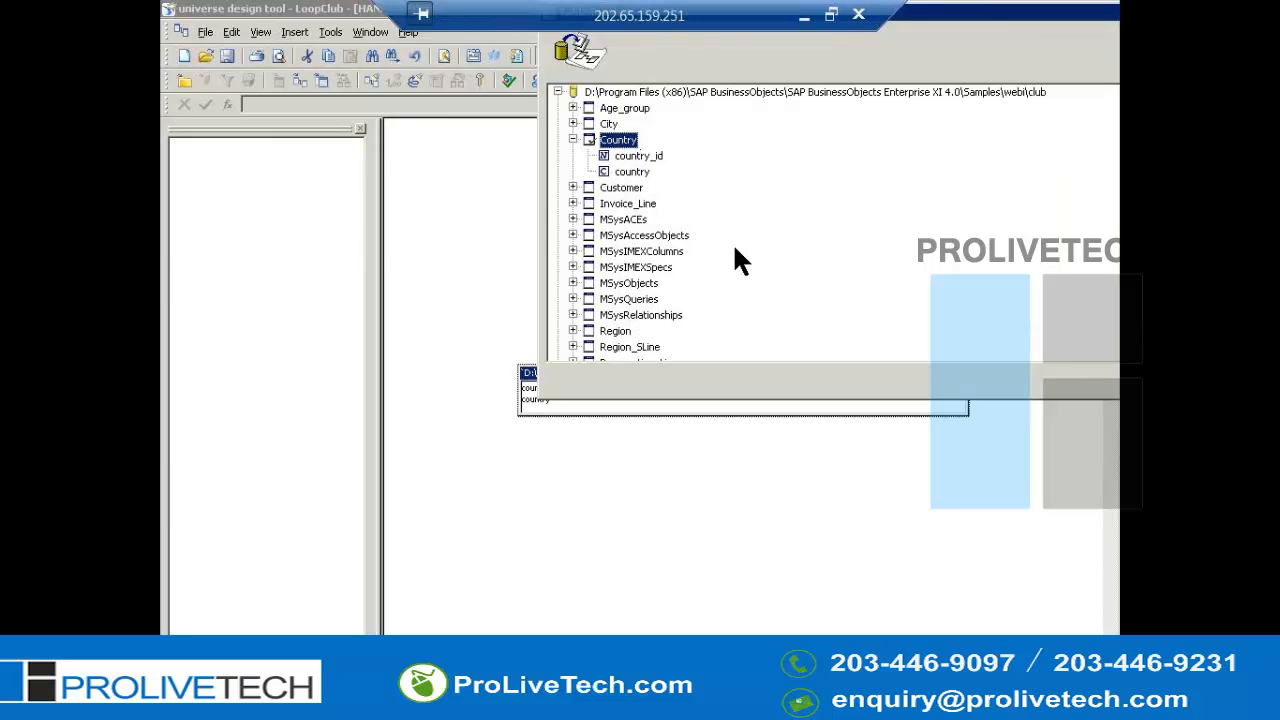
key(r)
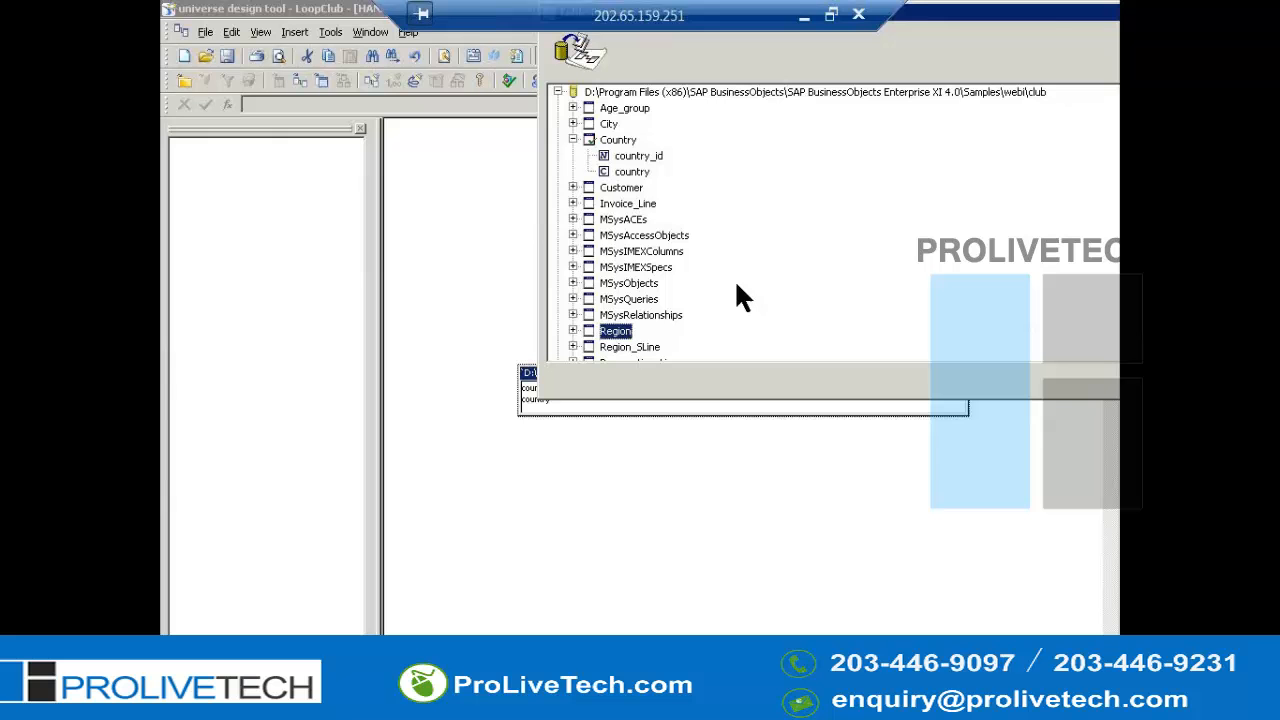
double_click(615, 334)
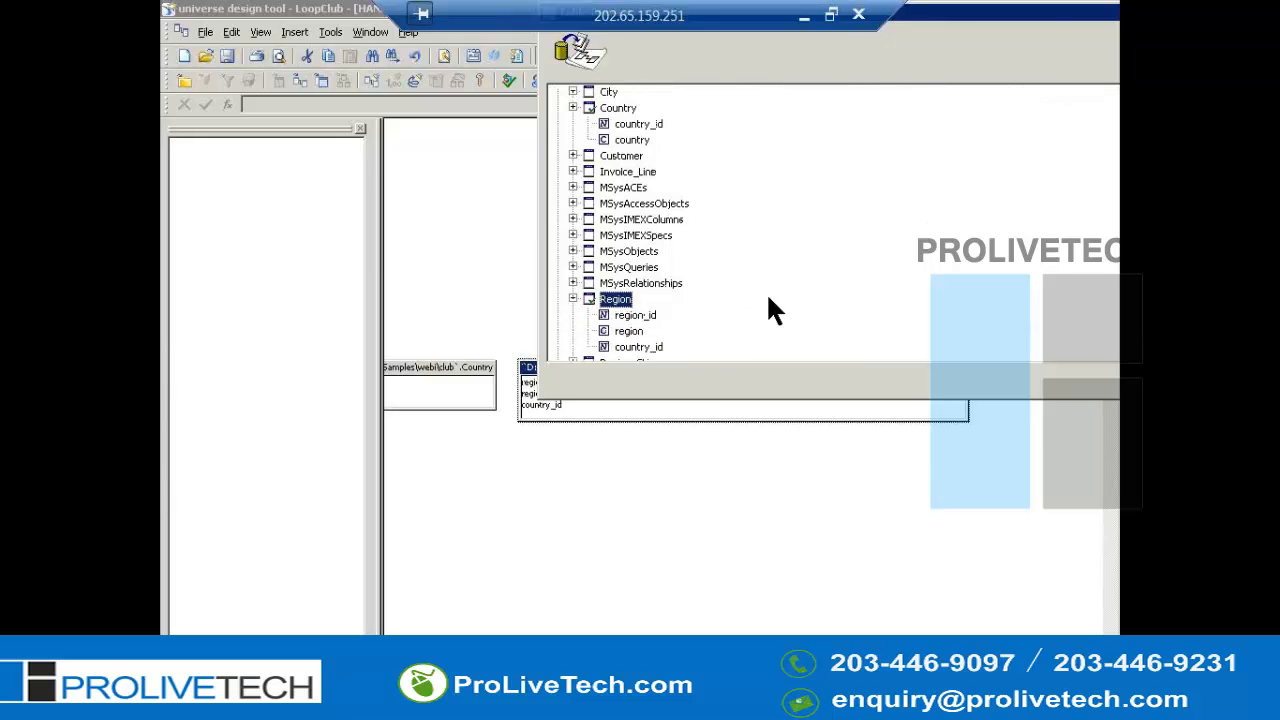
key(Down)
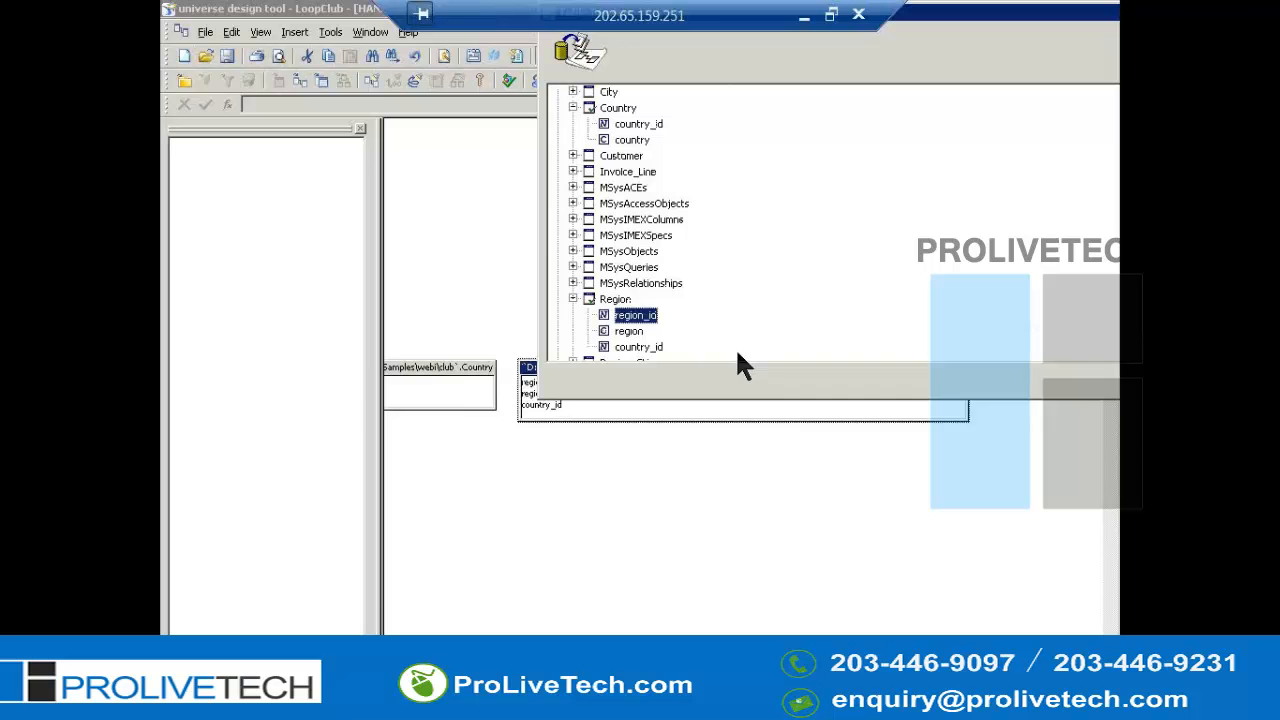
click(573, 299)
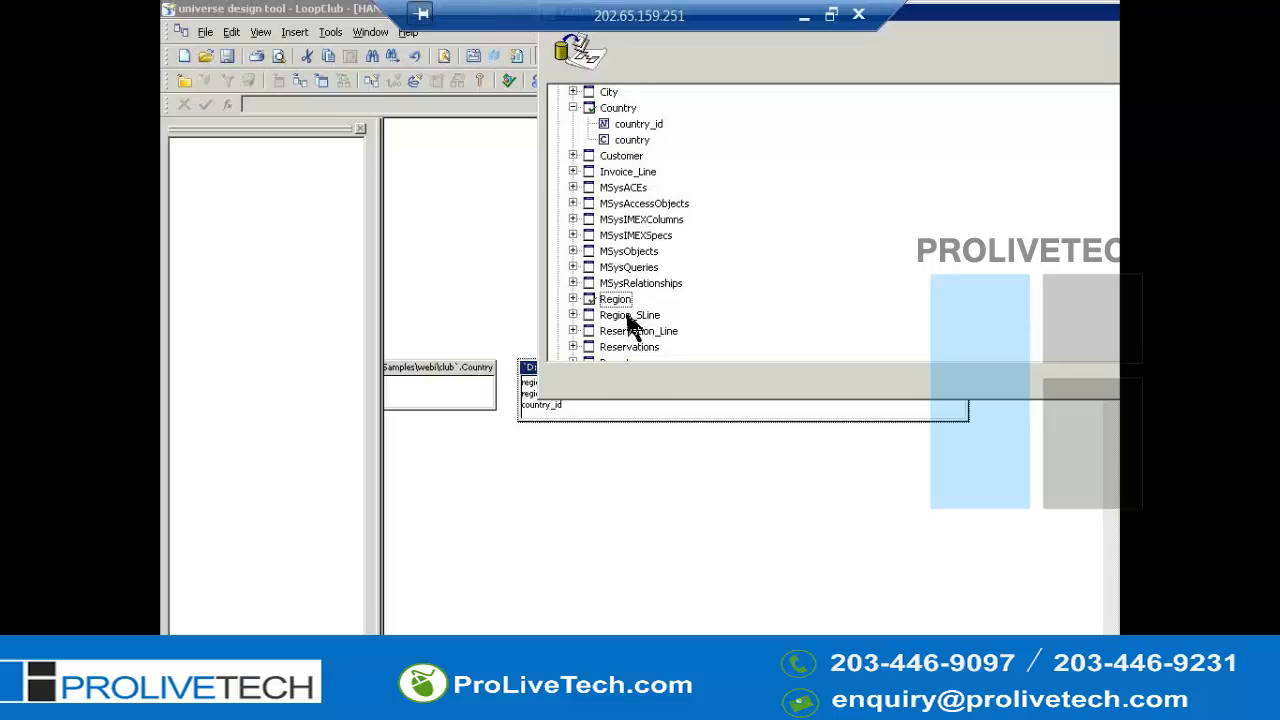
click(627, 345)
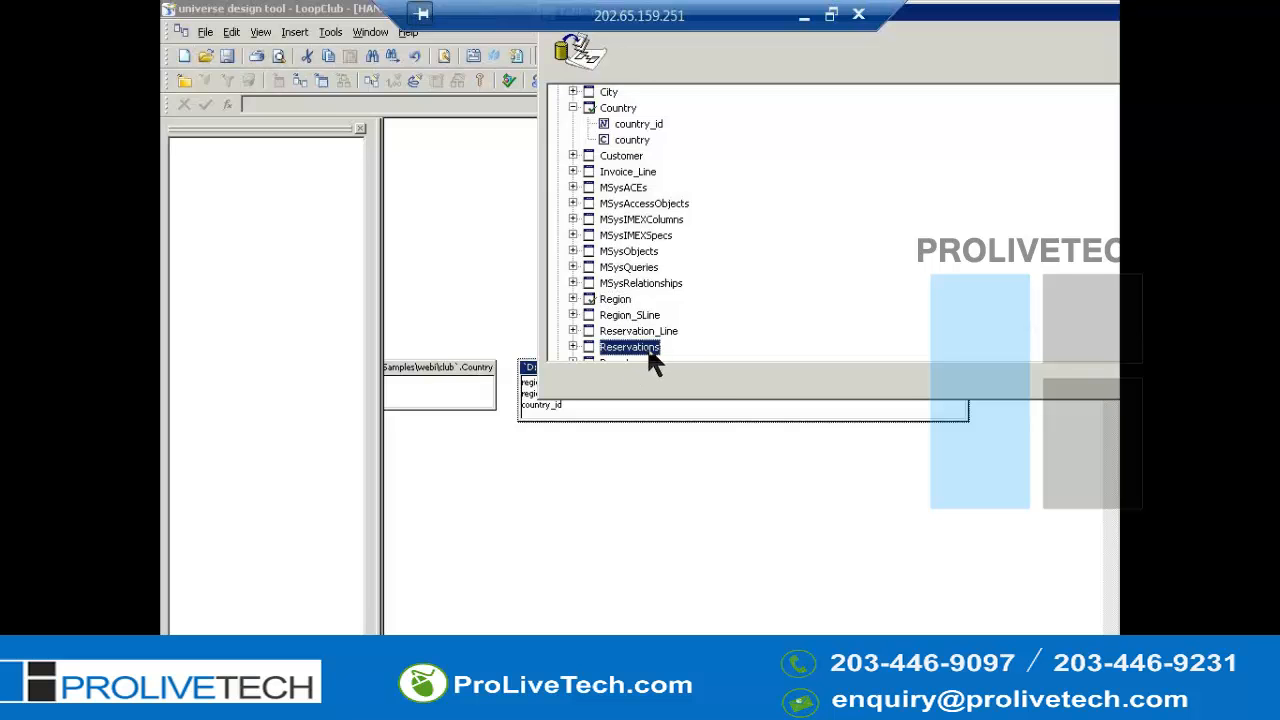
key(Down)
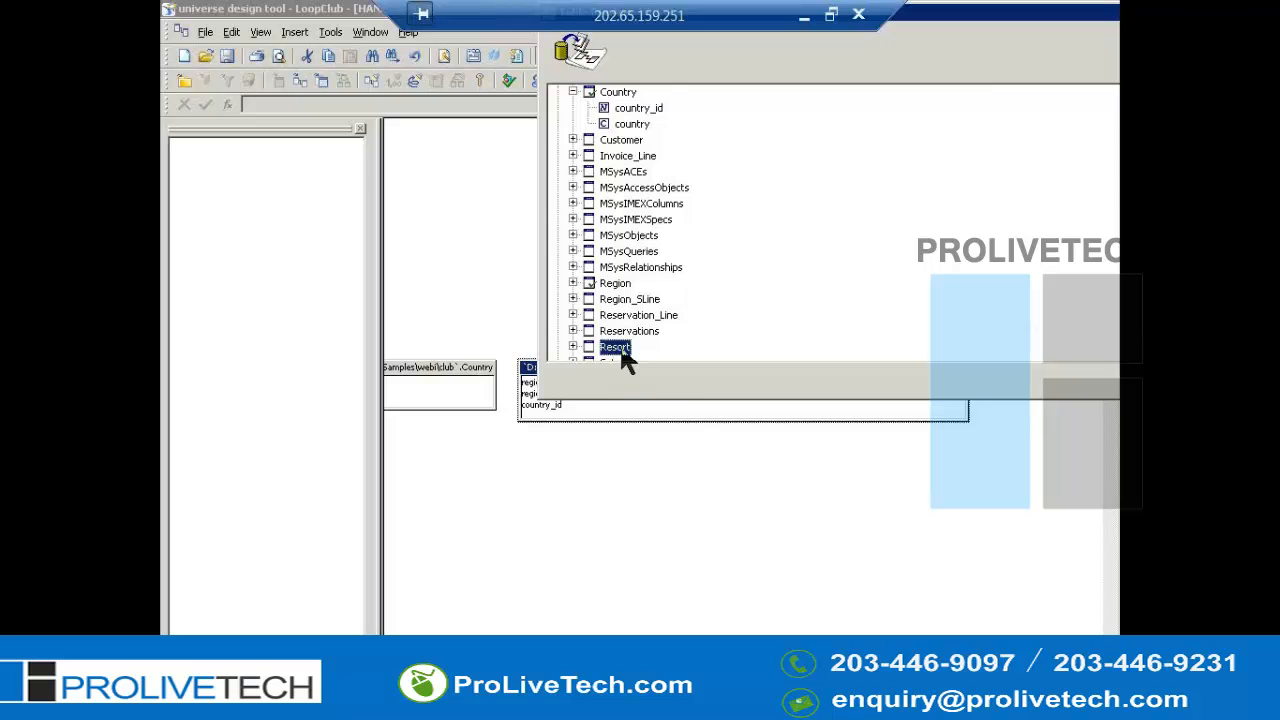
double_click(618, 350)
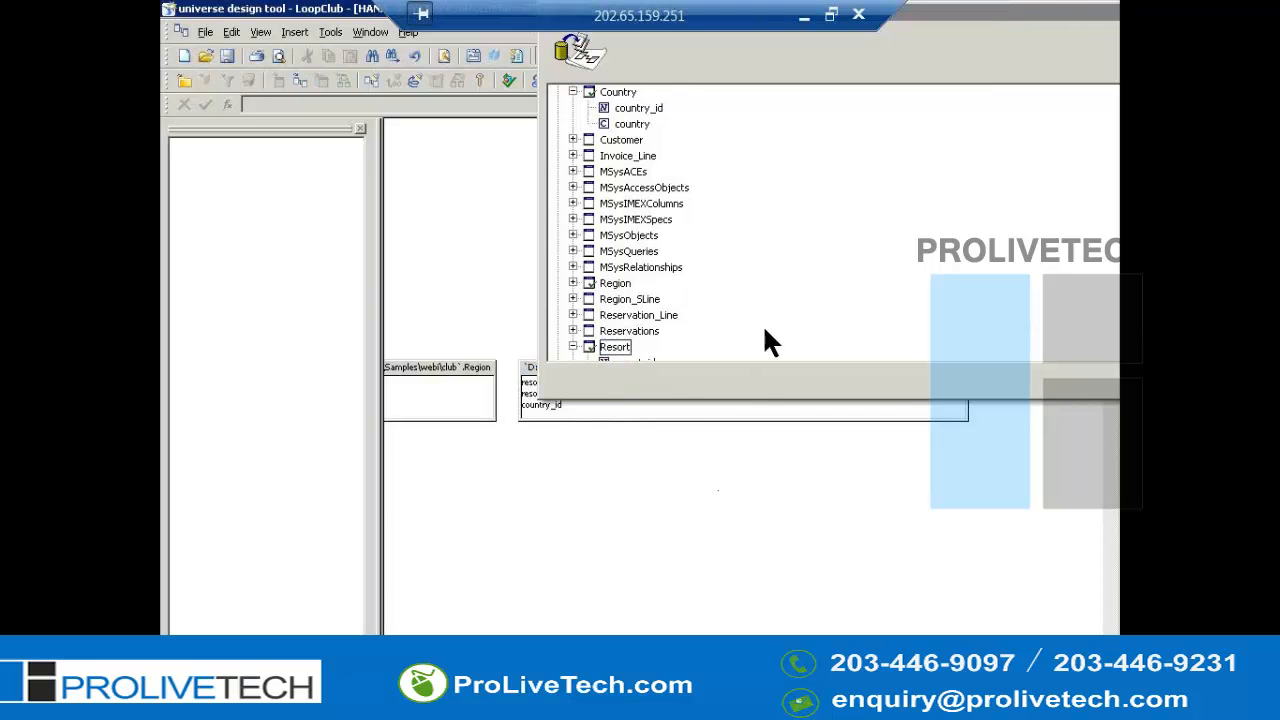
click(751, 449)
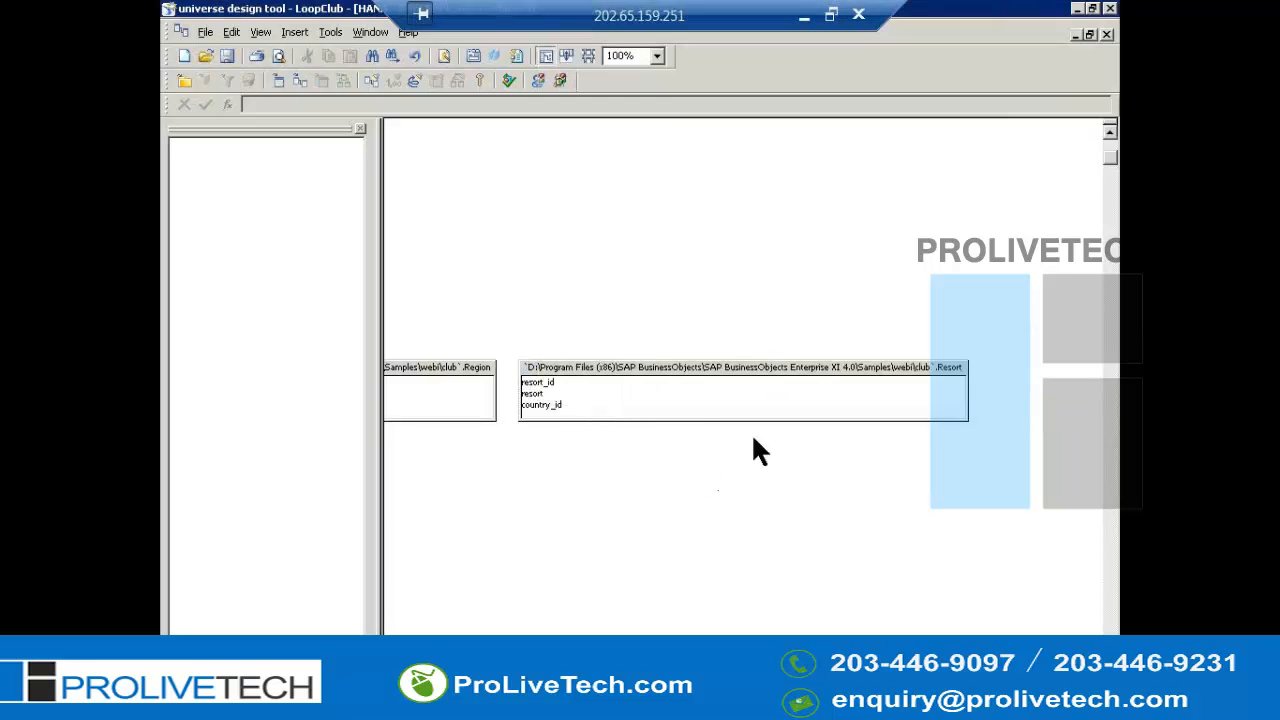
- Rename the Resort table to just Resort, clearing its qualifier and path prefix
right_click(680, 368)
key(Escape)
double_click(678, 368)
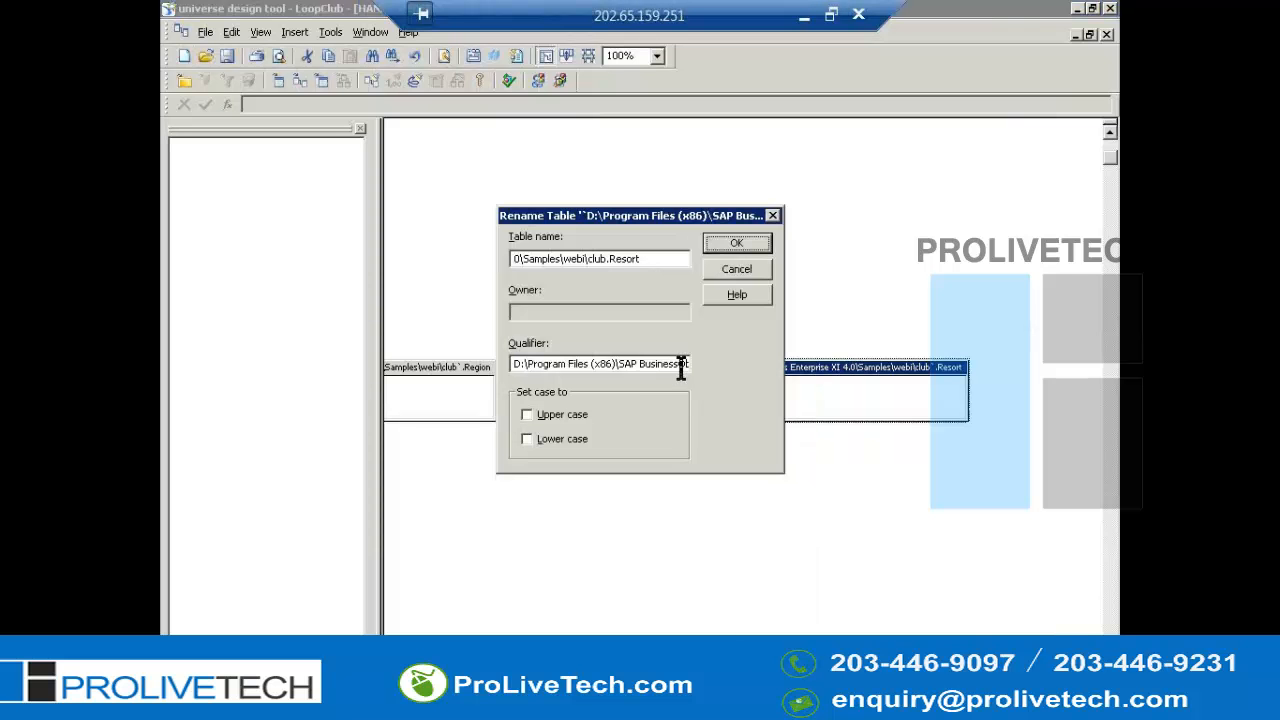
click(648, 364)
key(ctrl+a)
key(Delete)
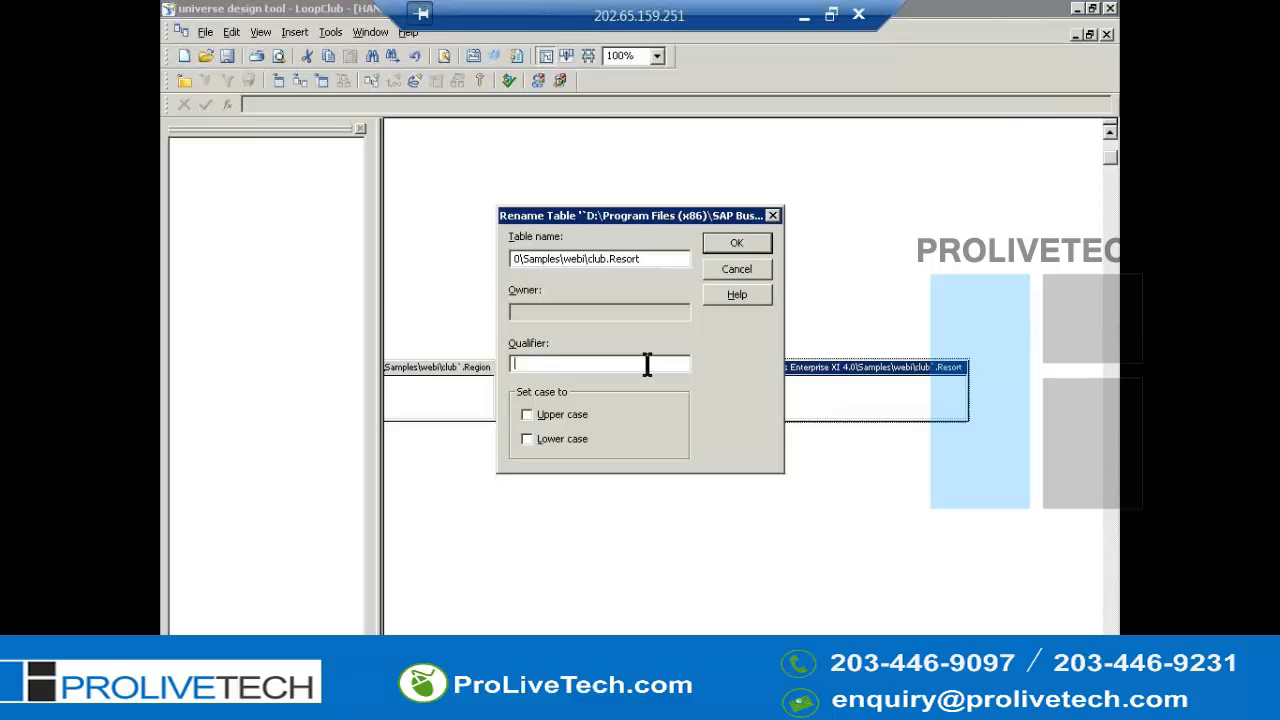
drag(612, 258, 370, 284)
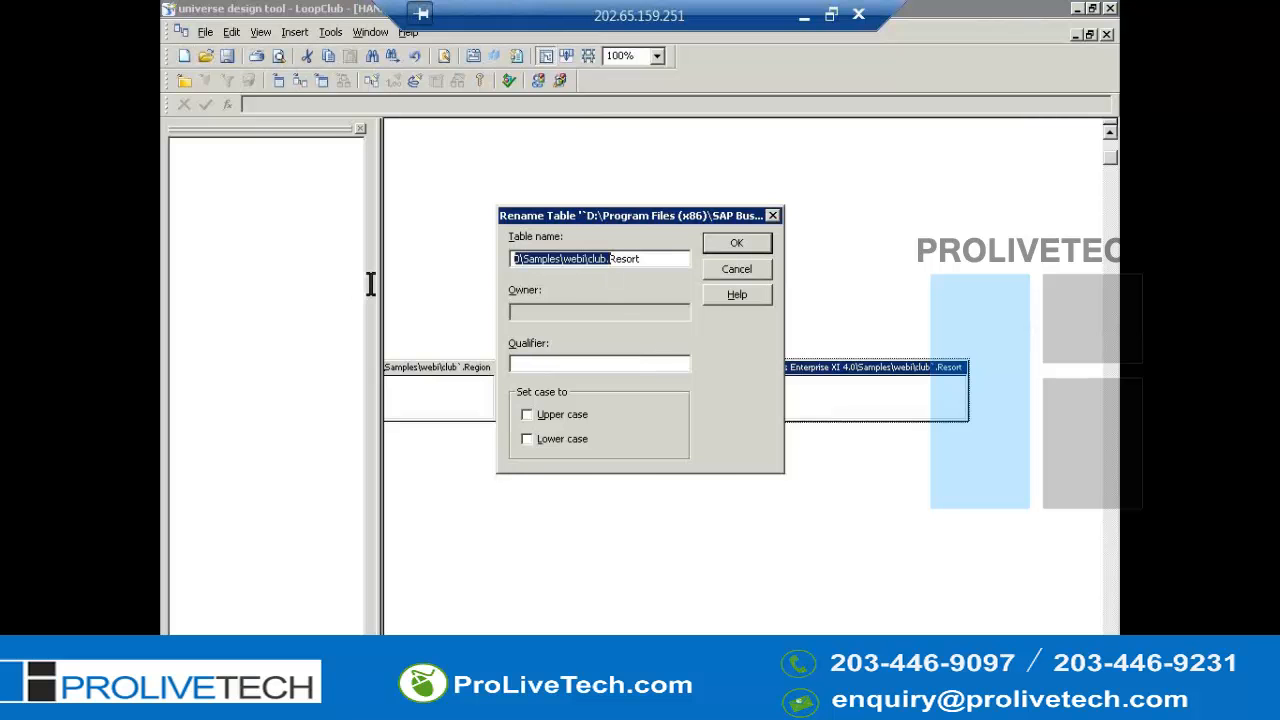
key(Delete)
key(Return)
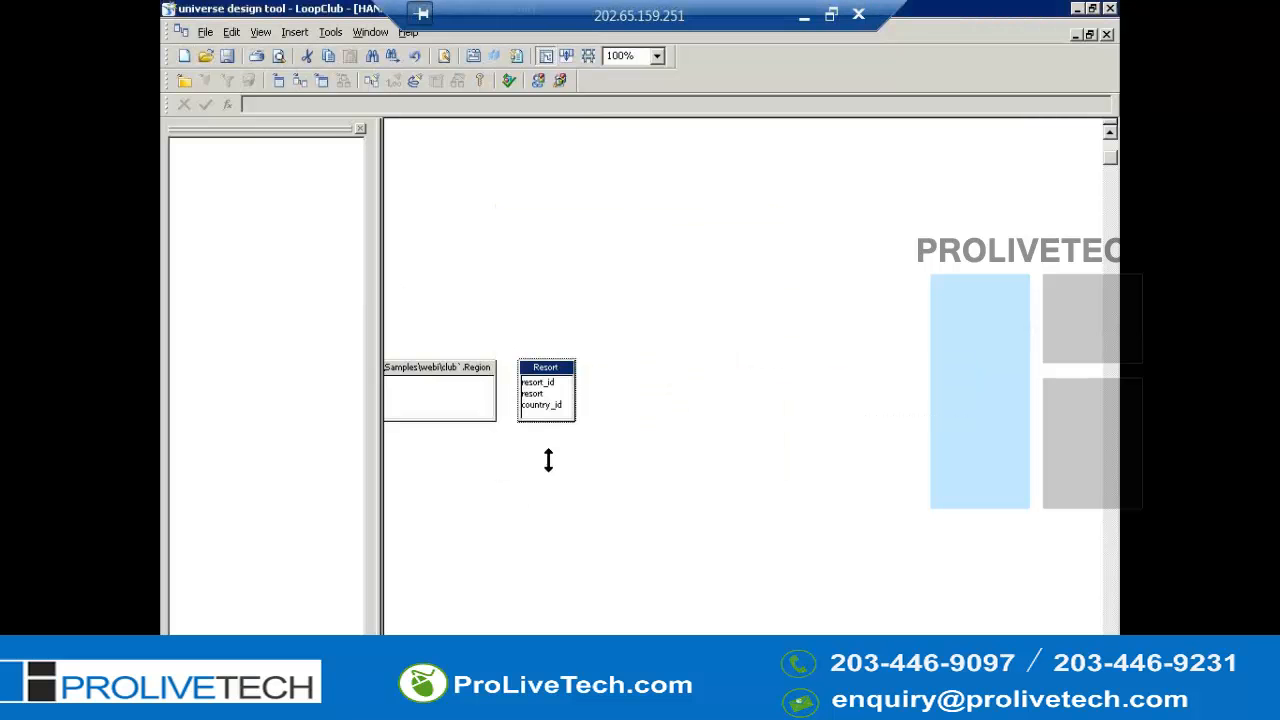
- Rename the Region table to just Region, clearing its qualifier and path prefix
right_click(465, 370)
key(r)
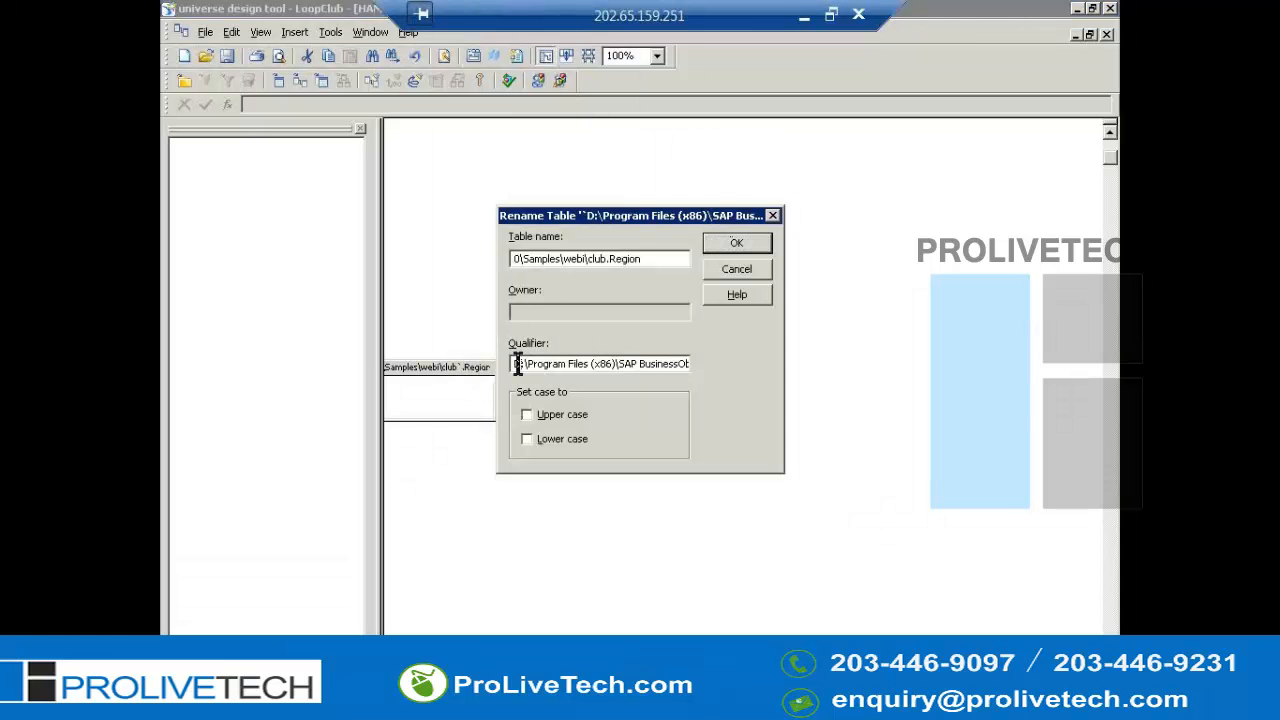
key(shift+End)
key(Delete)
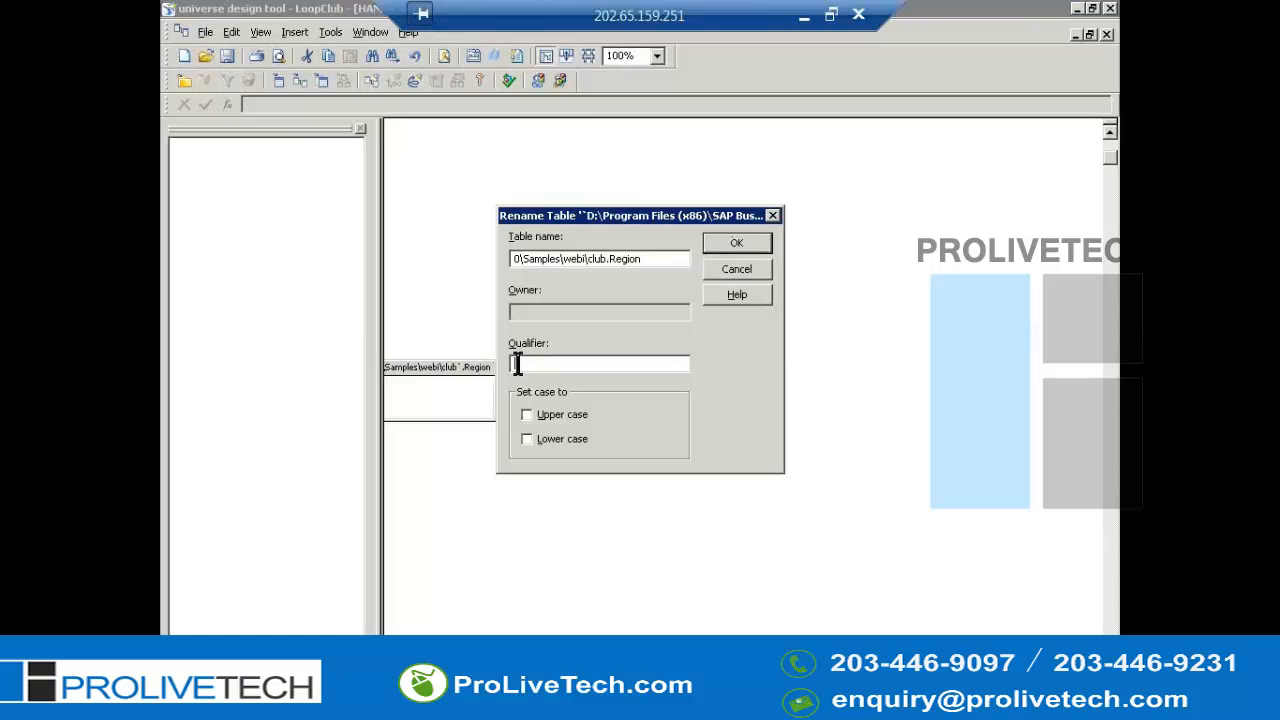
click(610, 259)
key(shift+Home)
key(Delete)
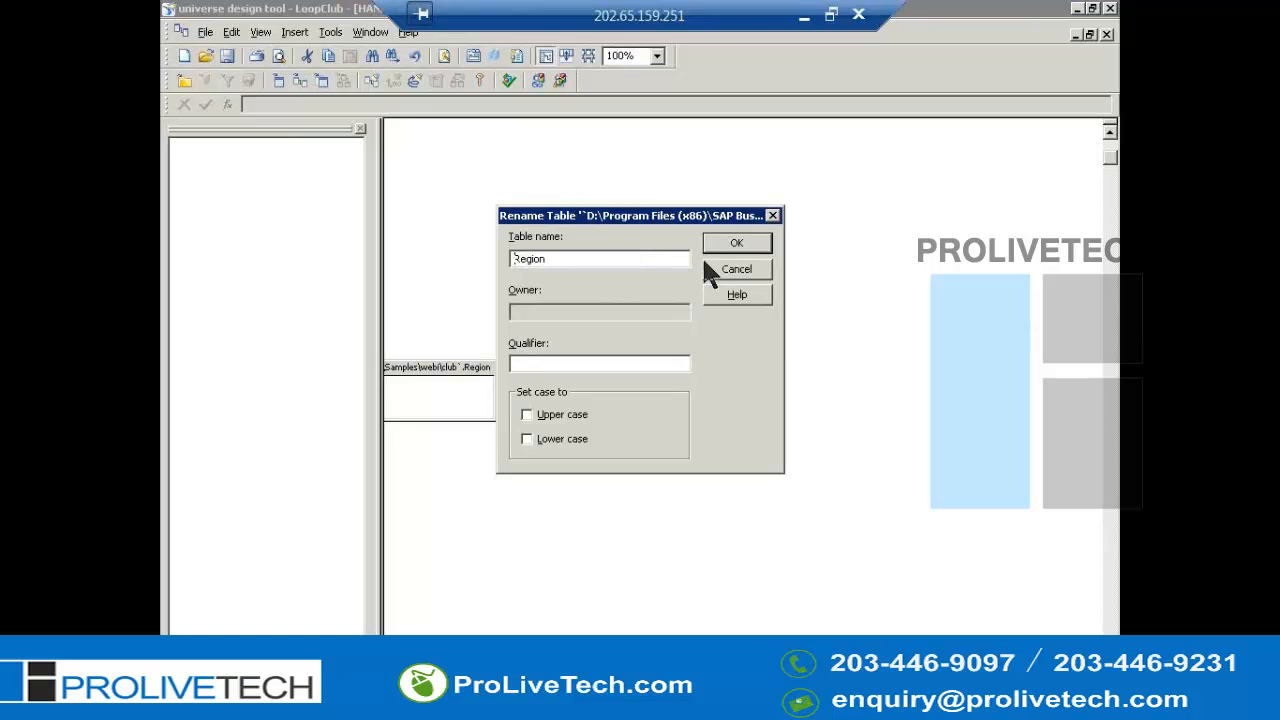
click(733, 248)
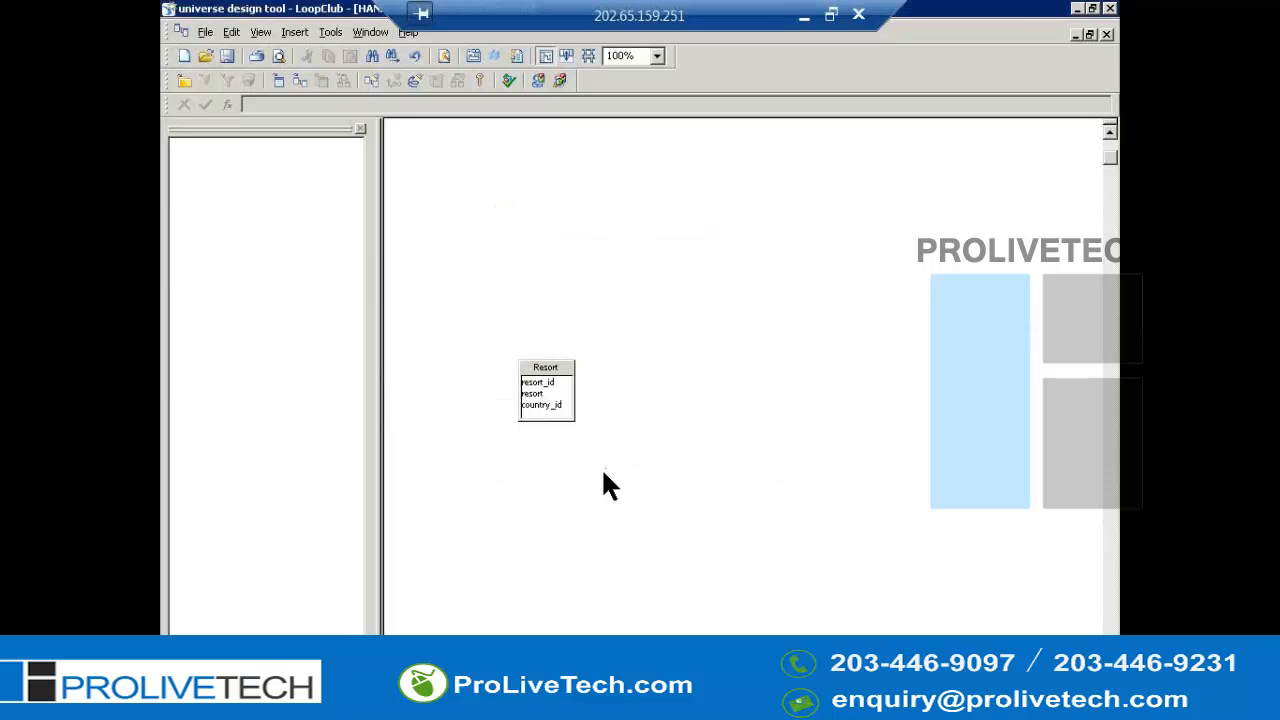
- Rename the Country table to just Country, clearing its qualifier and path prefix
scroll(604, 472, down, 3)
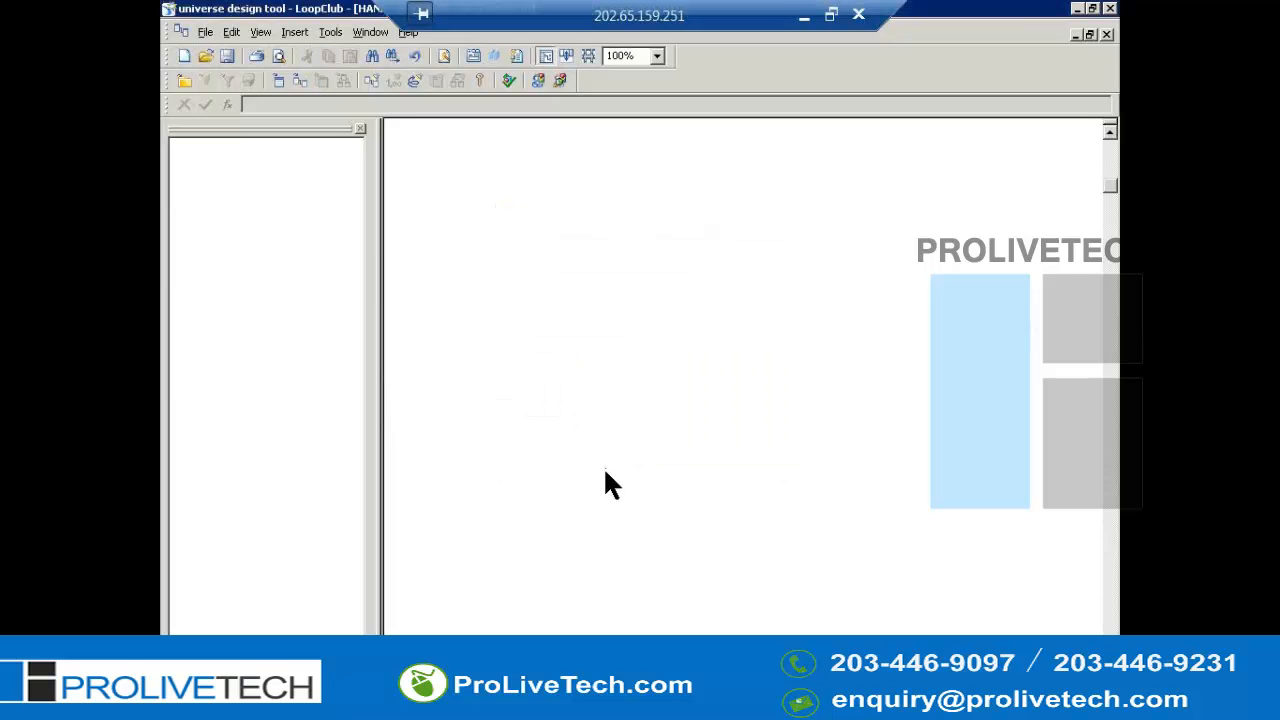
scroll(508, 605, up, 4)
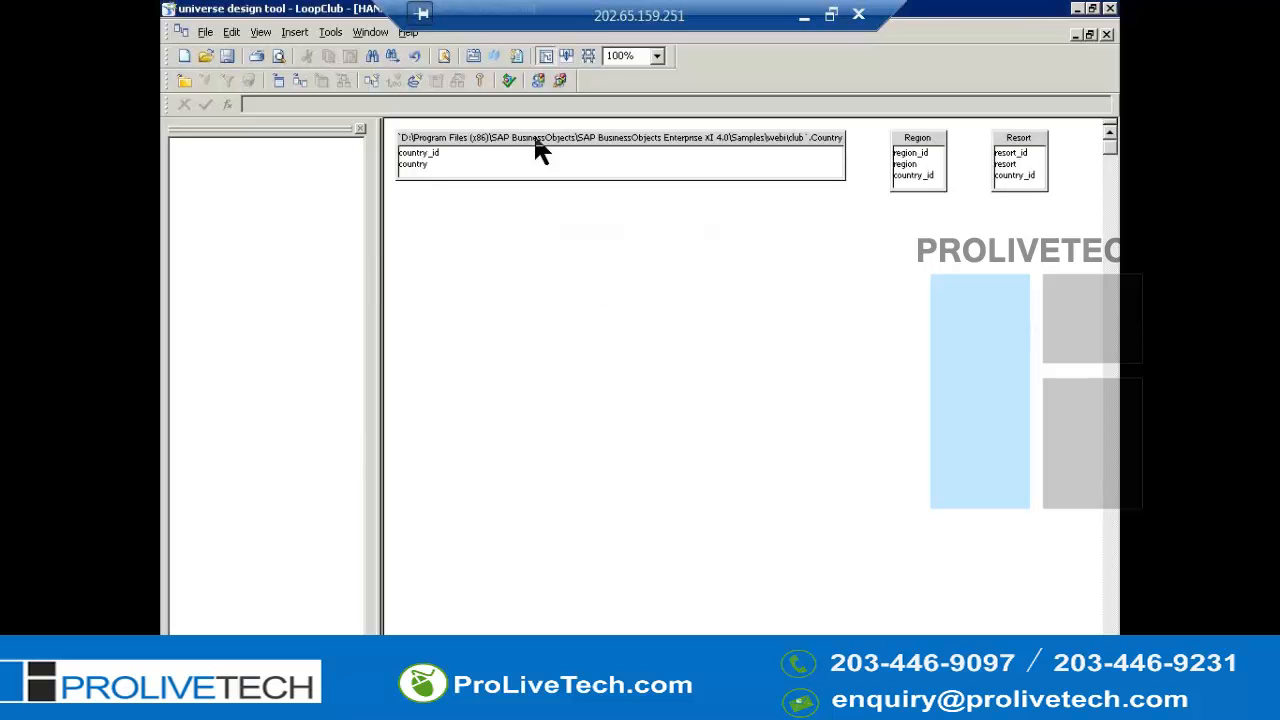
right_click(541, 145)
click(585, 155)
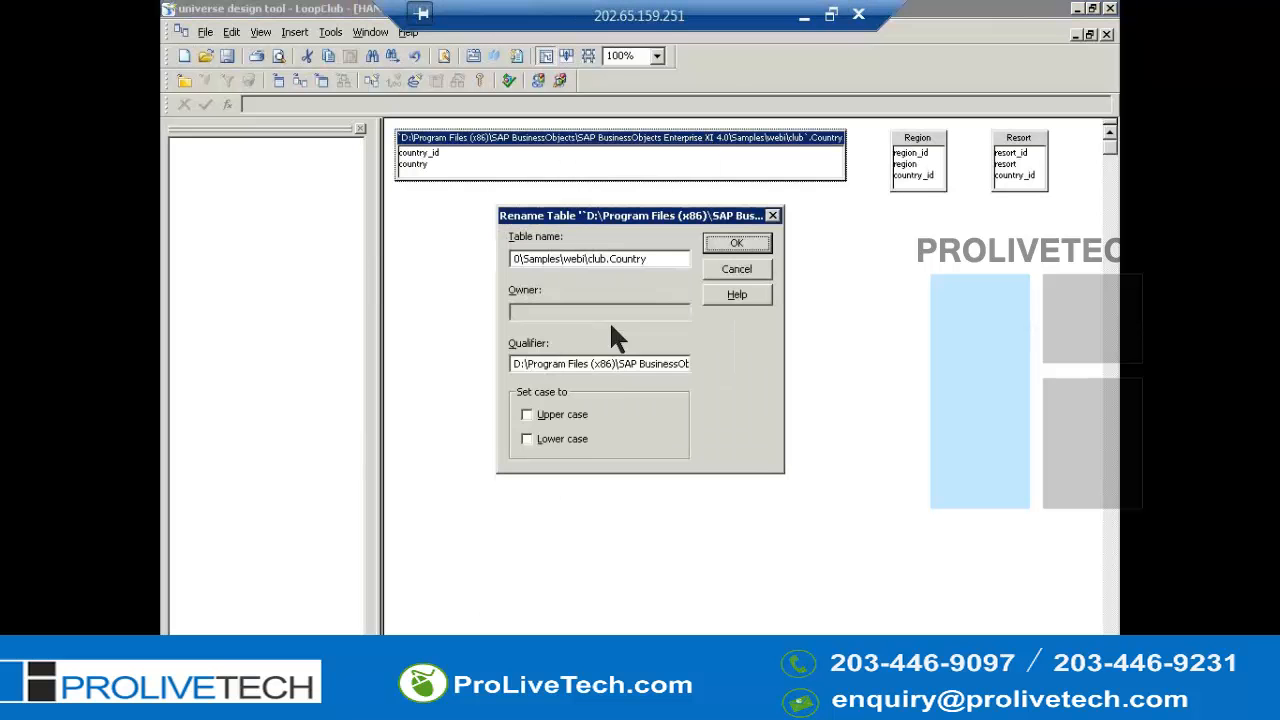
click(621, 364)
key(ctrl+a)
key(Delete)
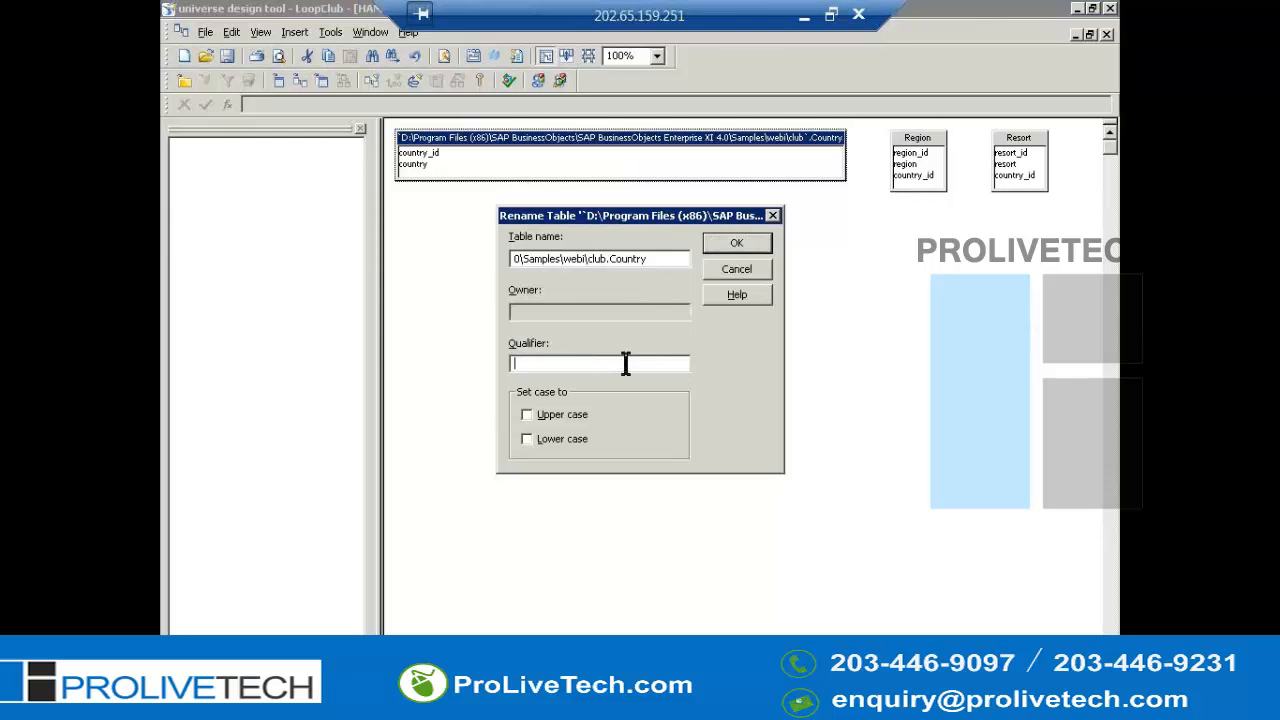
click(610, 260)
key(shift+Home)
key(Delete)
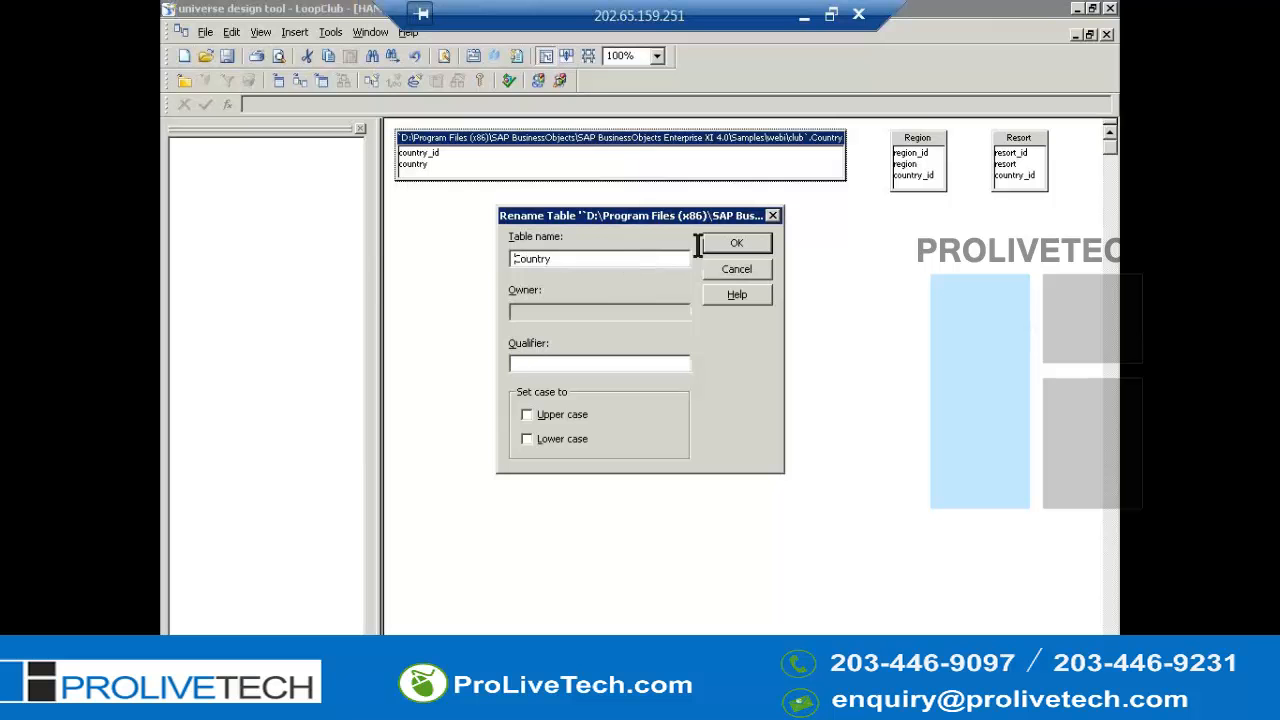
click(736, 247)
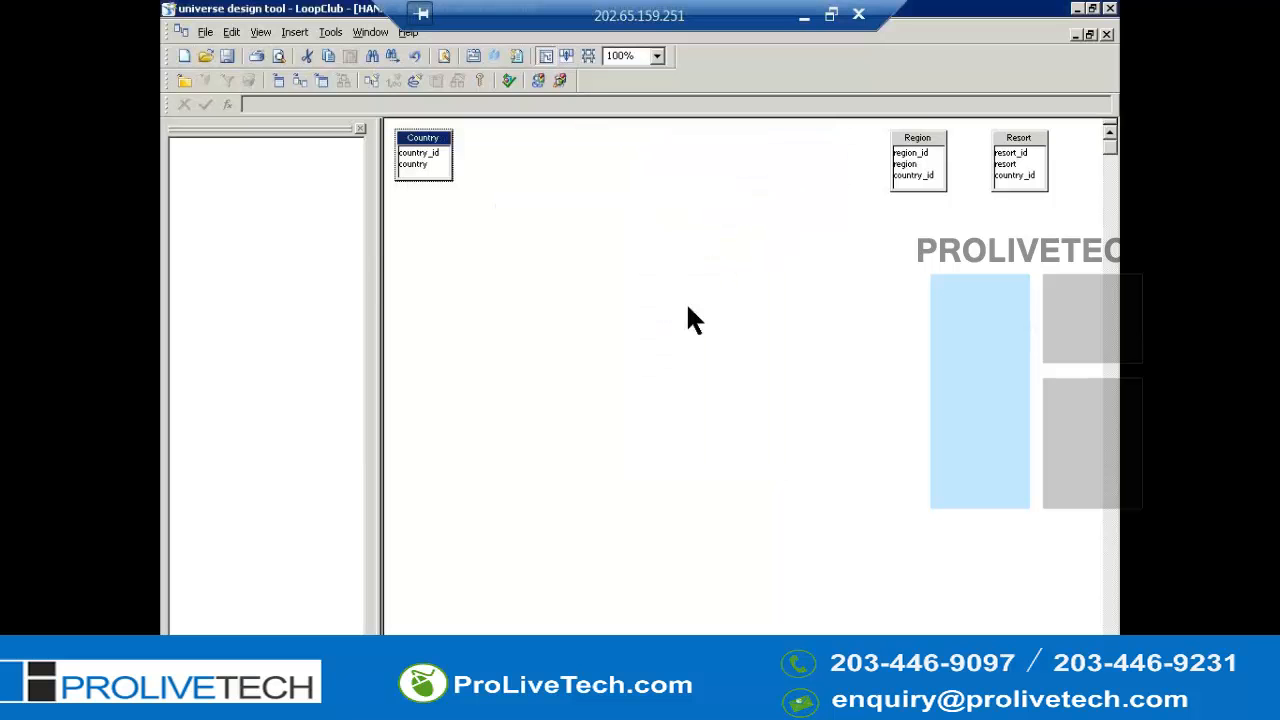
- Arrange the tables neatly in the structure pane
click(624, 376)
key(alt+v)
key(Return)
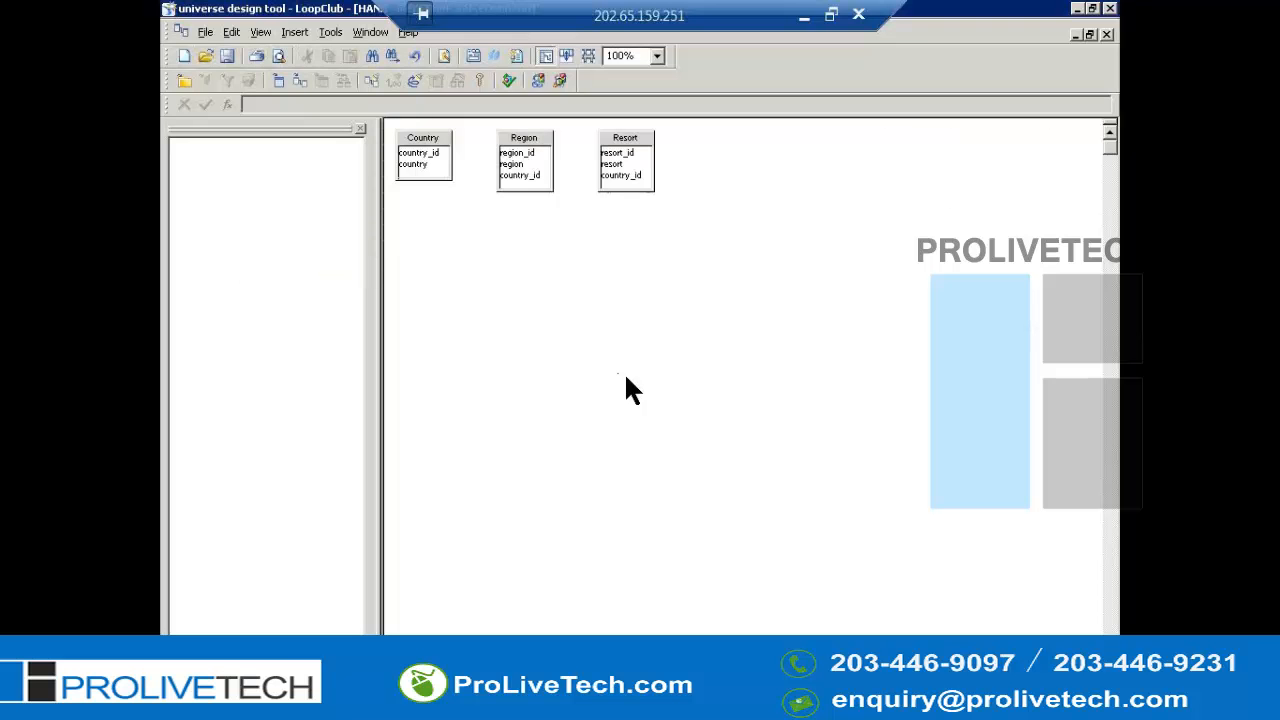
key(alt+f)
key(a)
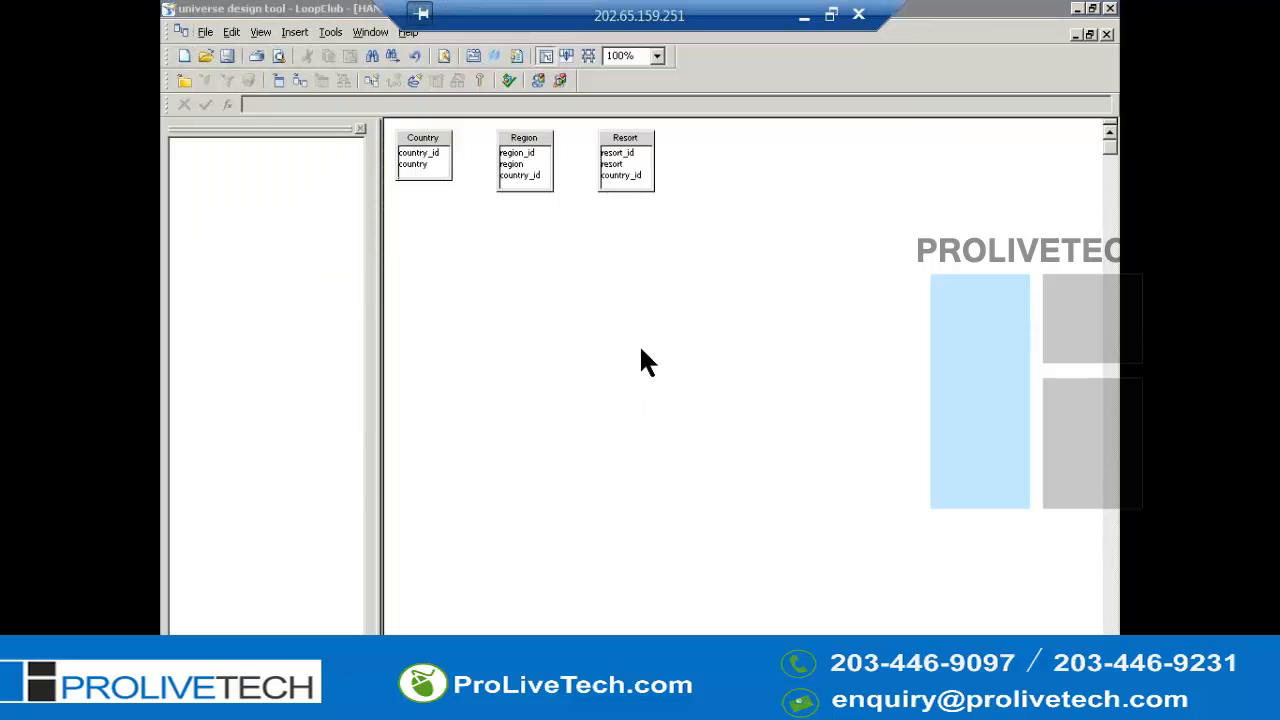
click(615, 321)
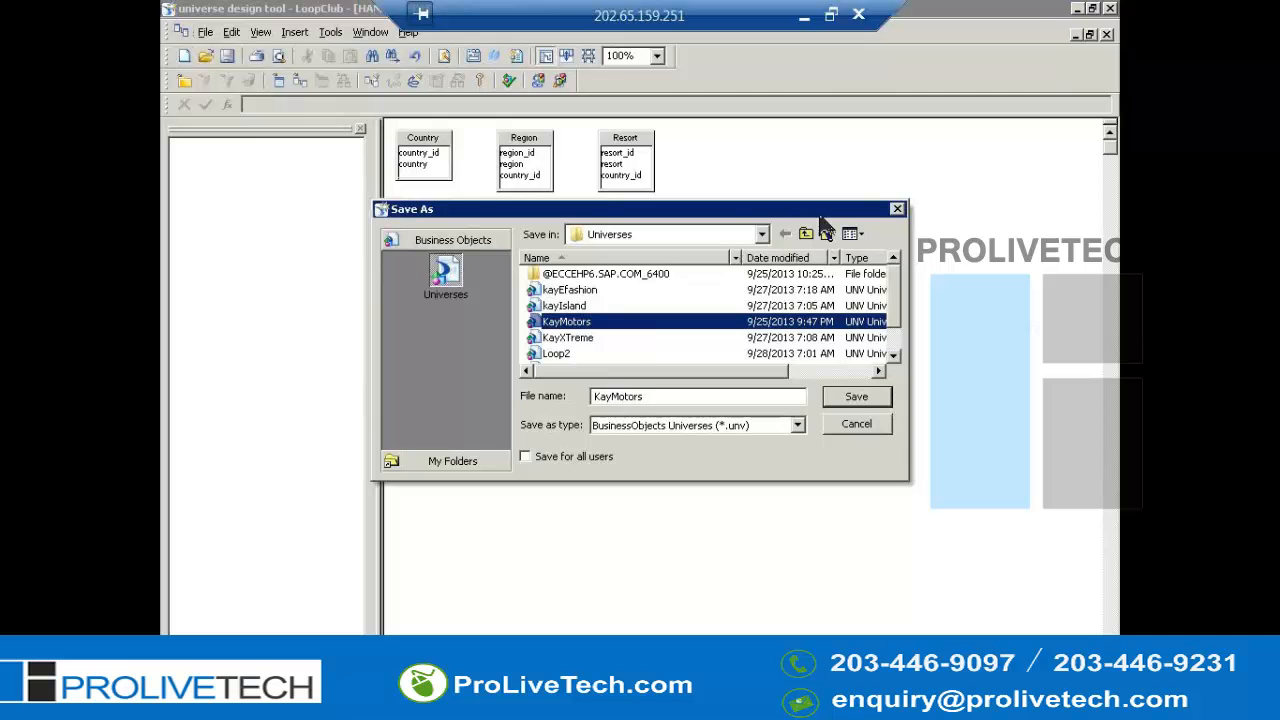
click(897, 210)
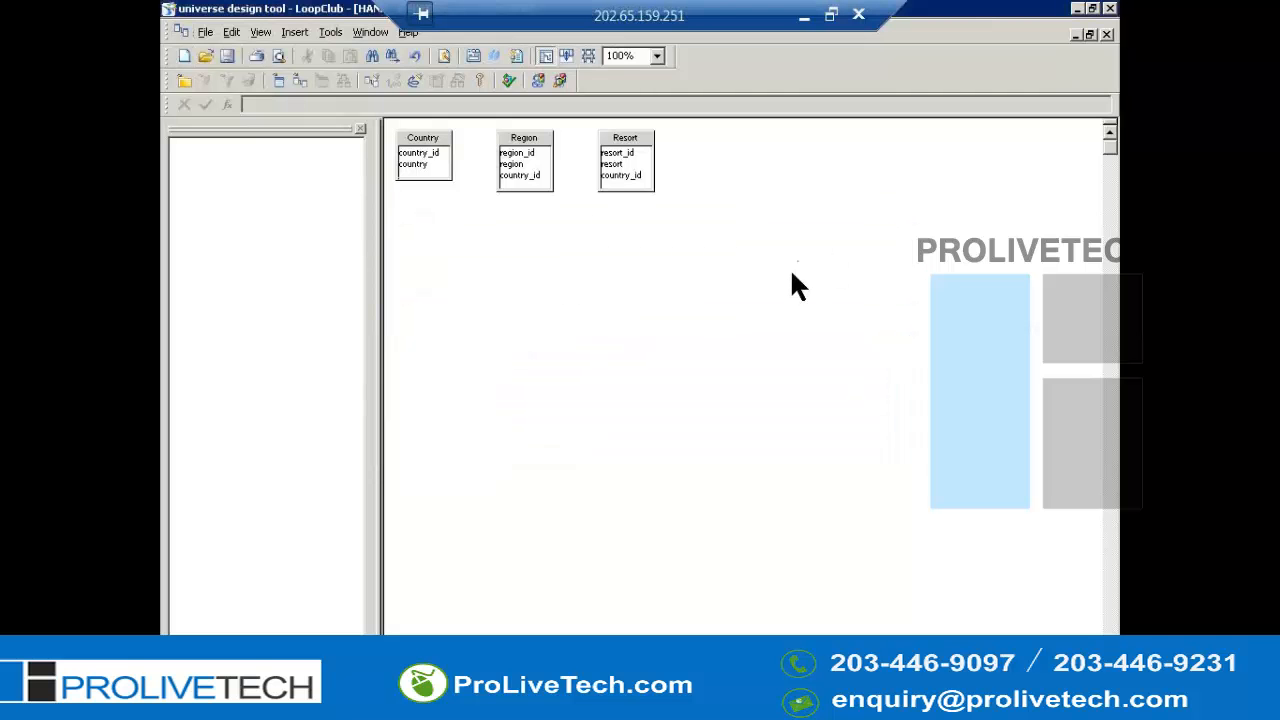
- Save the universe as LoopClub in the Universes folder
key(alt+f)
key(a)
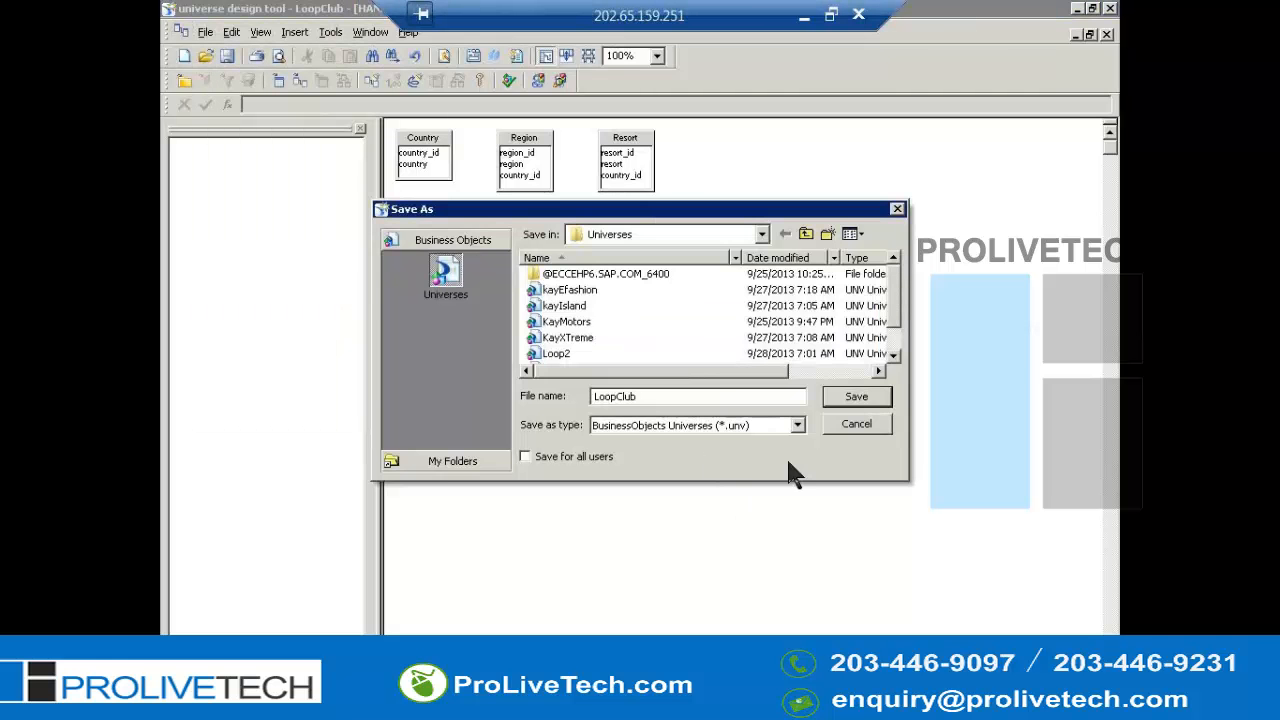
click(858, 408)
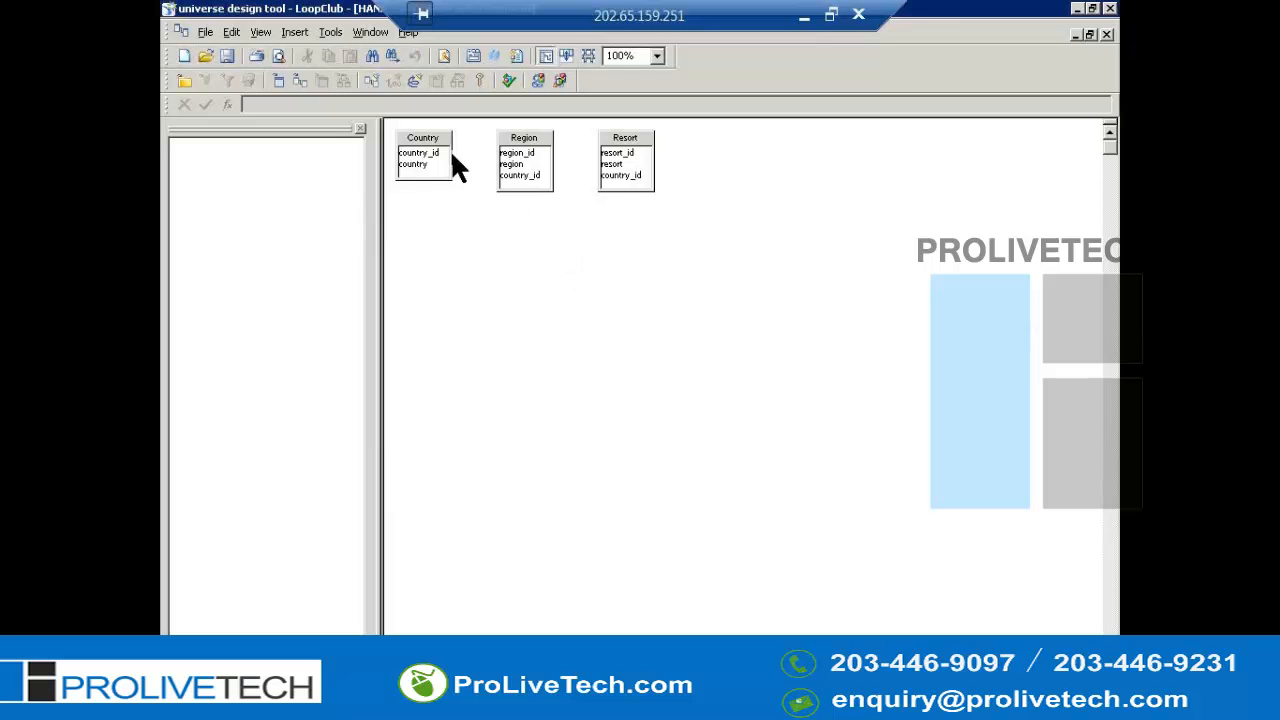
- Join country_id between Country and Region, Region and Resort, and Resort and Country
drag(443, 162, 516, 182)
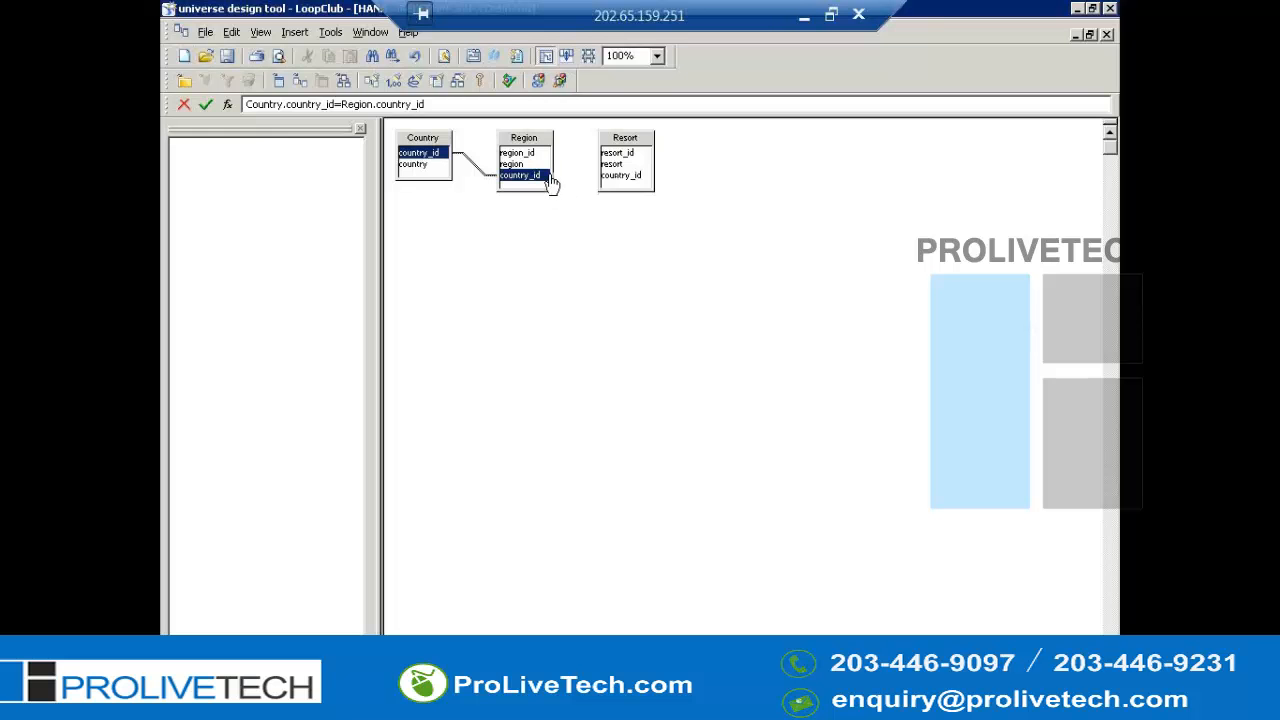
drag(552, 182, 615, 190)
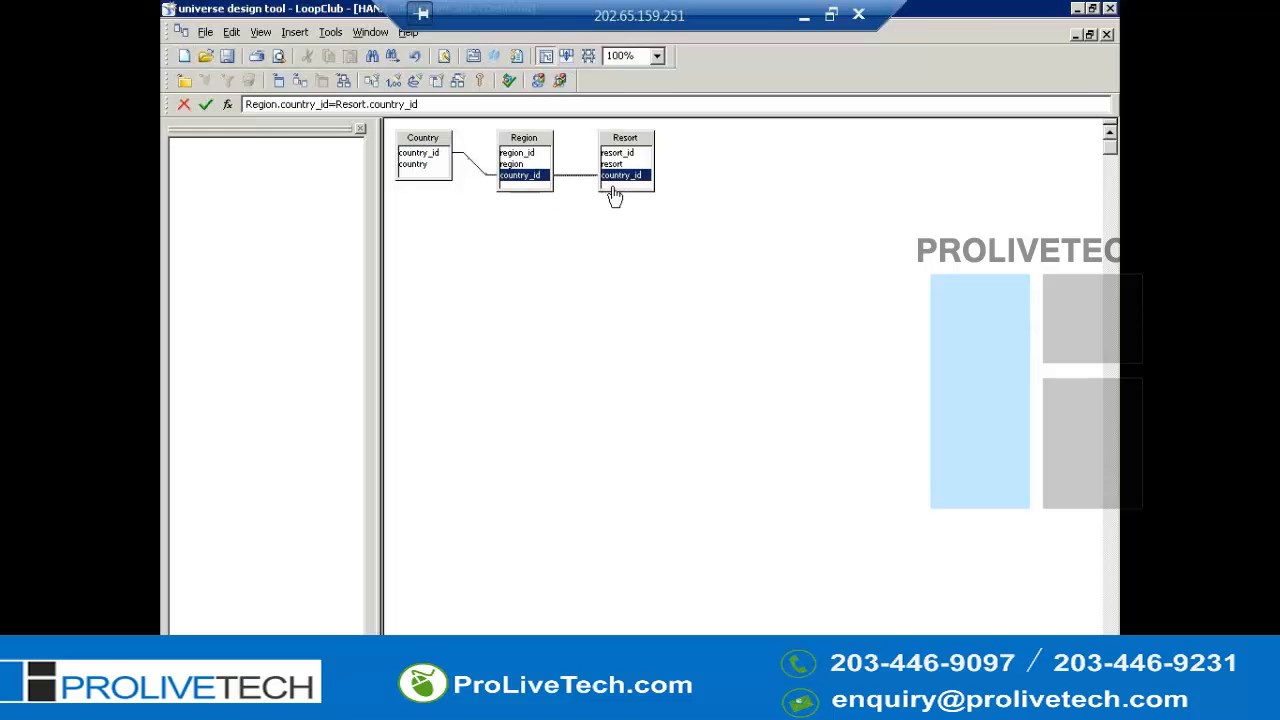
click(657, 326)
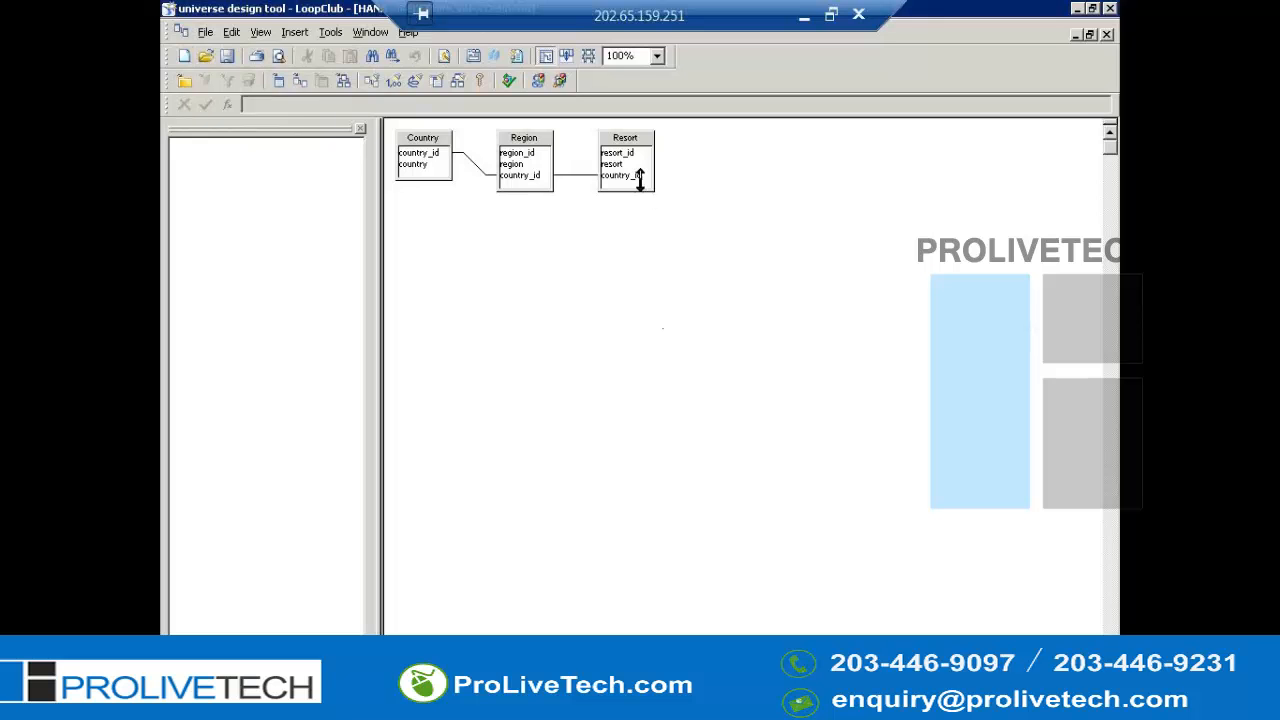
drag(622, 180, 439, 157)
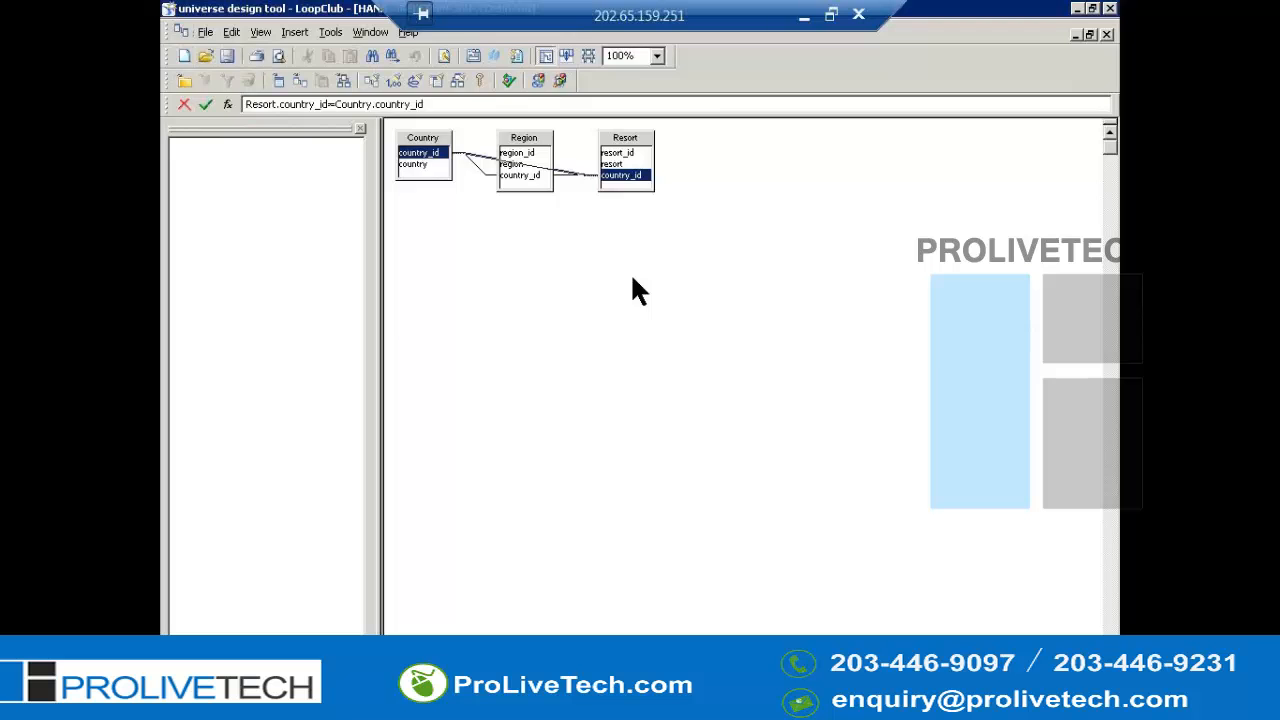
- Arrange the joined tables automatically in the structure pane
key(alt+t)
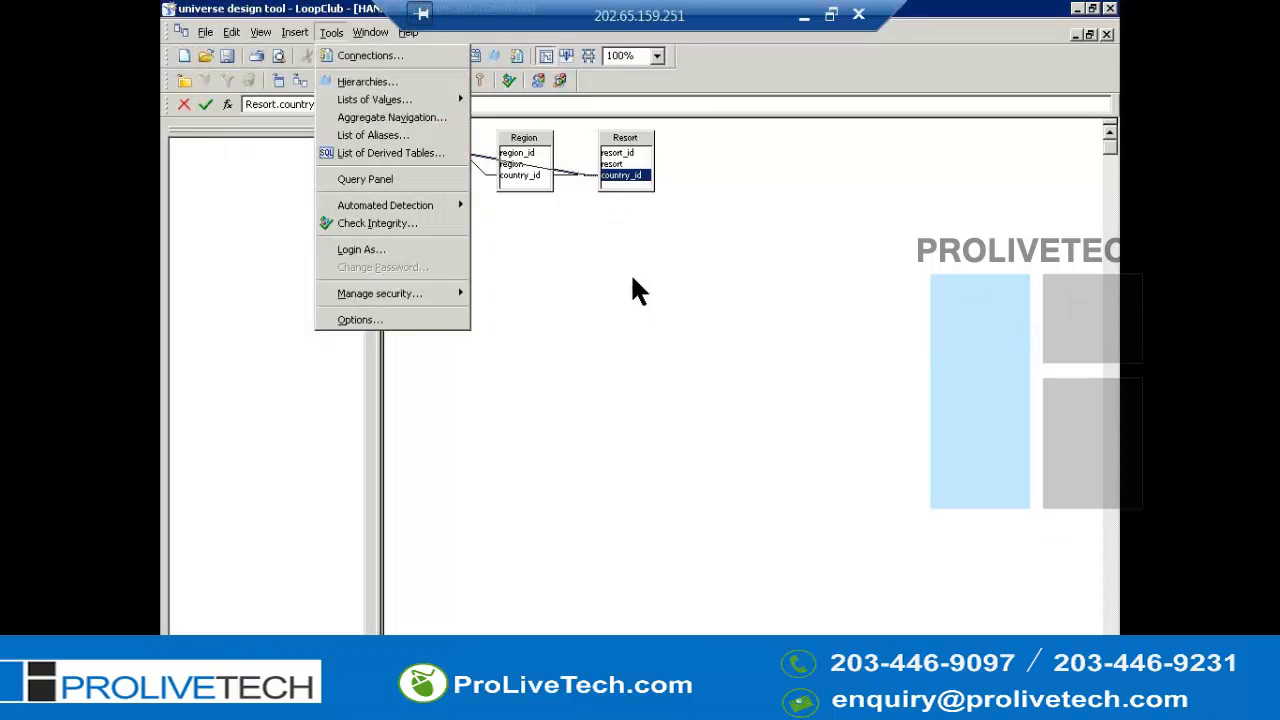
click(632, 279)
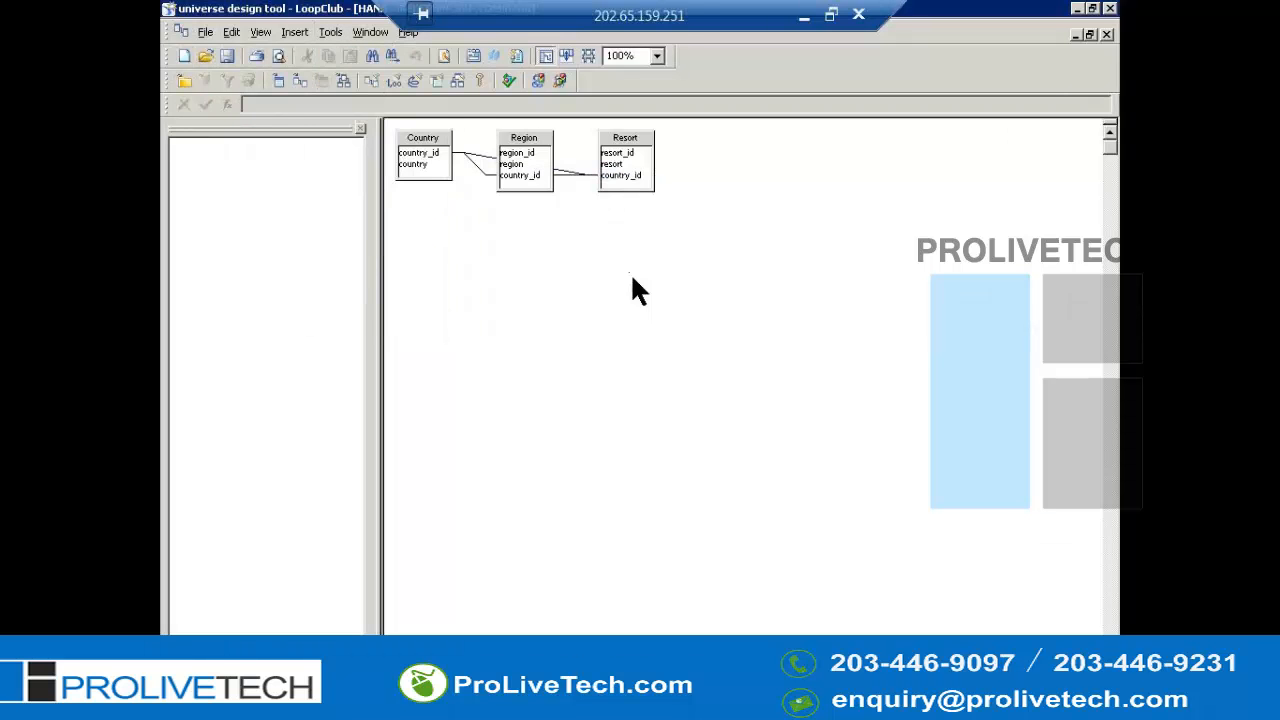
key(alt+v)
key(a)
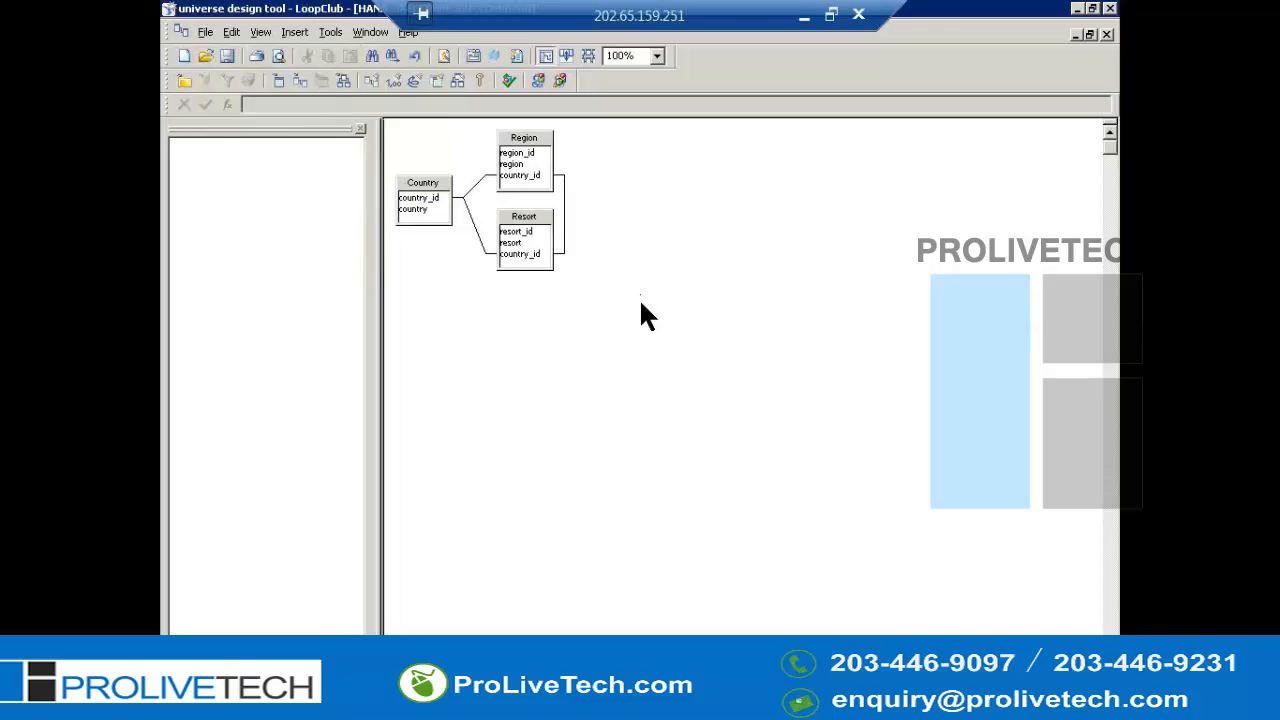
- Run an integrity check with all options and expand the loop result to inspect it
key(alt+t)
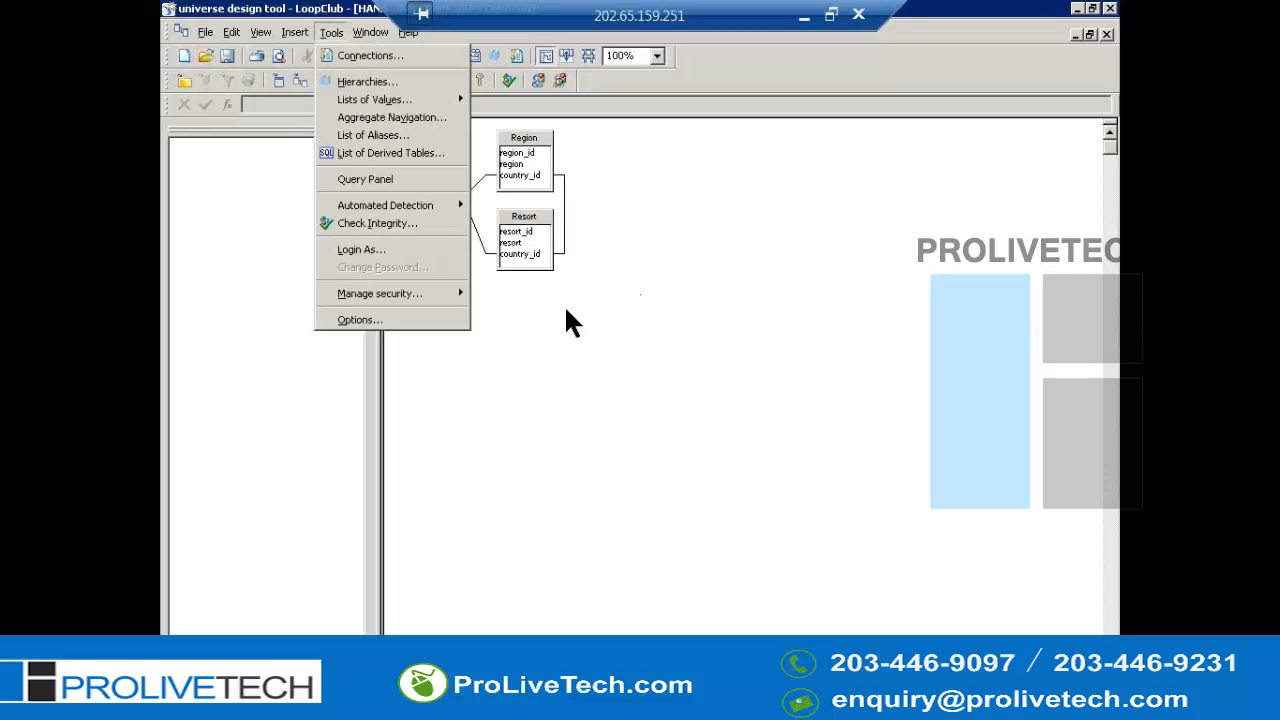
click(405, 226)
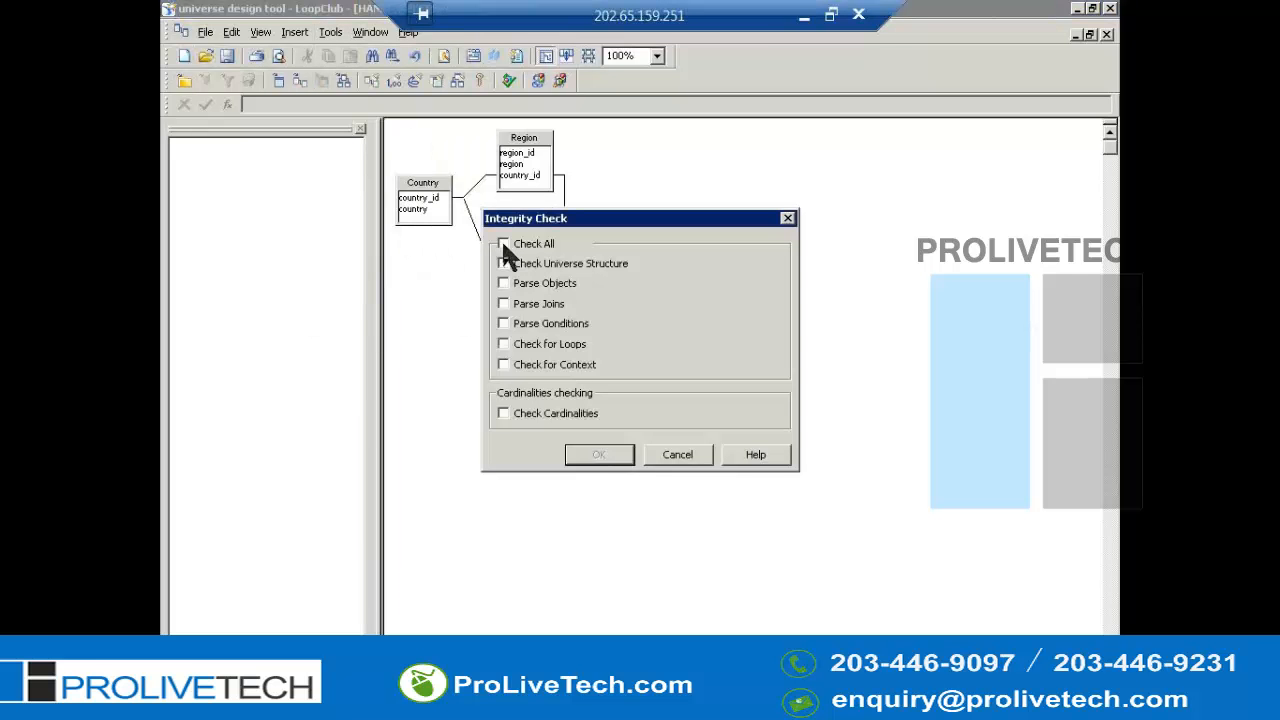
click(503, 244)
click(596, 456)
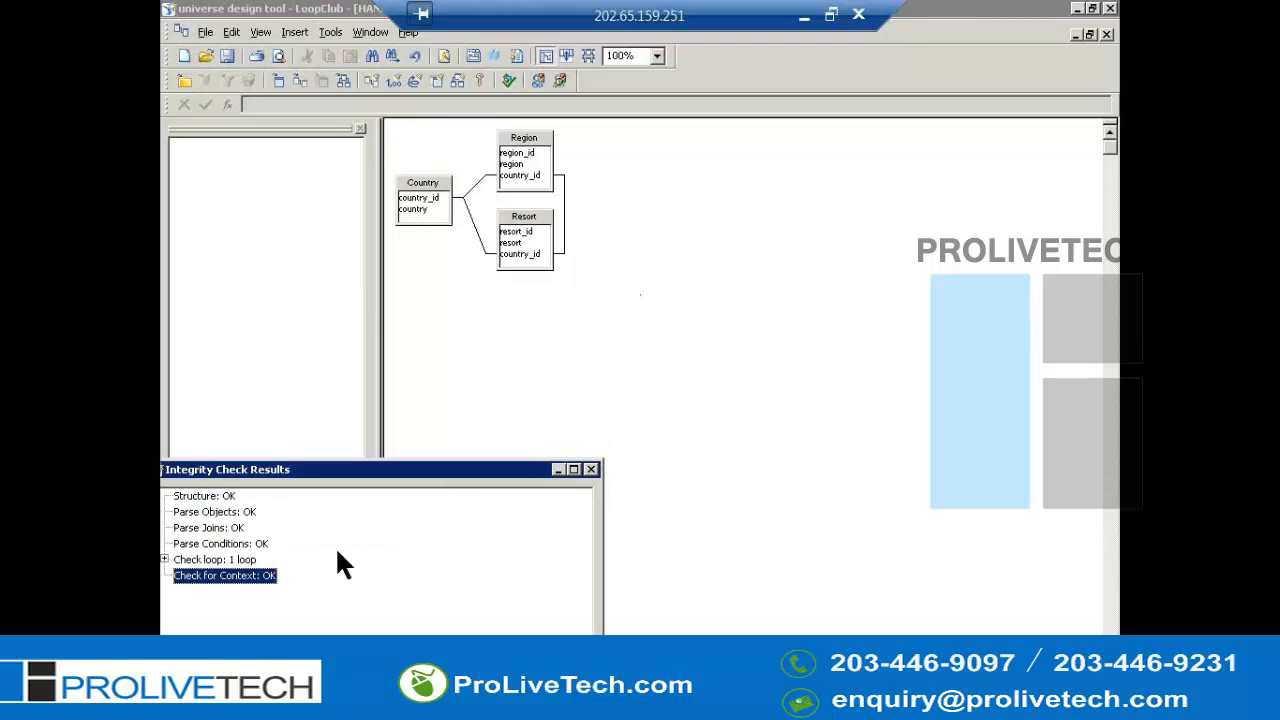
double_click(240, 560)
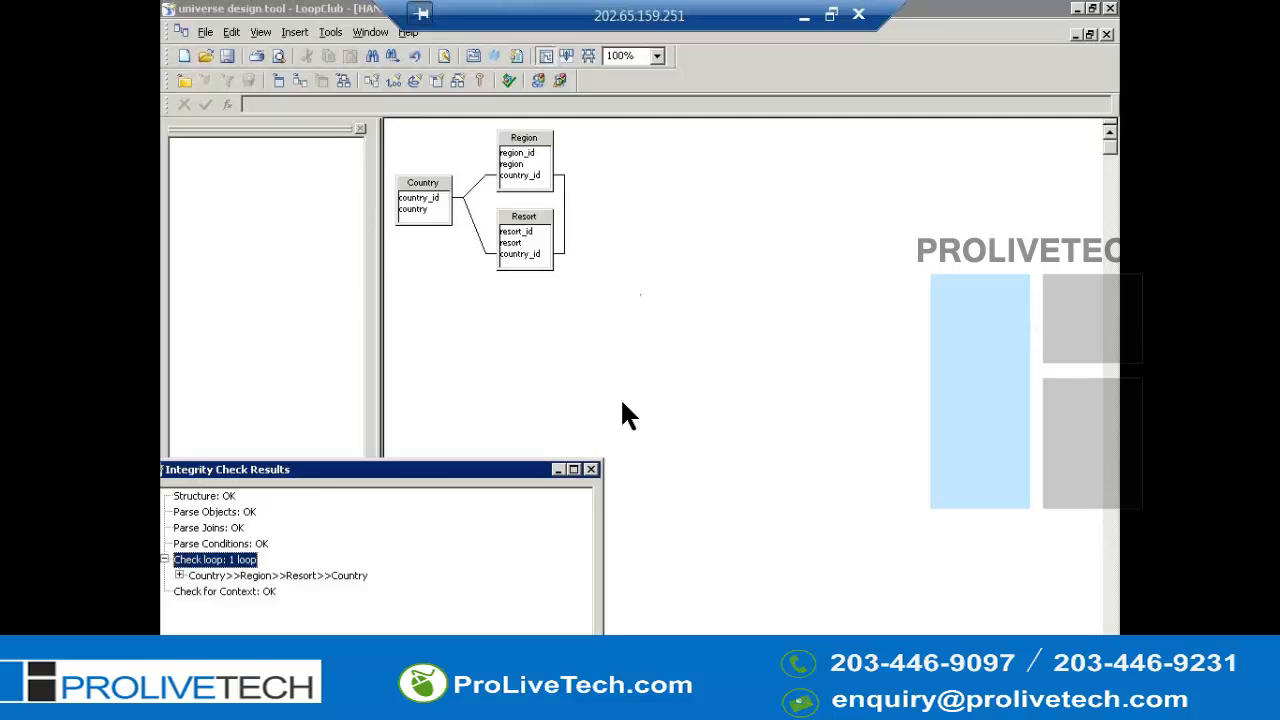
click(591, 470)
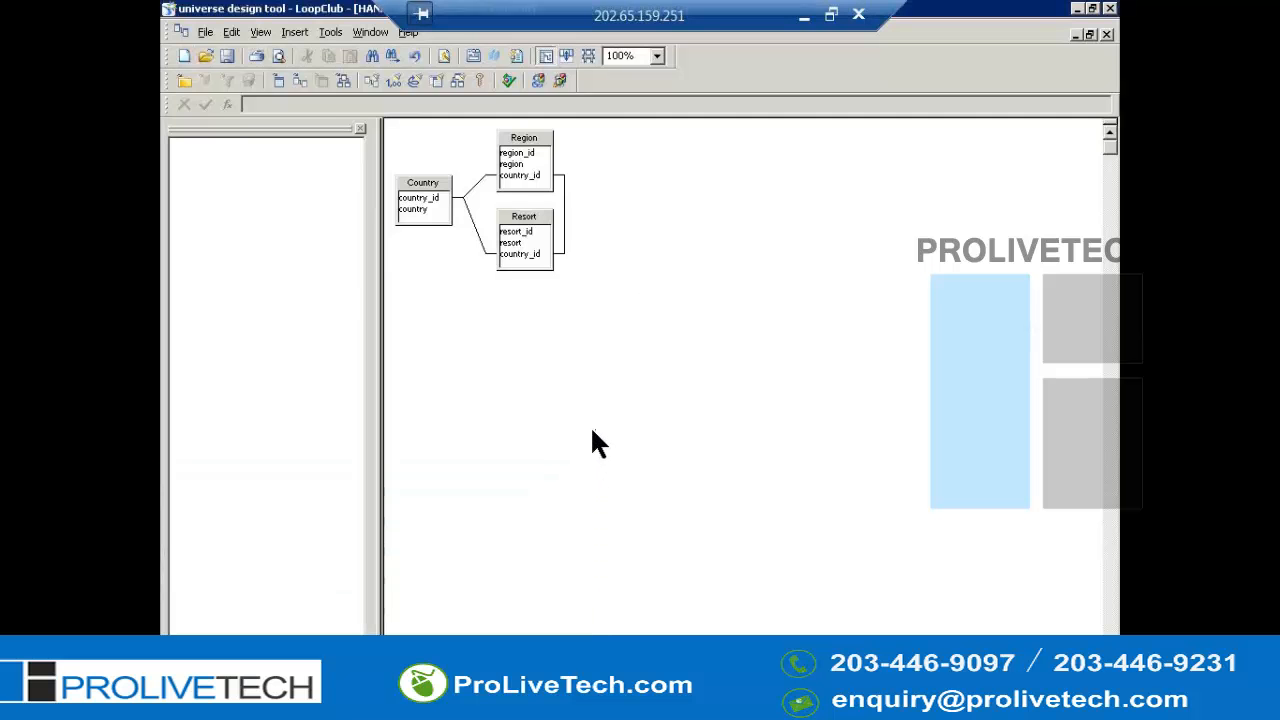
- Set the Country–Region join cardinality to one Country for many Regions
double_click(480, 188)
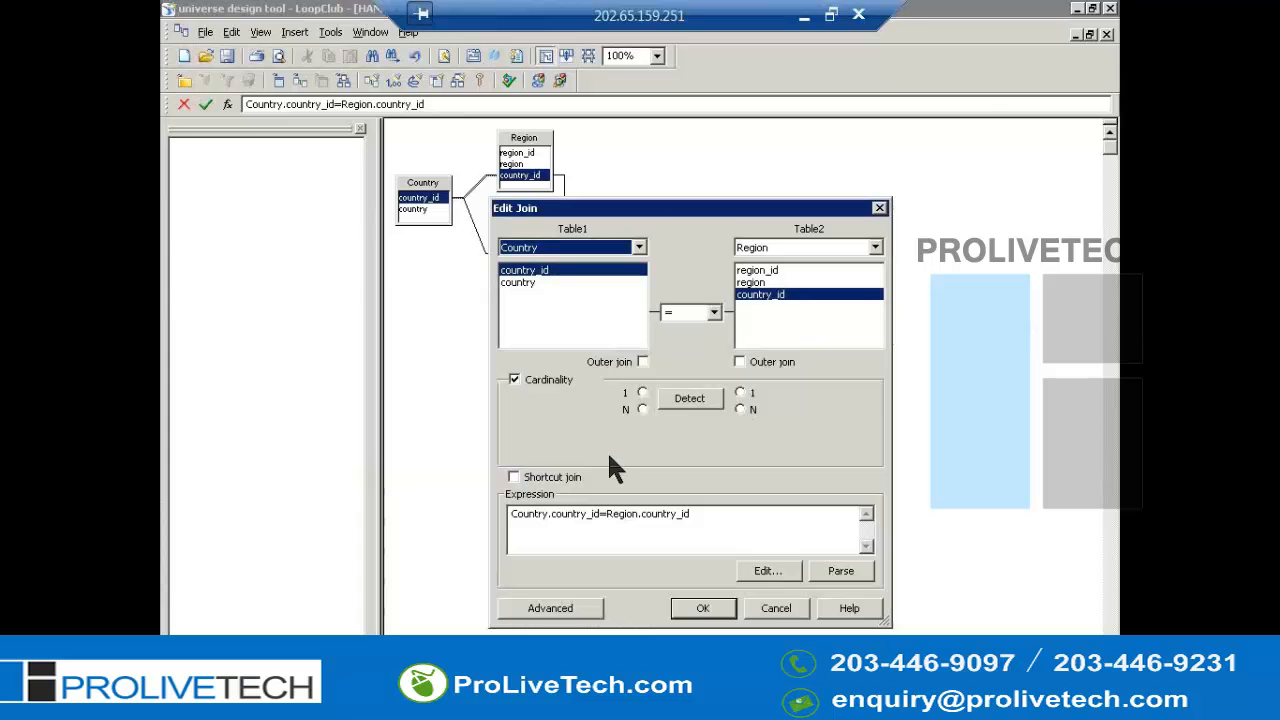
click(697, 402)
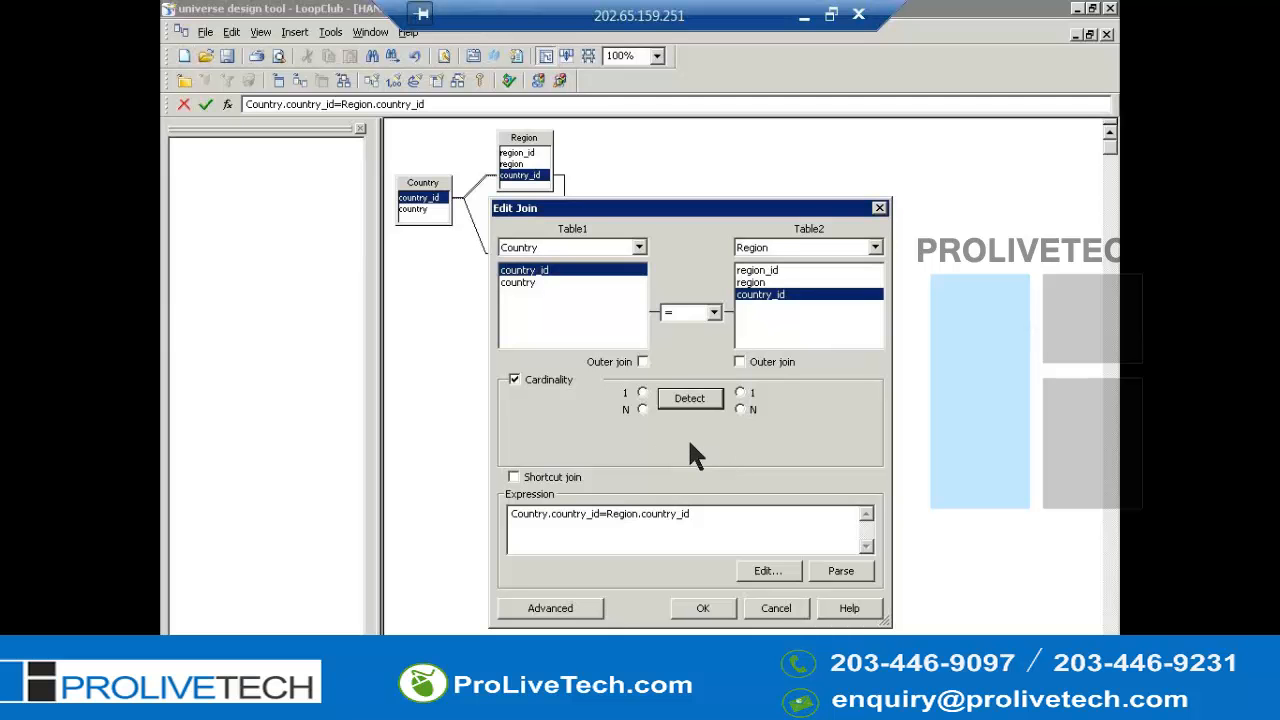
click(642, 392)
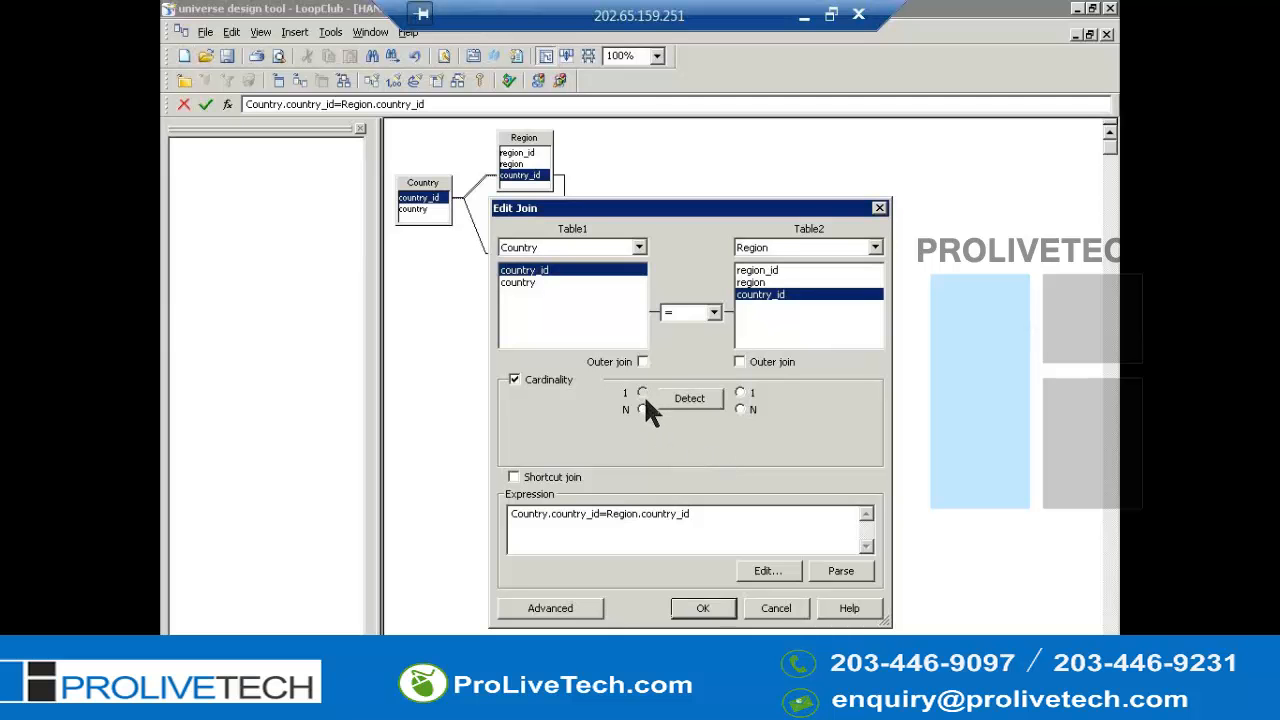
click(740, 409)
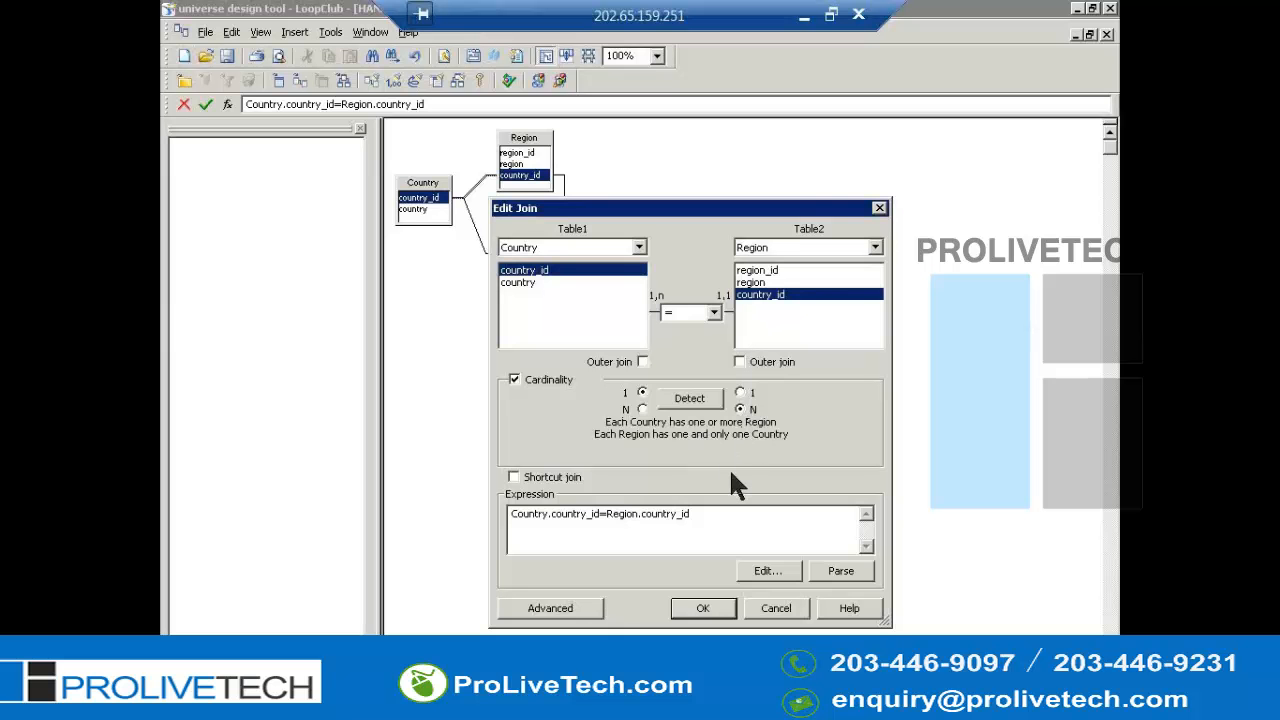
click(692, 400)
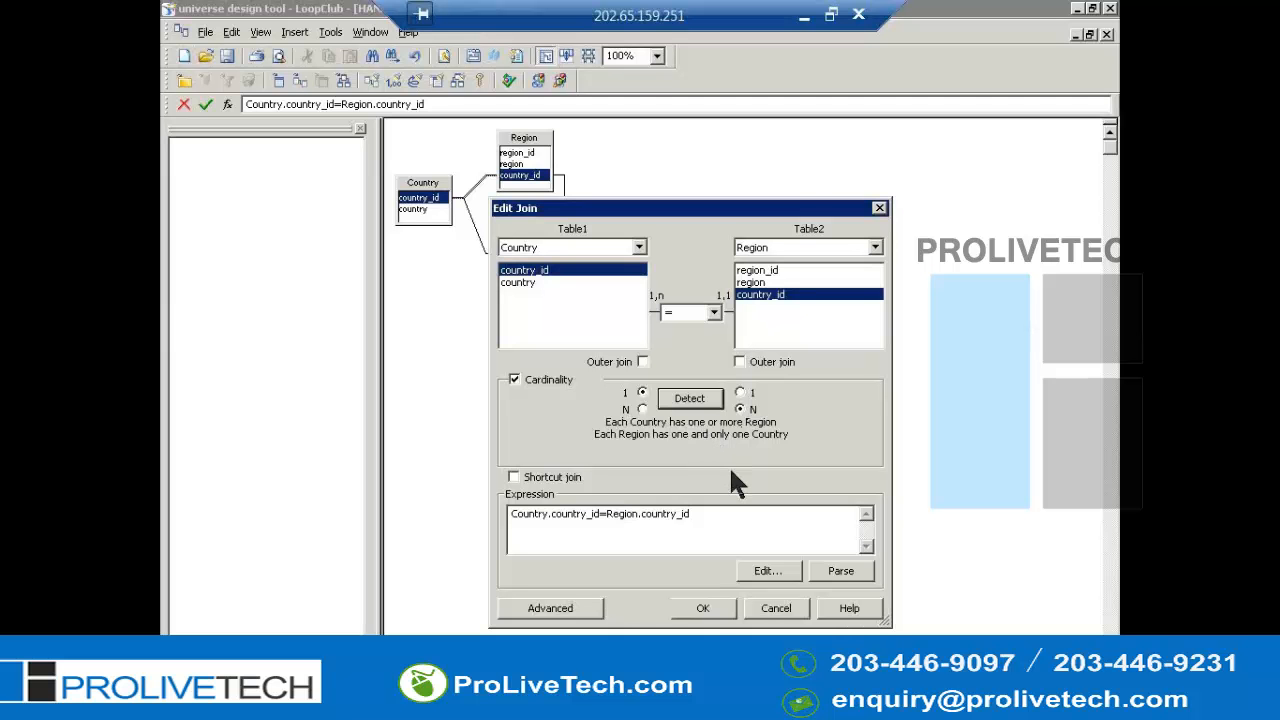
click(704, 612)
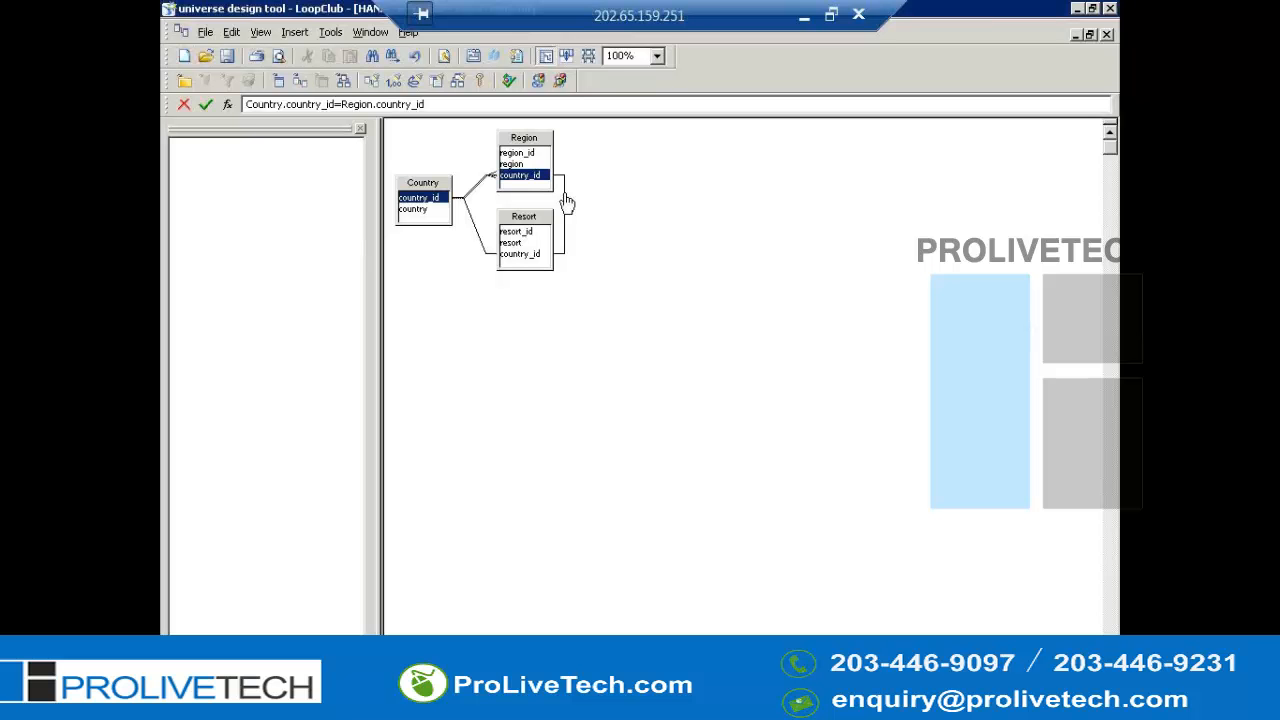
- Set the Country–Resort join cardinality to one Country for many Resorts
double_click(477, 228)
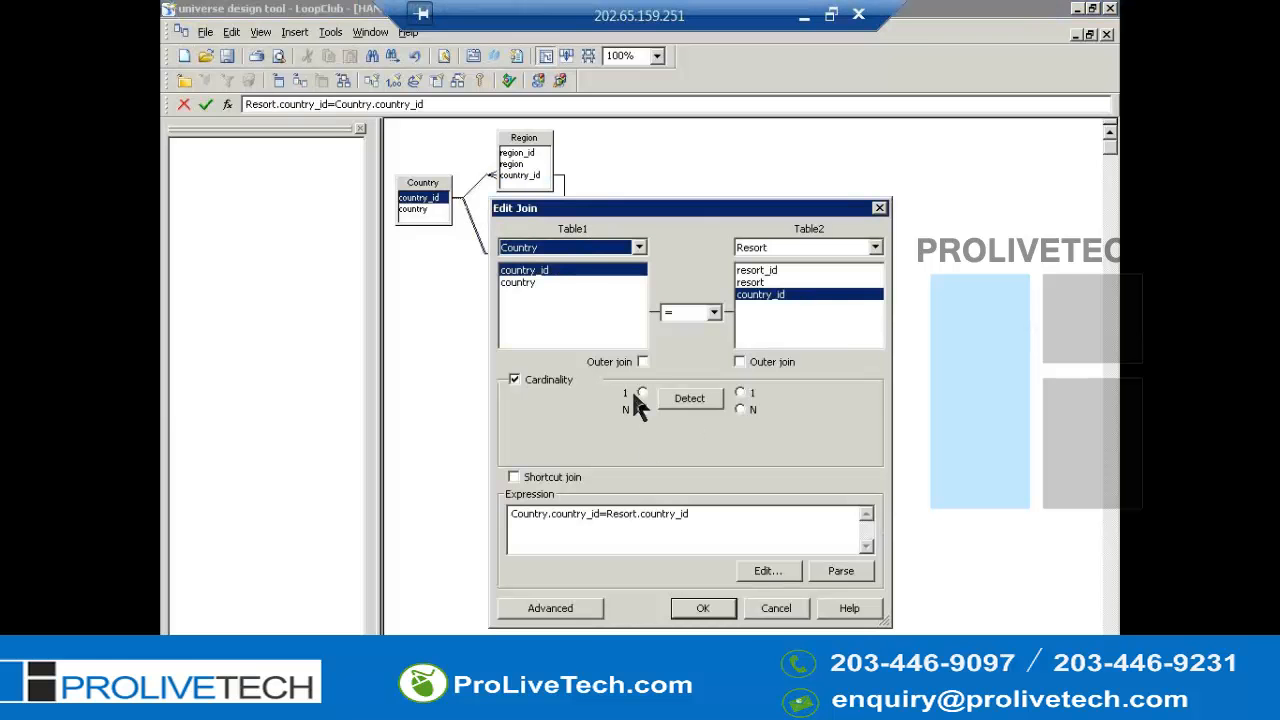
click(641, 393)
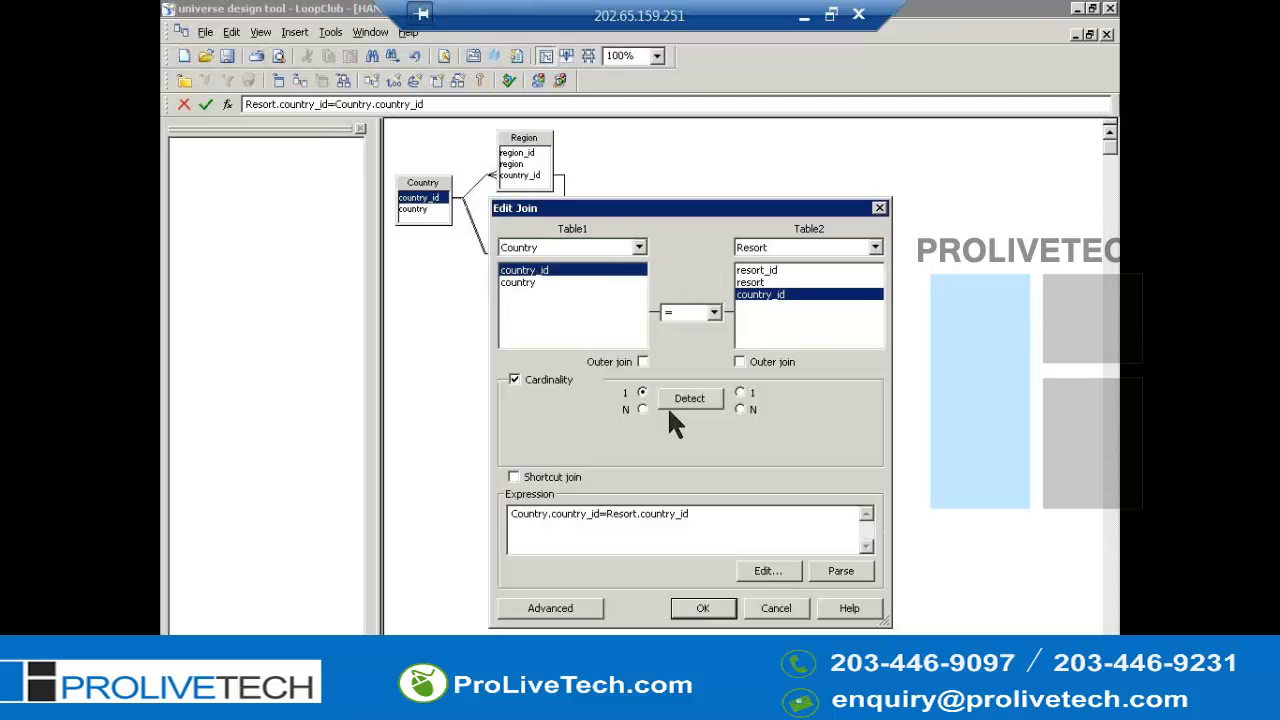
click(741, 409)
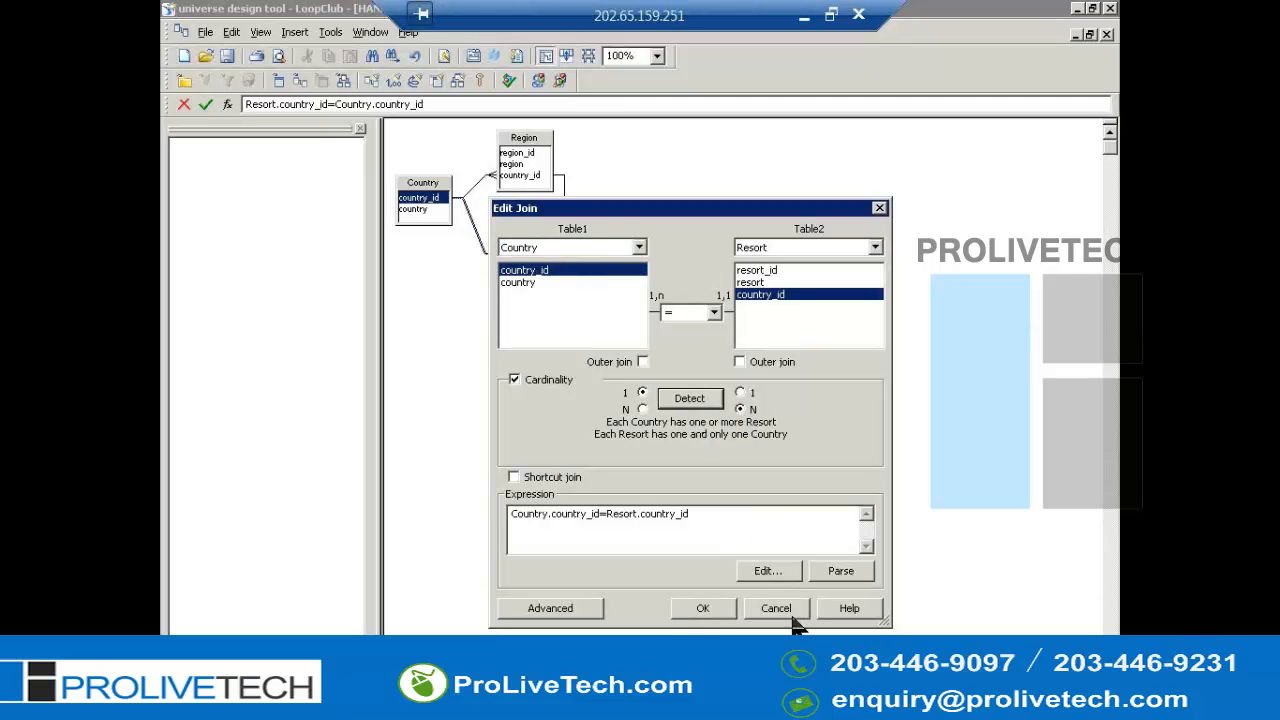
click(703, 609)
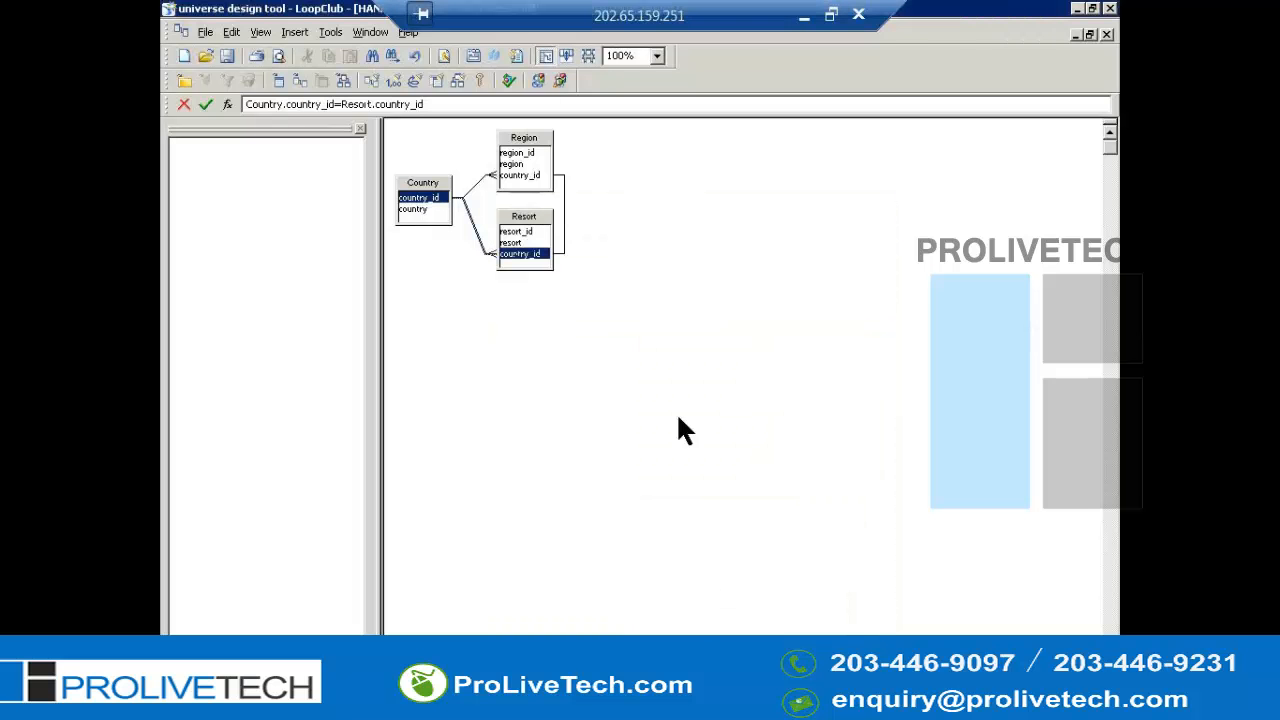
- Detect and apply the cardinality of the Region–Resort join
click(598, 310)
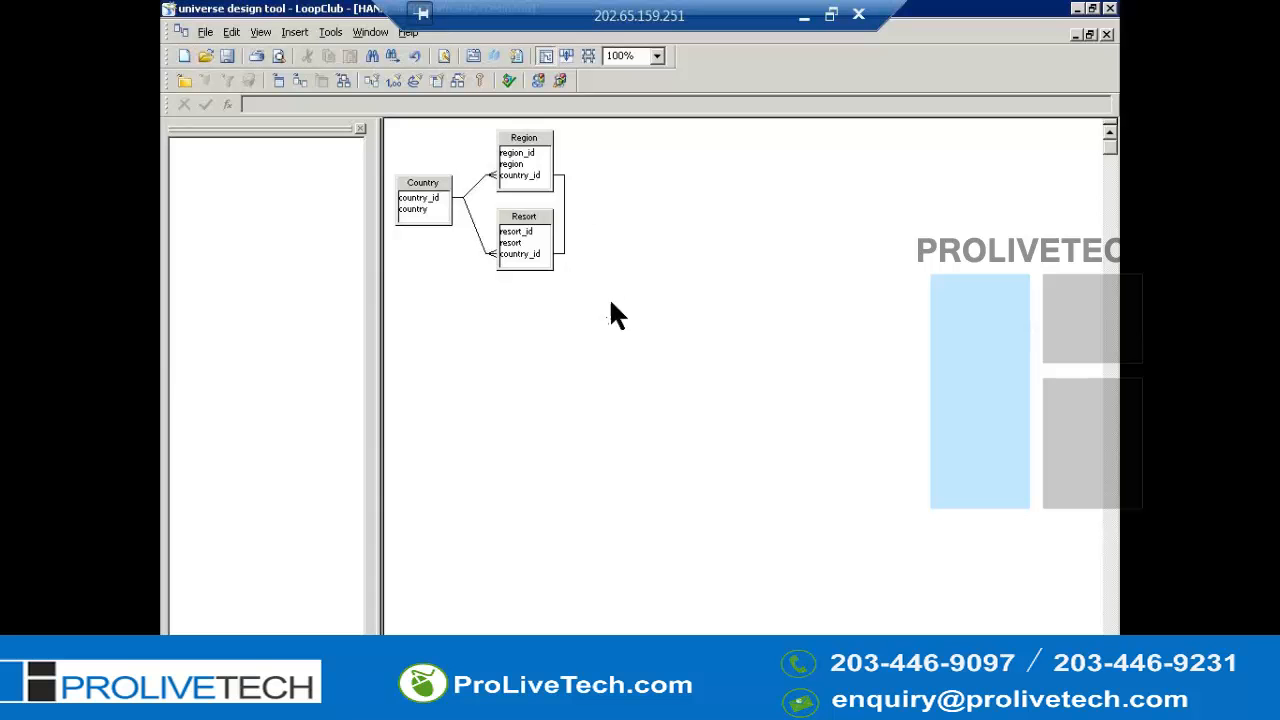
double_click(565, 224)
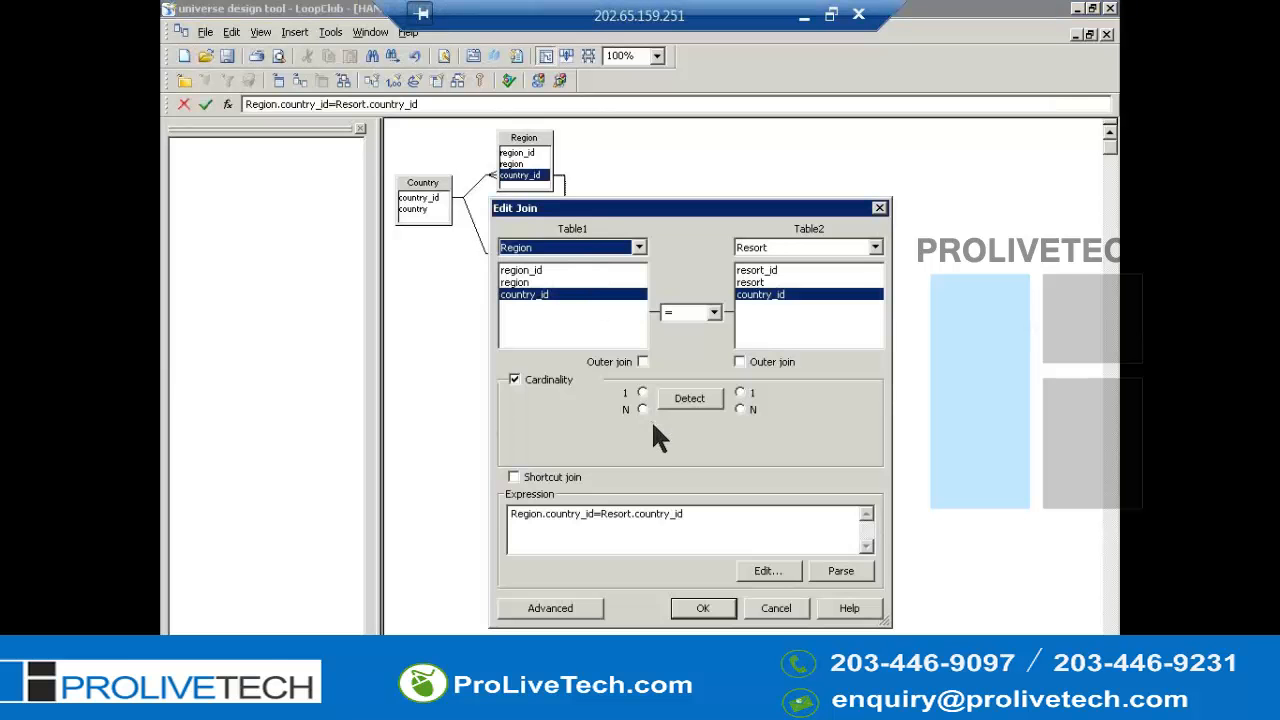
click(643, 390)
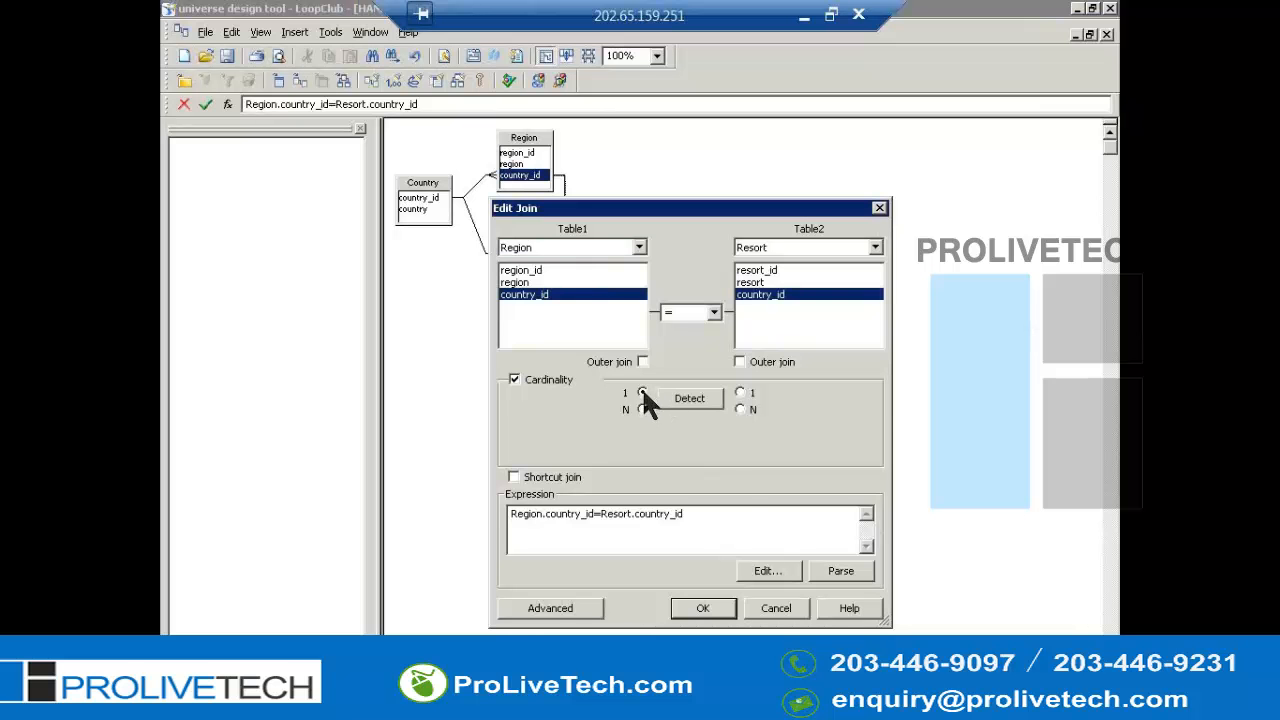
click(688, 400)
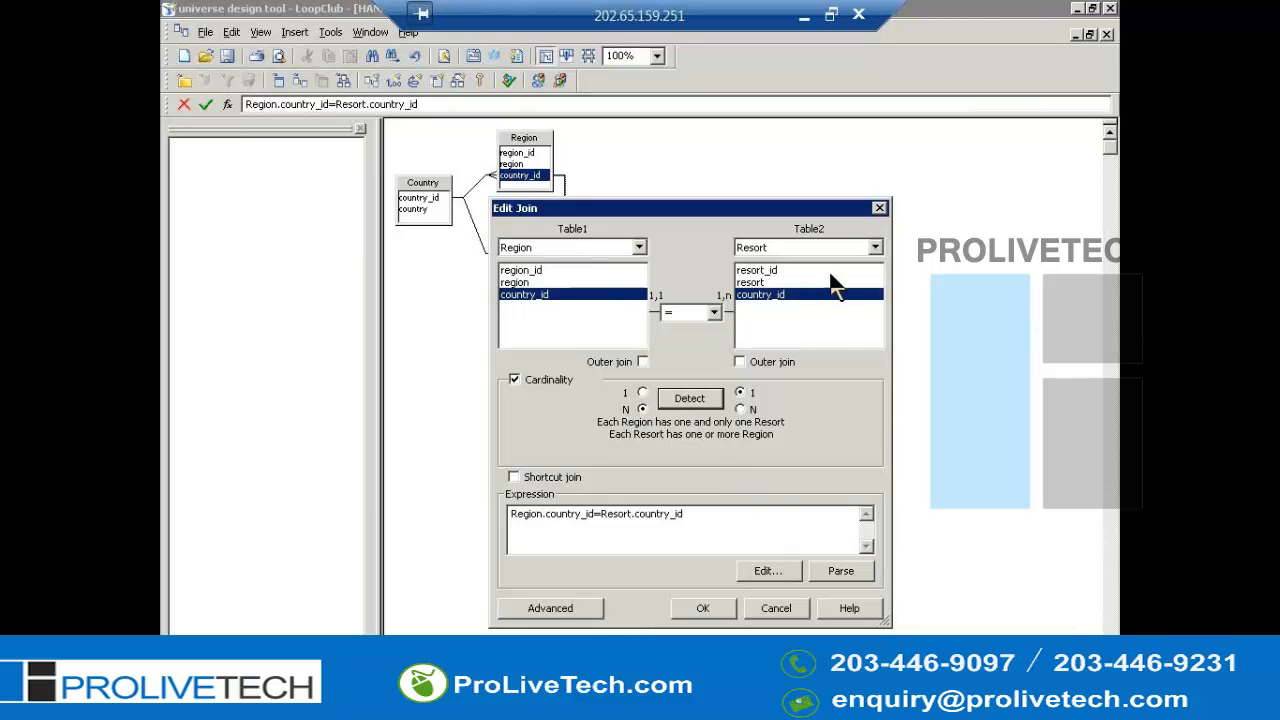
click(703, 609)
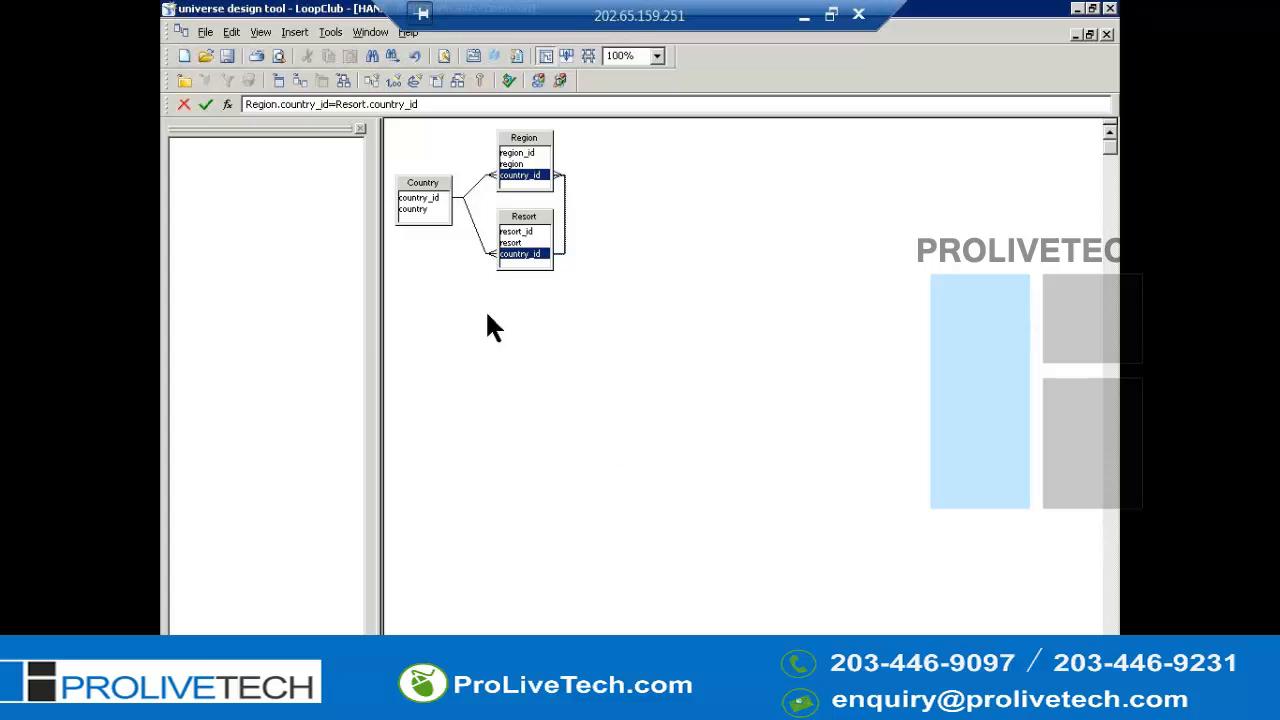
- Run loop detection on the structure and insert an alias to resolve the Country loop, then close the dialog
click(425, 188)
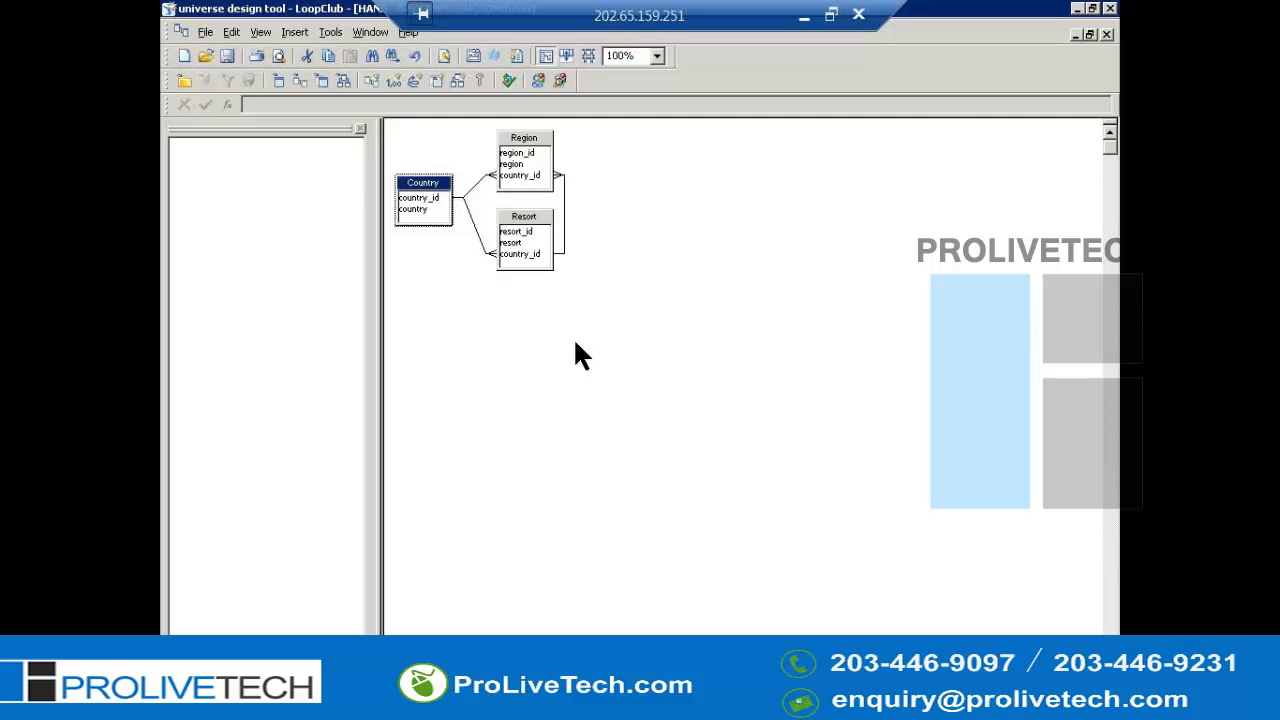
key(alt+t)
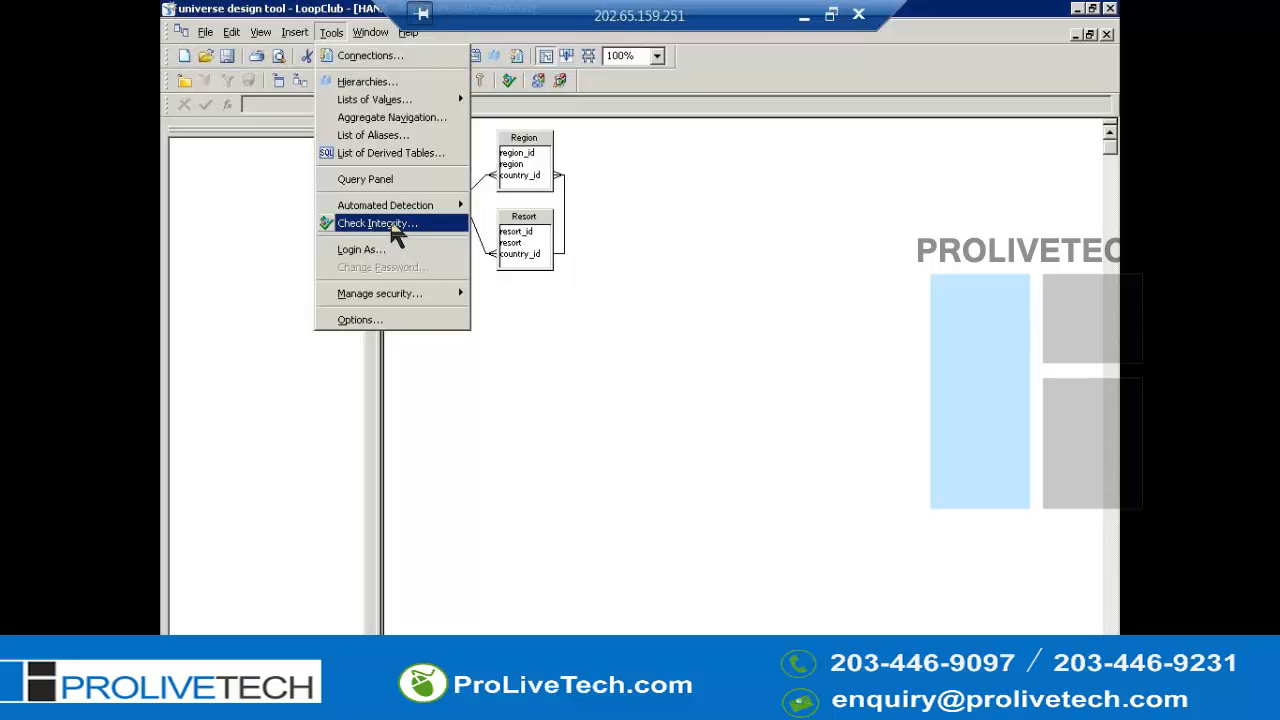
mouse_move(400, 212)
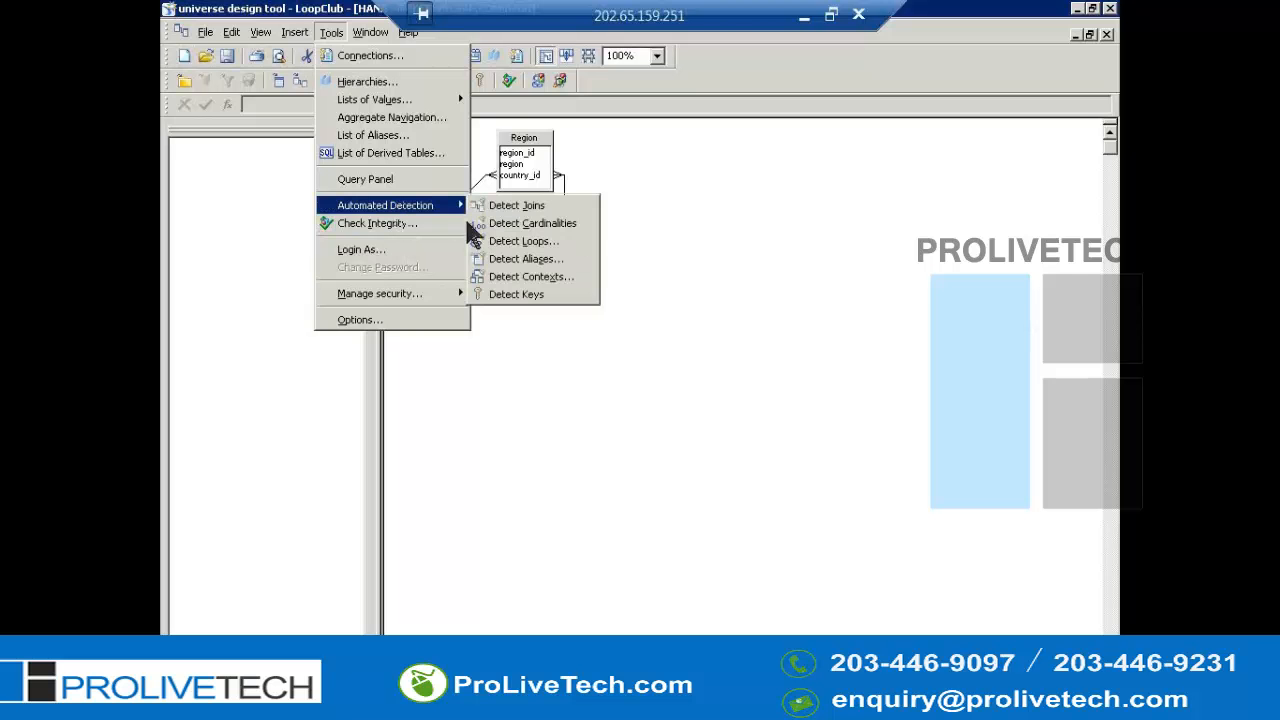
click(527, 243)
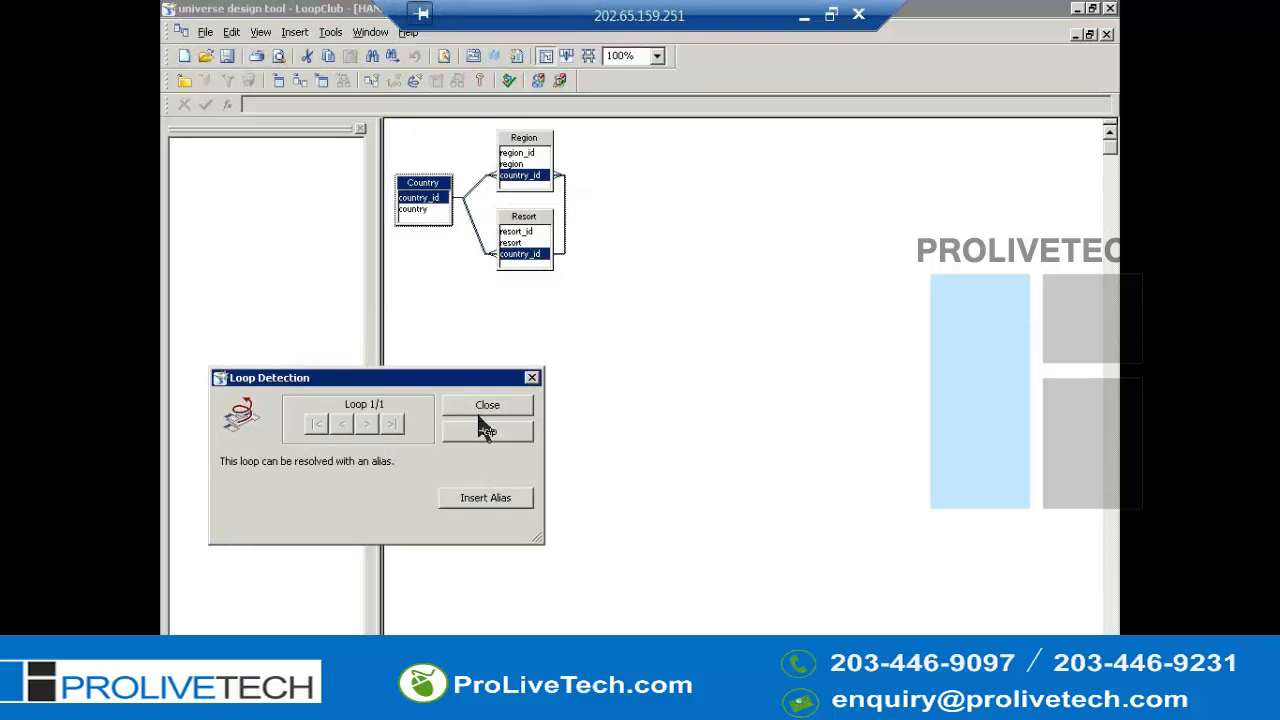
click(485, 500)
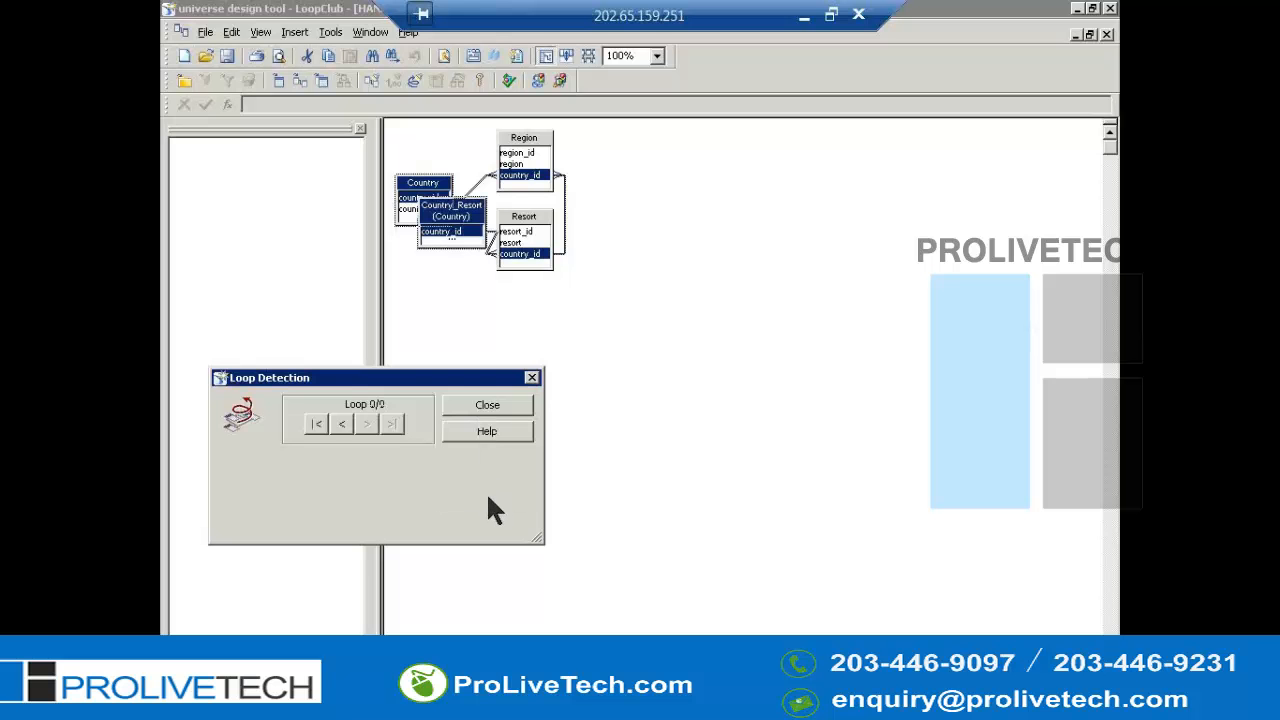
click(531, 378)
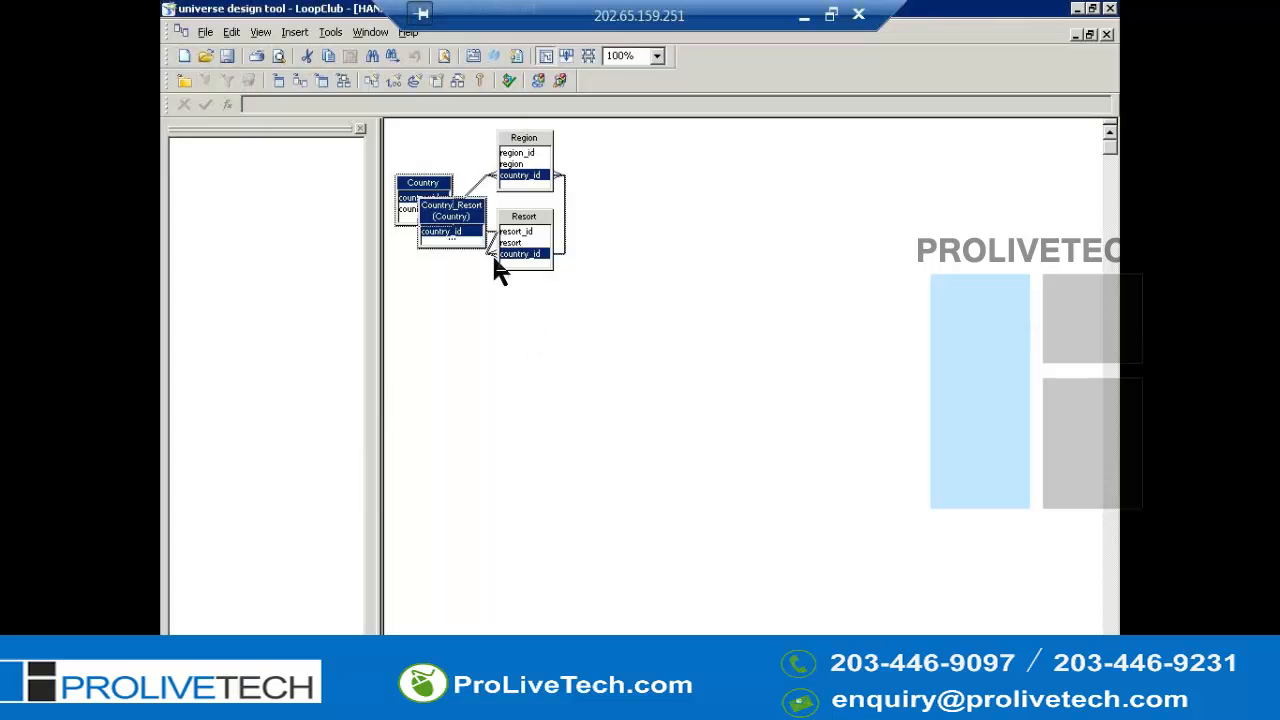
- Rearrange the Country table and its Country_Resort alias so both sit separately at the left of the structure
drag(468, 240, 478, 372)
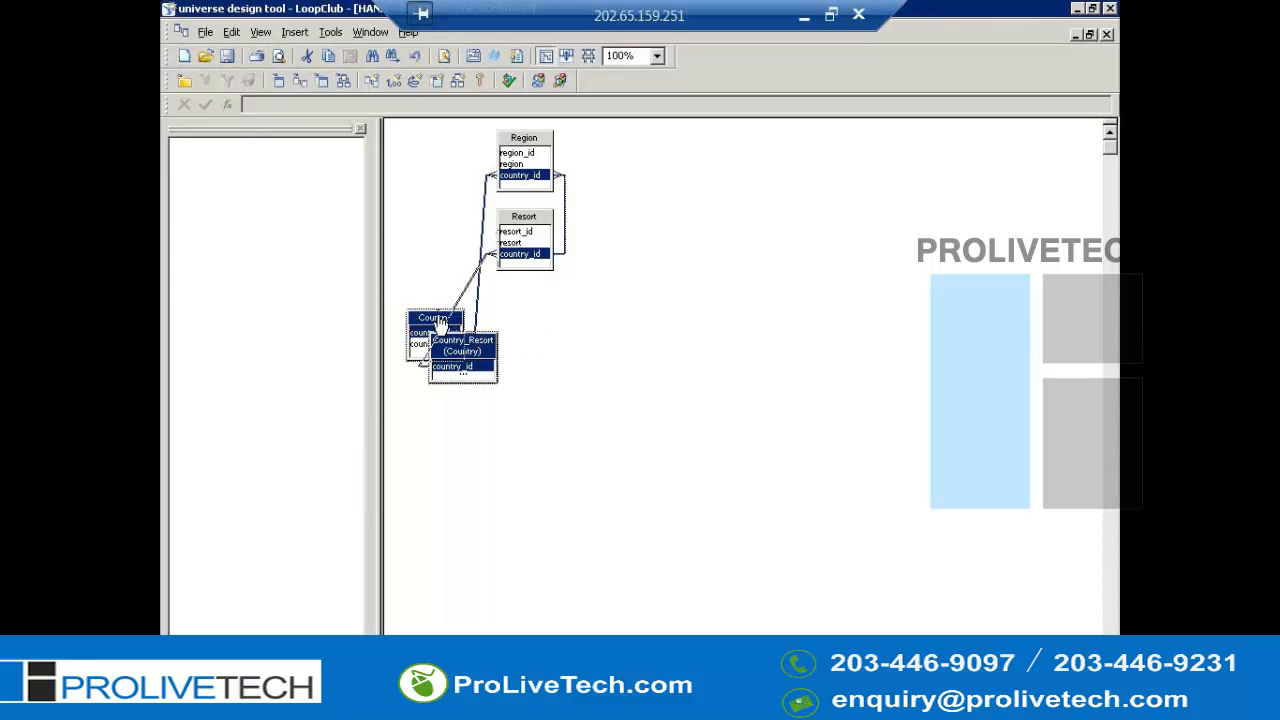
drag(440, 322, 418, 183)
click(600, 401)
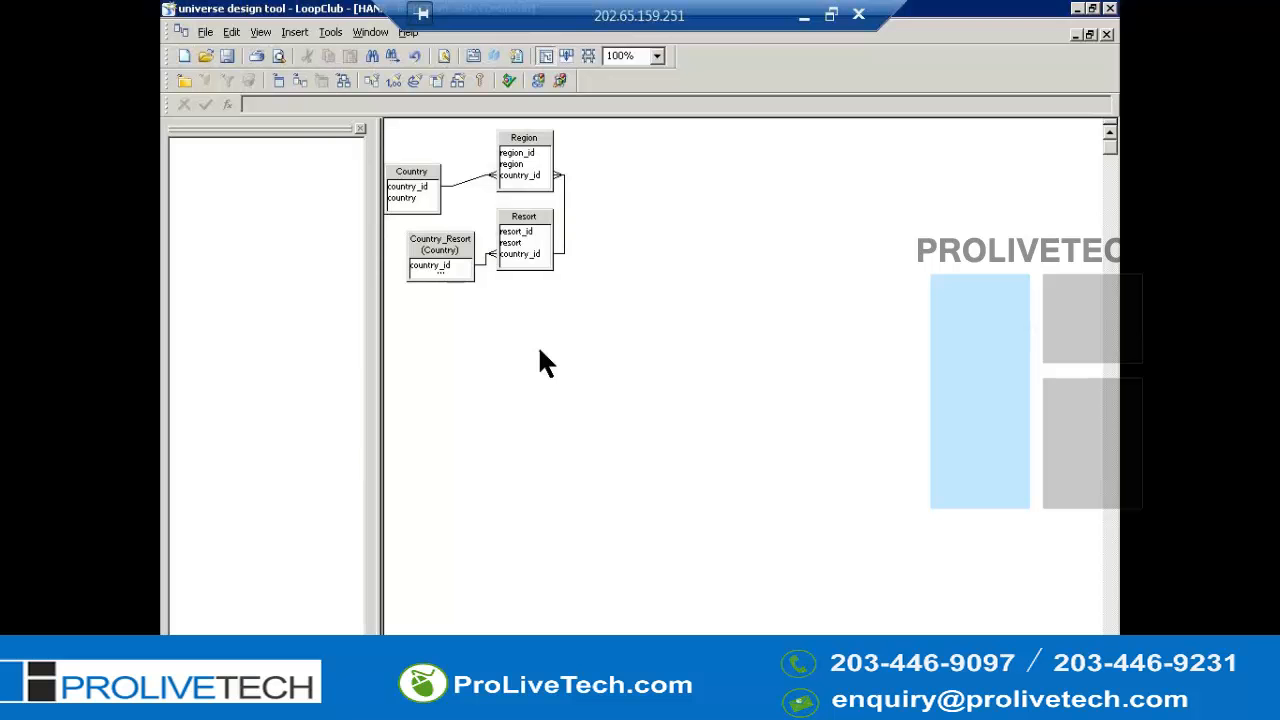
key(alt+f)
key(s)
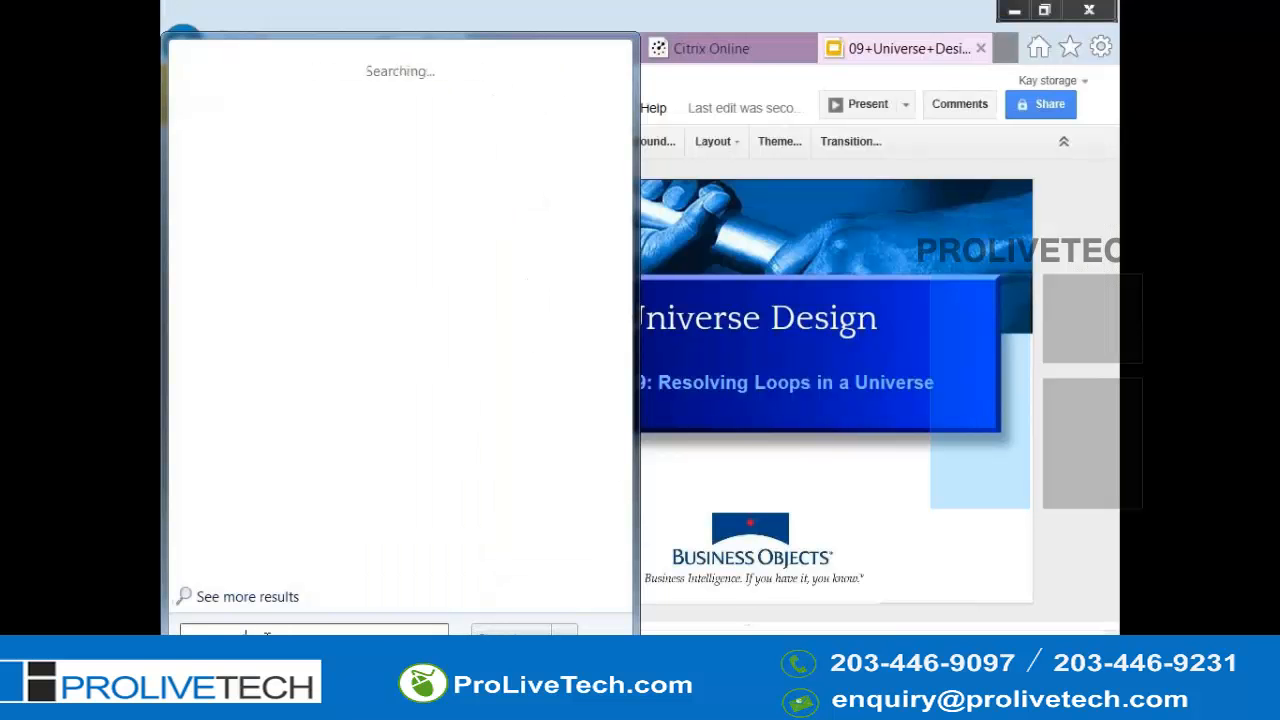
key(BackSpace)
key(BackSpace)
key(BackSpace)
key(BackSpace)
key(BackSpace)
key(BackSpace)
key(BackSpace)
key(BackSpace)
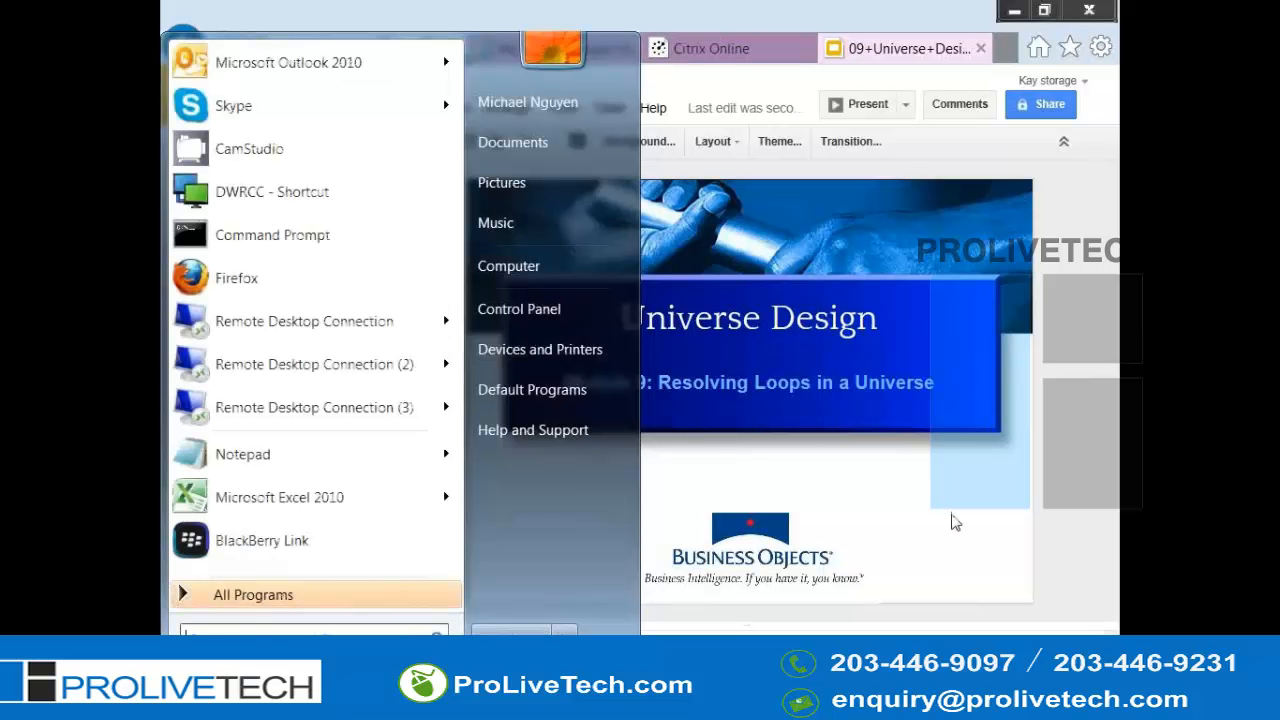
- Switch to the Universe Design Module 9 slide presentation and page forward to the 'What is a loop?' slide
click(955, 514)
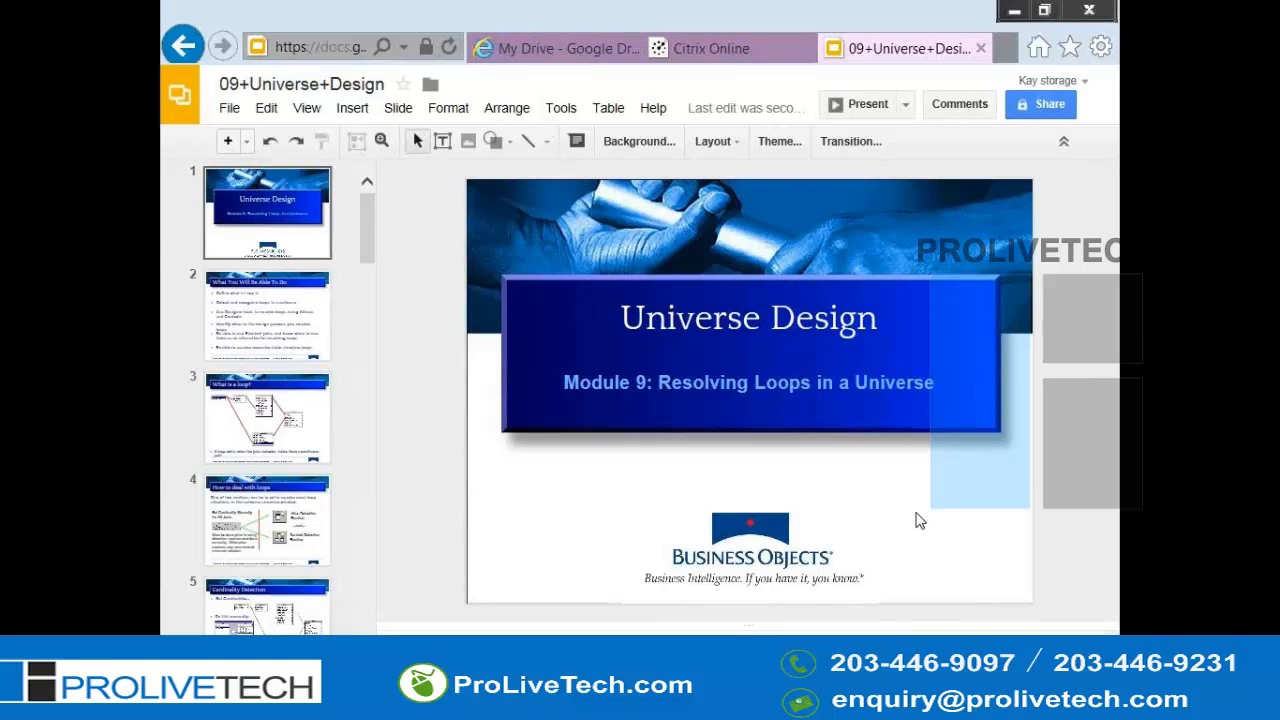
key(Down)
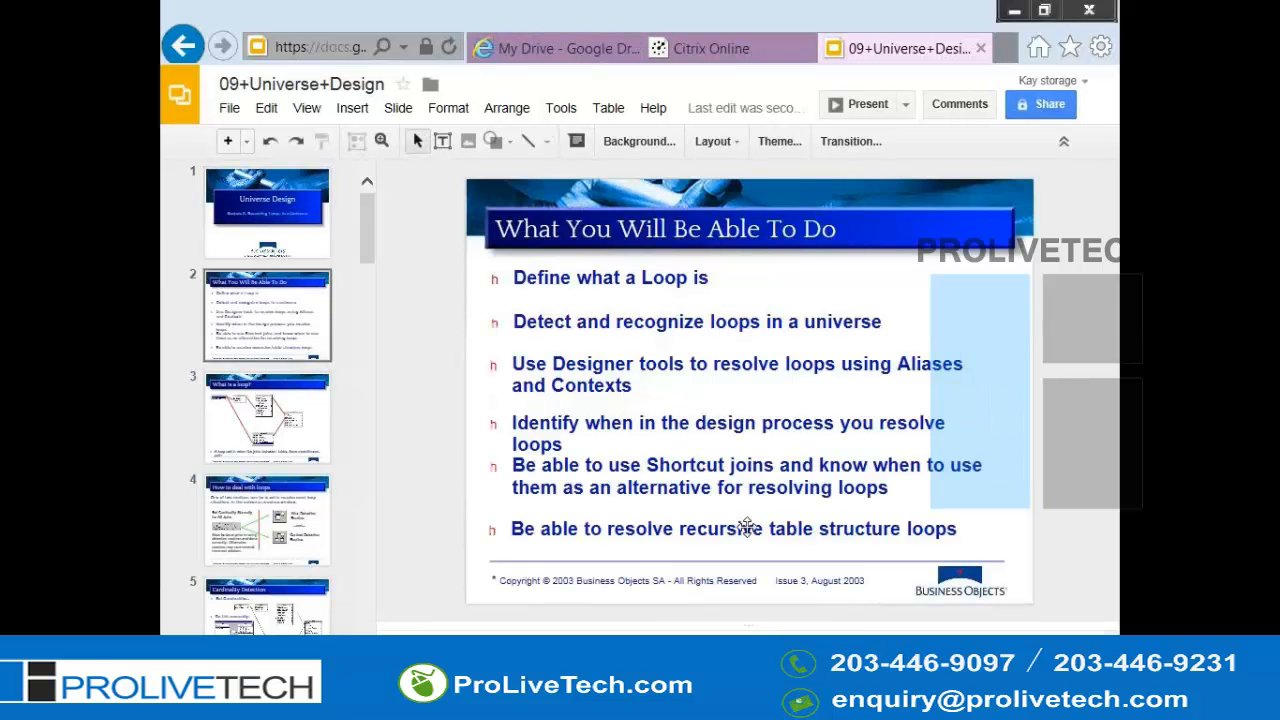
key(Down)
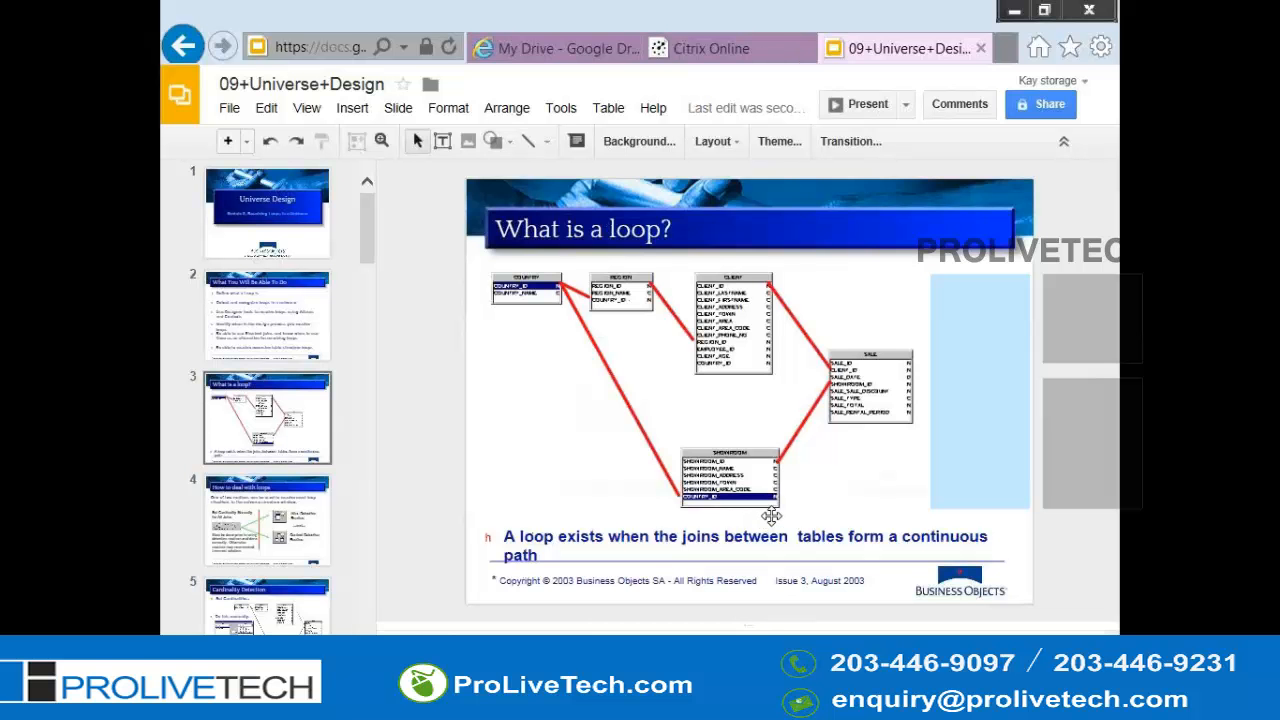
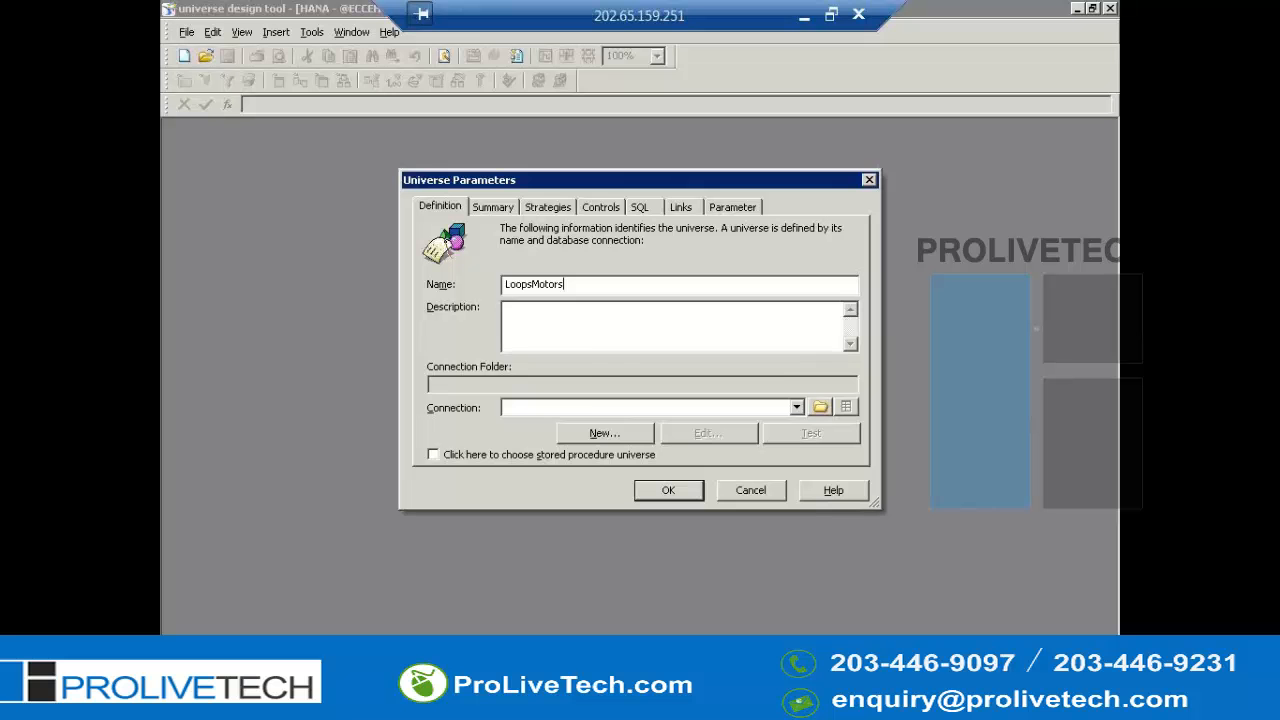
- Set the LoopsMotors universe's connection to MotorsKay and confirm the universe parameters
click(587, 408)
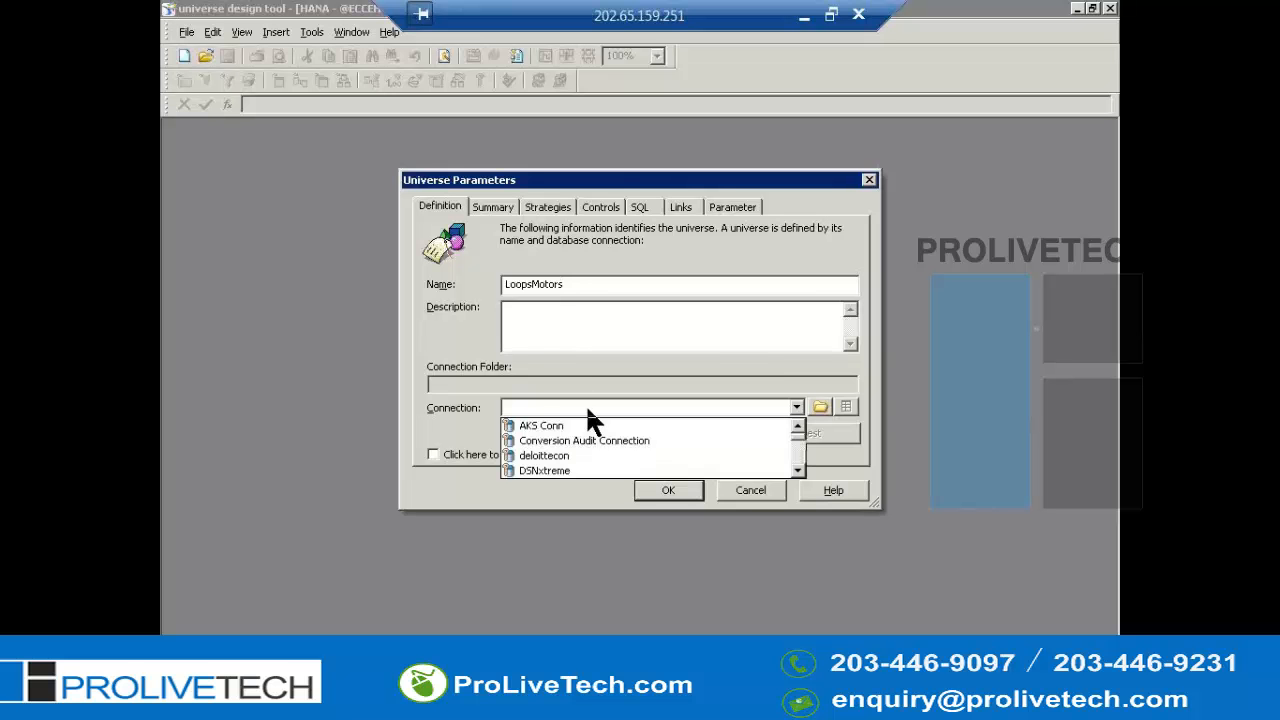
key(k)
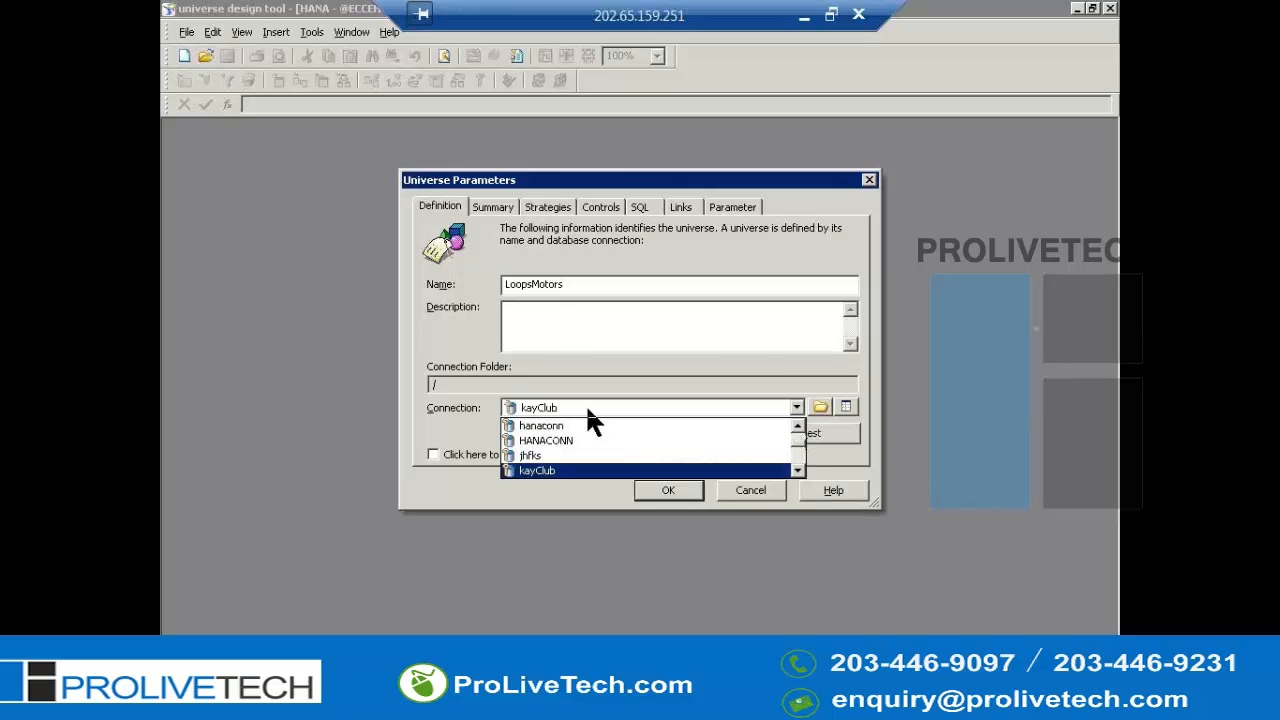
scroll(590, 445, down, 1)
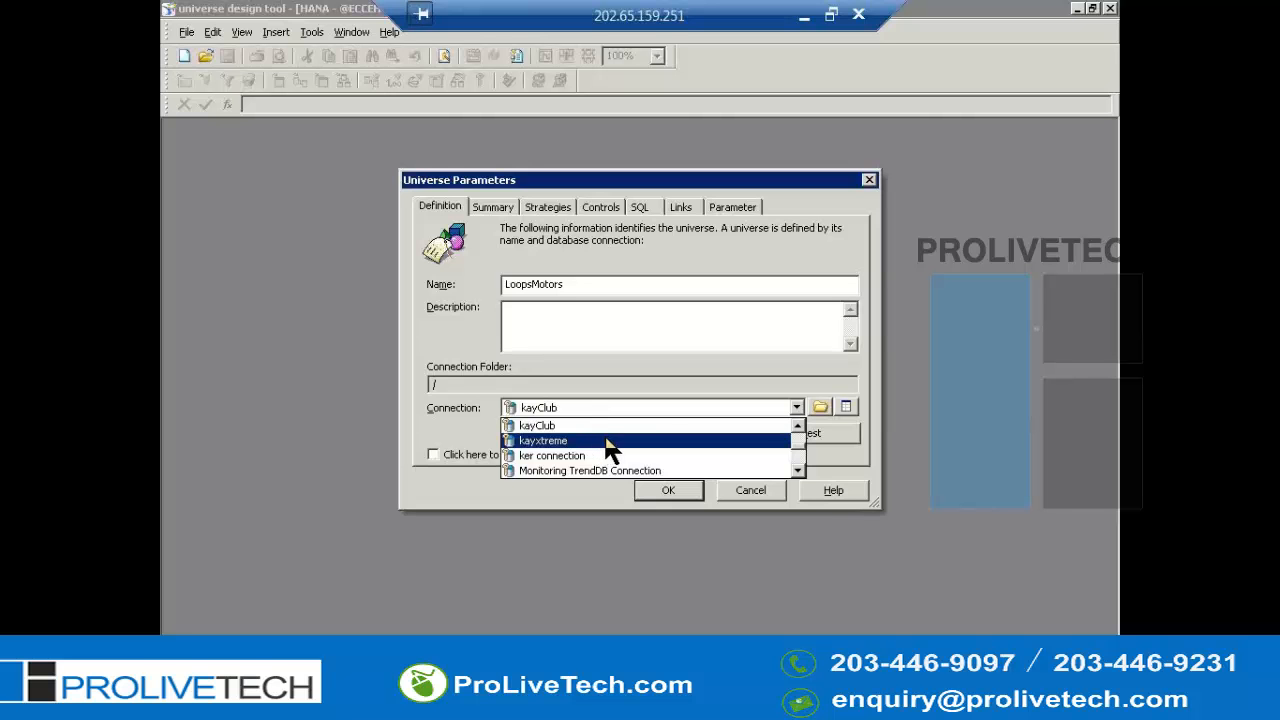
scroll(610, 452, down, 1)
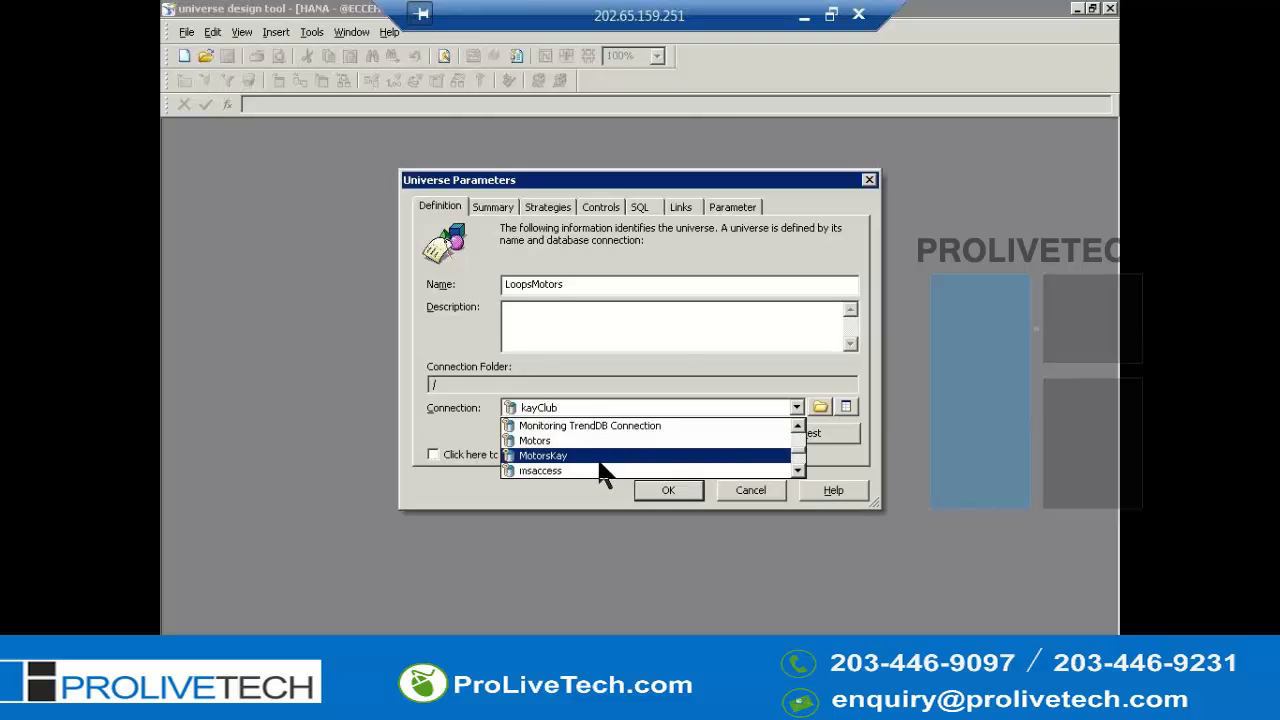
click(603, 458)
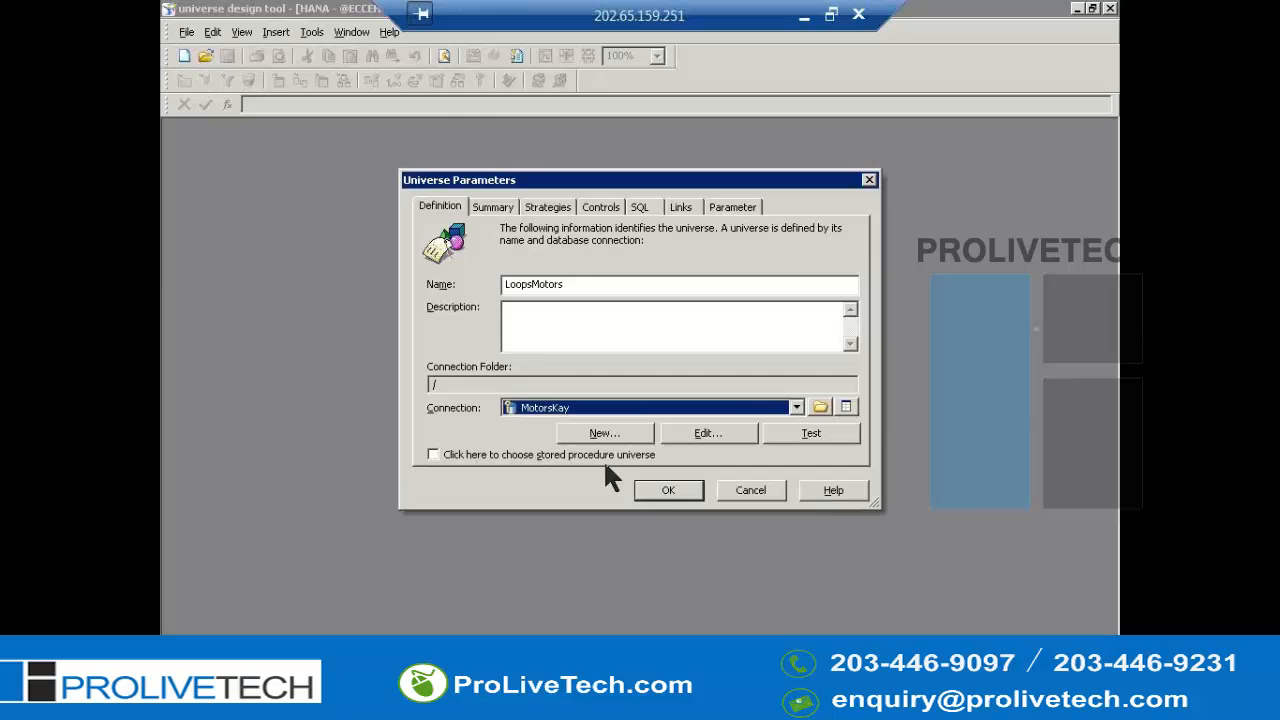
click(660, 492)
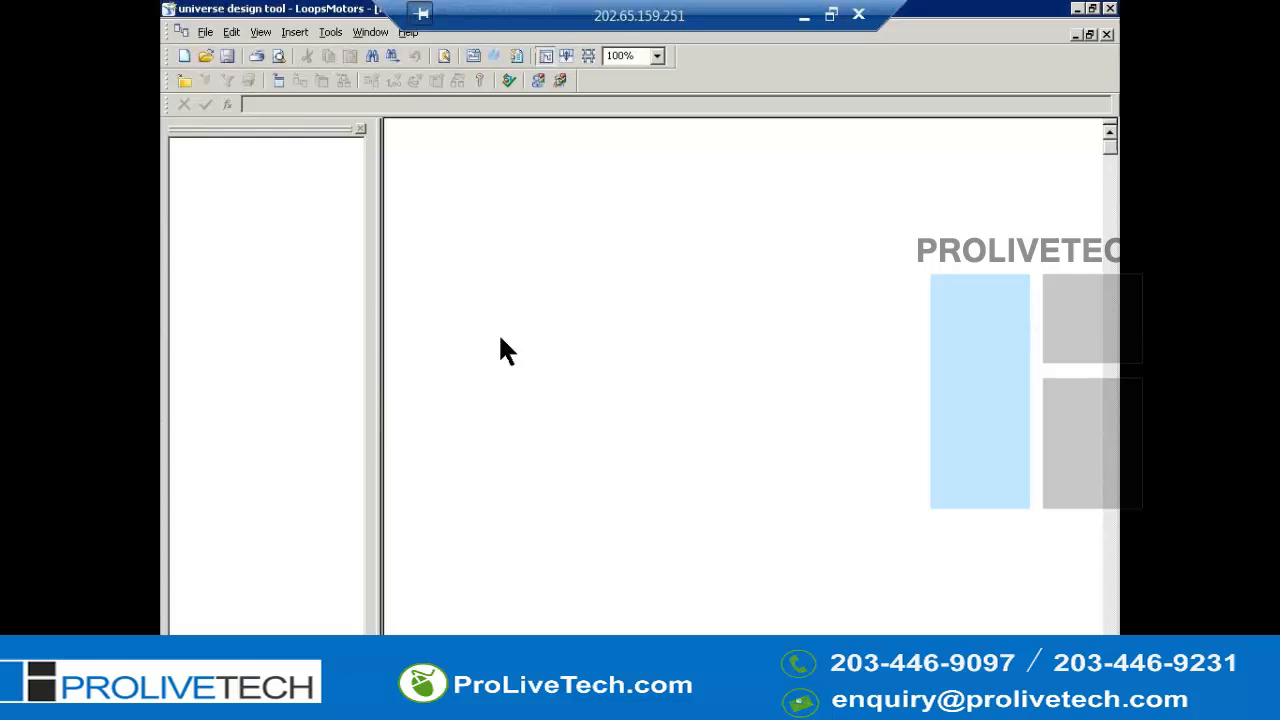
- Open the table browser and insert the REGION table into the structure
key(alt+i)
key(t)
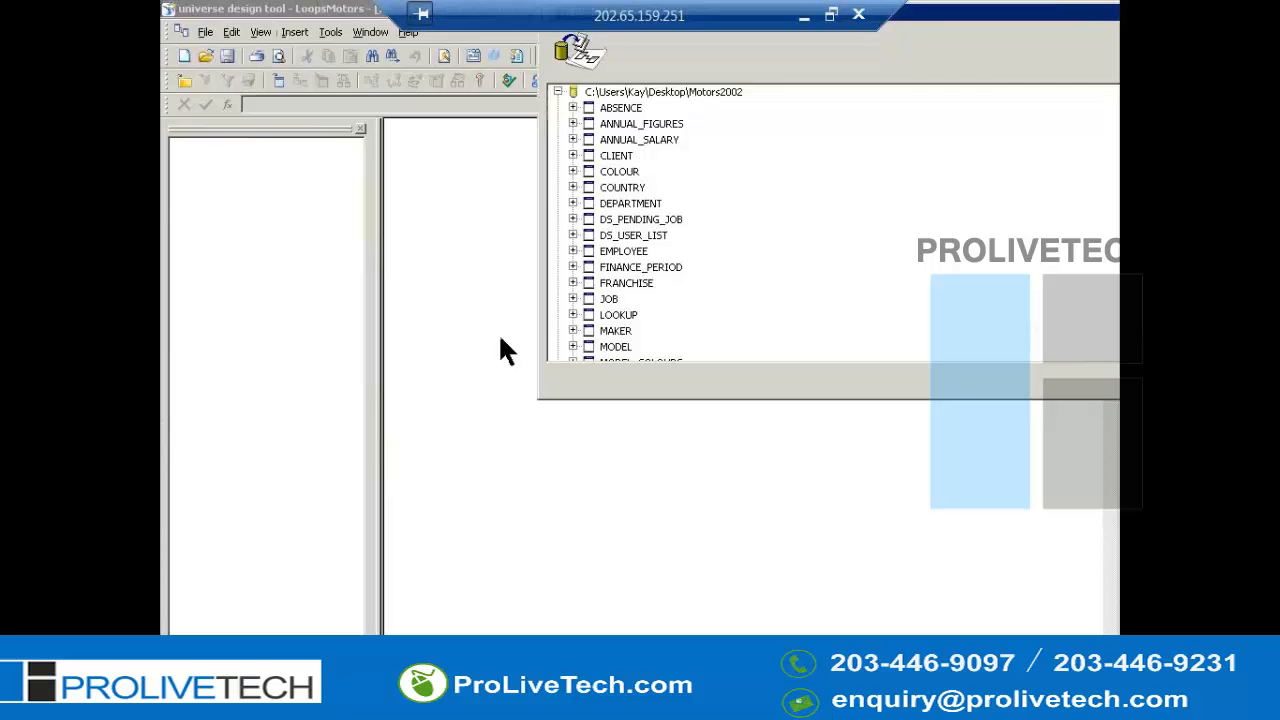
key(r)
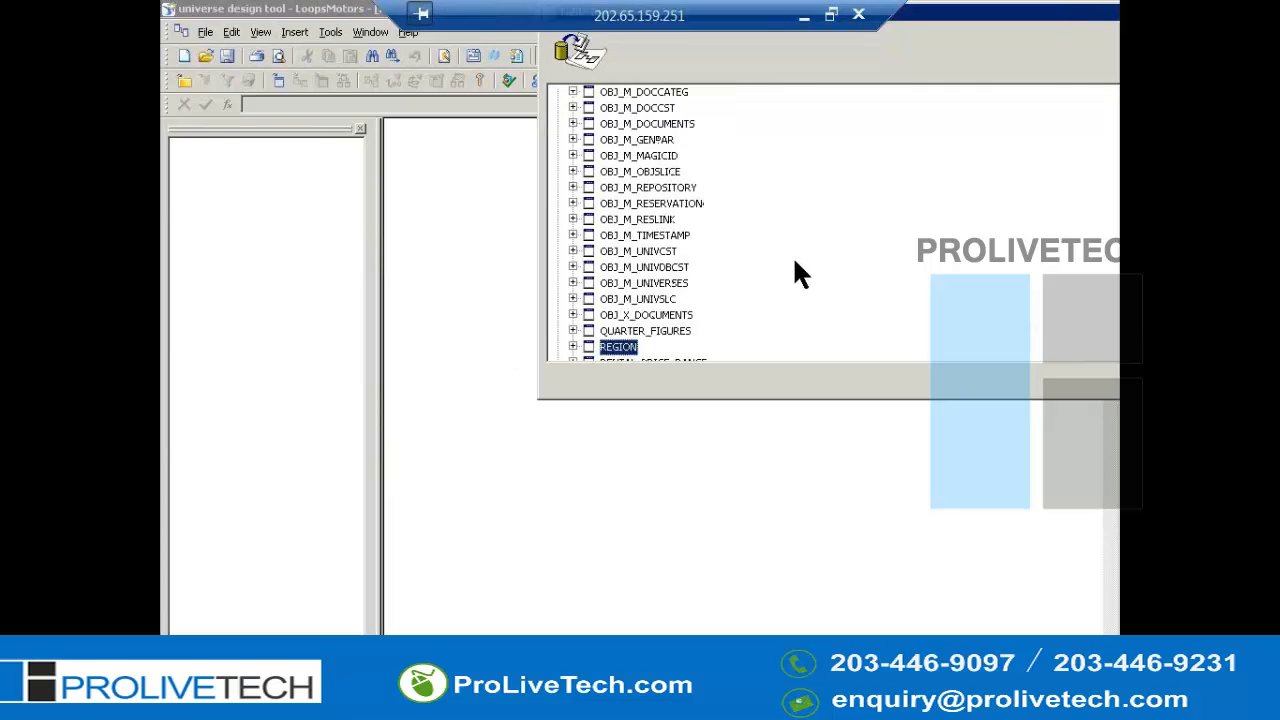
scroll(795, 267, down, 1)
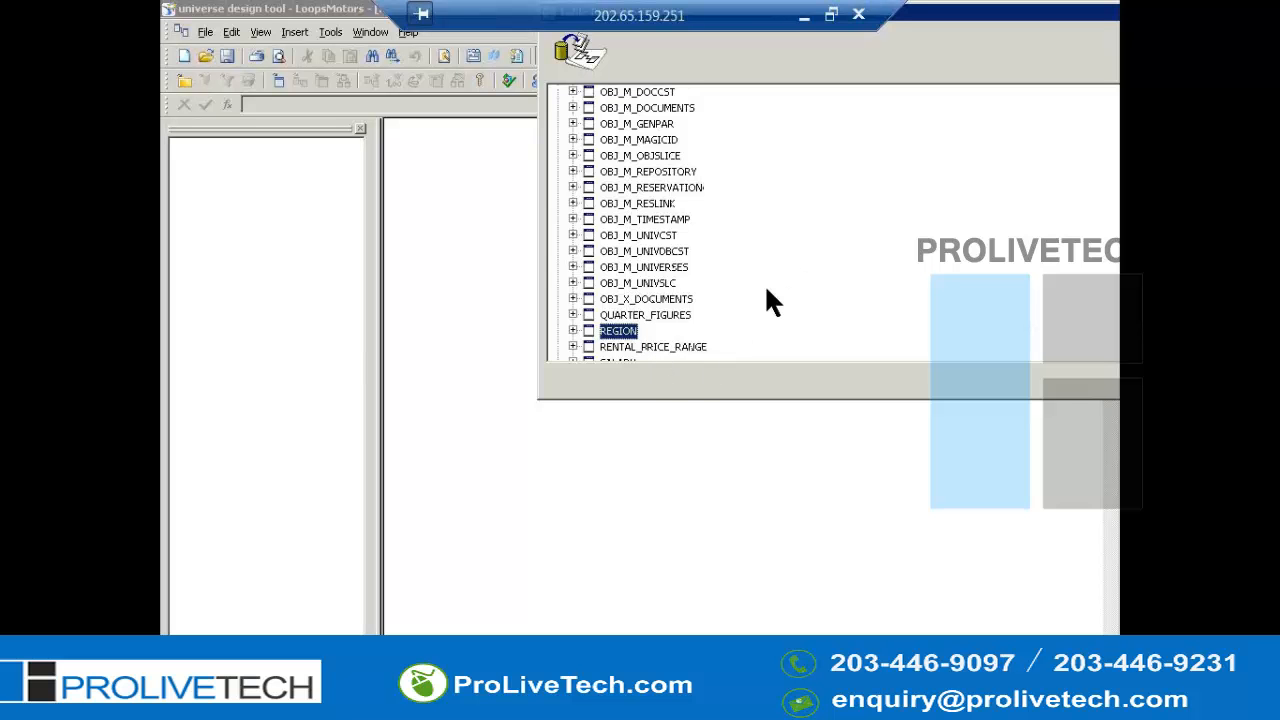
key(Up)
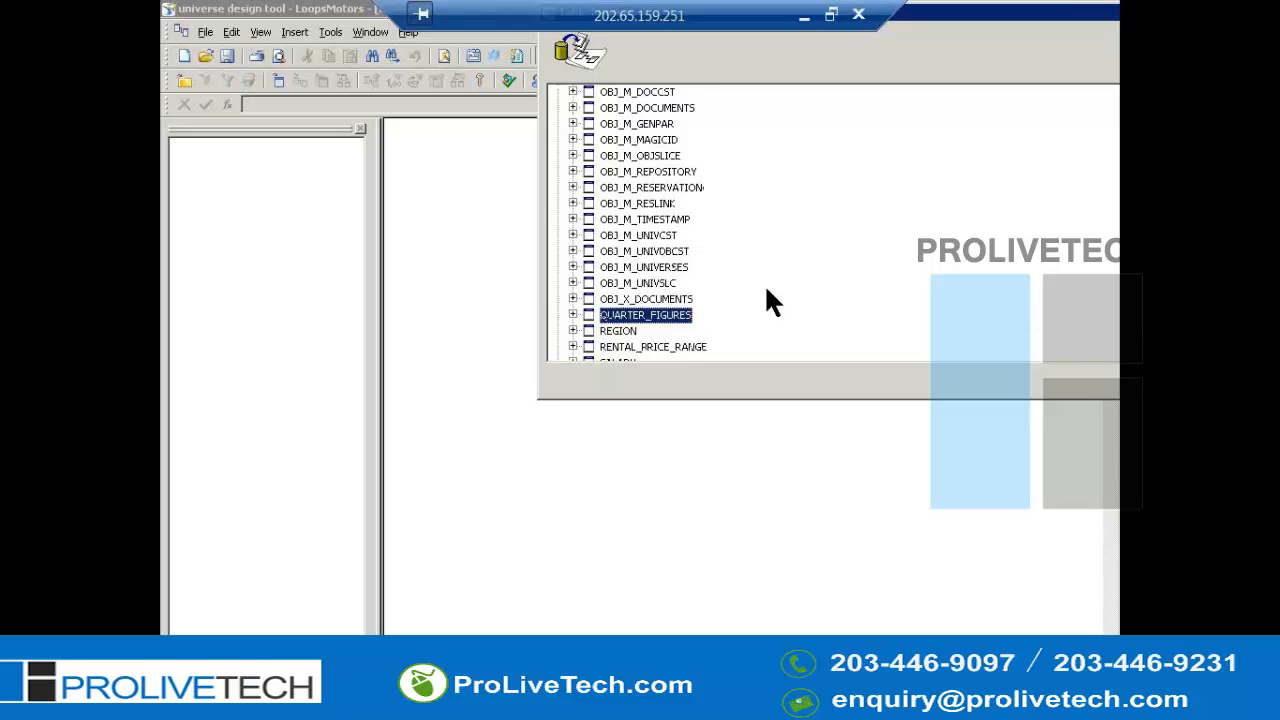
key(Down)
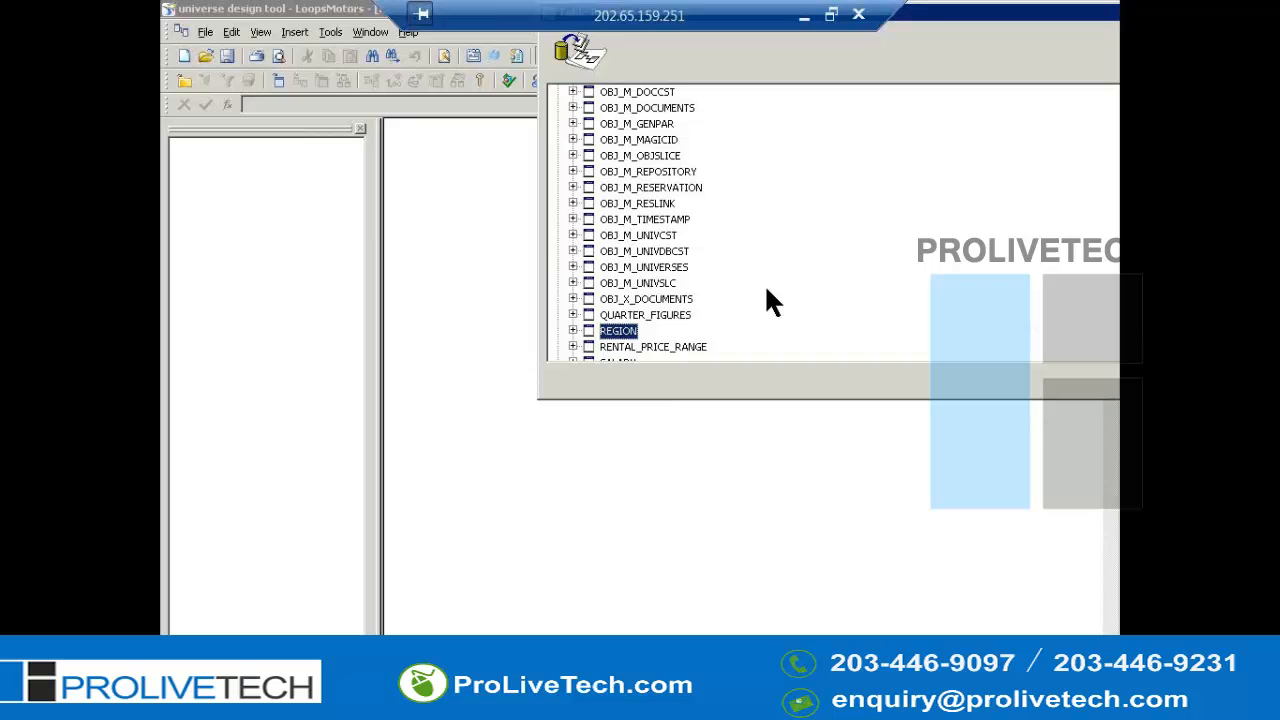
key(Up)
key(Down)
key(Return)
- Insert the COUNTRY table from the table browser
key(End)
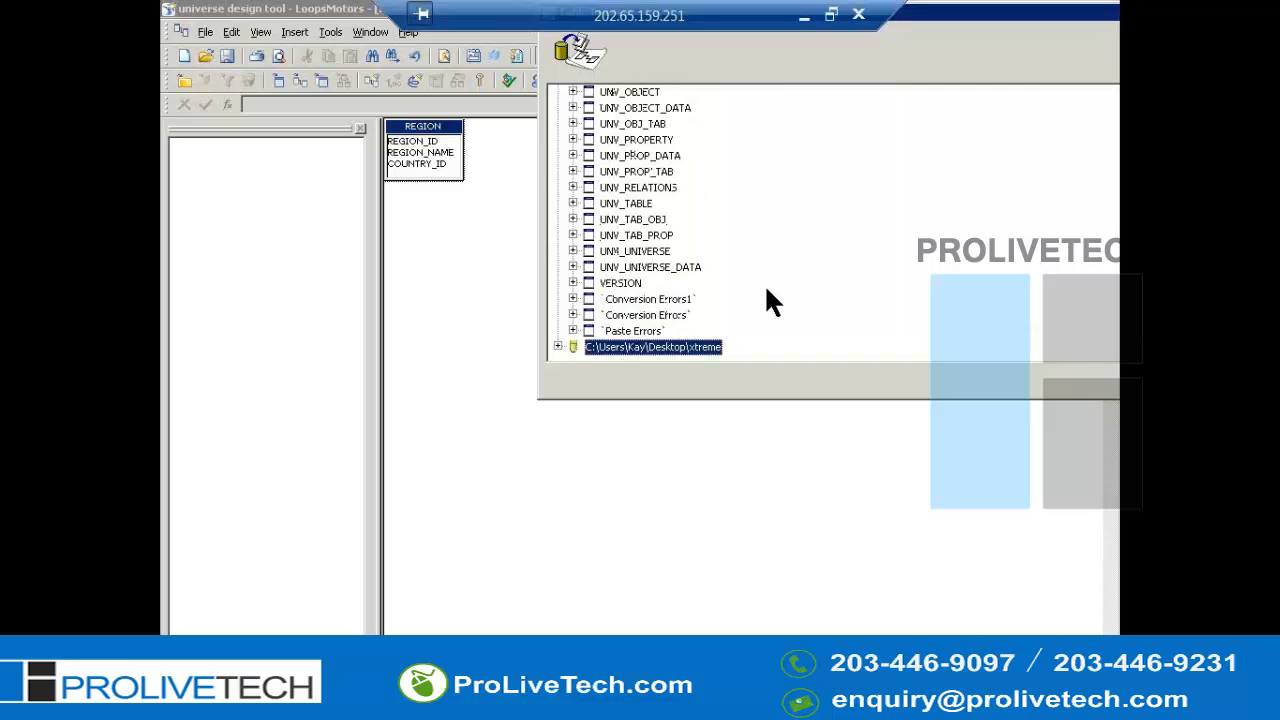
key(Home)
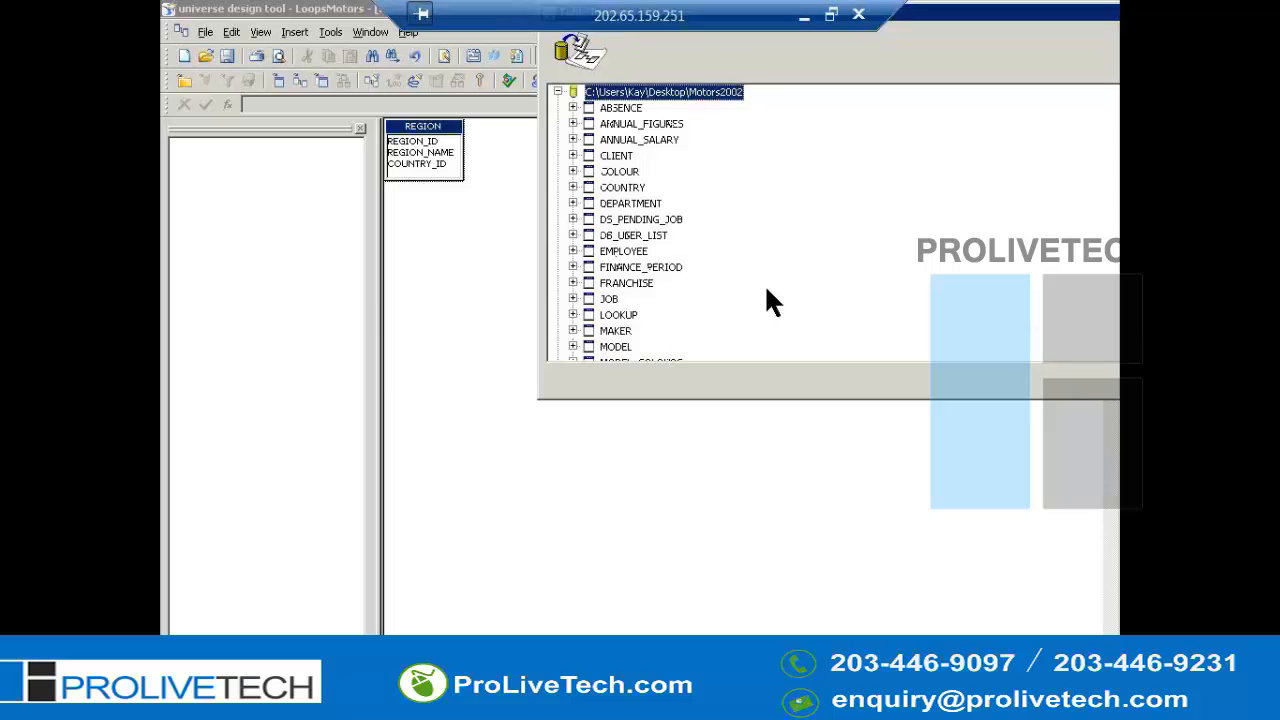
key(c)
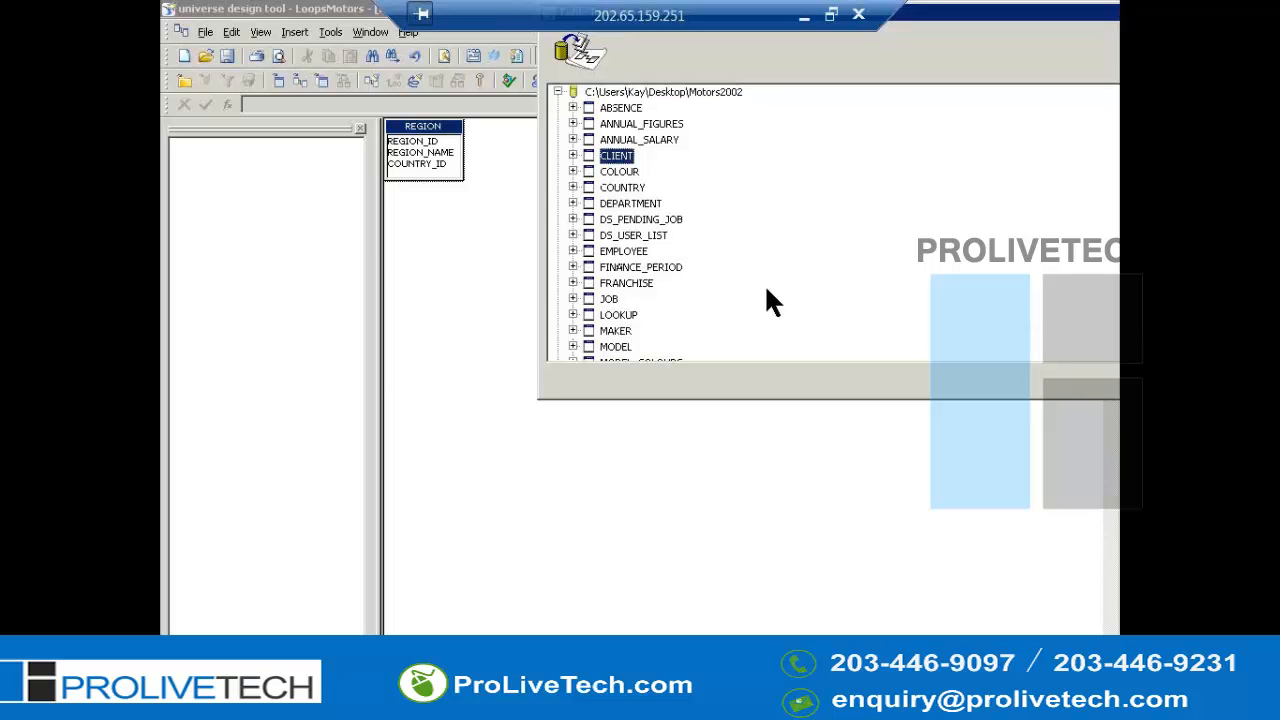
key(c)
key(c)
key(Return)
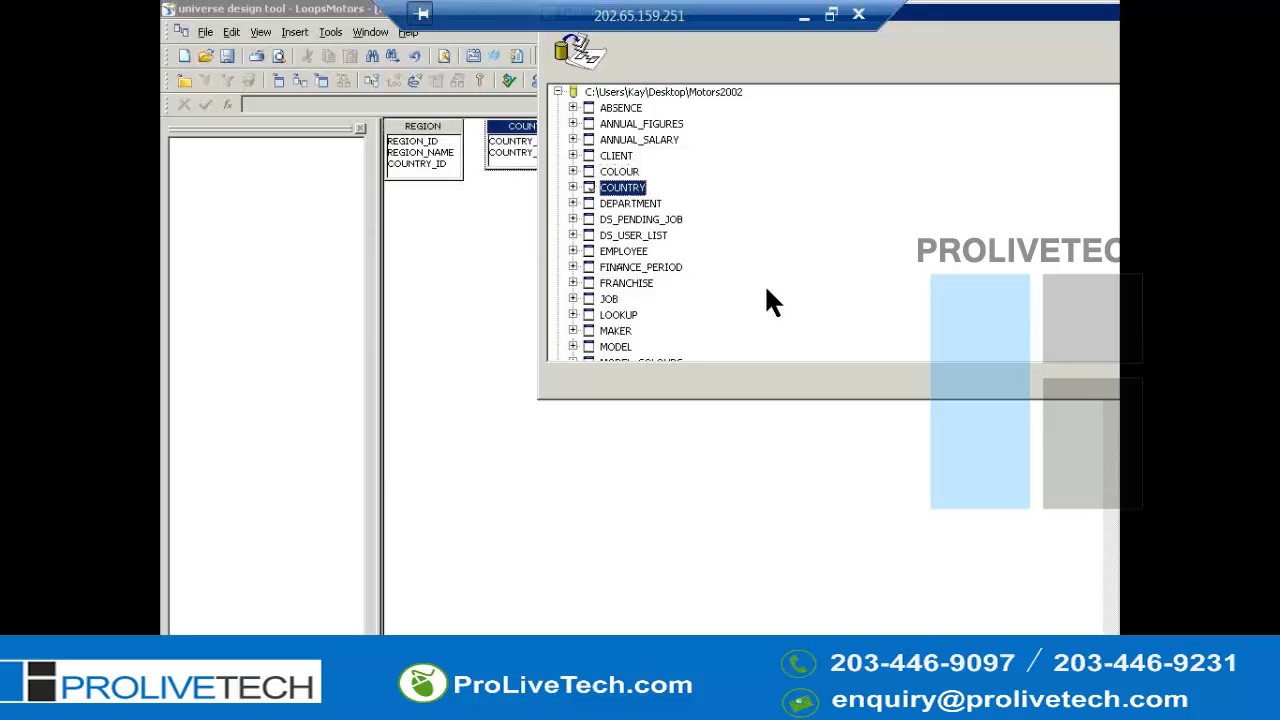
- Insert the CLIENT table and close the table browser
key(Up)
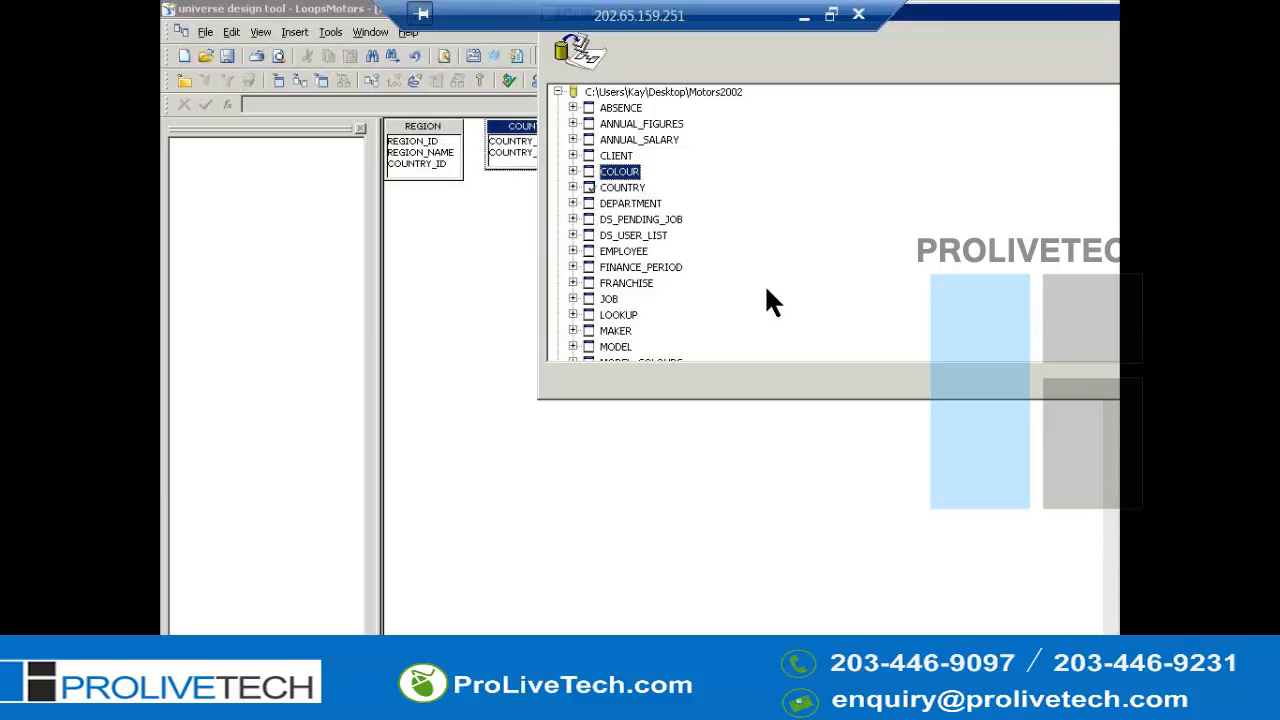
key(Up)
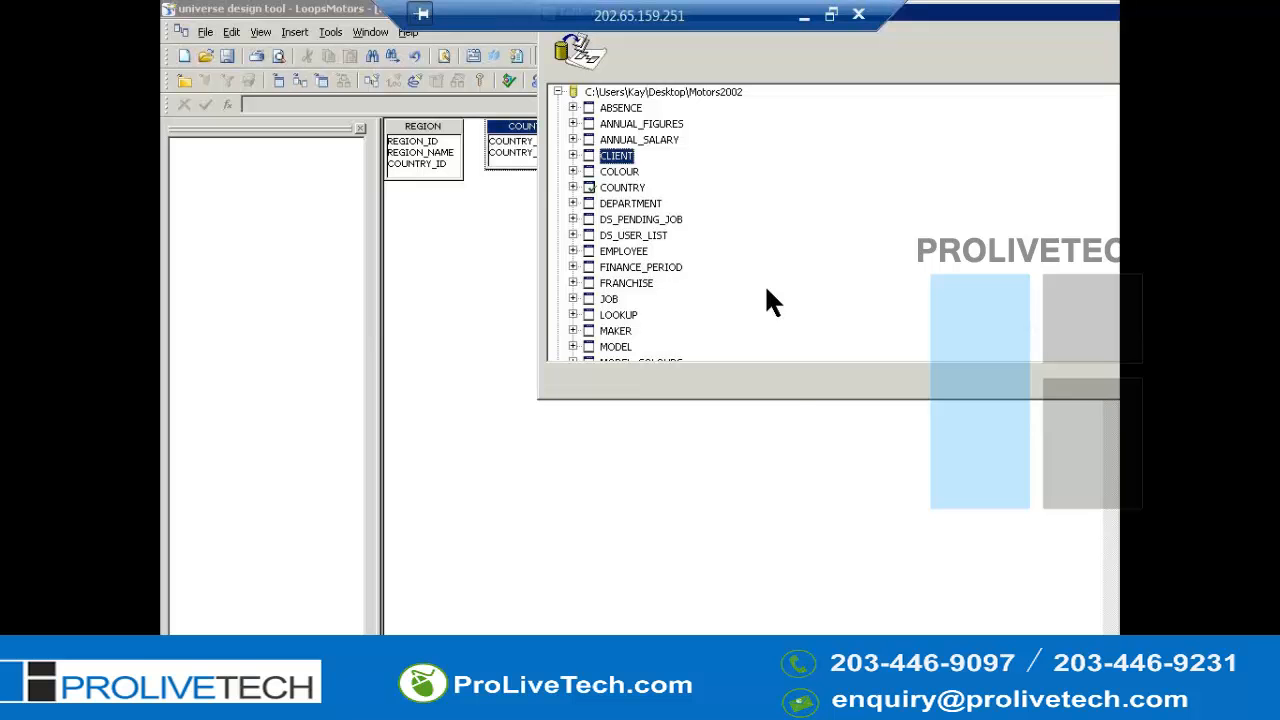
key(Return)
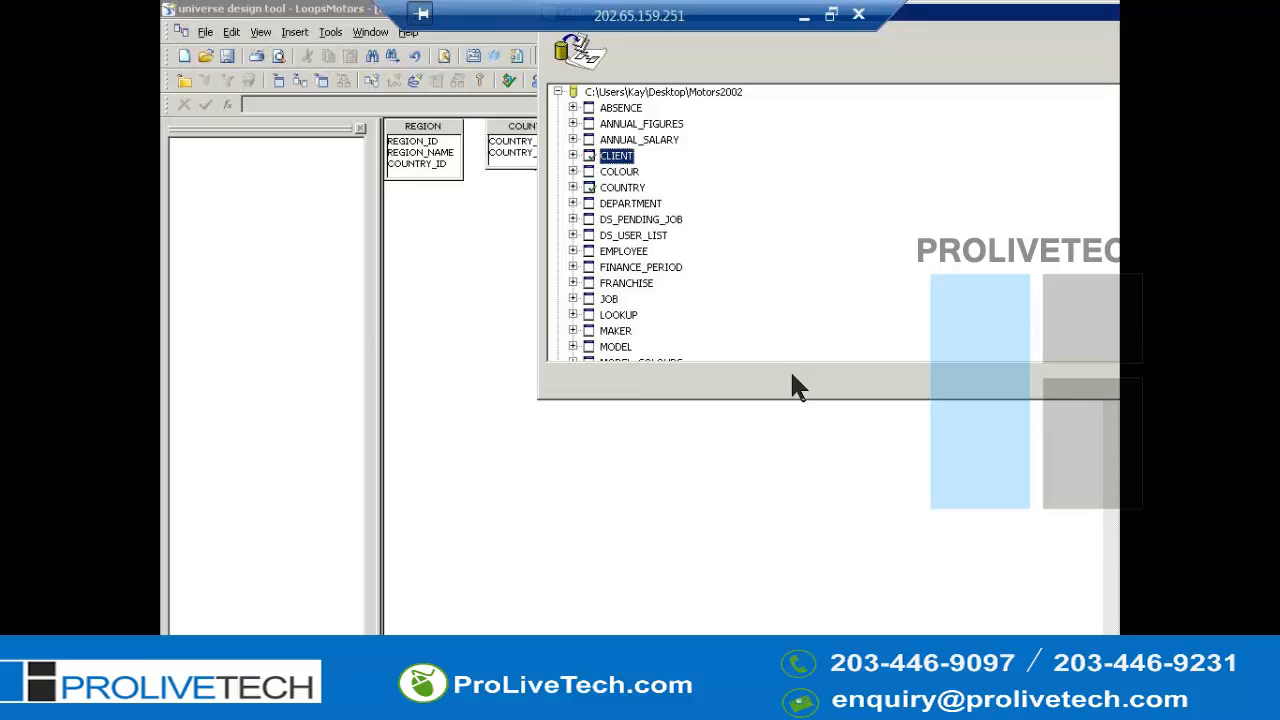
key(Escape)
click(764, 378)
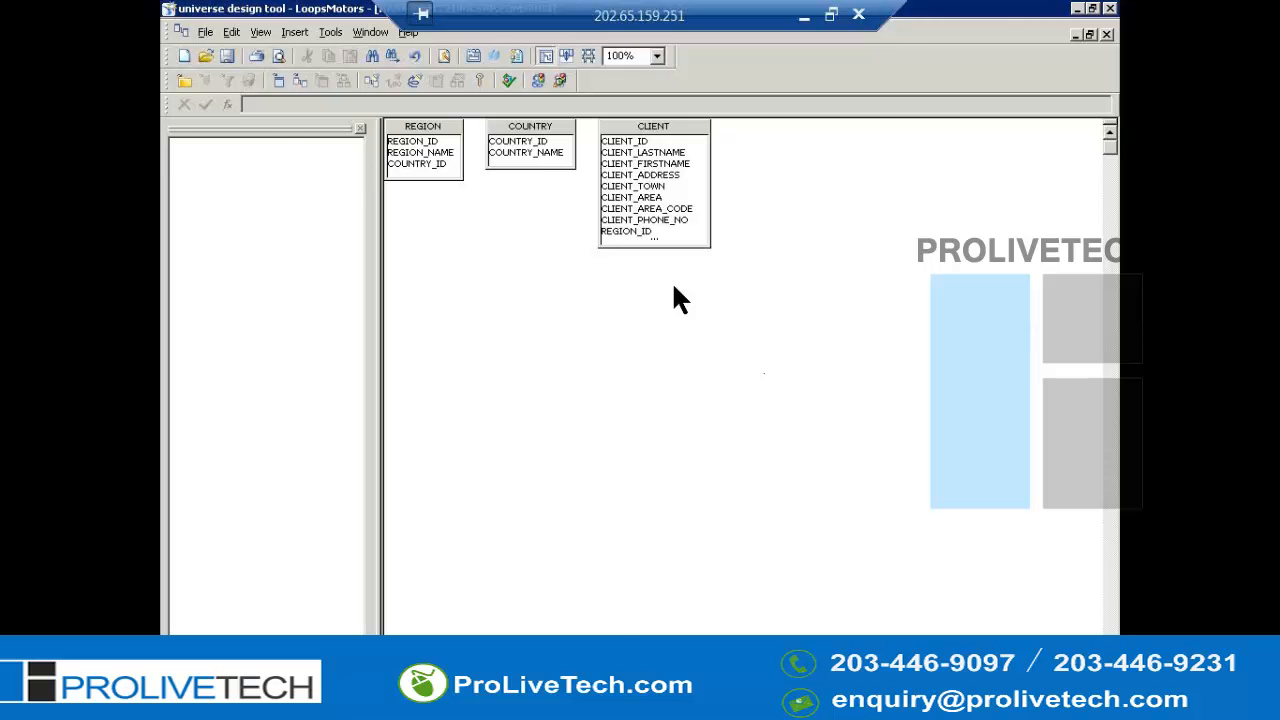
double_click(704, 5)
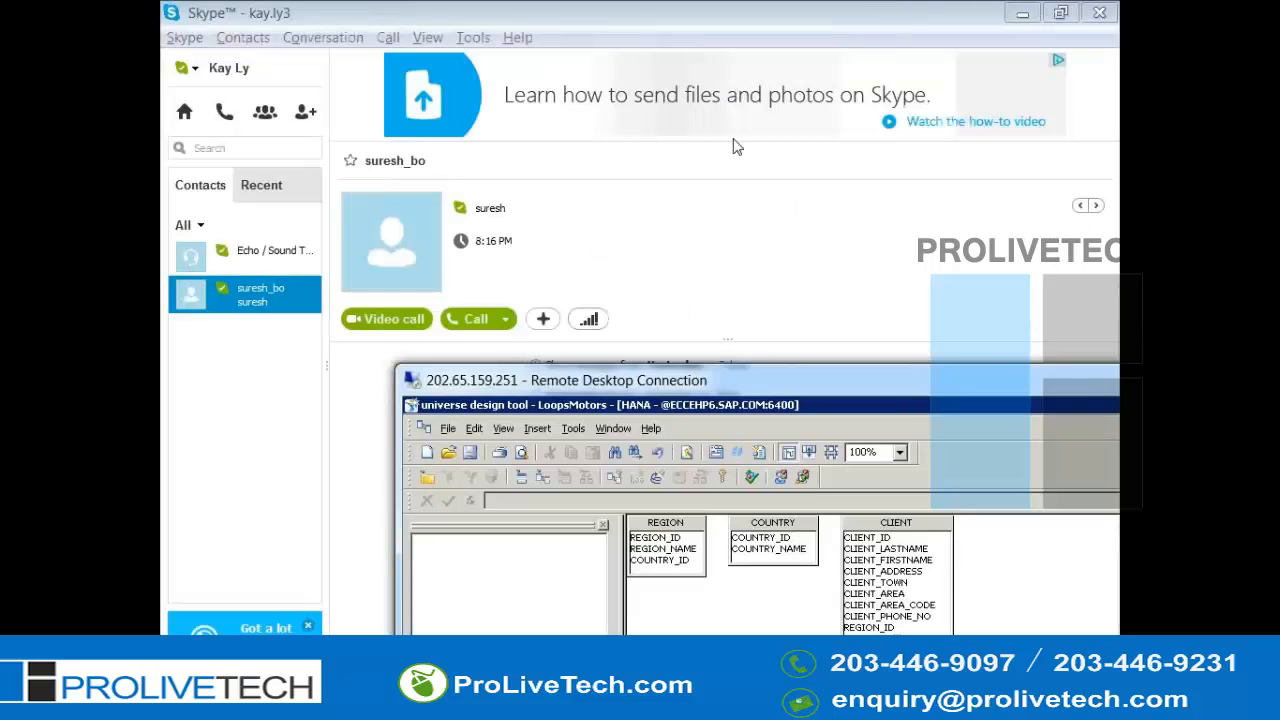
key(alt+Tab)
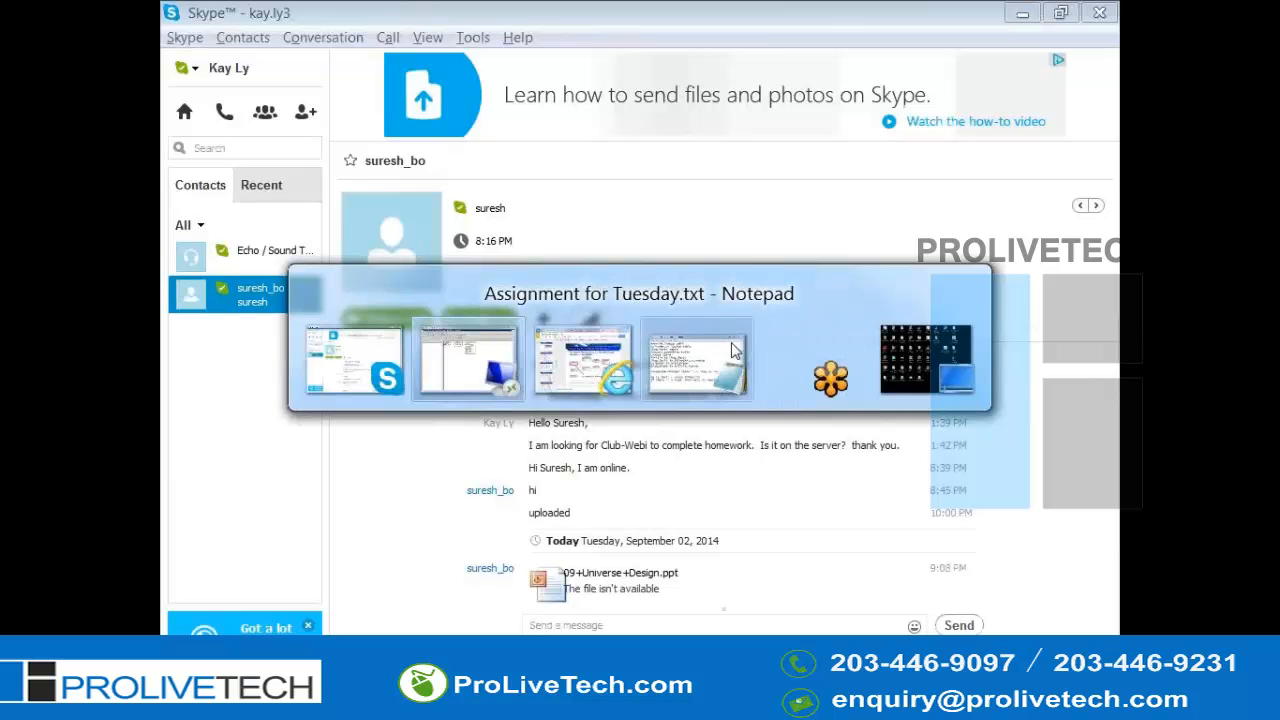
key(Escape)
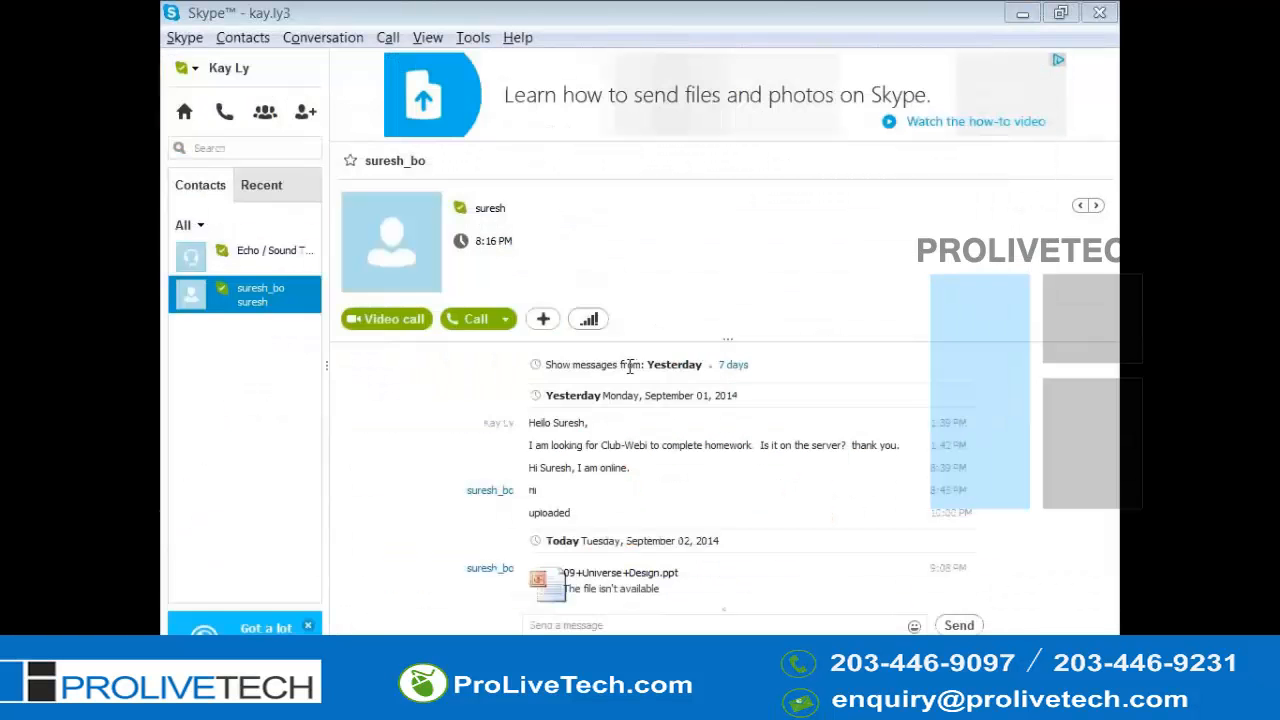
key(alt+Tab)
key(Escape)
key(alt+Tab)
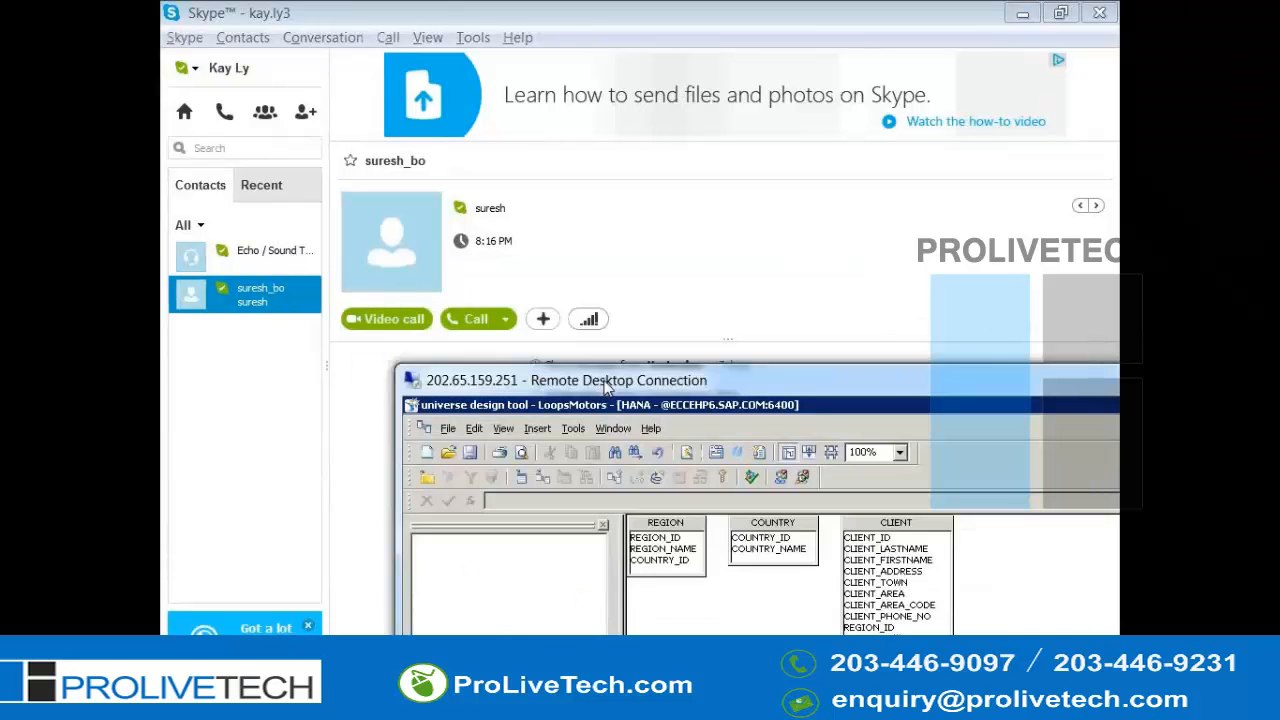
key(alt+Tab)
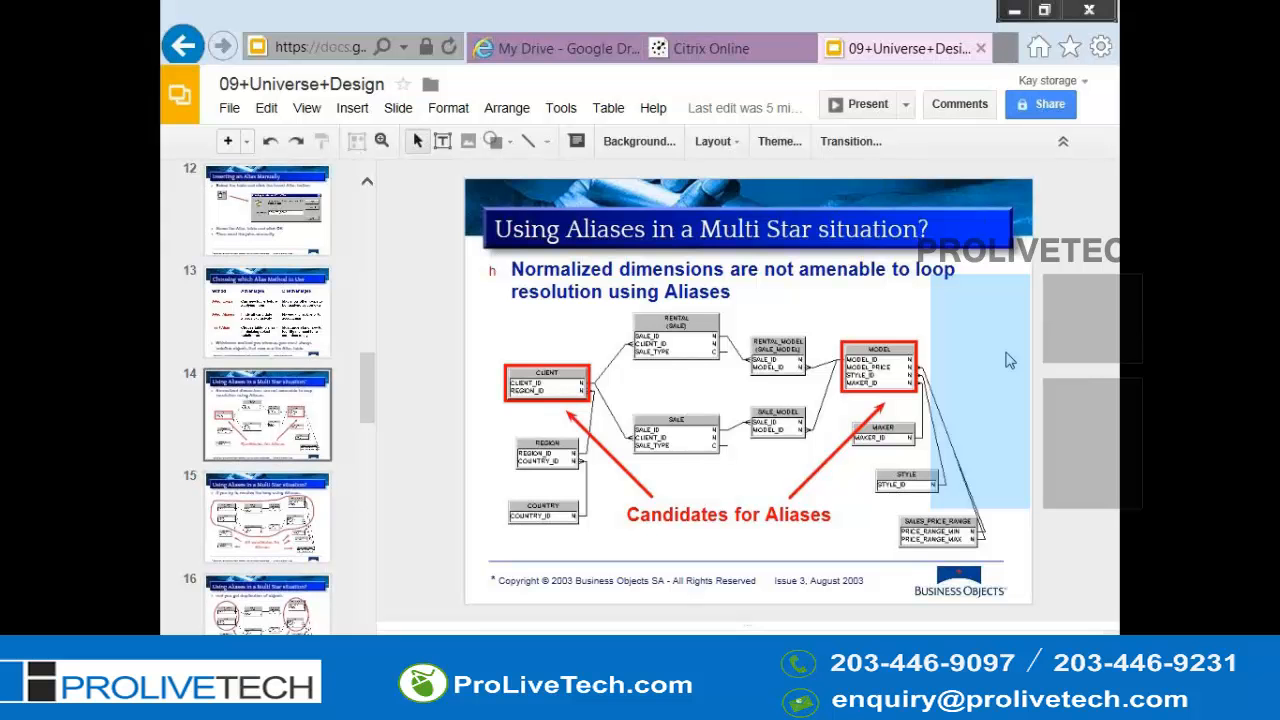
key(alt+Tab)
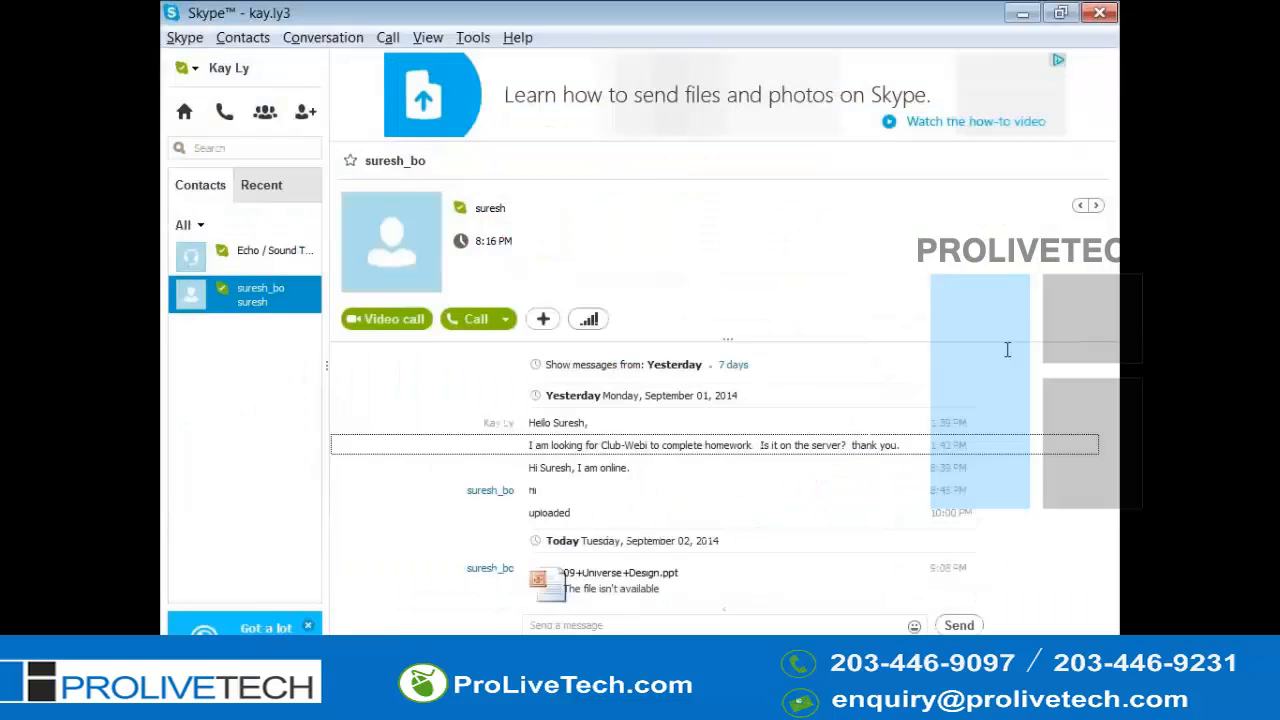
key(alt+Tab)
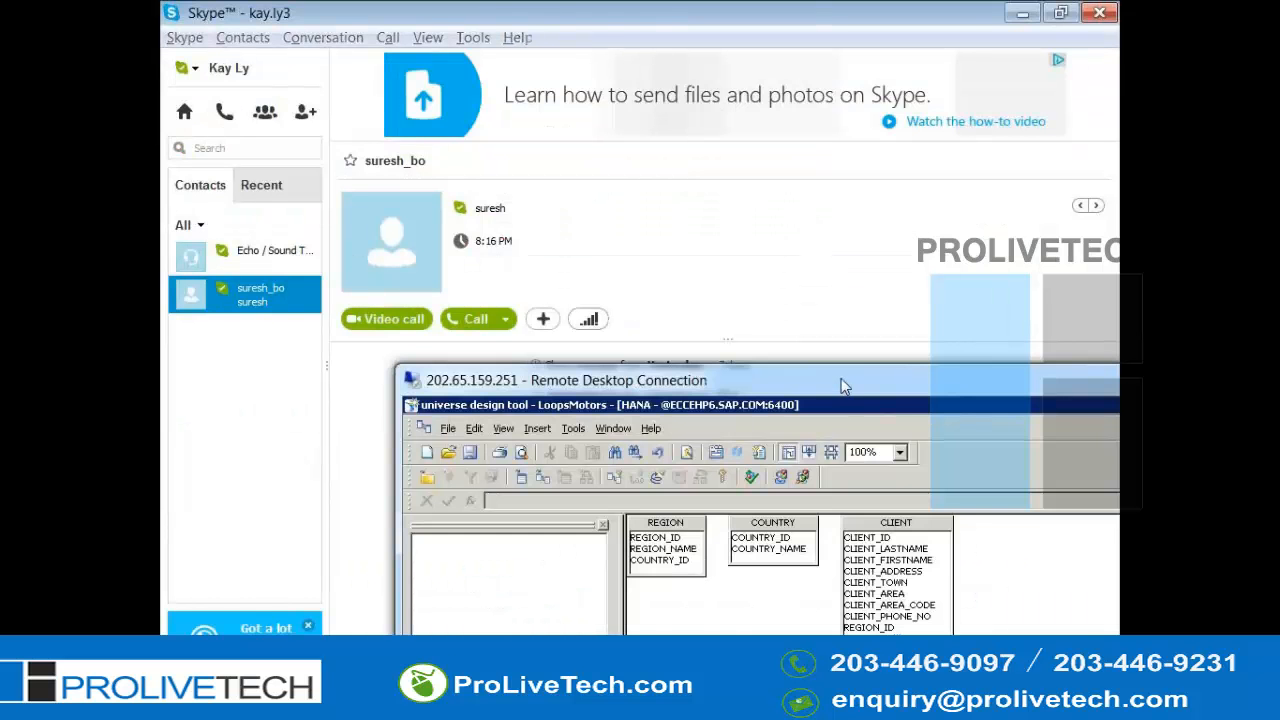
double_click(843, 380)
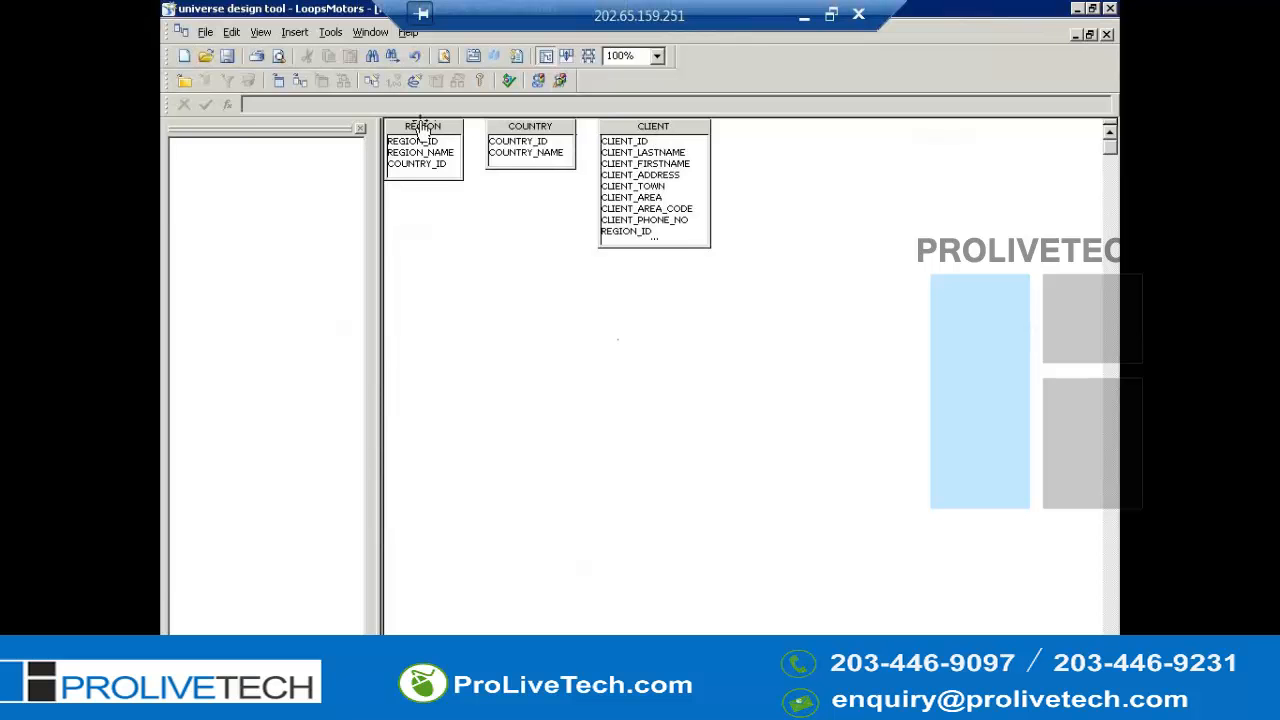
- Arrange the CLIENT, REGION and COUNTRY tables in a vertical column at the left of the structure
drag(421, 127, 691, 307)
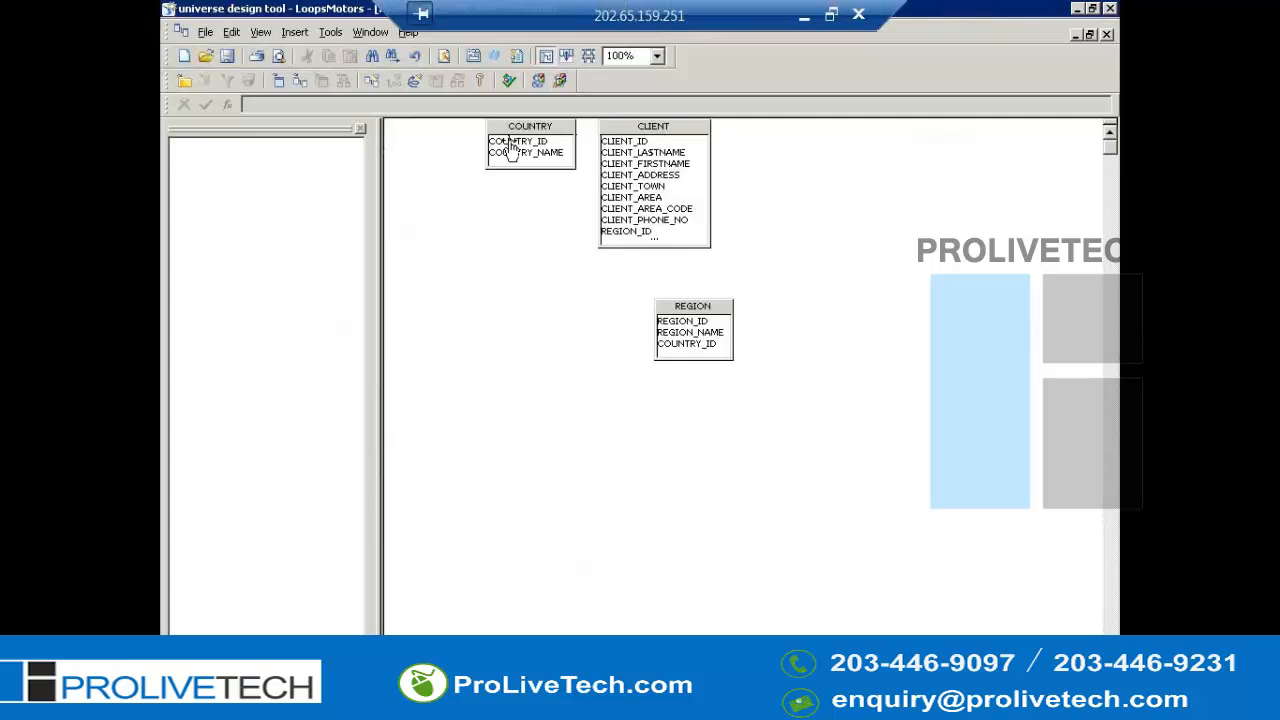
drag(635, 150, 421, 158)
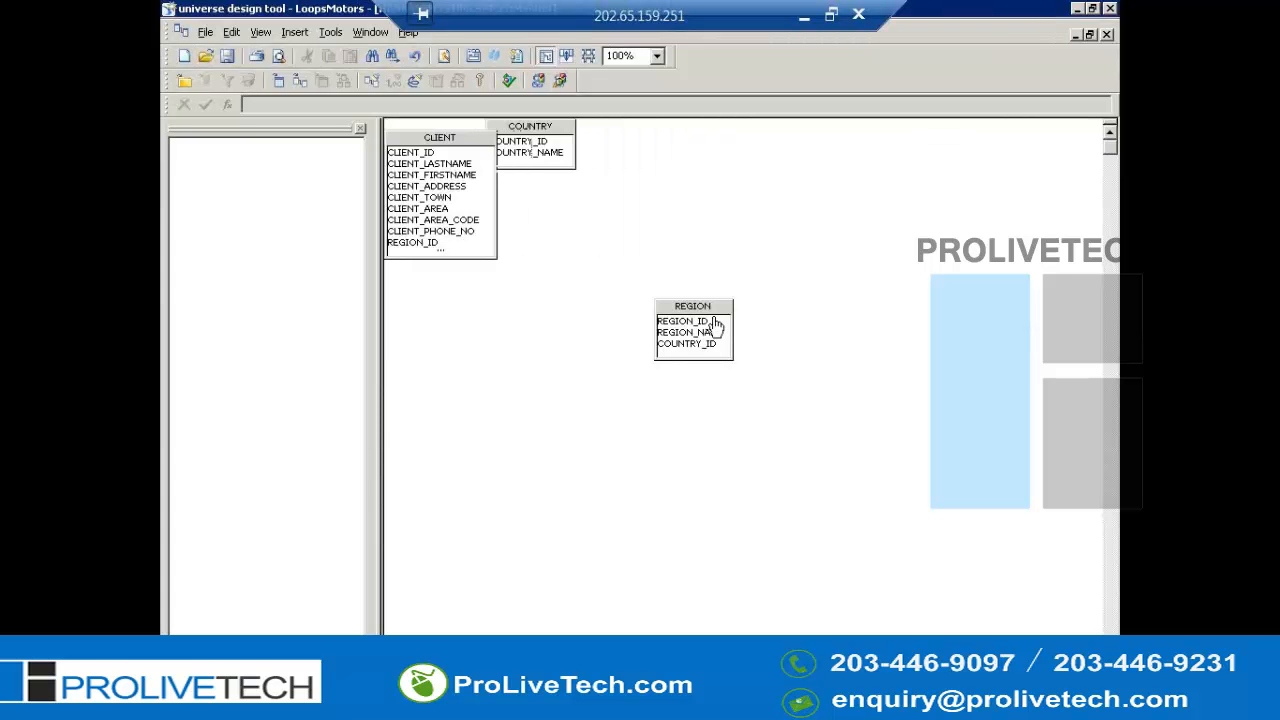
drag(697, 318, 479, 276)
drag(550, 140, 446, 409)
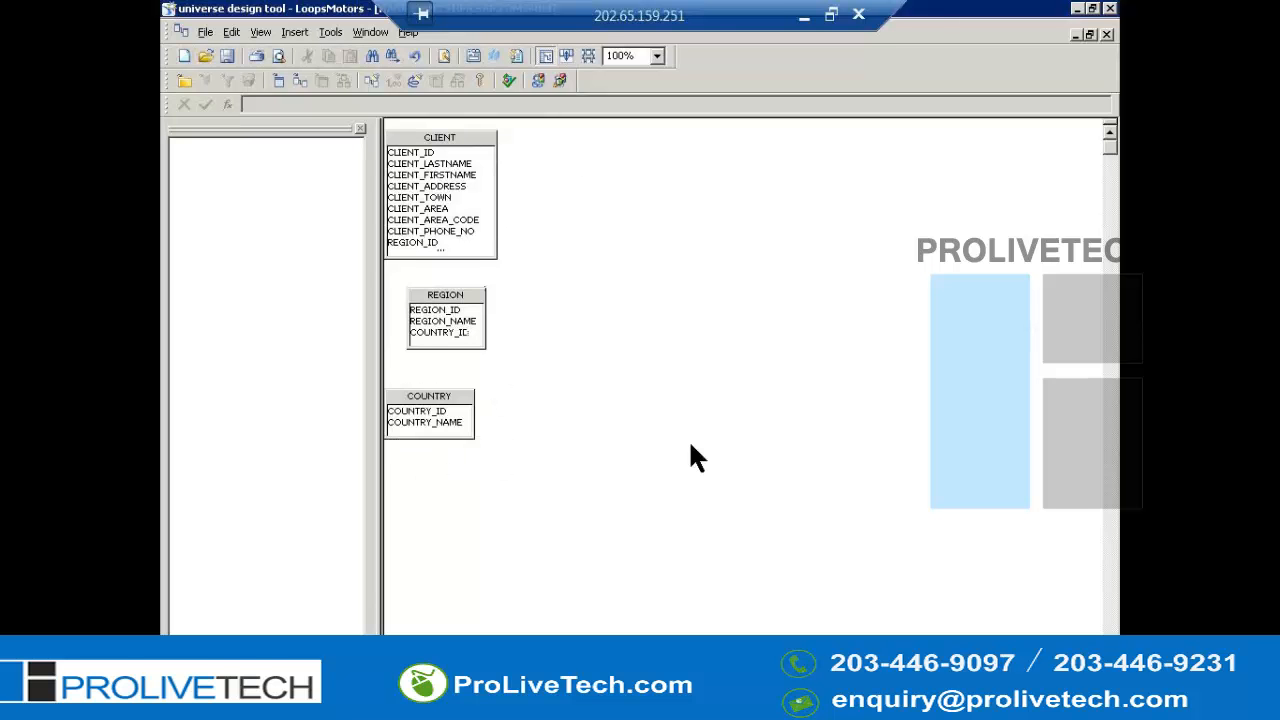
- Switch to the course slides on aliases in a multi-star situation, then return to the universe design tool
key(alt)
double_click(701, 10)
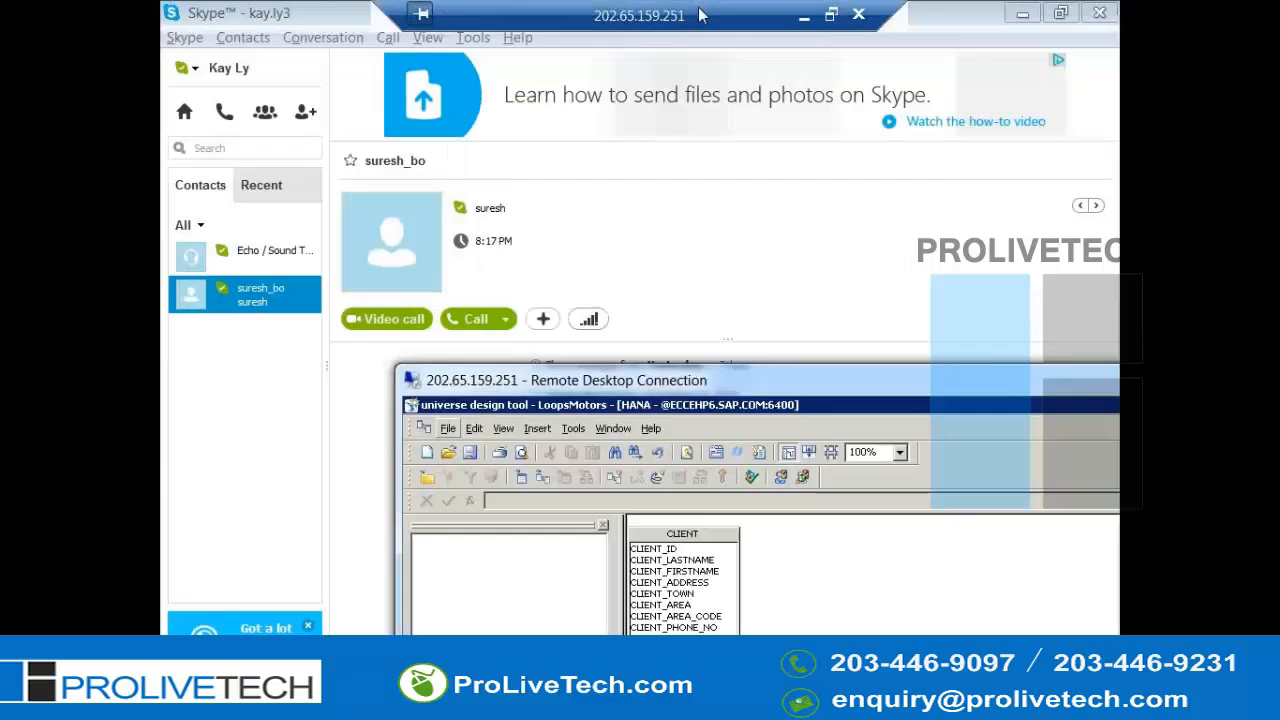
click(733, 171)
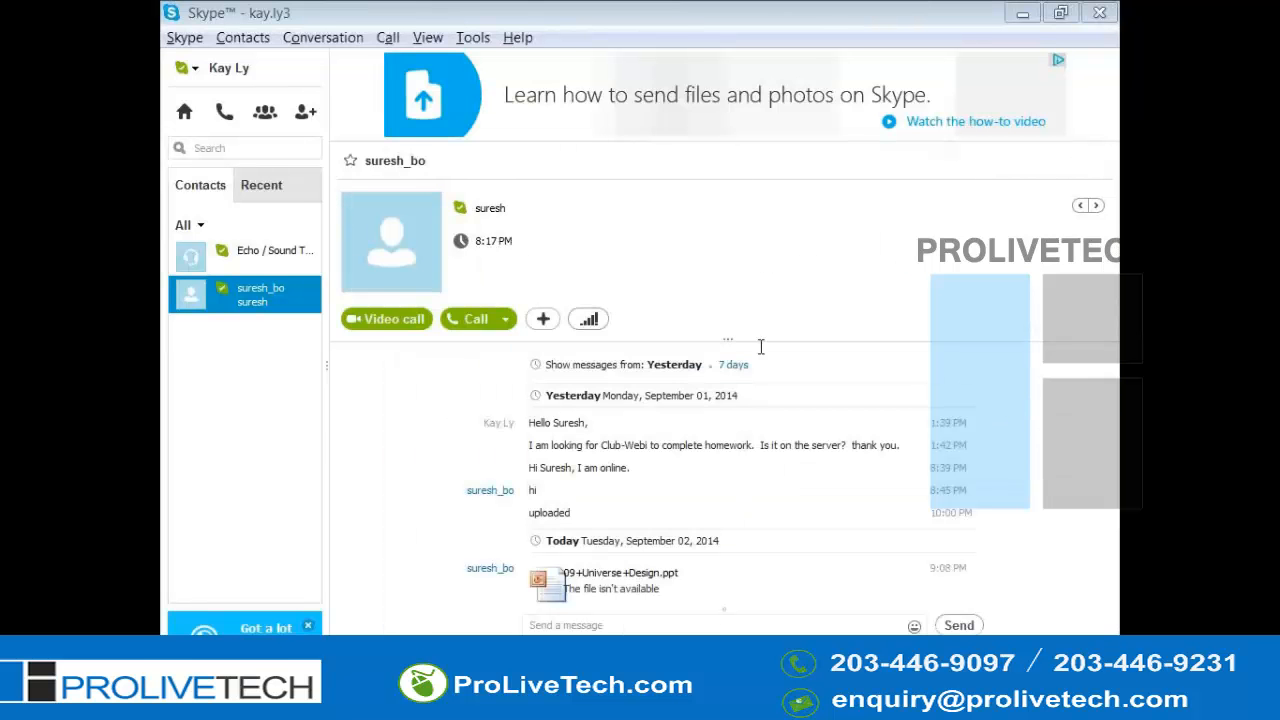
key(alt+Tab)
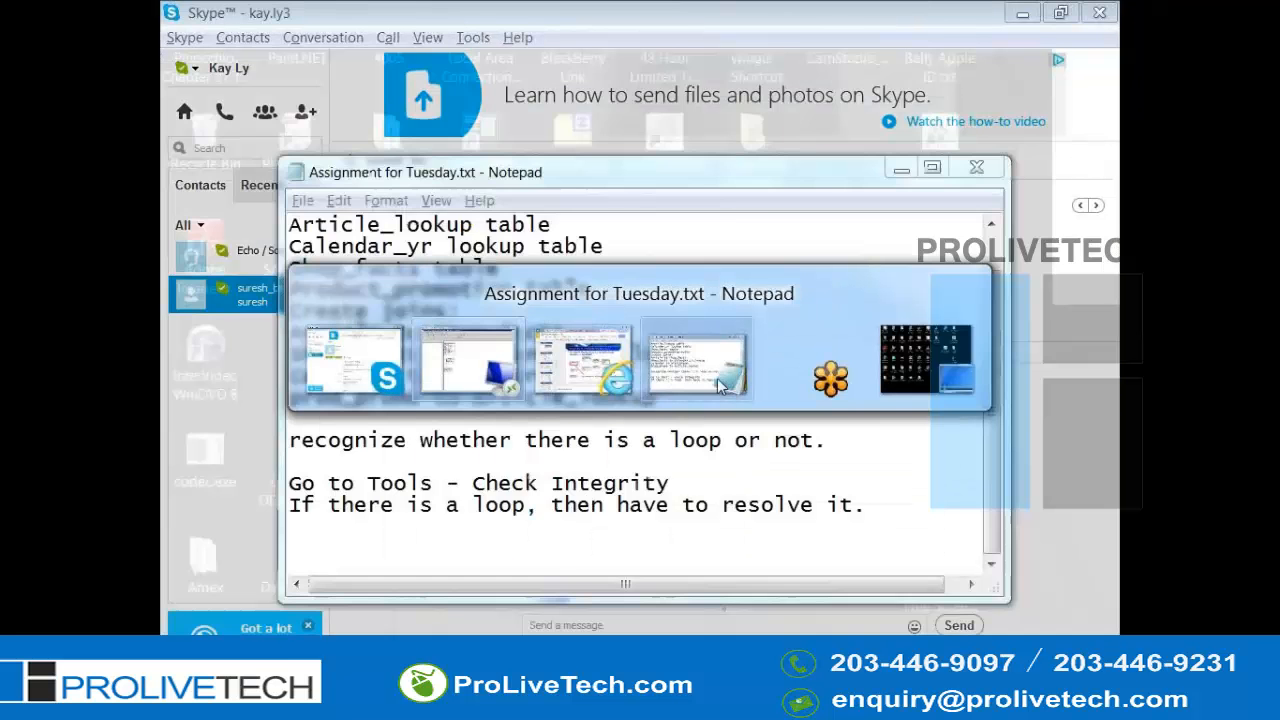
key(shift+Tab)
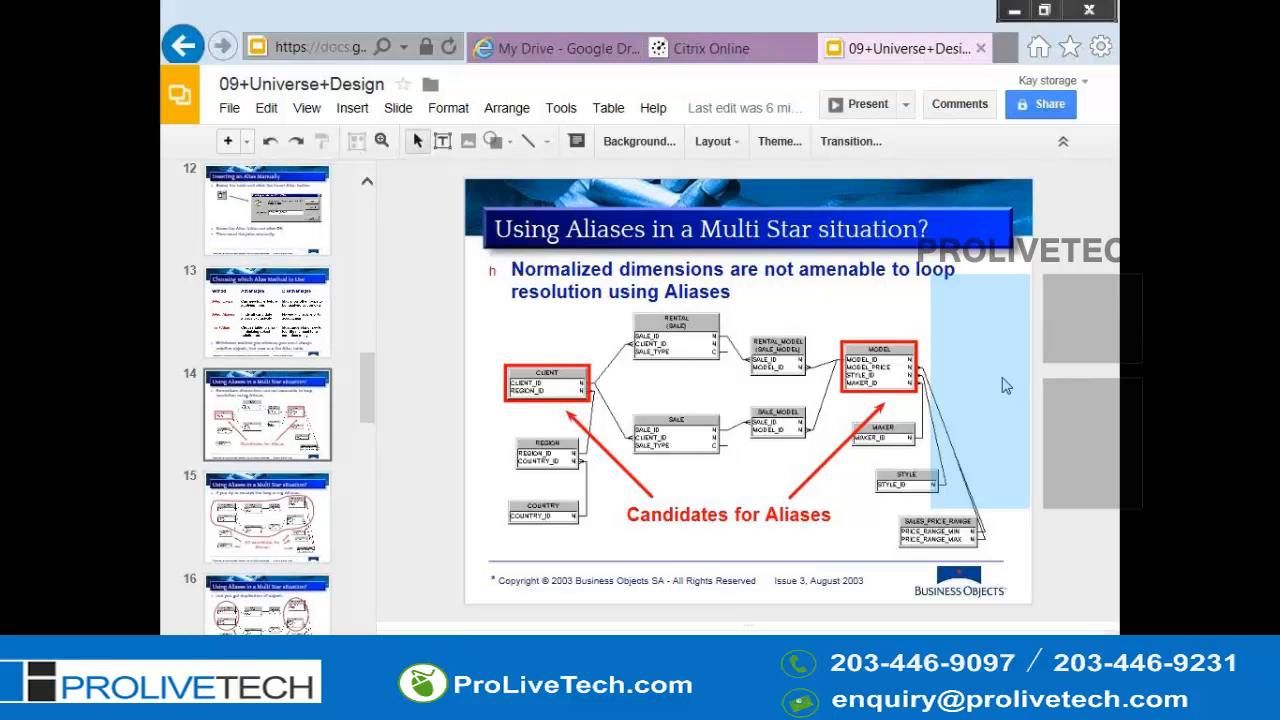
key(alt+Tab)
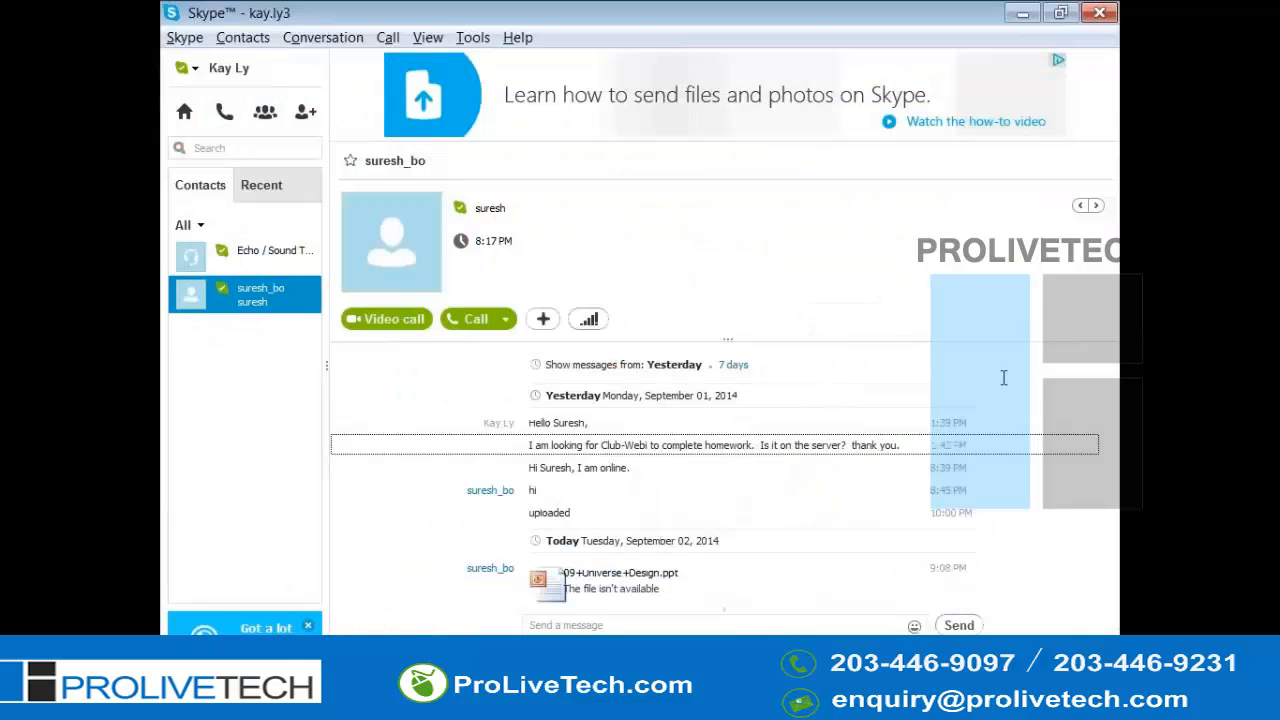
key(alt+Tab)
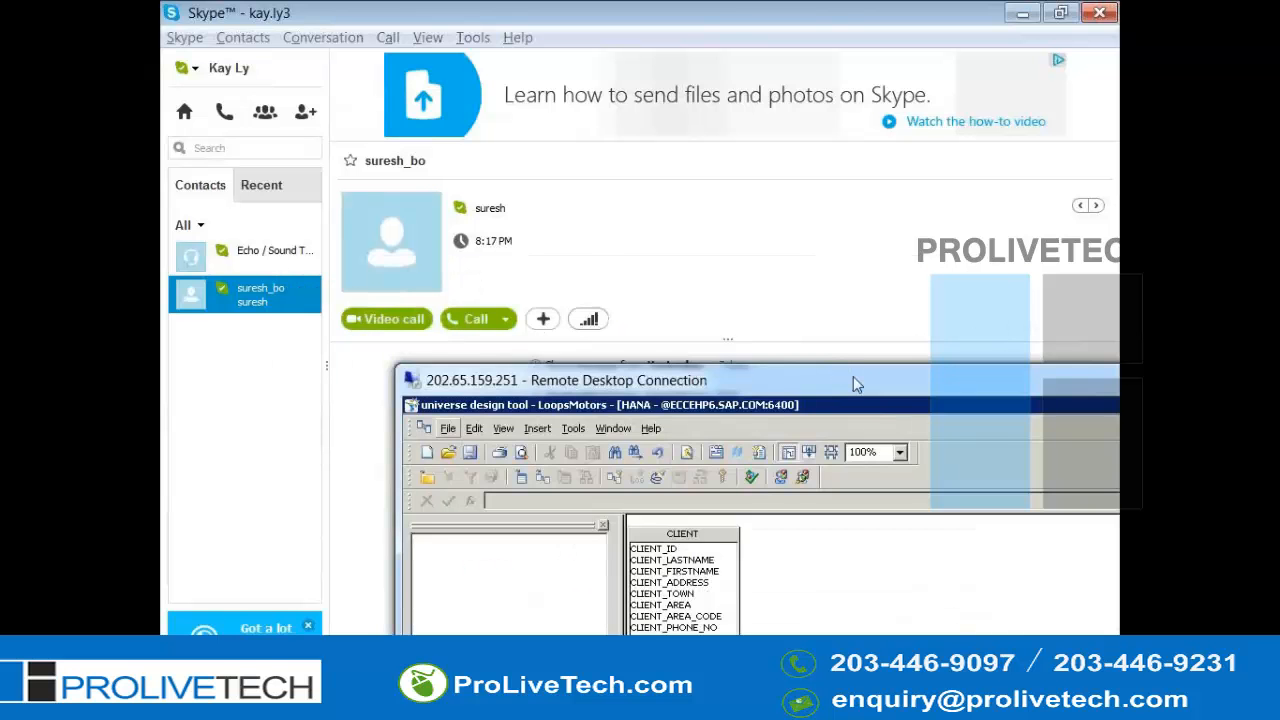
double_click(857, 380)
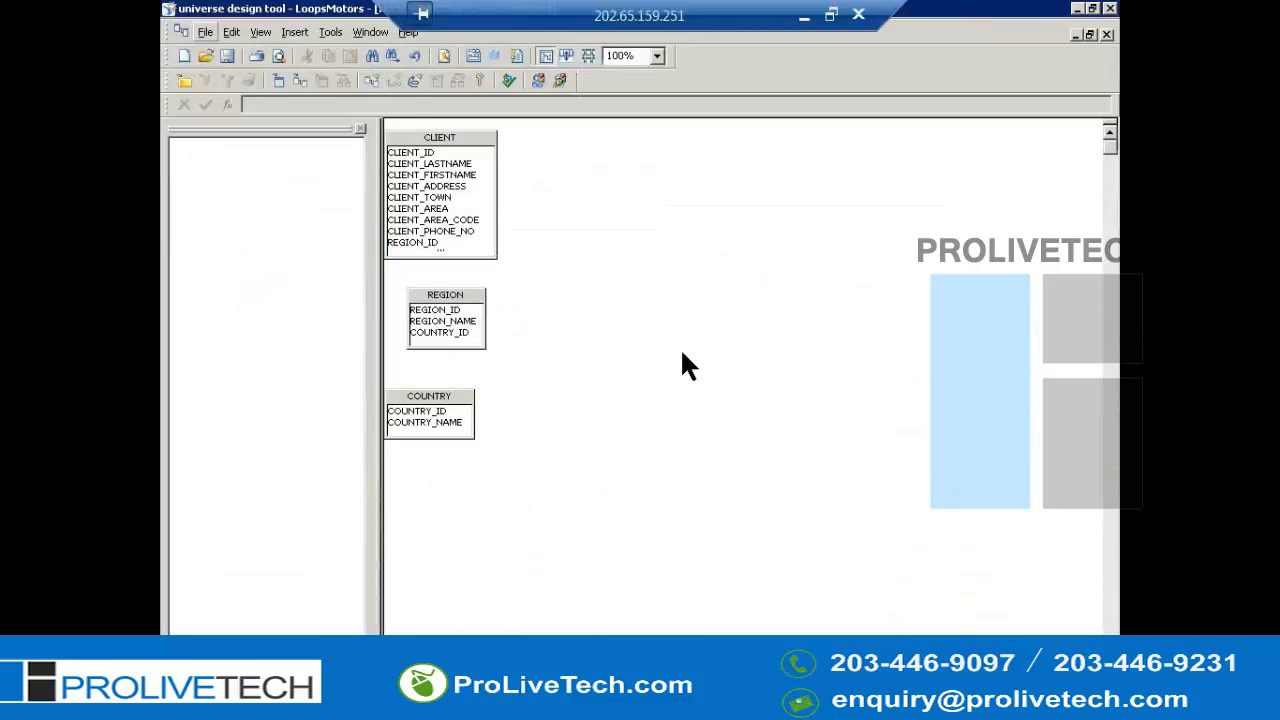
- Open the table browser, insert the SALE table into the structure and close the browser
key(alt+i)
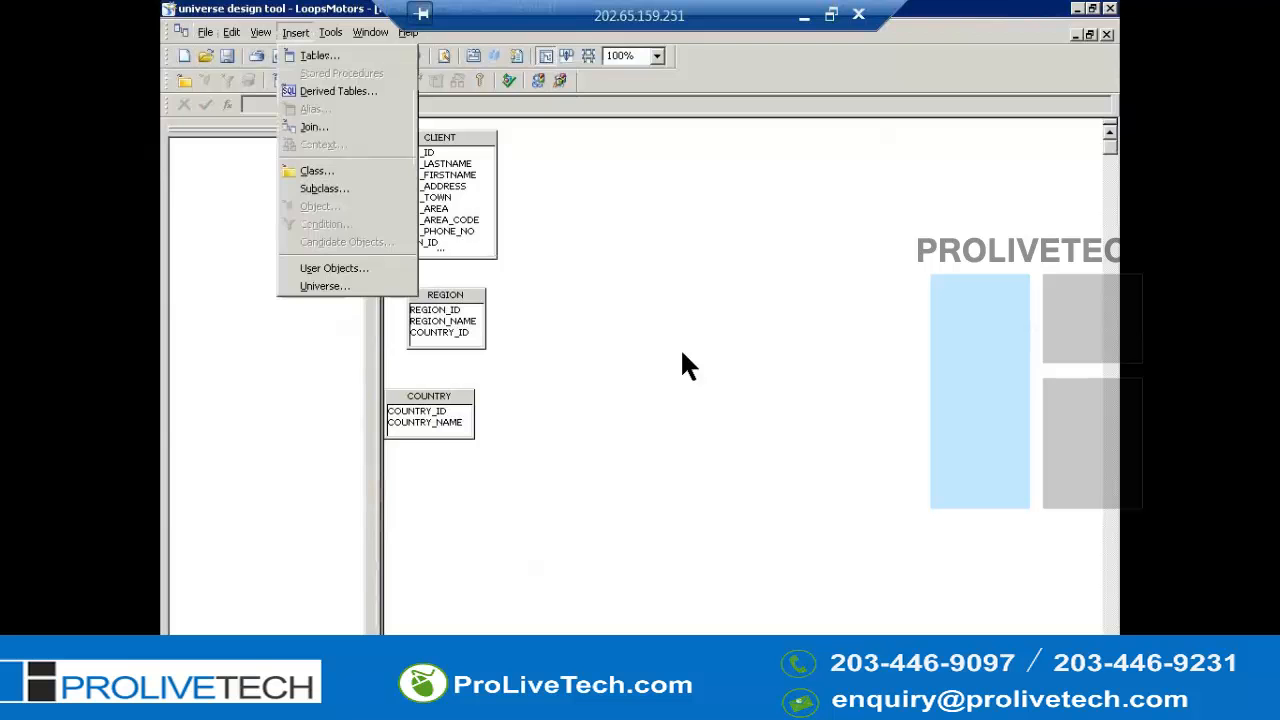
key(Return)
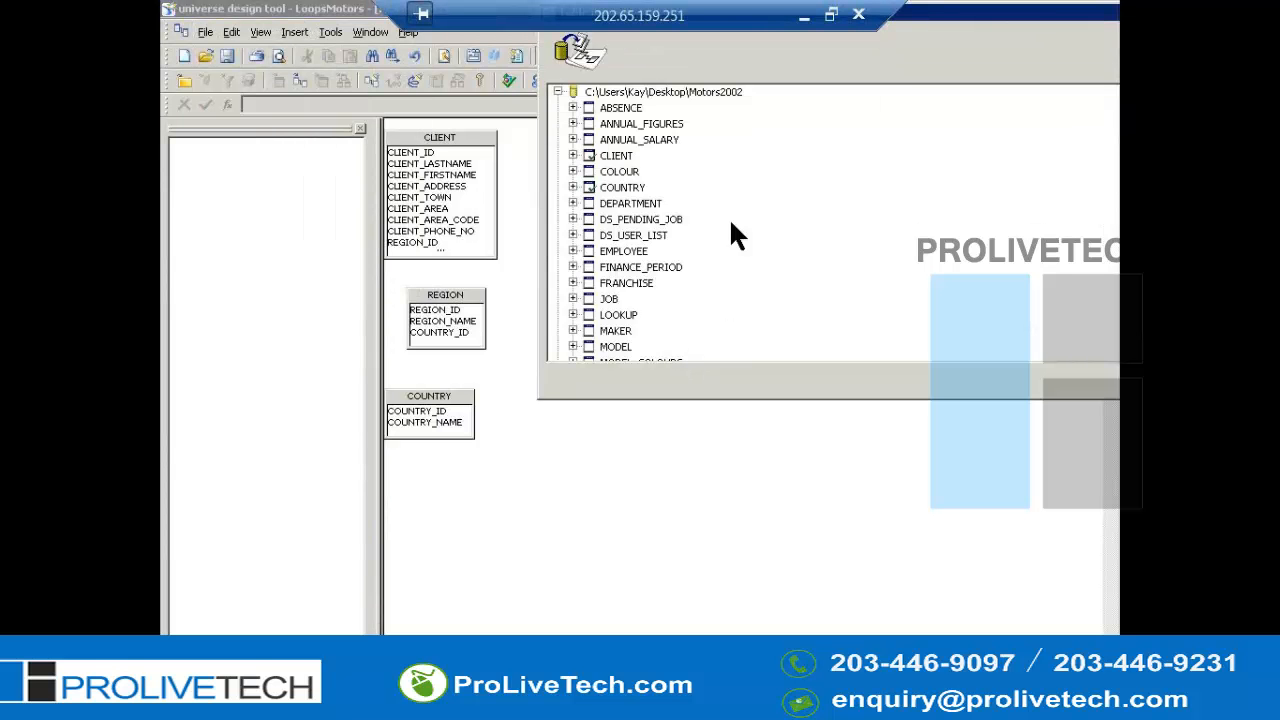
key(r)
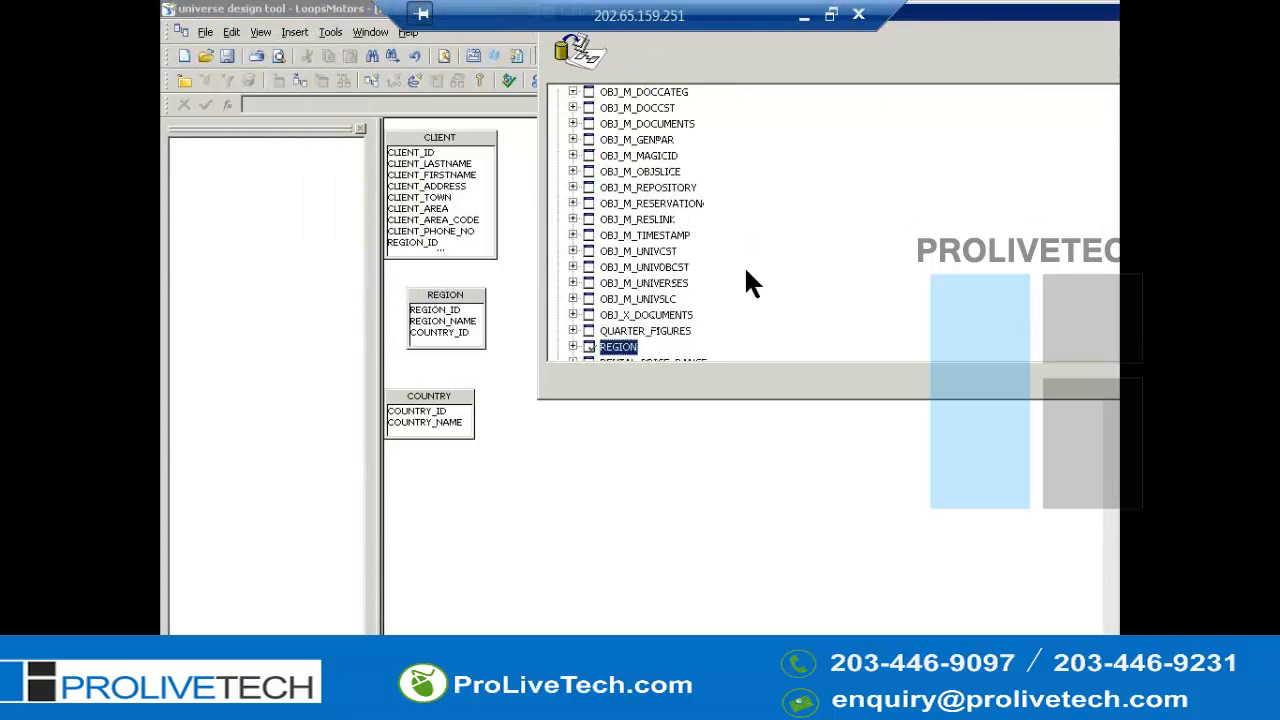
key(Down)
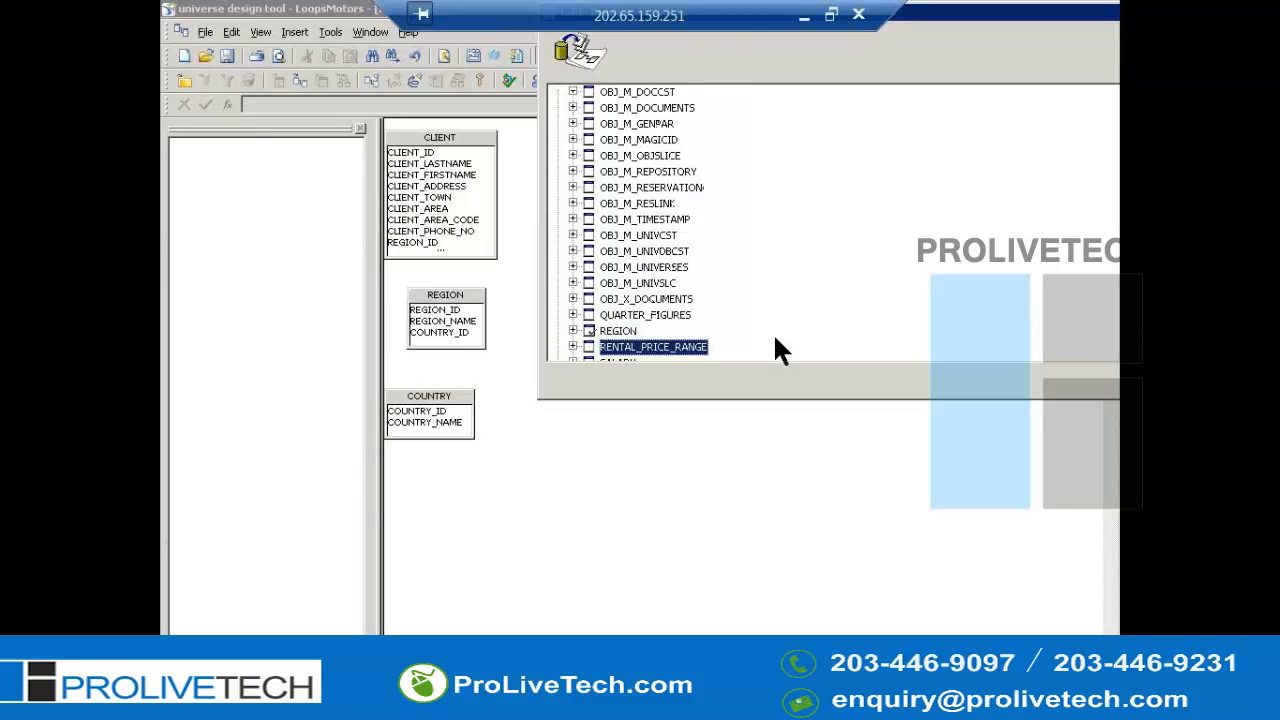
key(Down)
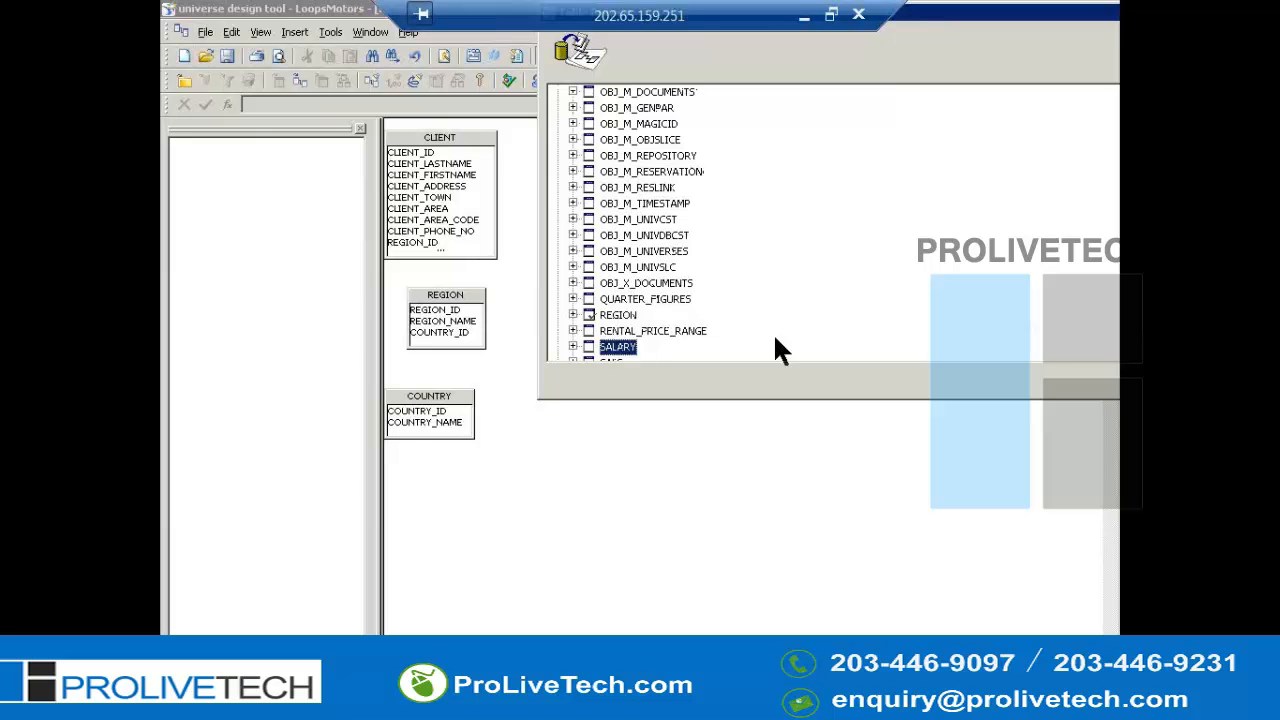
key(Up)
key(Down)
key(Down)
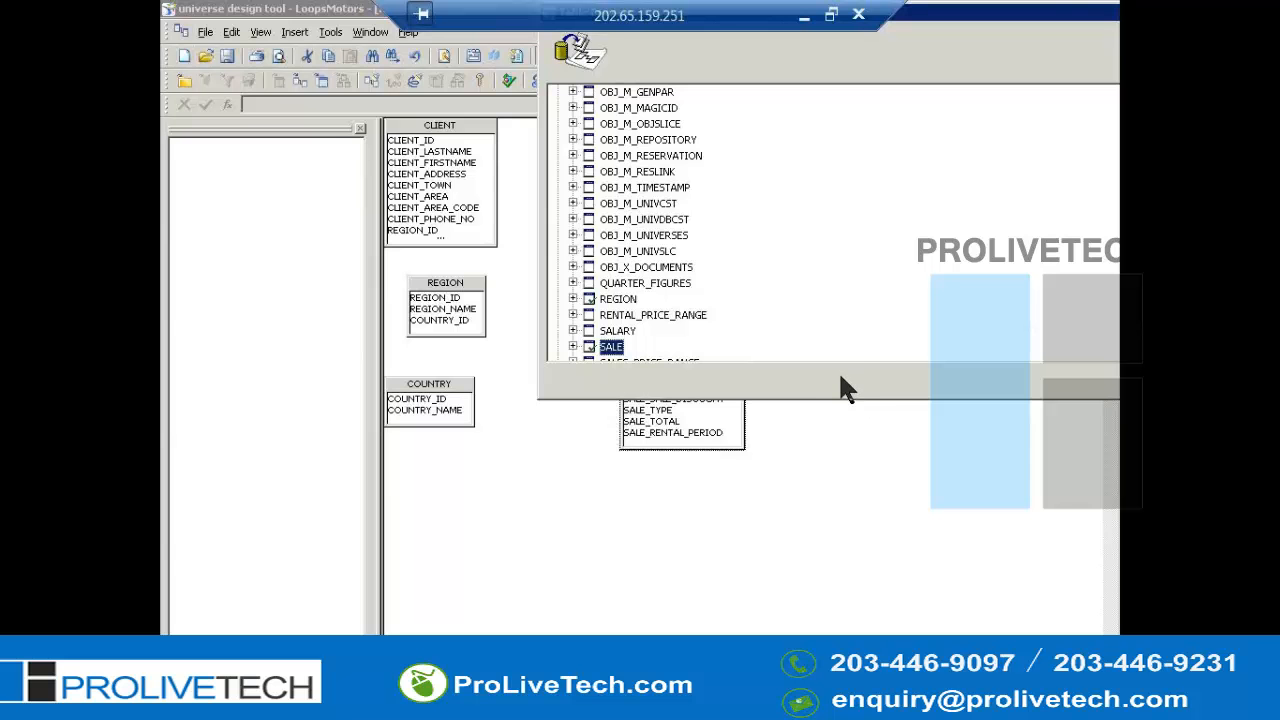
key(Escape)
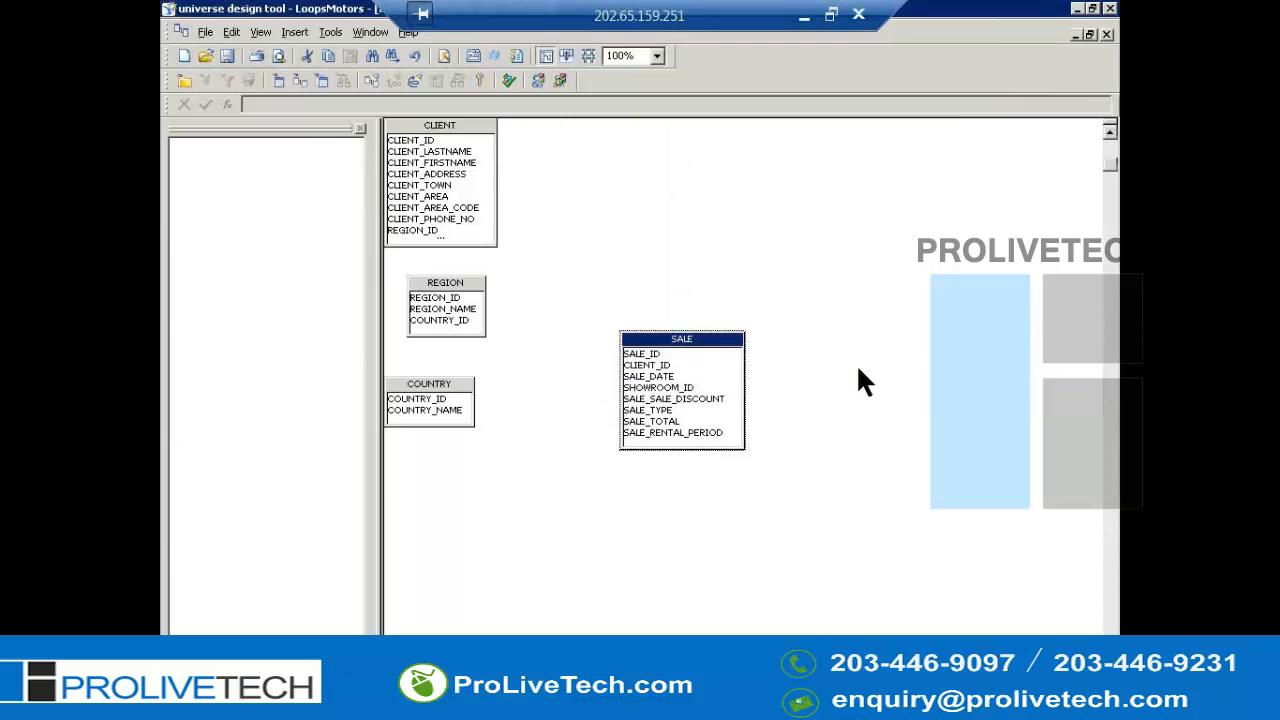
- Move the SALE table up beside the REGION table
click(828, 357)
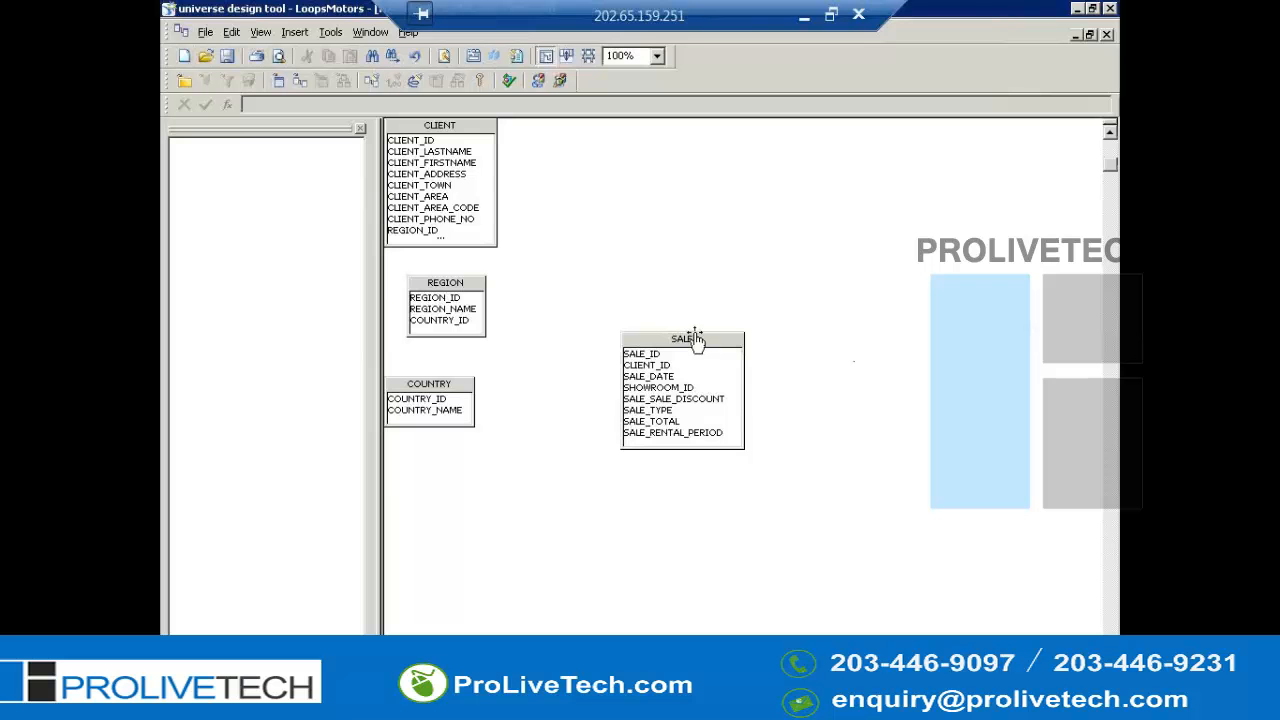
drag(693, 338, 652, 284)
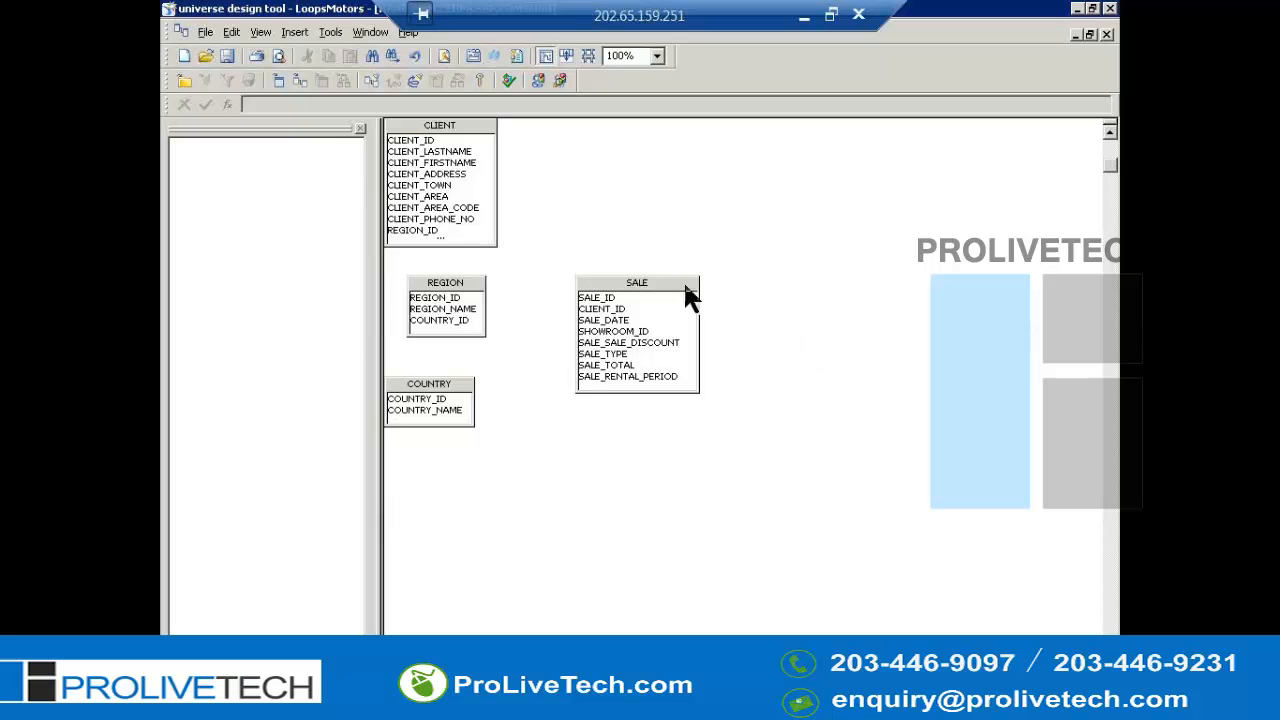
right_click(638, 284)
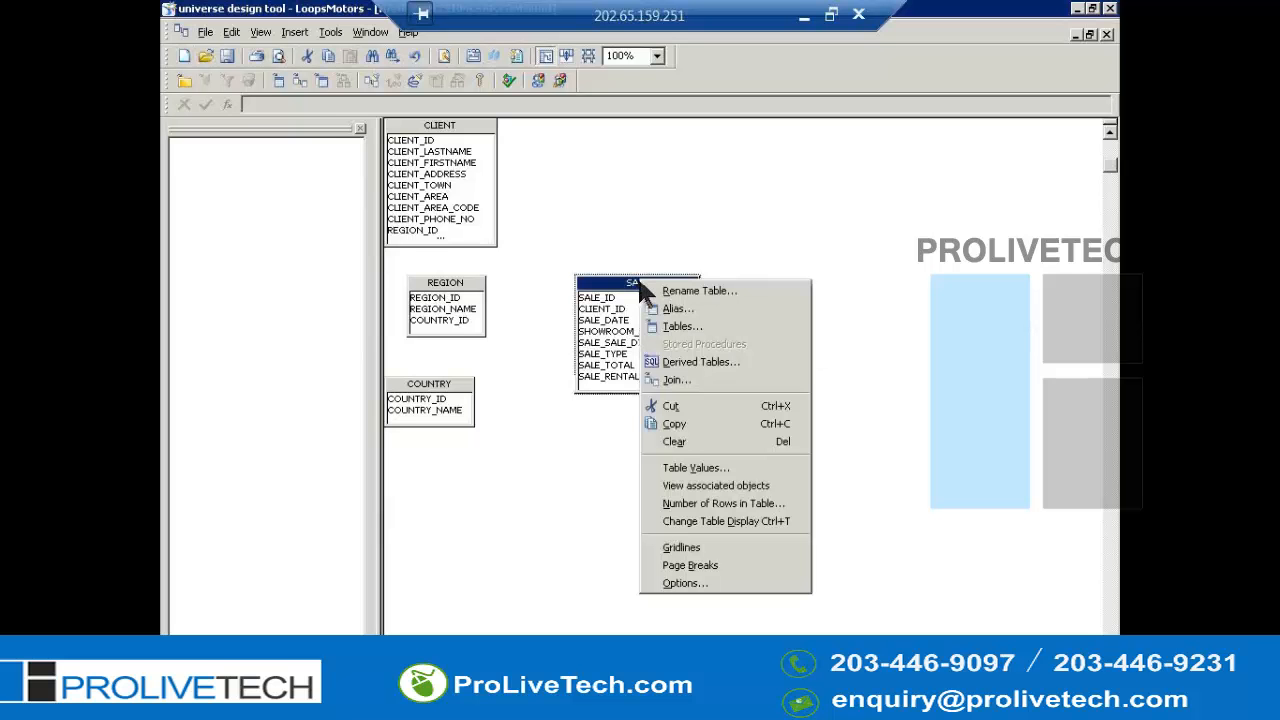
click(886, 305)
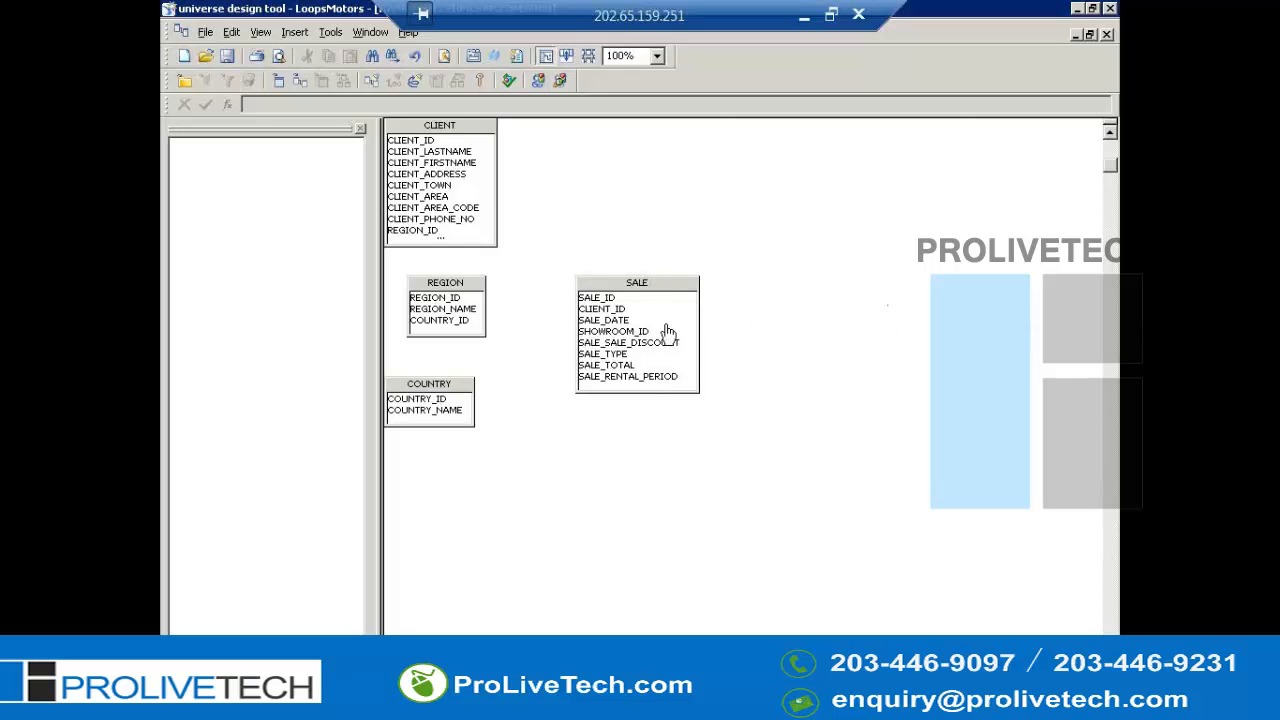
- View the column values of SALE_TYPE in the SALE table, then close the values window
right_click(624, 366)
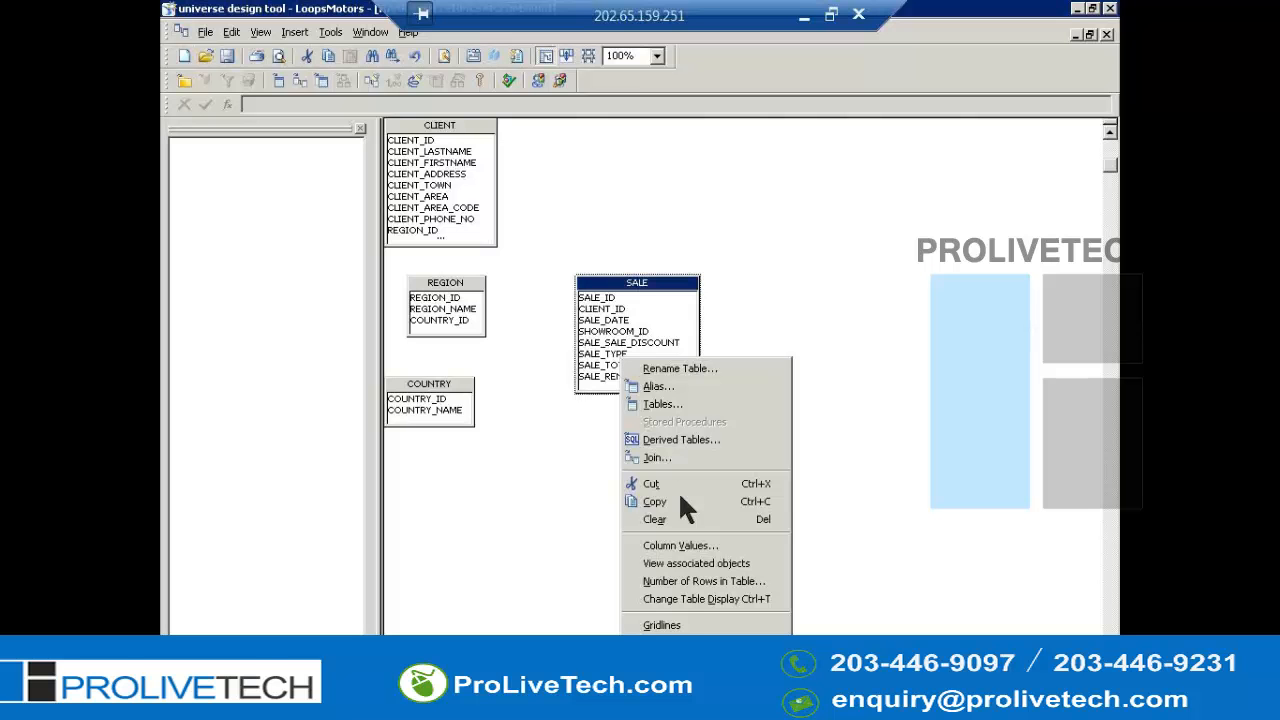
click(719, 548)
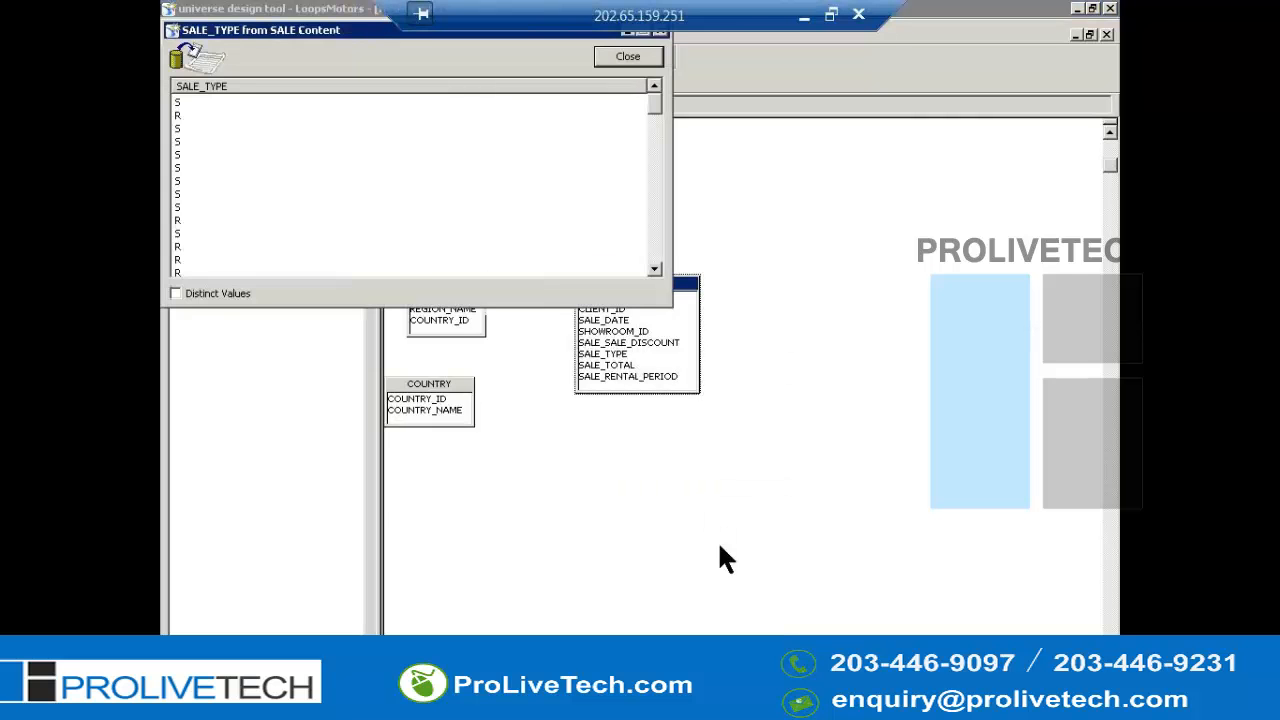
click(629, 63)
click(632, 63)
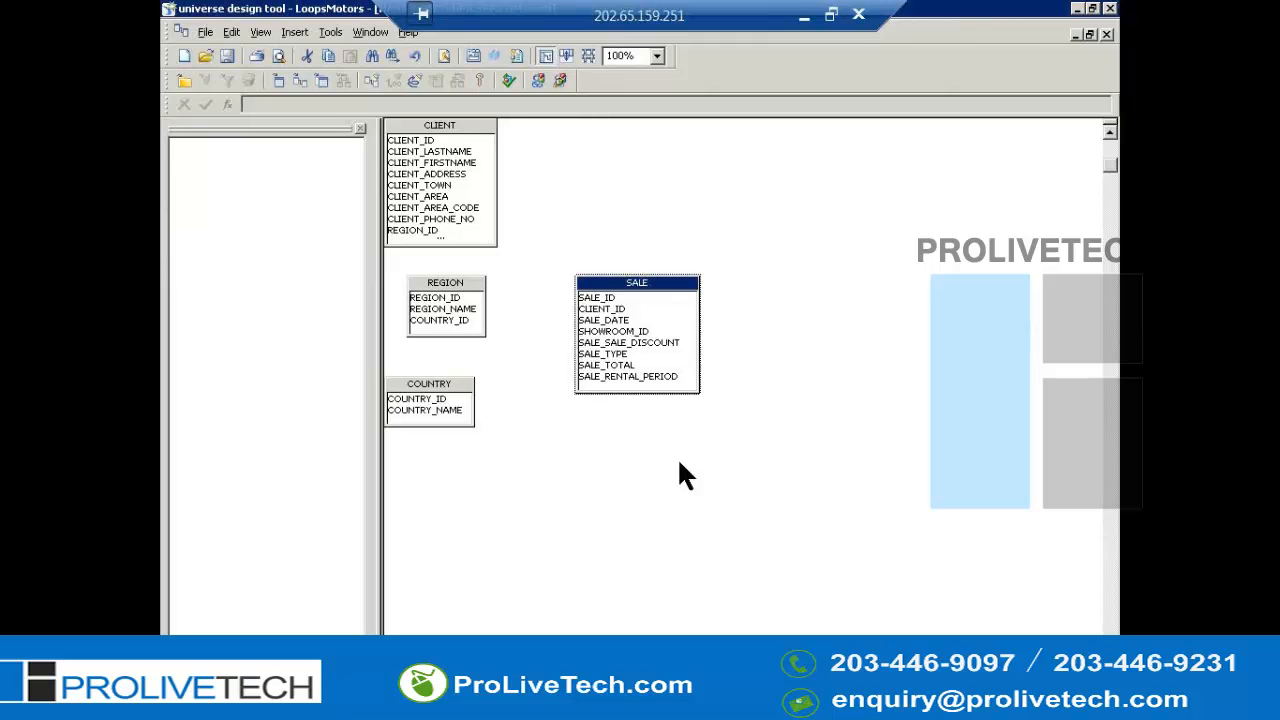
- Start a new join from the SALE table and choose SALE as the first table
right_click(648, 285)
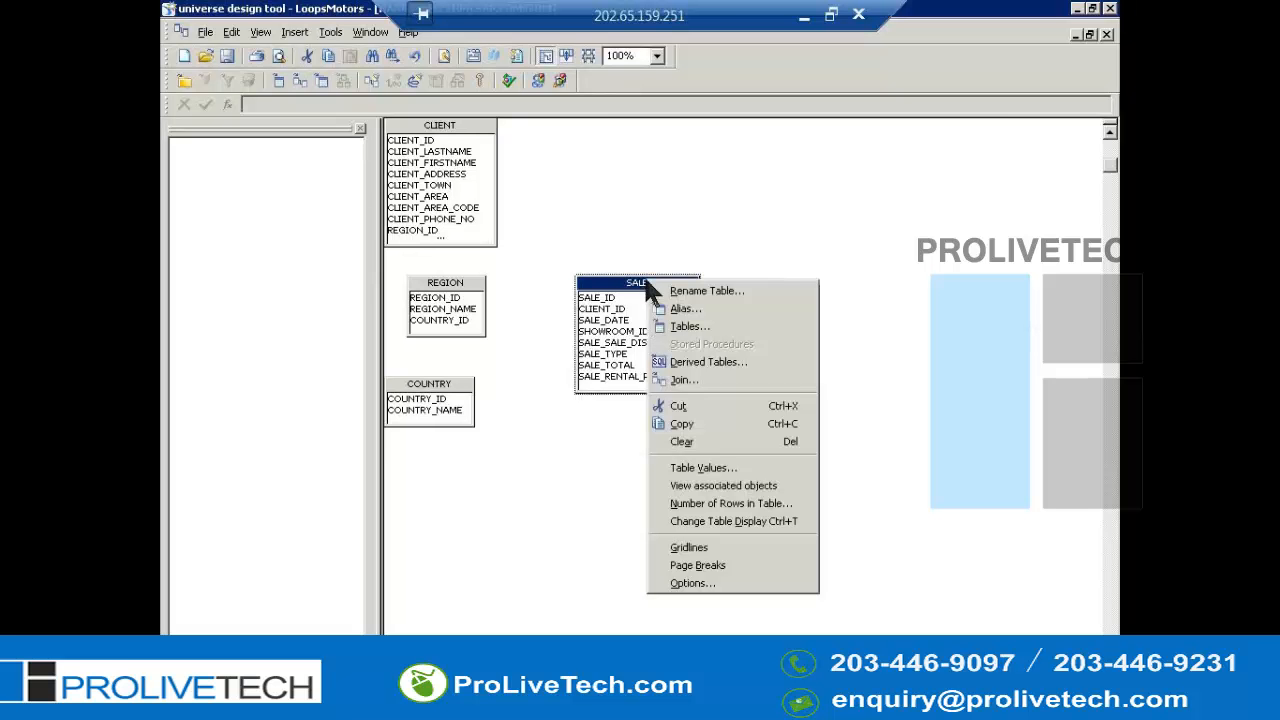
key(j)
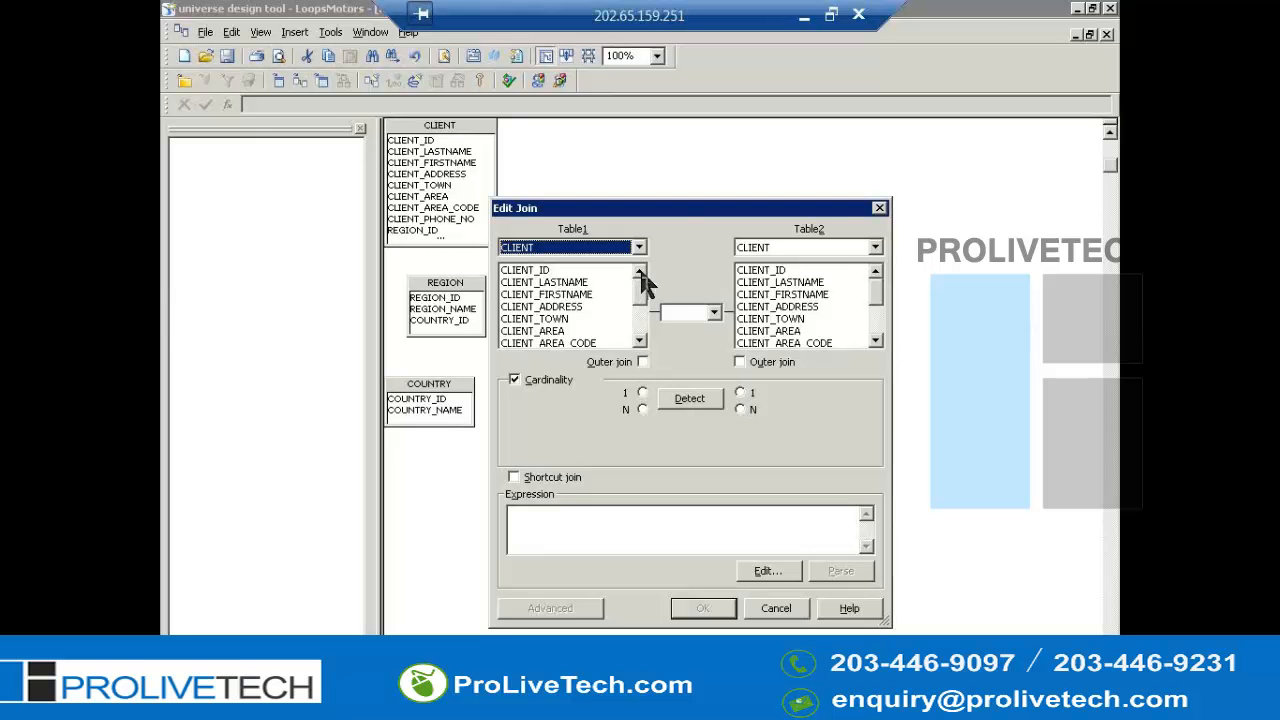
click(585, 296)
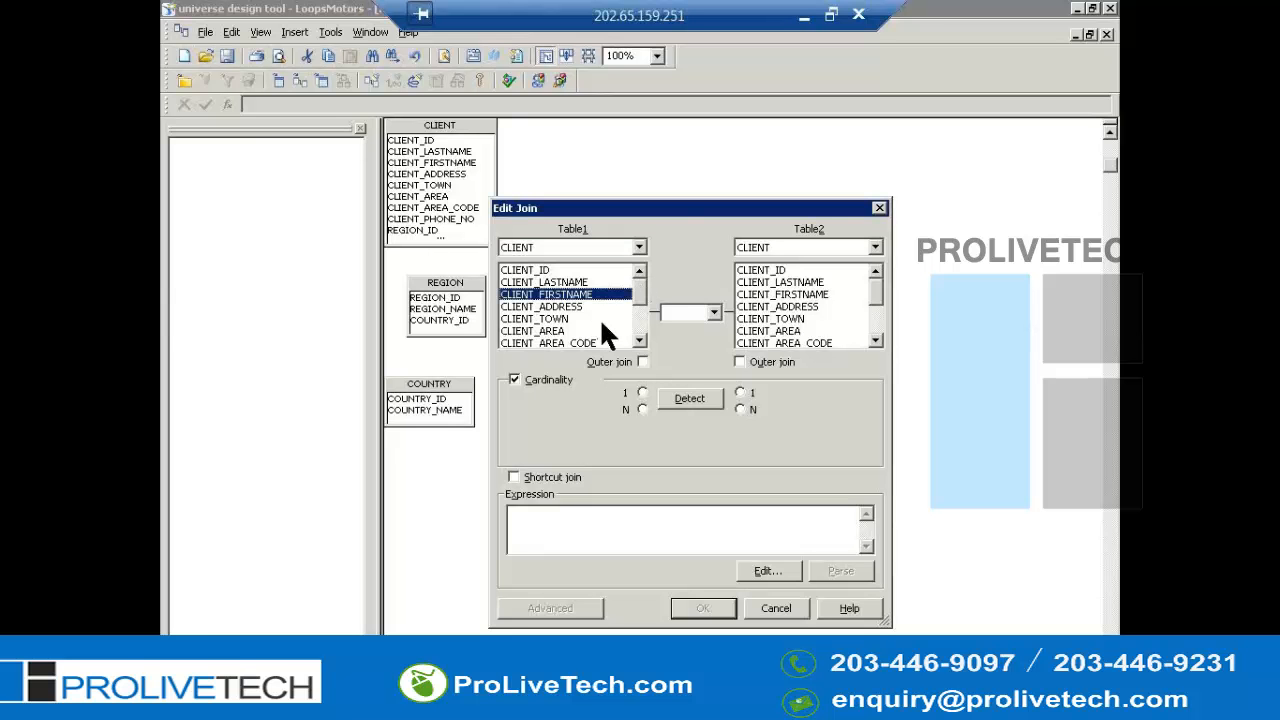
scroll(585, 320, down, 2)
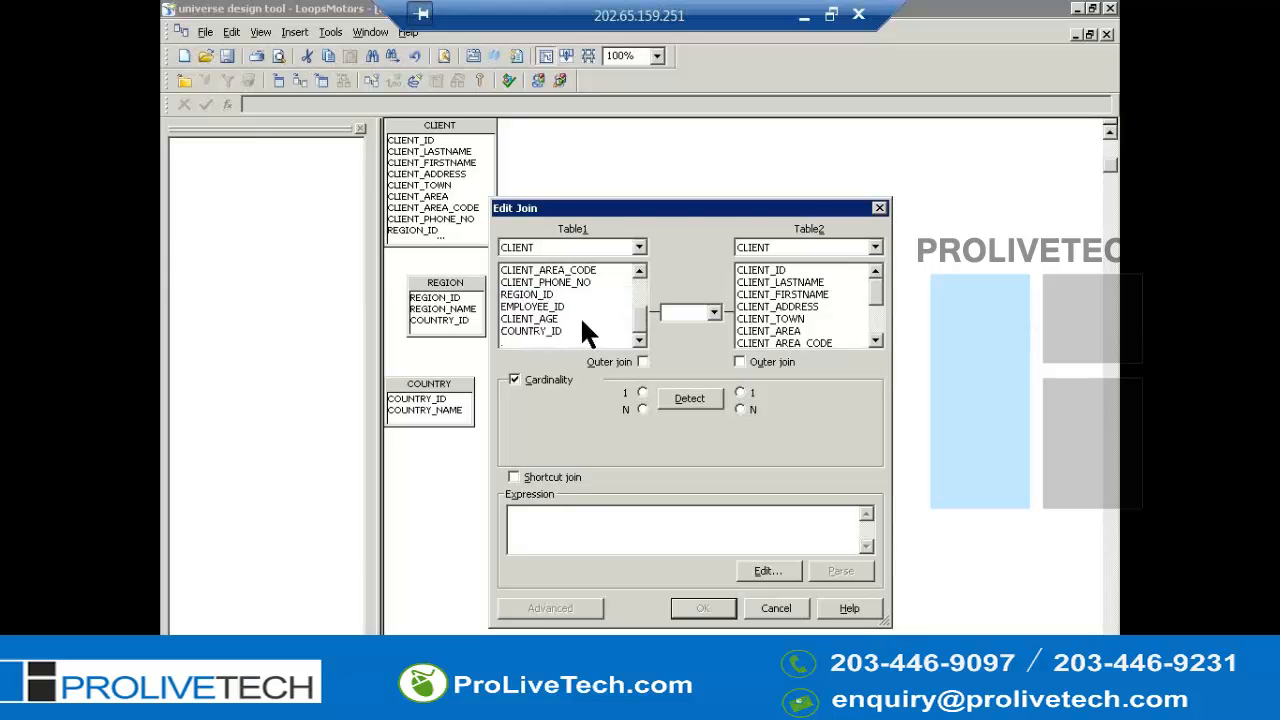
scroll(559, 325, up, 2)
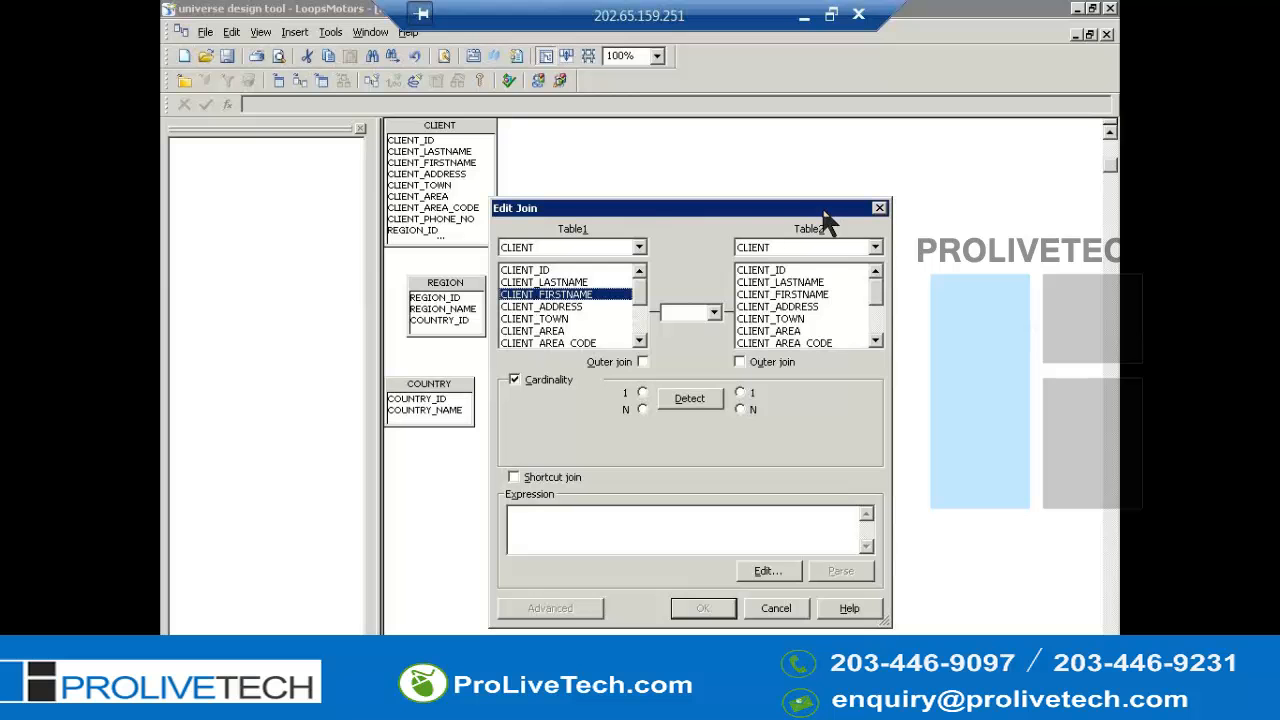
click(638, 248)
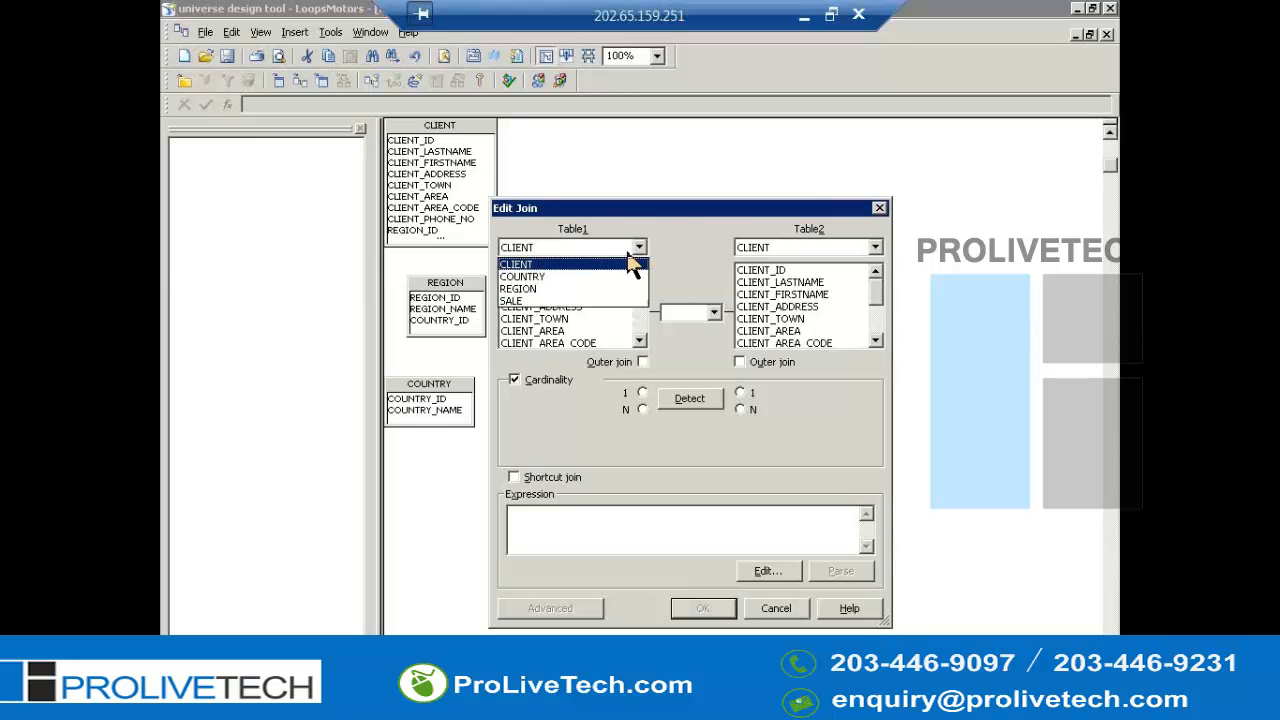
click(641, 258)
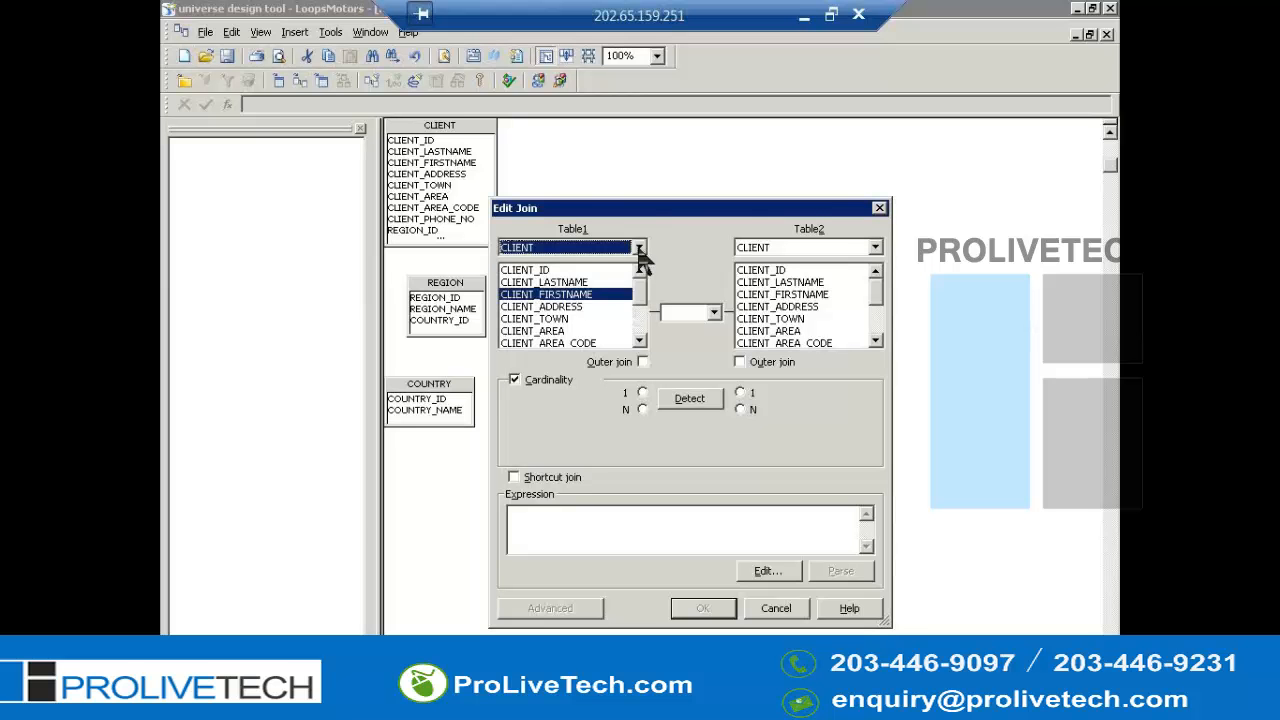
click(639, 249)
scroll(638, 252, down, 3)
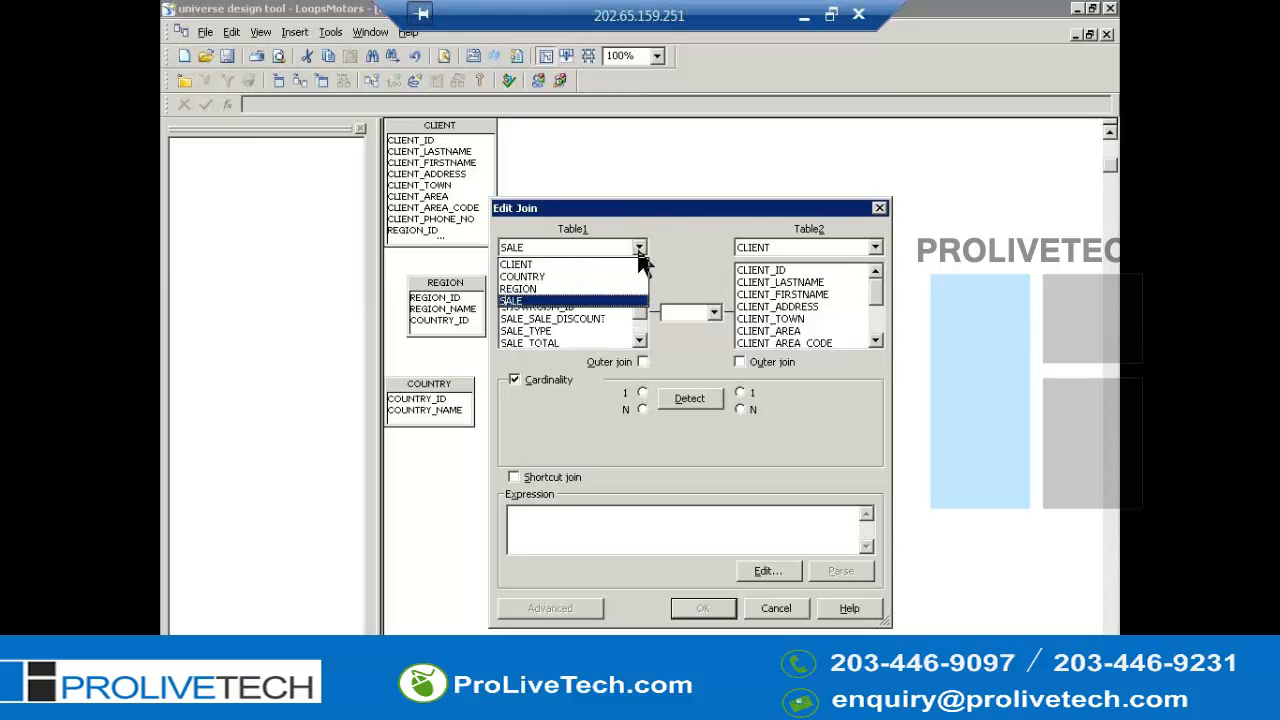
click(574, 302)
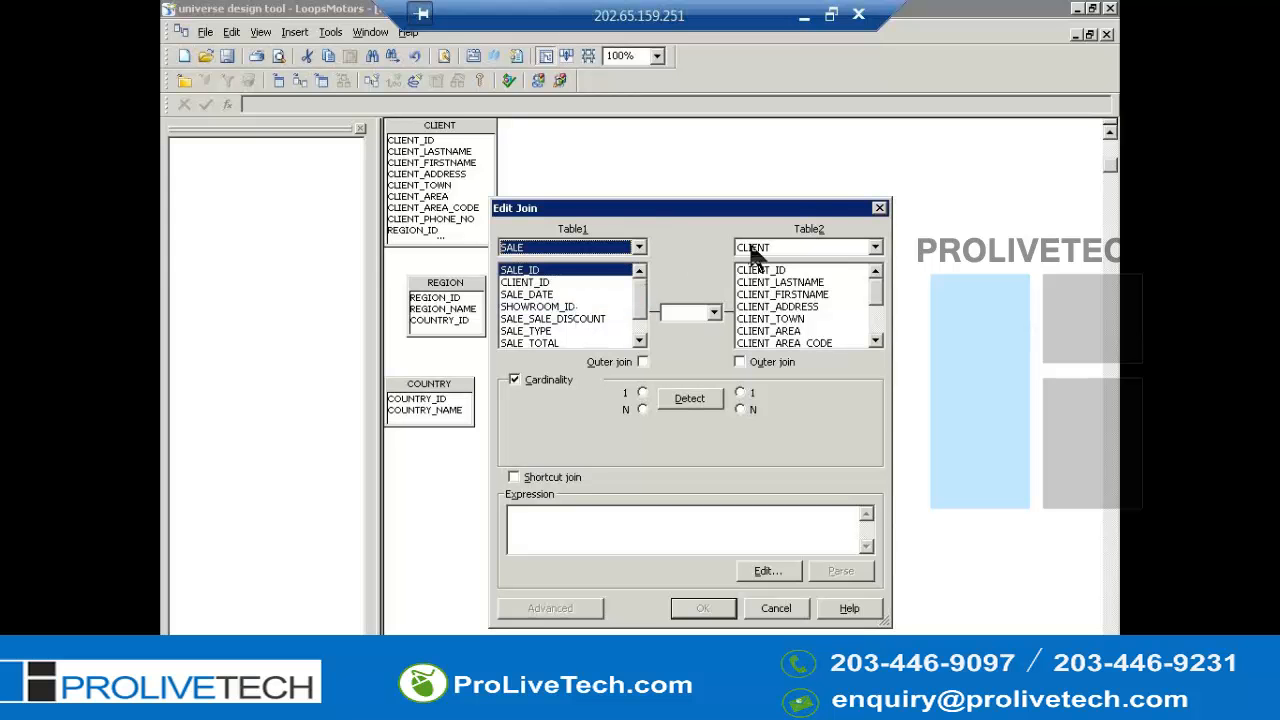
- In the new join, set the second table to SALE and pair SALE_TYPE with SALE_TYPE
click(755, 249)
key(s)
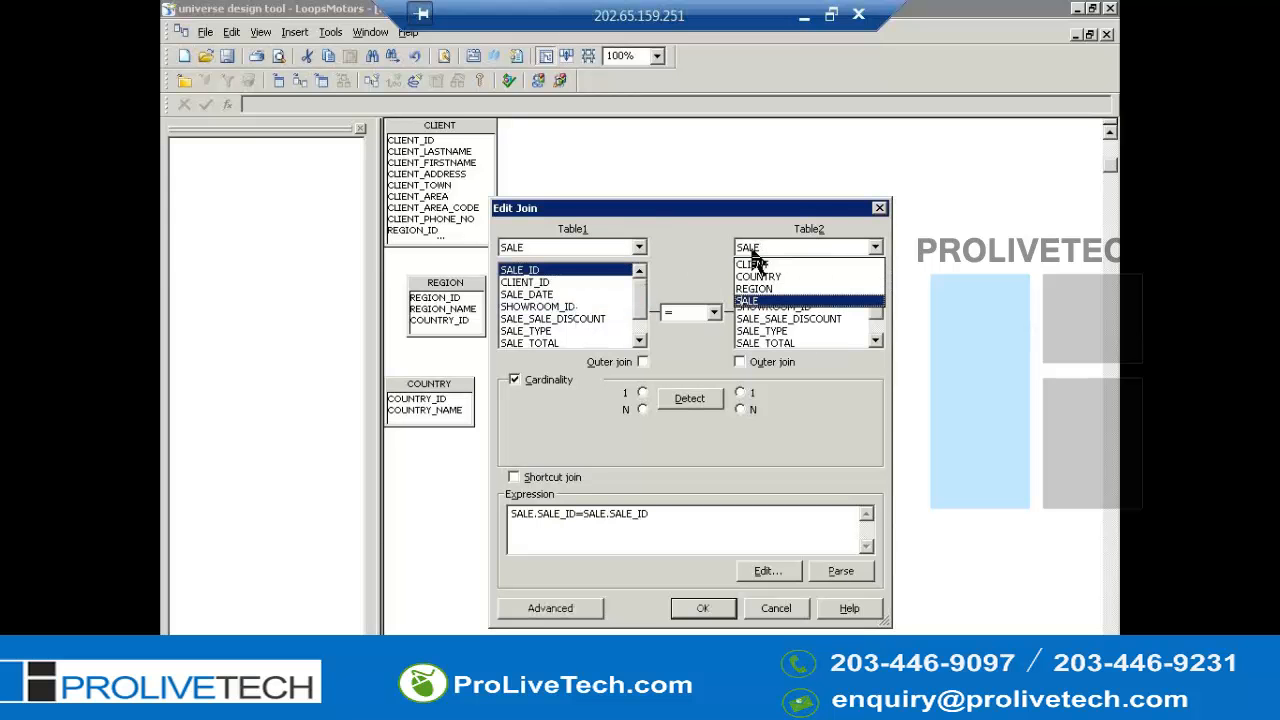
click(750, 302)
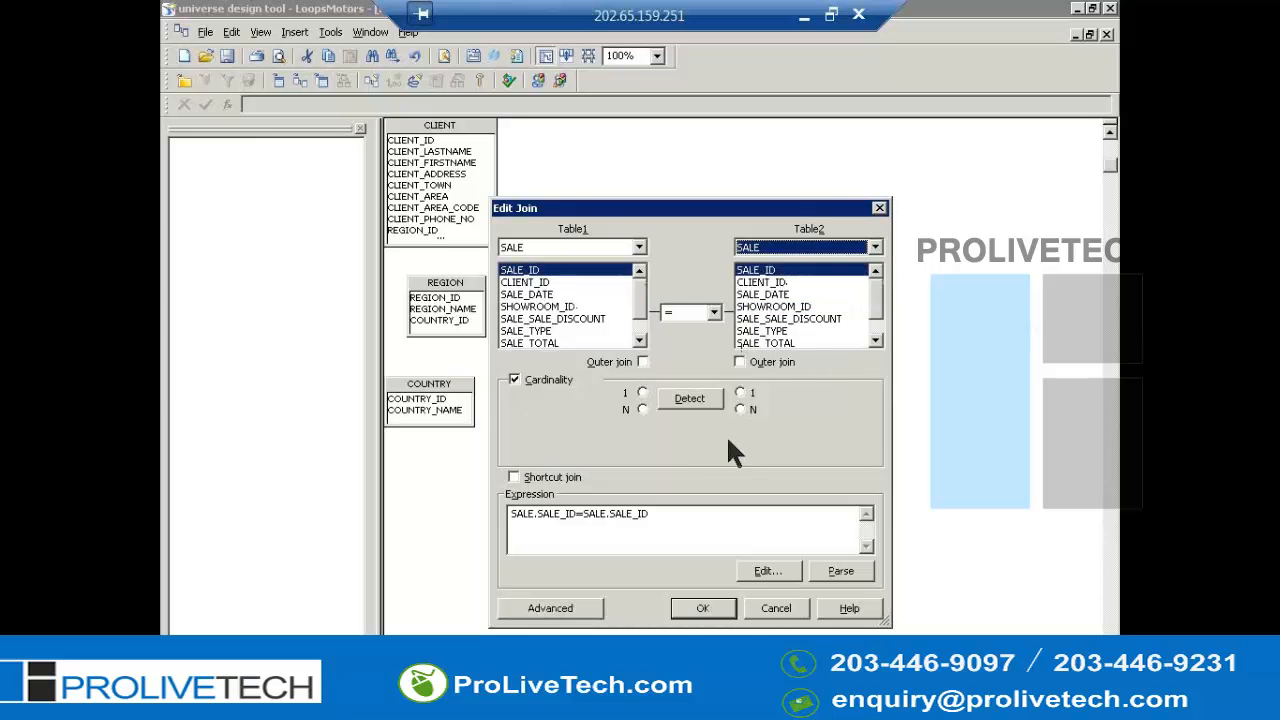
click(546, 330)
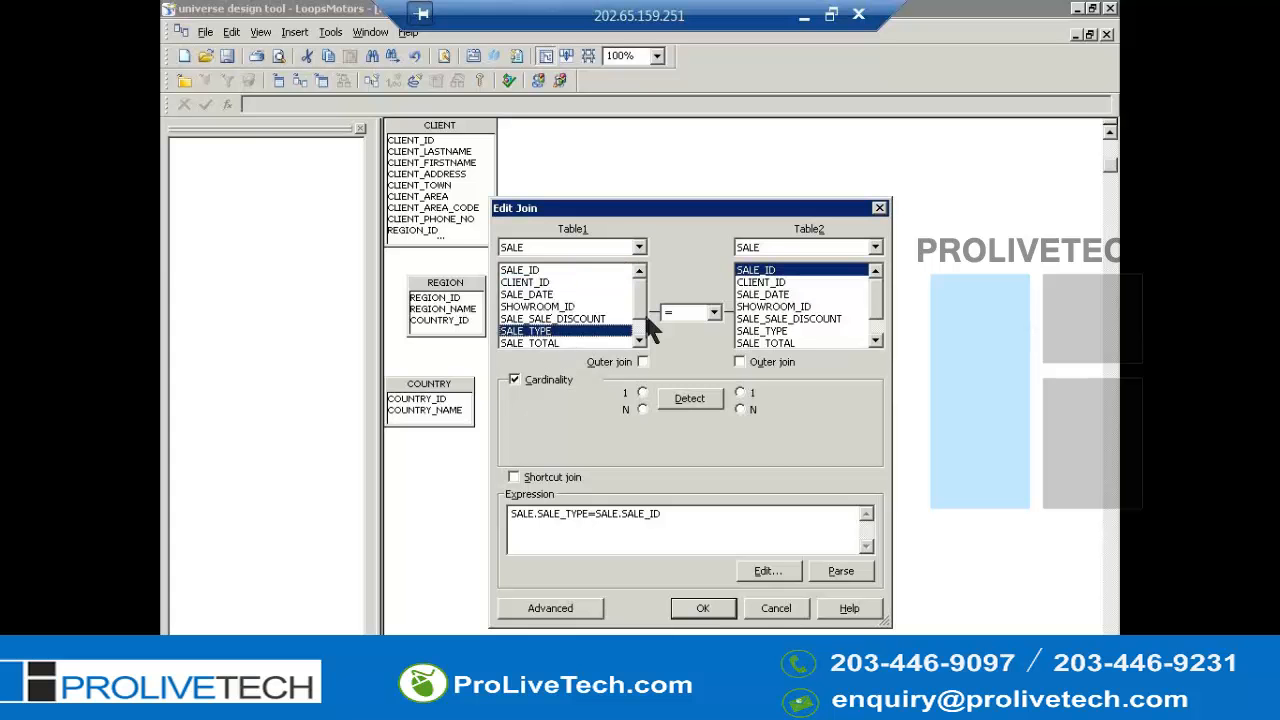
click(785, 318)
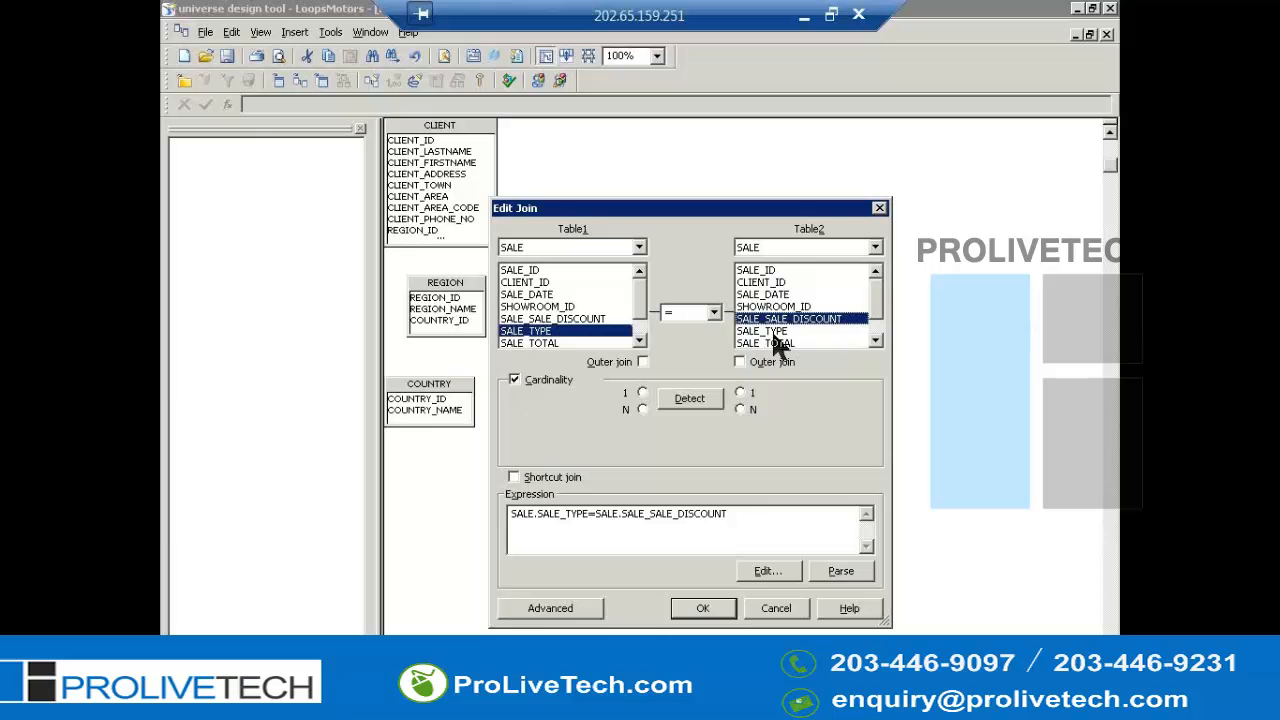
click(775, 331)
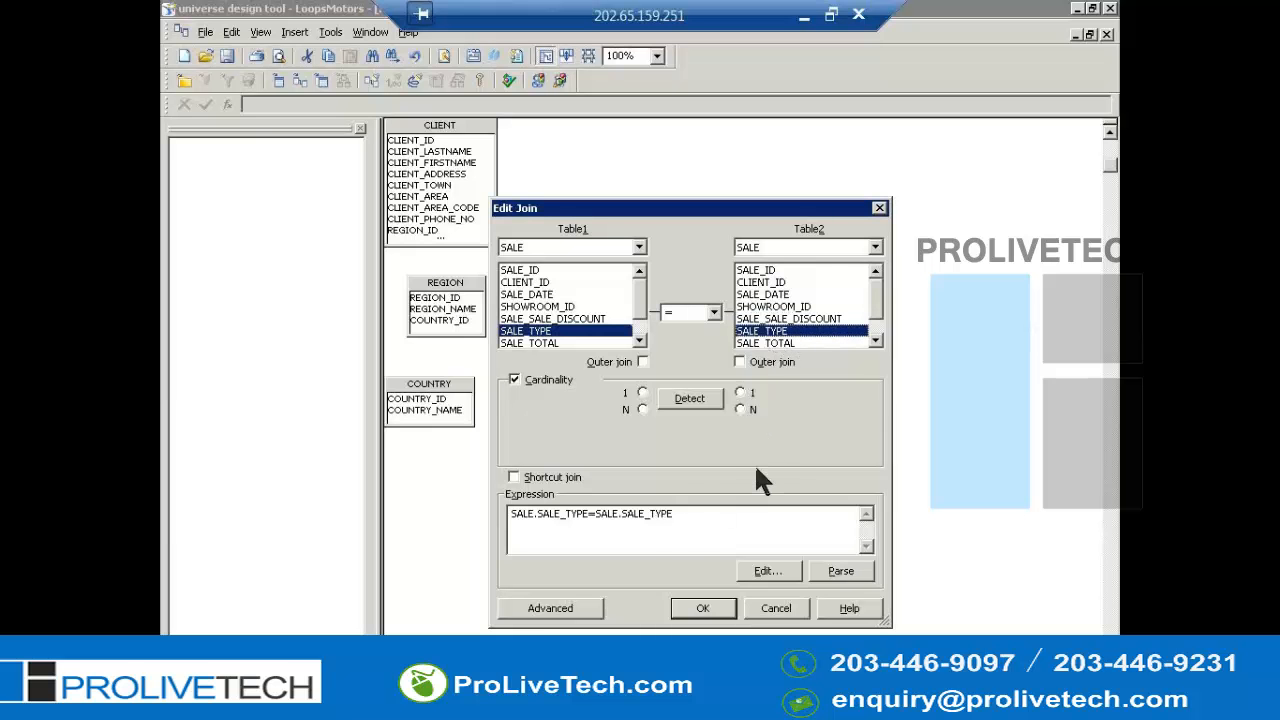
- Edit the join expression so SALE.SALE_TYPE is compared with a quoted constant value, and confirm the join
click(690, 512)
key(shift+Home)
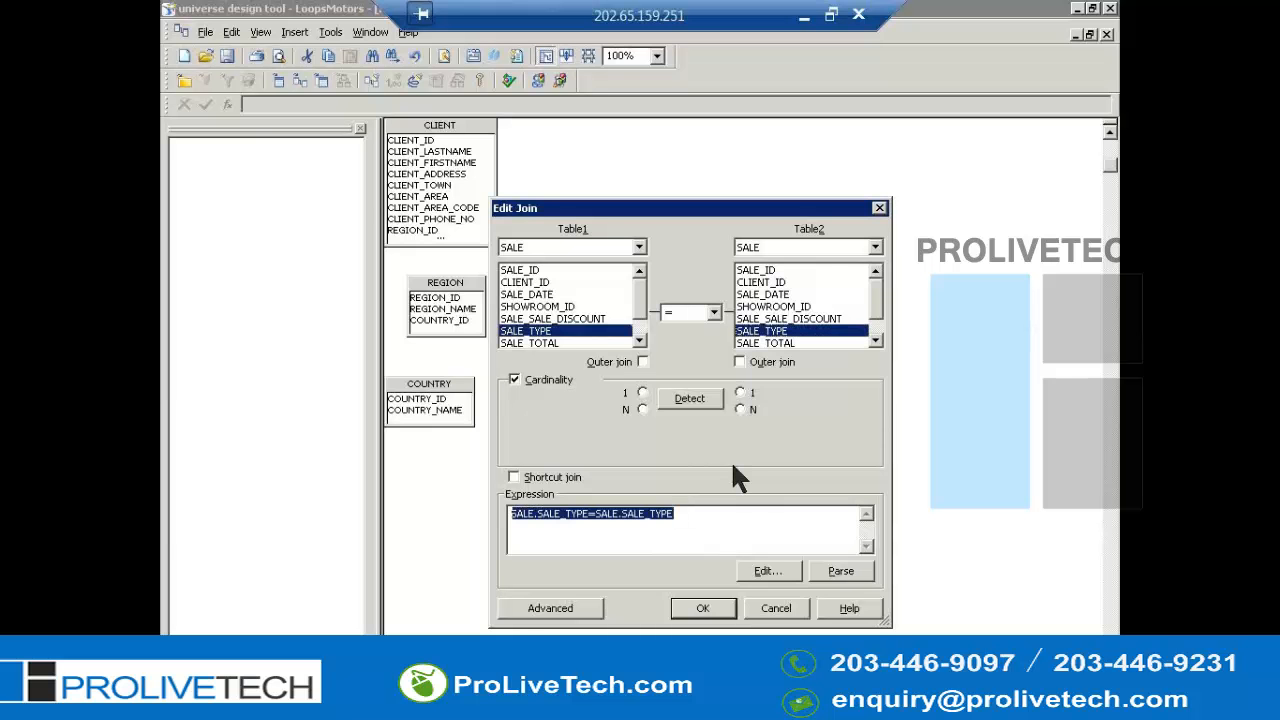
key(Home)
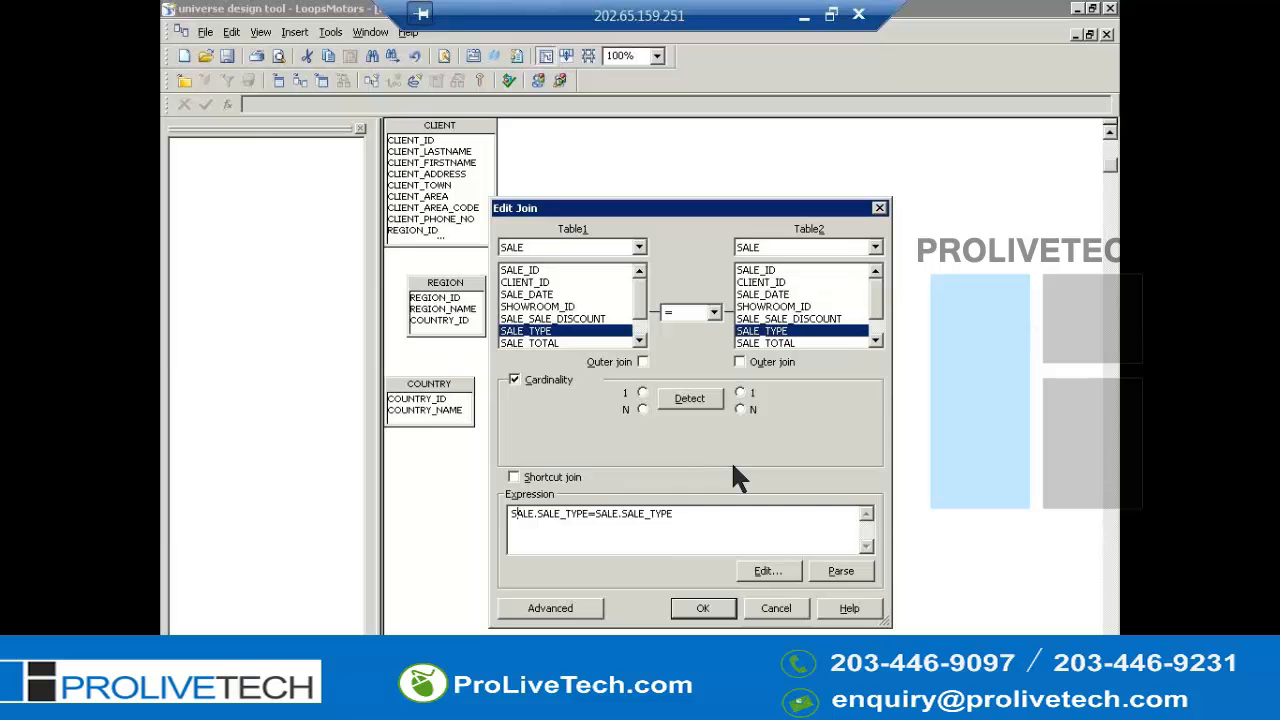
key(End)
key(shift+Left)
key(shift+Left)
key(shift+Left)
key(shift+Left)
key(shift+Left)
key(shift+Left)
key(shift+Left)
key(shift+Left)
key(shift+Left)
key(shift+Left)
key(shift+Left)
key(shift+Left)
key(shift+Left)
key(Delete)
text(')
key(Left)
key(Left)
text(')
click(704, 608)
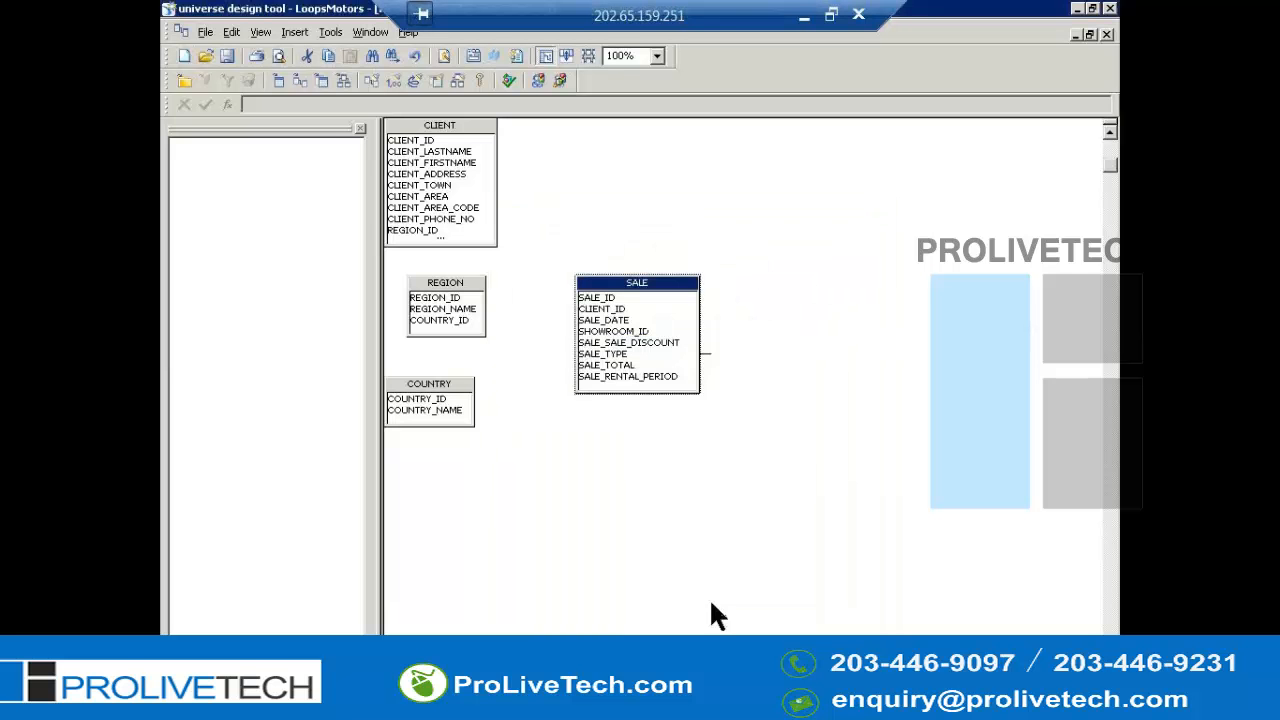
- Save the universe as LoopsMotors
click(700, 535)
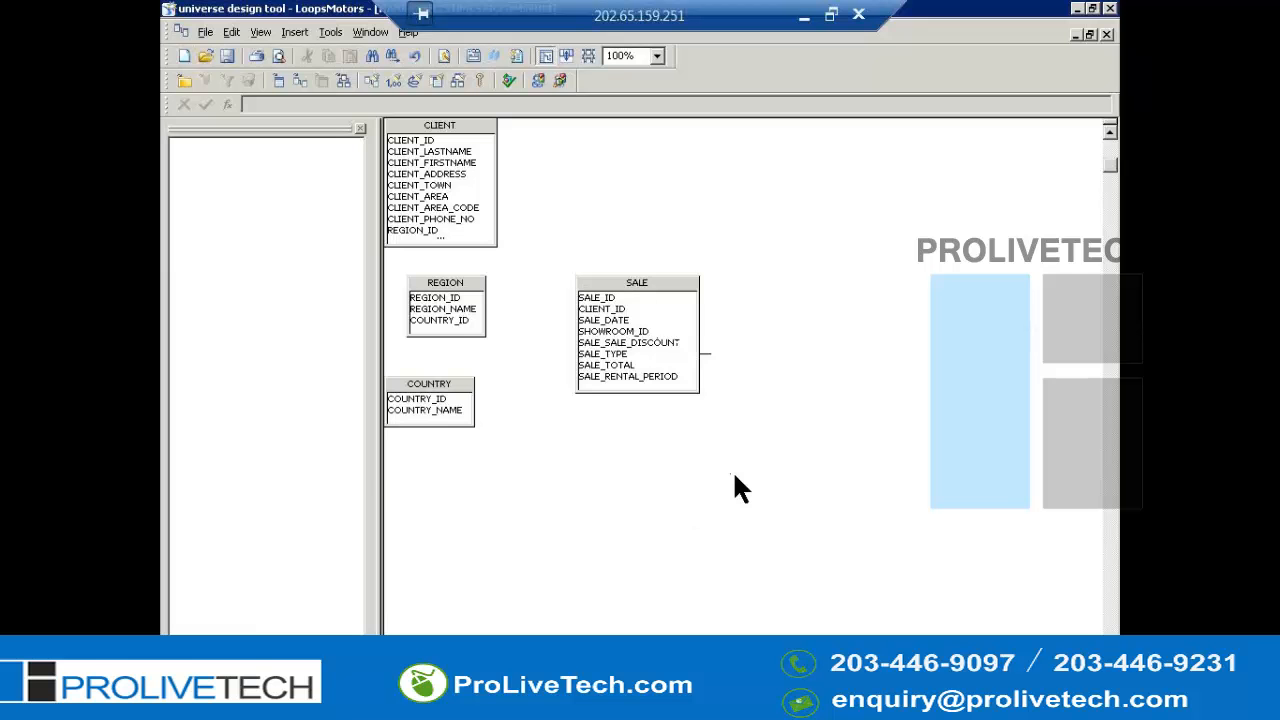
key(alt+f)
key(a)
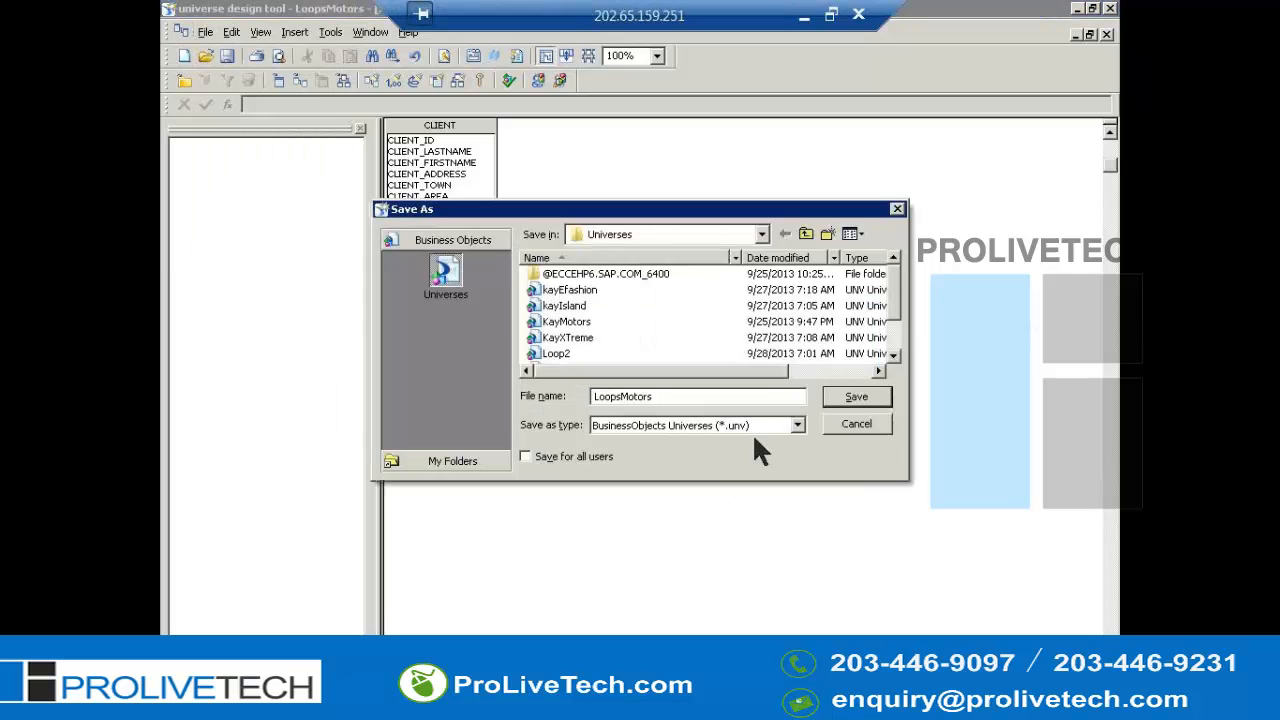
click(848, 405)
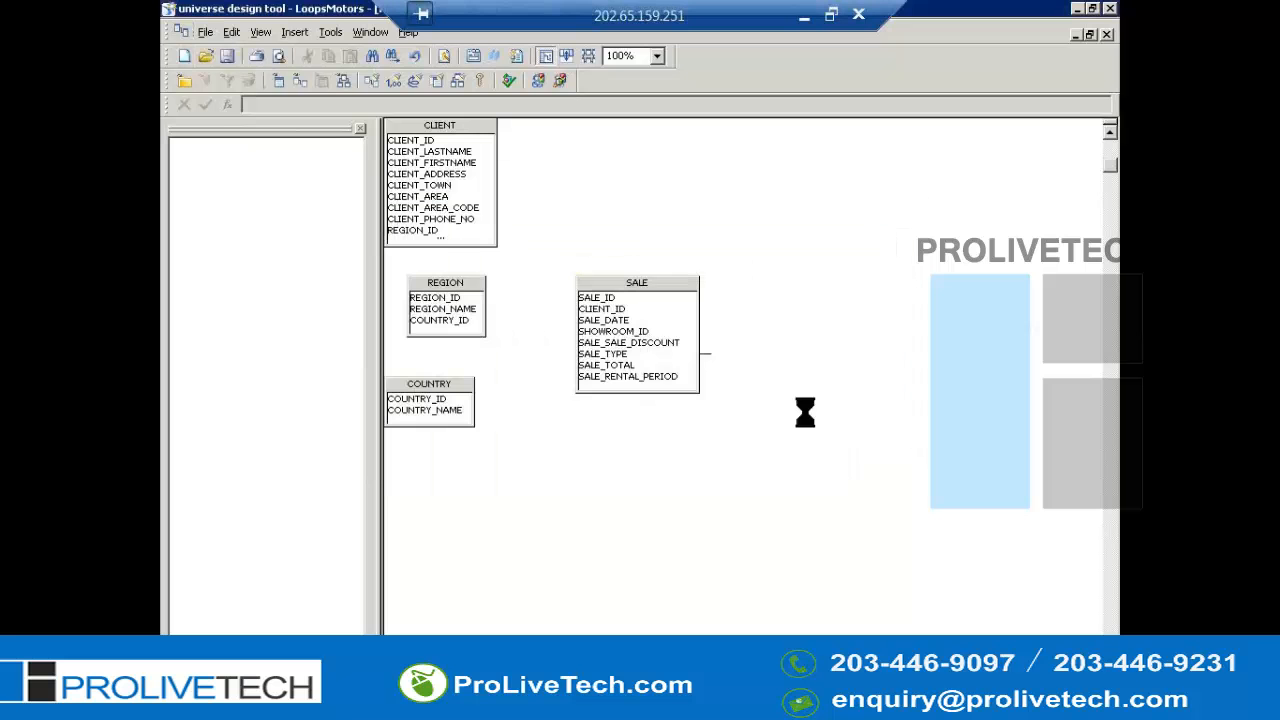
- Create an alias of the SALE table named Rental
key(alt+i)
click(640, 462)
right_click(650, 288)
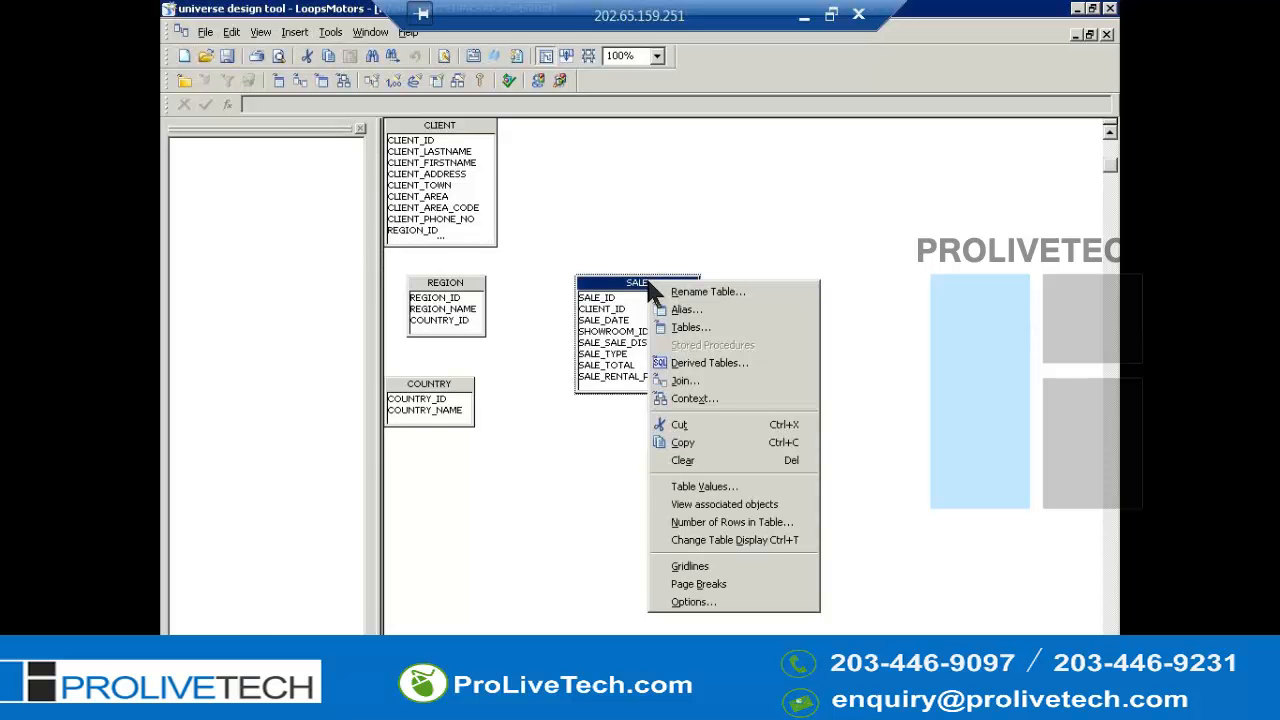
click(688, 310)
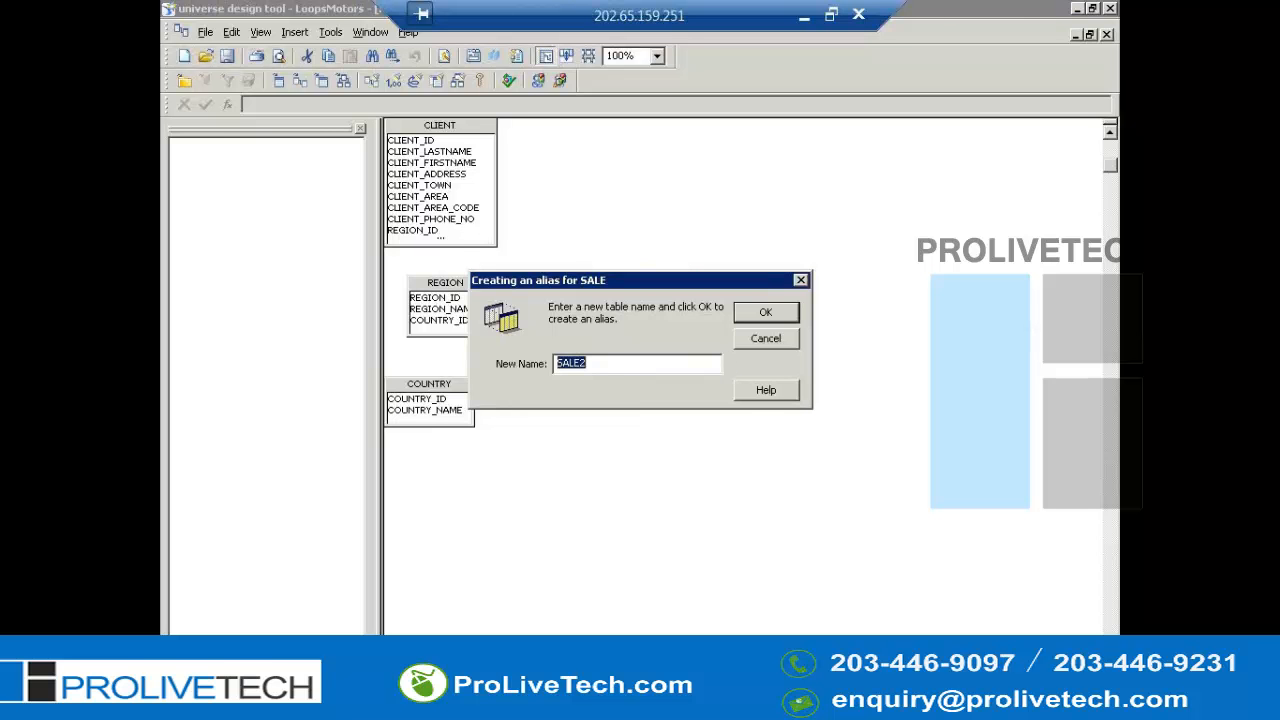
text(Rentel)
click(762, 313)
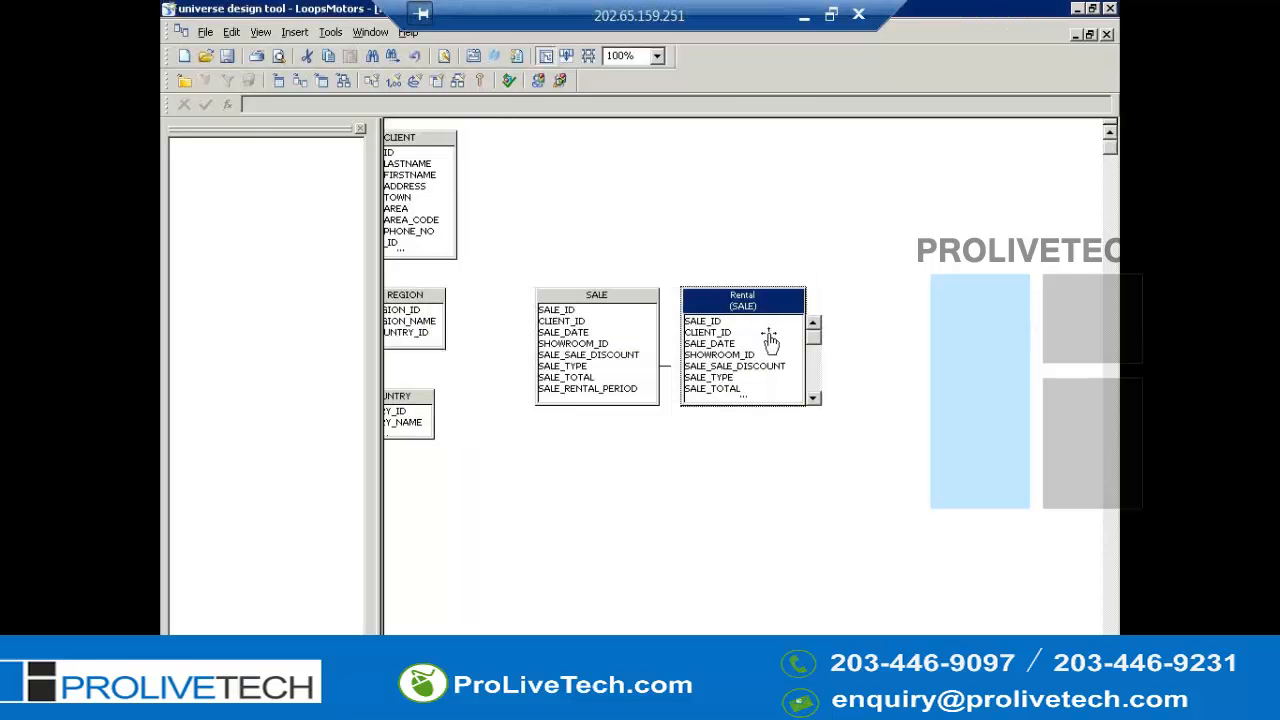
- Move the Rental alias above the SALE table
drag(740, 302, 592, 186)
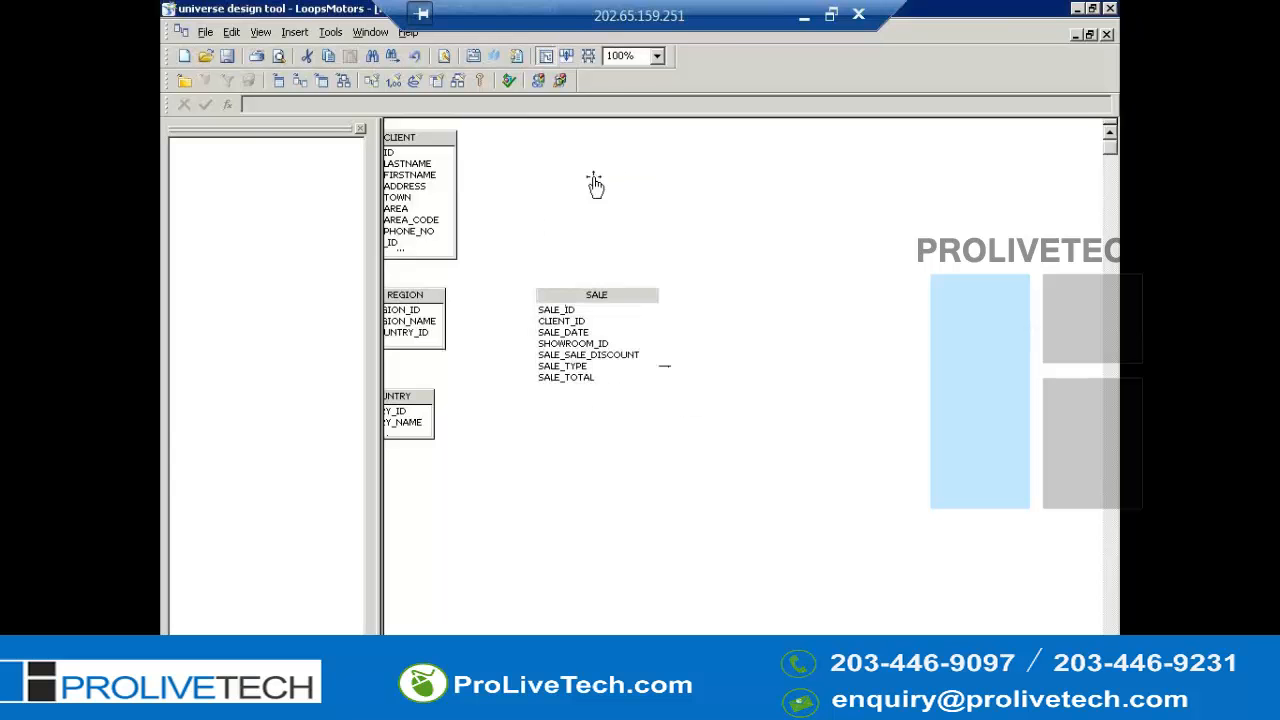
- Start a new join from the Rental alias and set both its tables to Rental
right_click(603, 177)
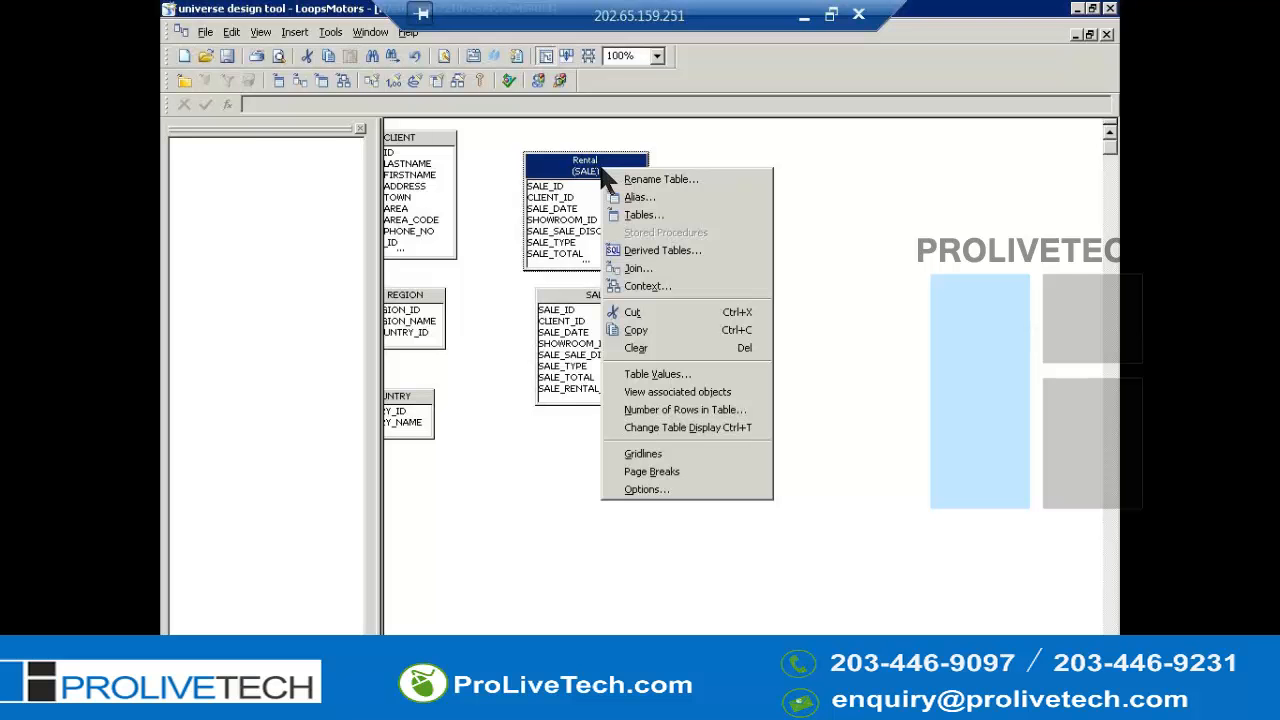
key(j)
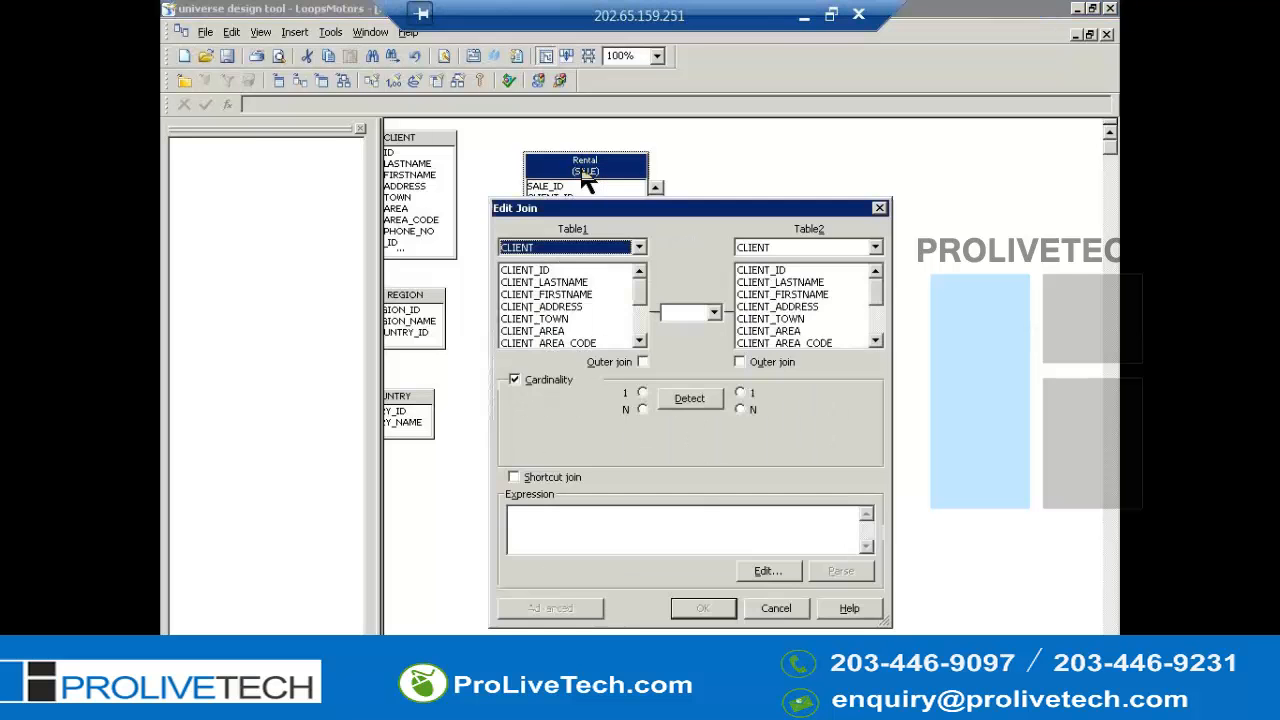
click(548, 248)
key(s)
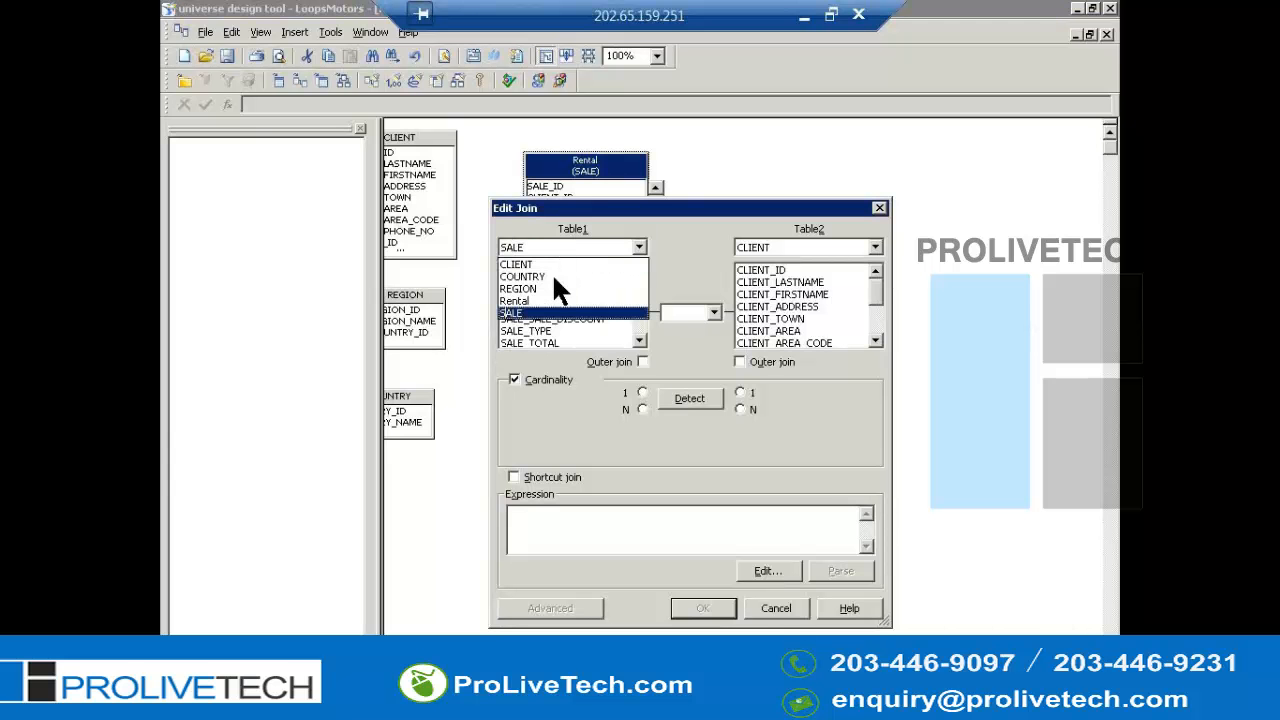
click(550, 276)
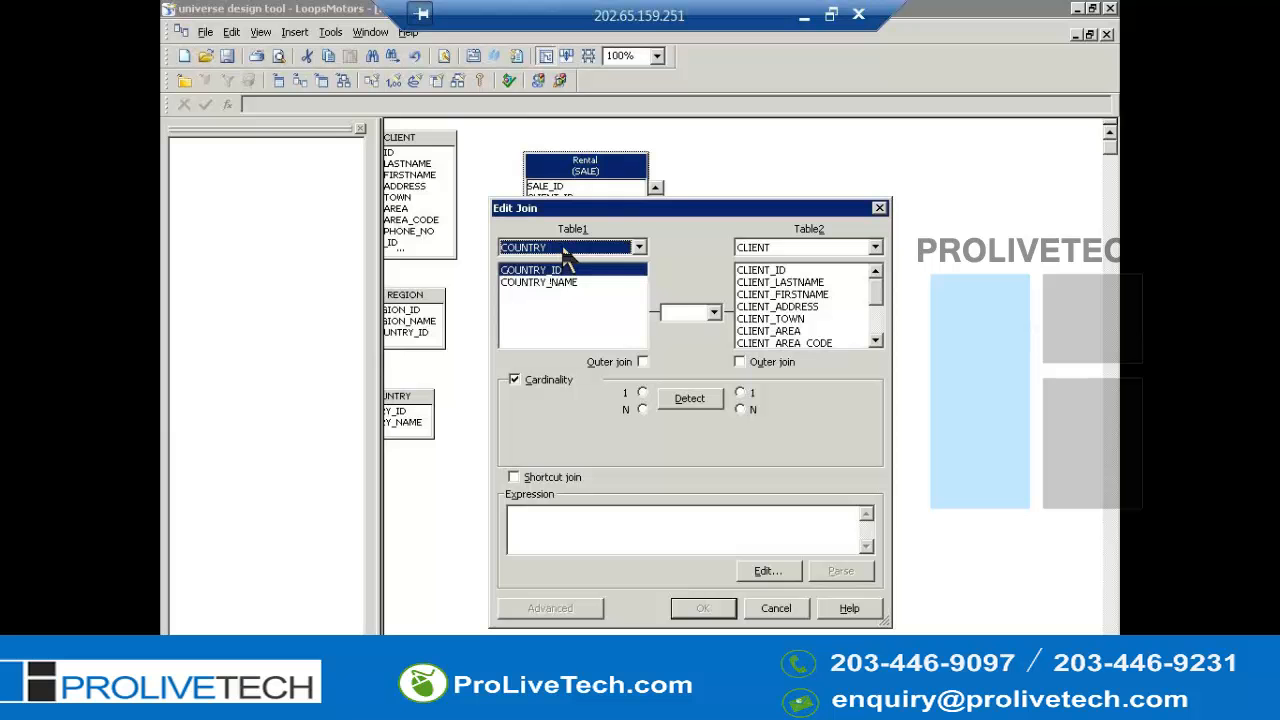
click(563, 248)
key(r)
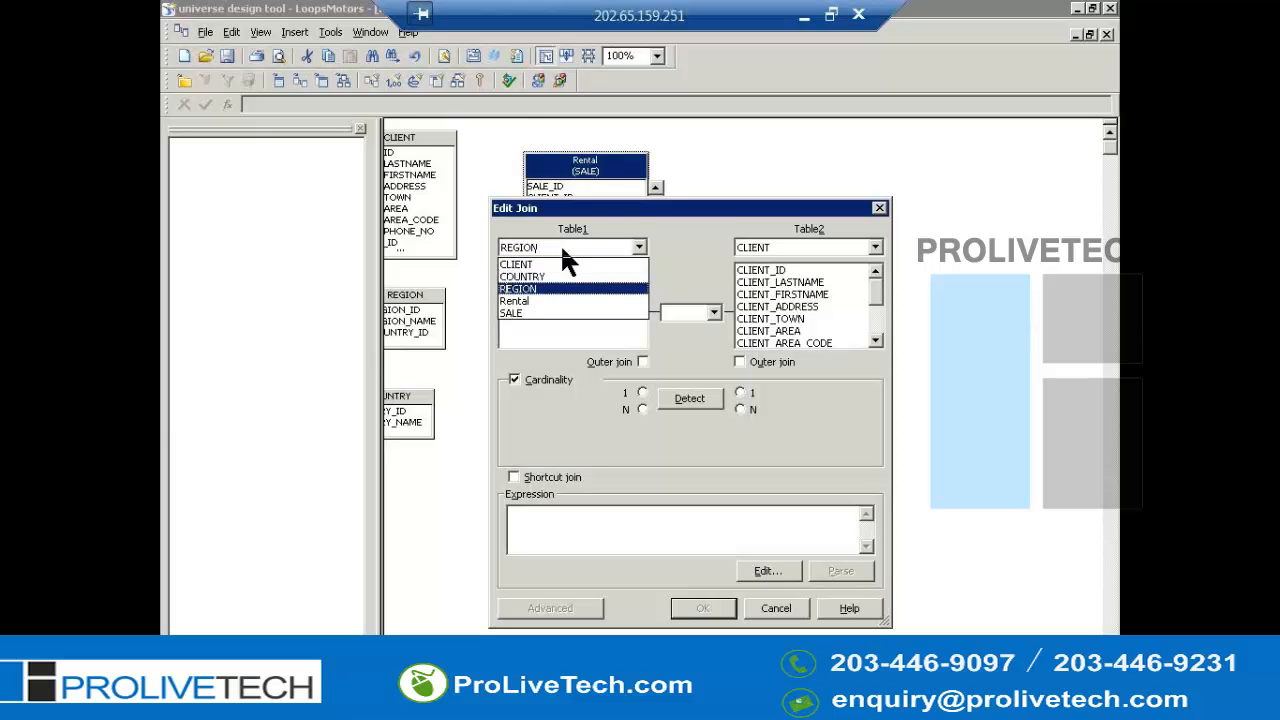
click(530, 302)
click(776, 250)
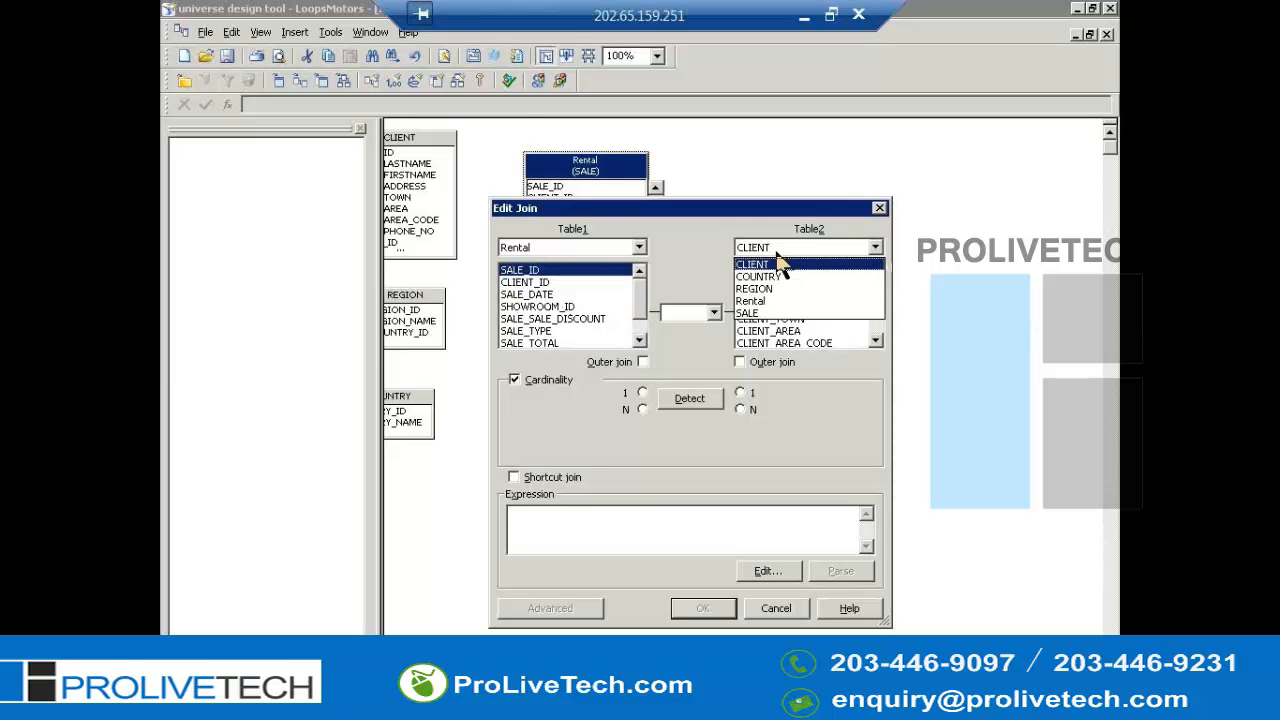
key(r)
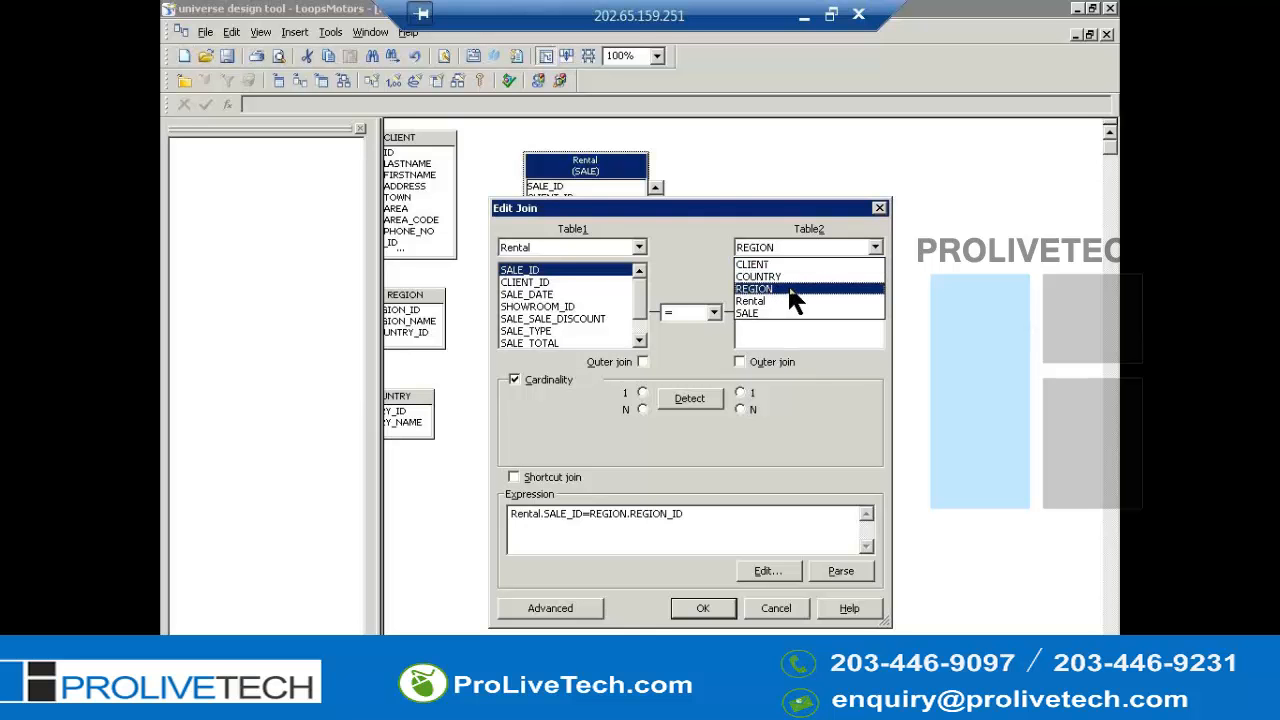
click(760, 300)
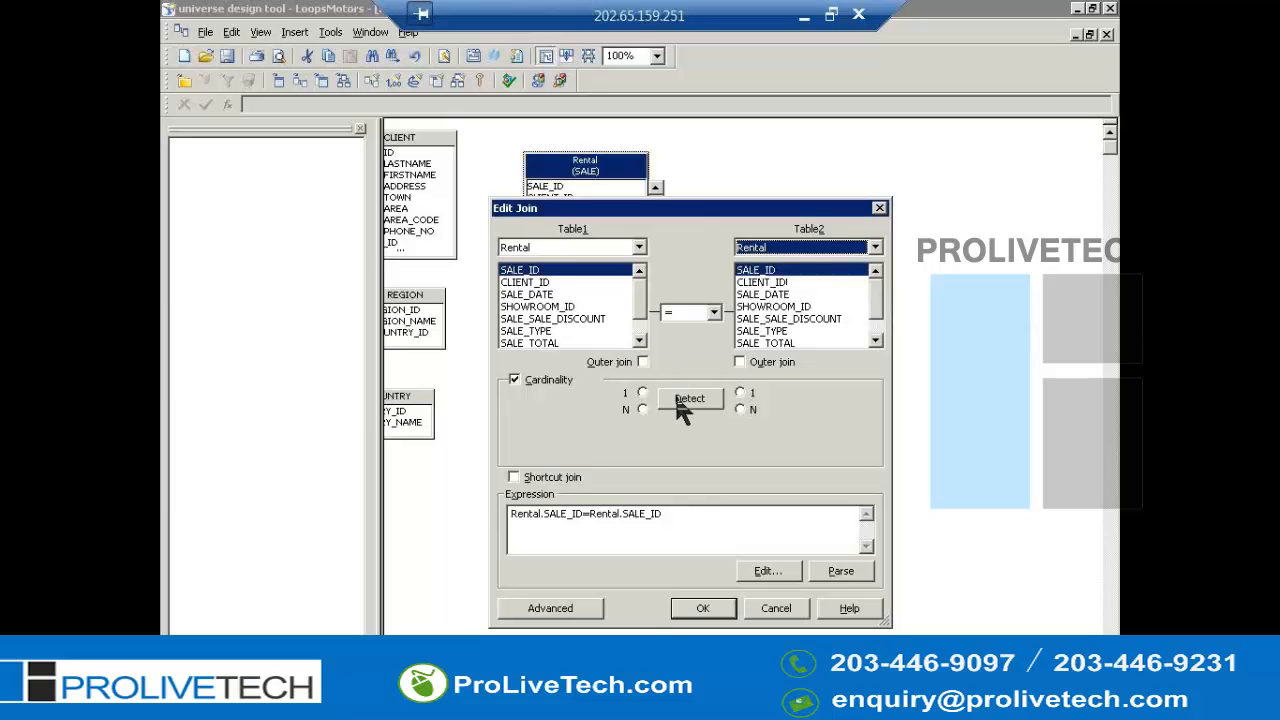
- Pair Rental's SALE_TYPE column with SALE_TYPE in the join
click(538, 295)
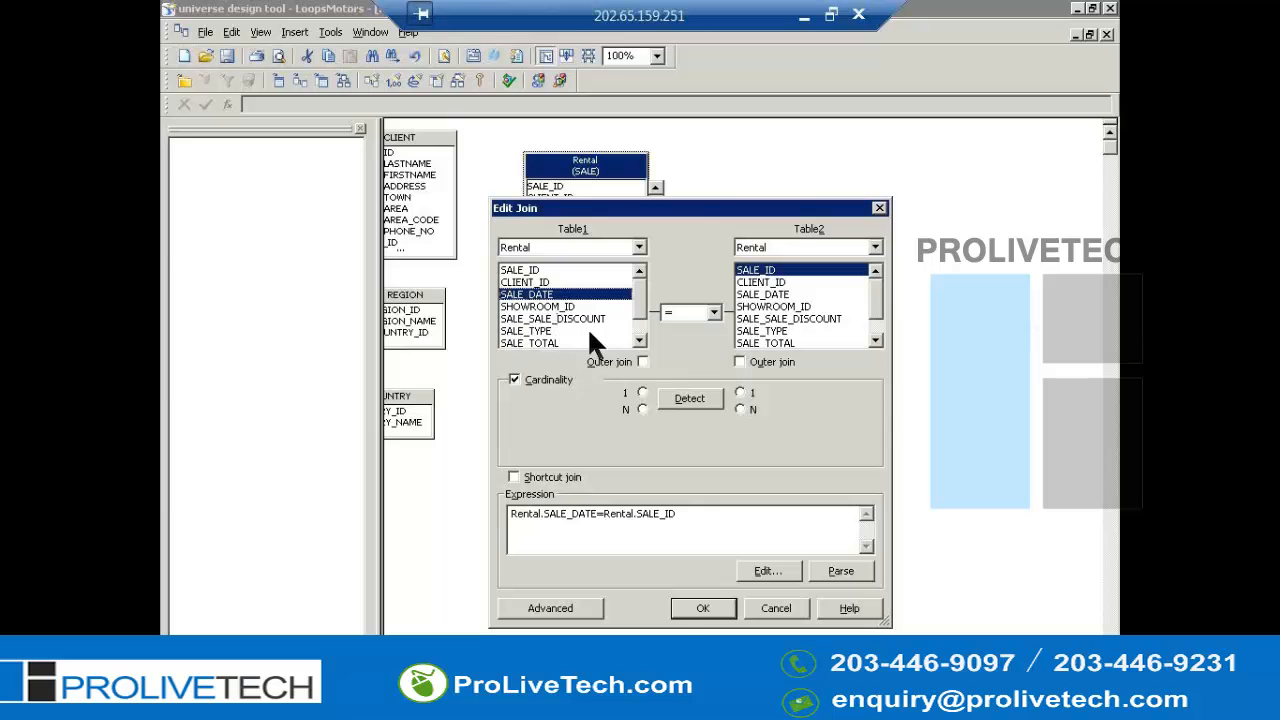
key(Down)
key(Down)
key(Down)
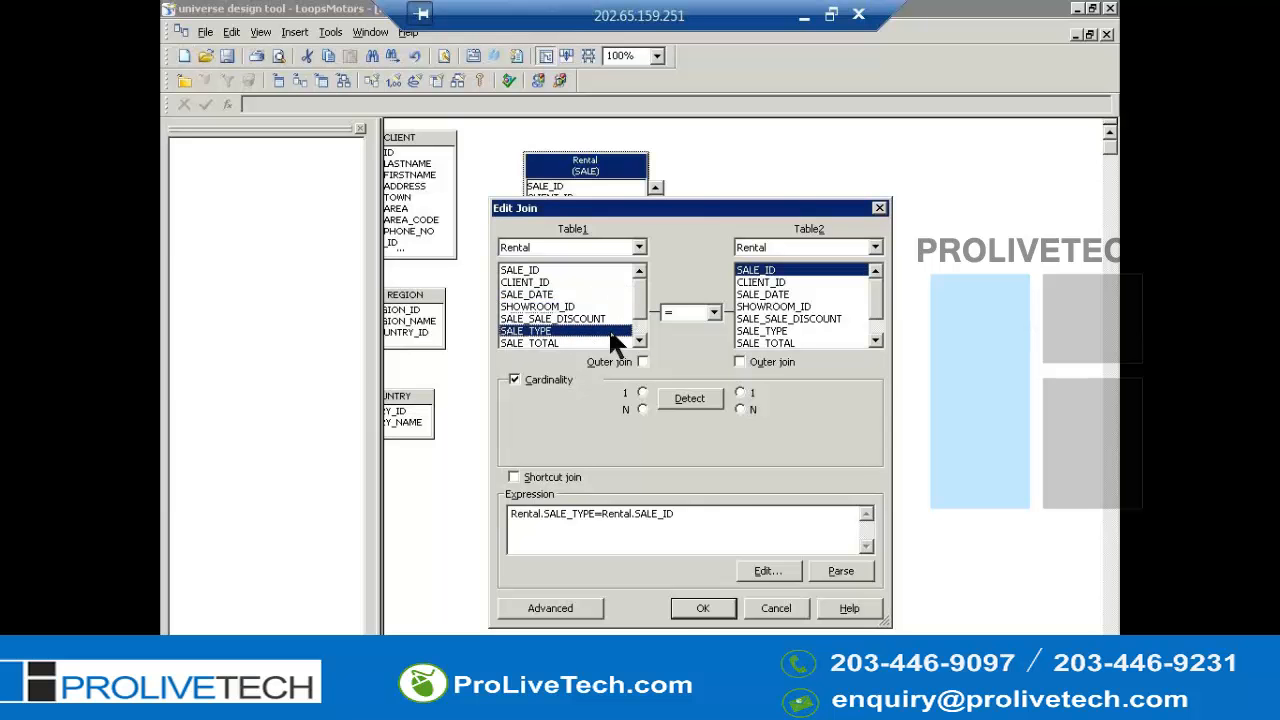
click(790, 318)
click(779, 332)
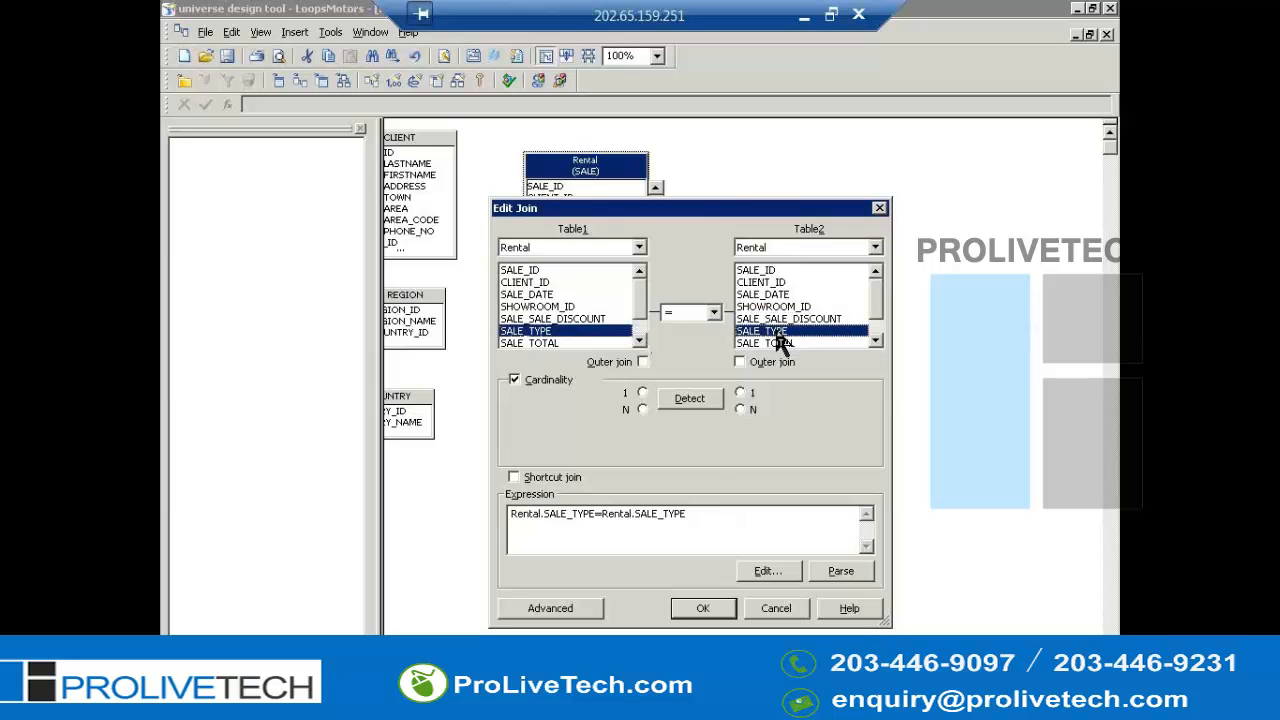
- Change the join expression to Rental.SALE_TYPE='R' and confirm the join
click(641, 515)
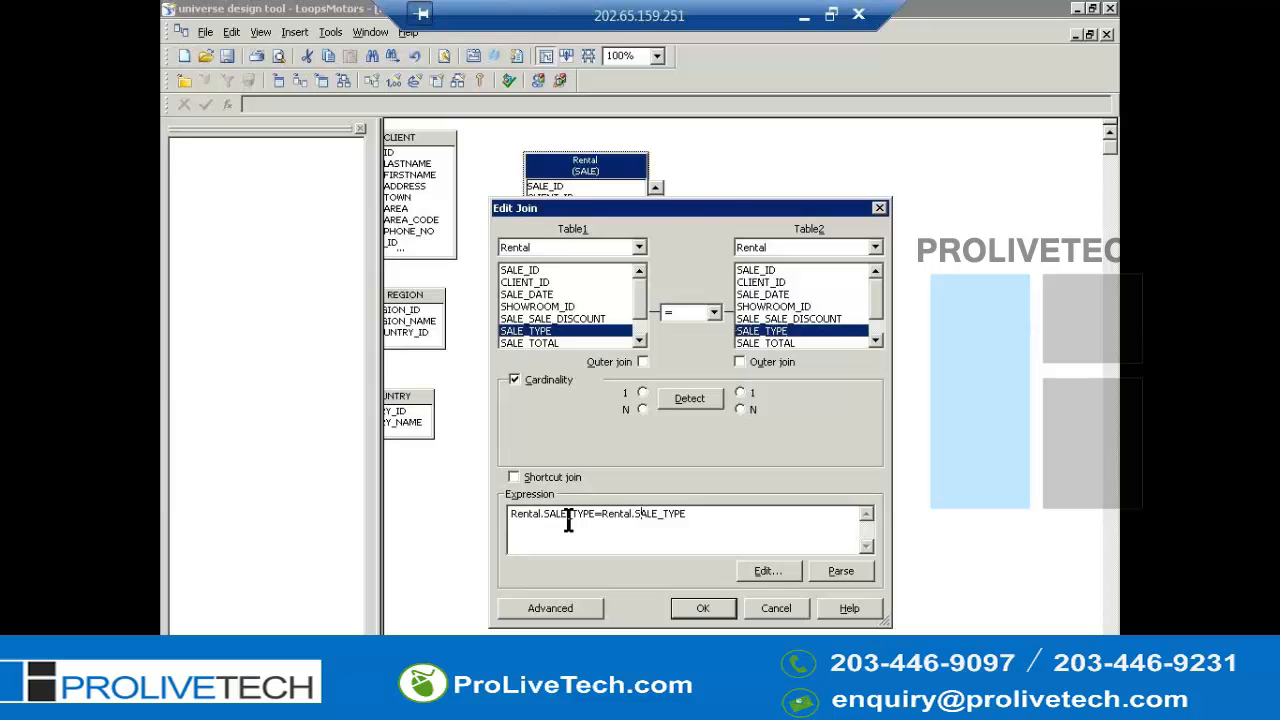
double_click(652, 507)
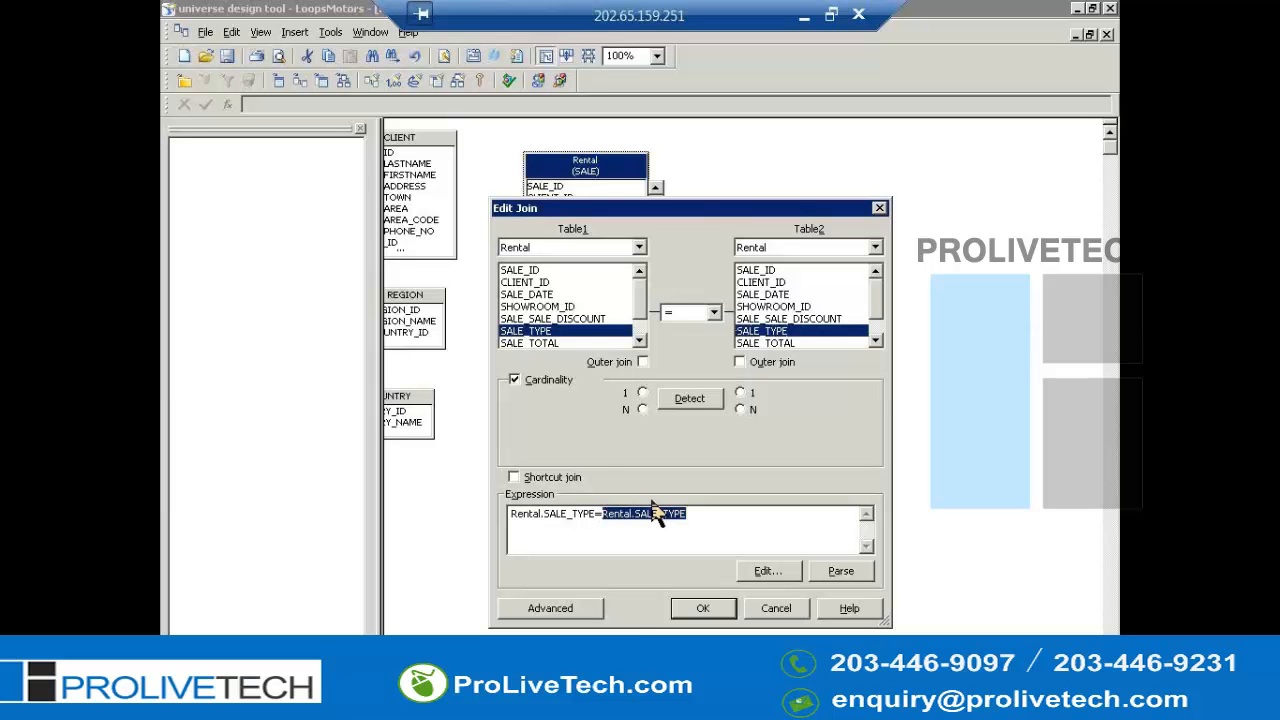
key(Delete)
click(705, 612)
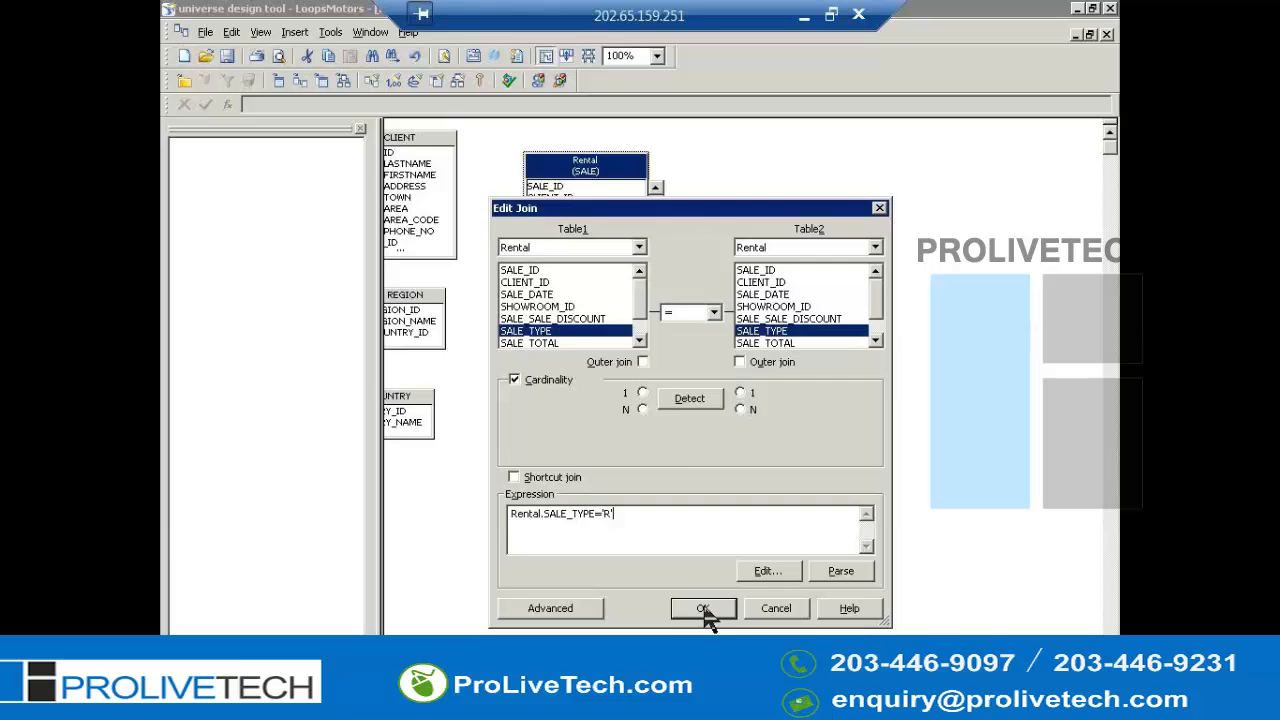
click(704, 609)
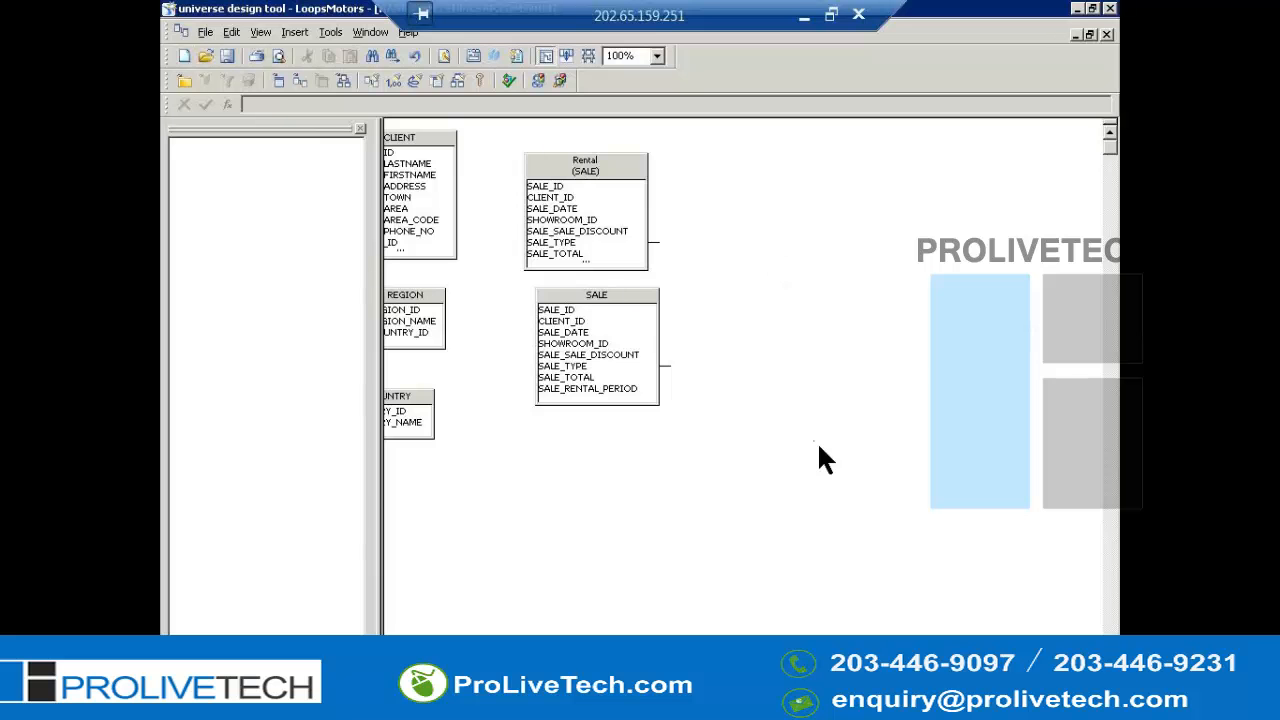
- Open the table browser and insert the SALE_MODEL table into the structure
key(alt+i)
key(t)
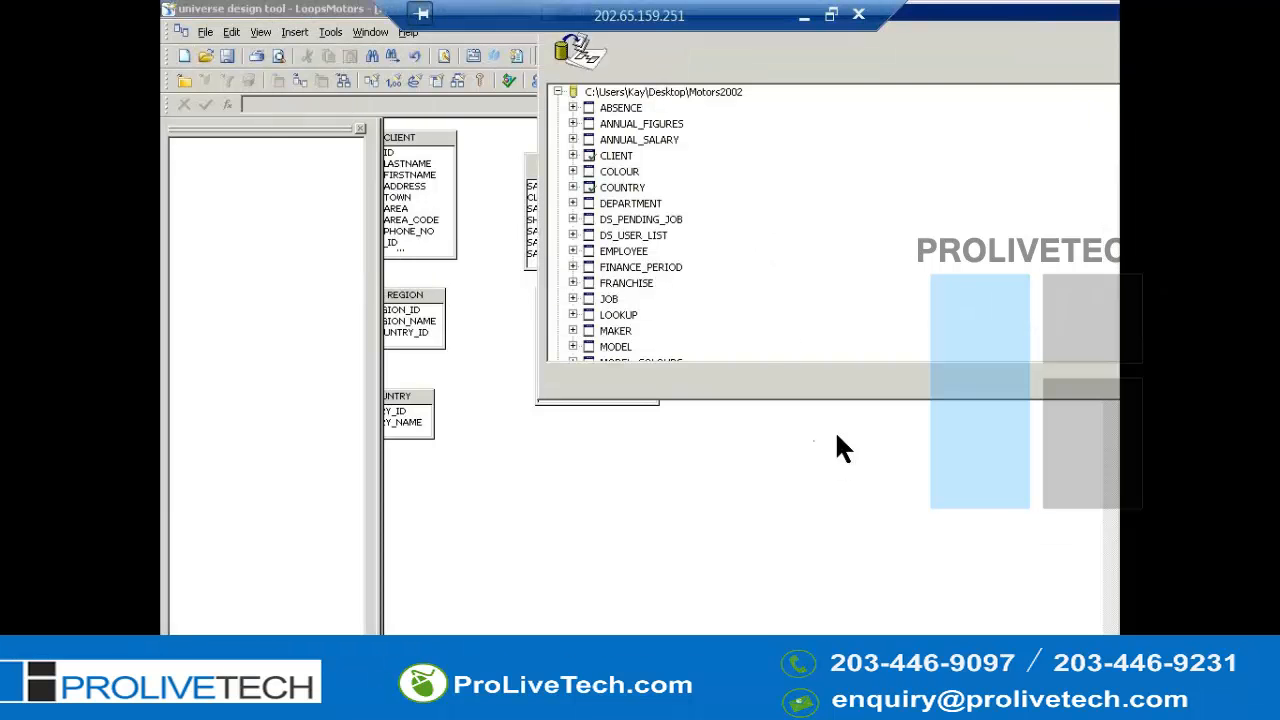
key(s)
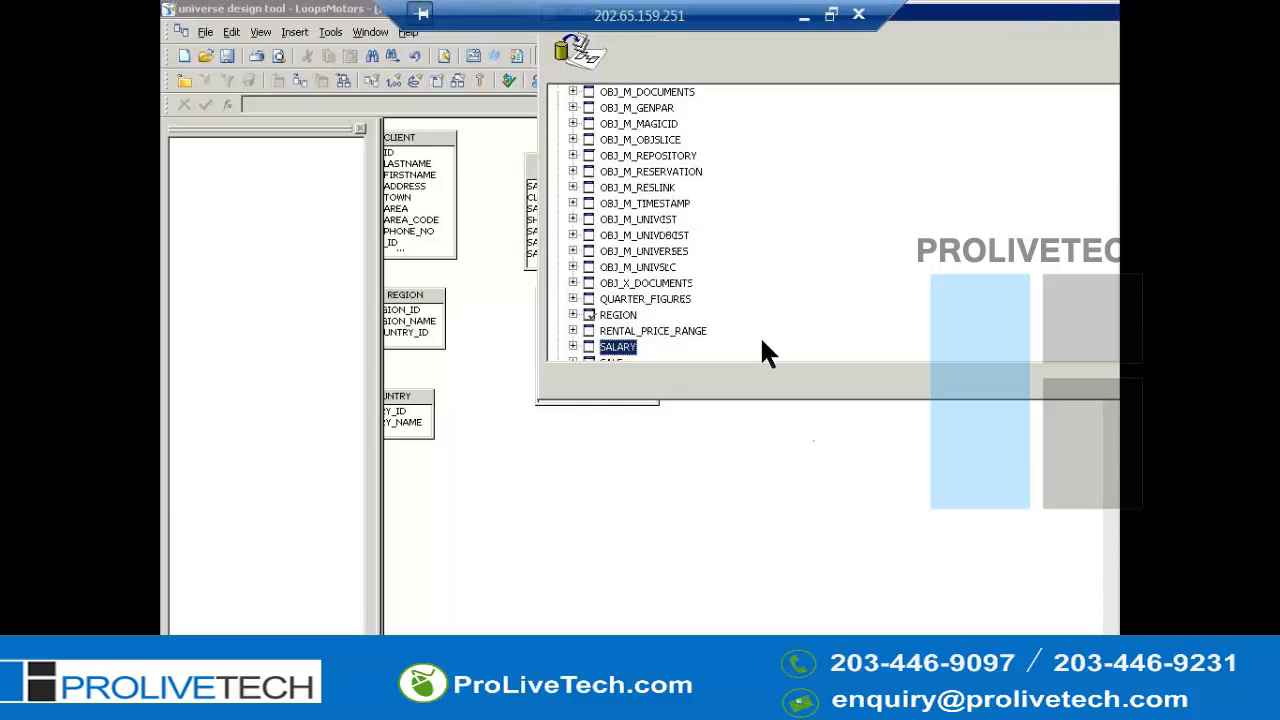
scroll(760, 340, down, 1)
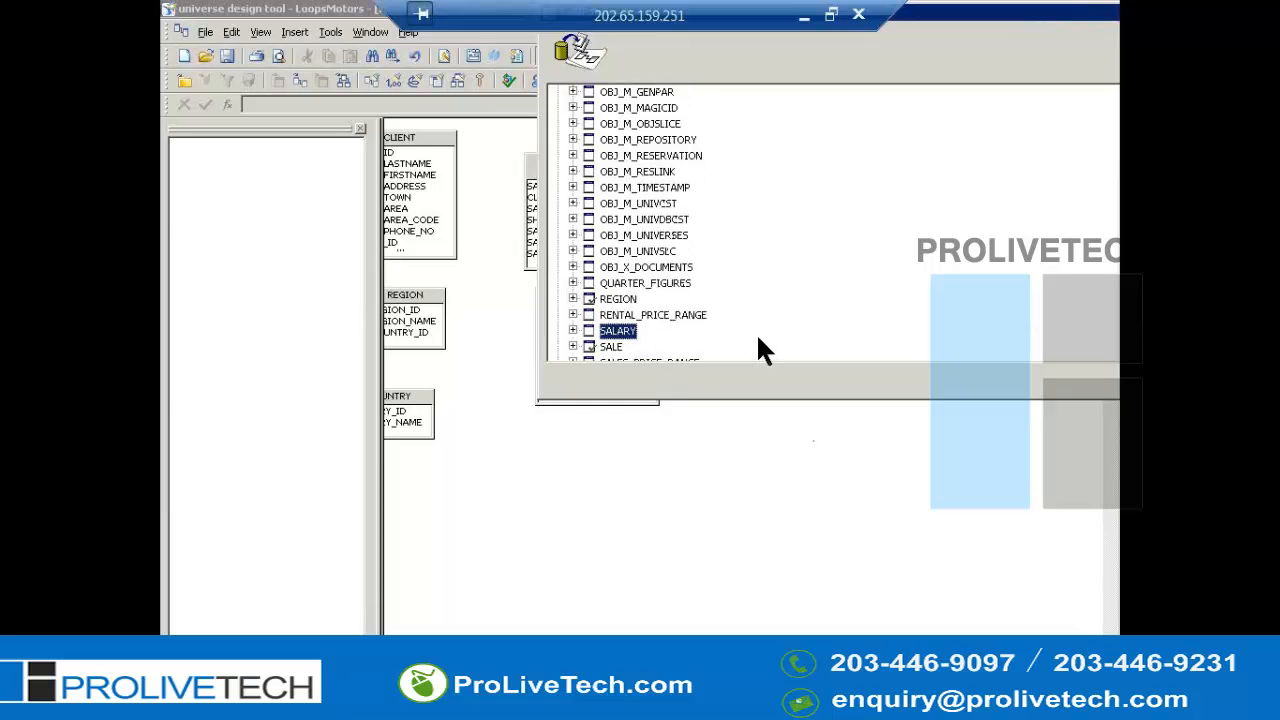
scroll(757, 339, down, 1)
scroll(738, 337, down, 1)
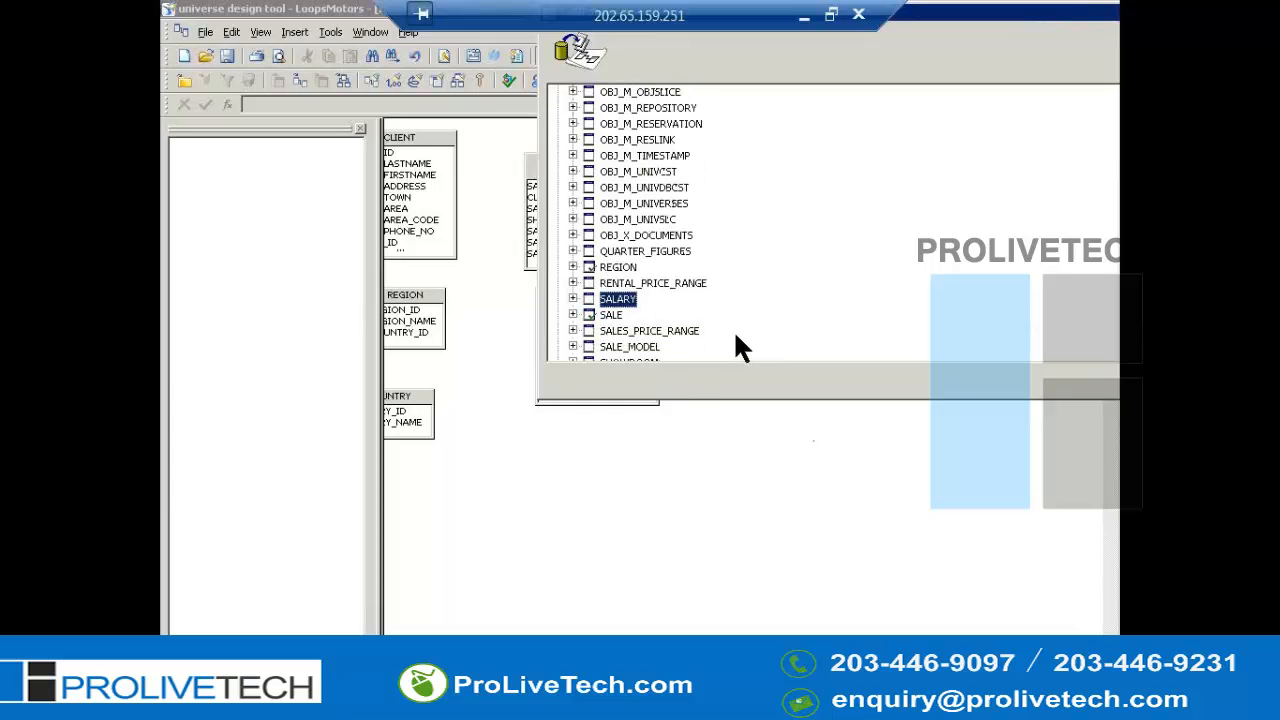
double_click(650, 349)
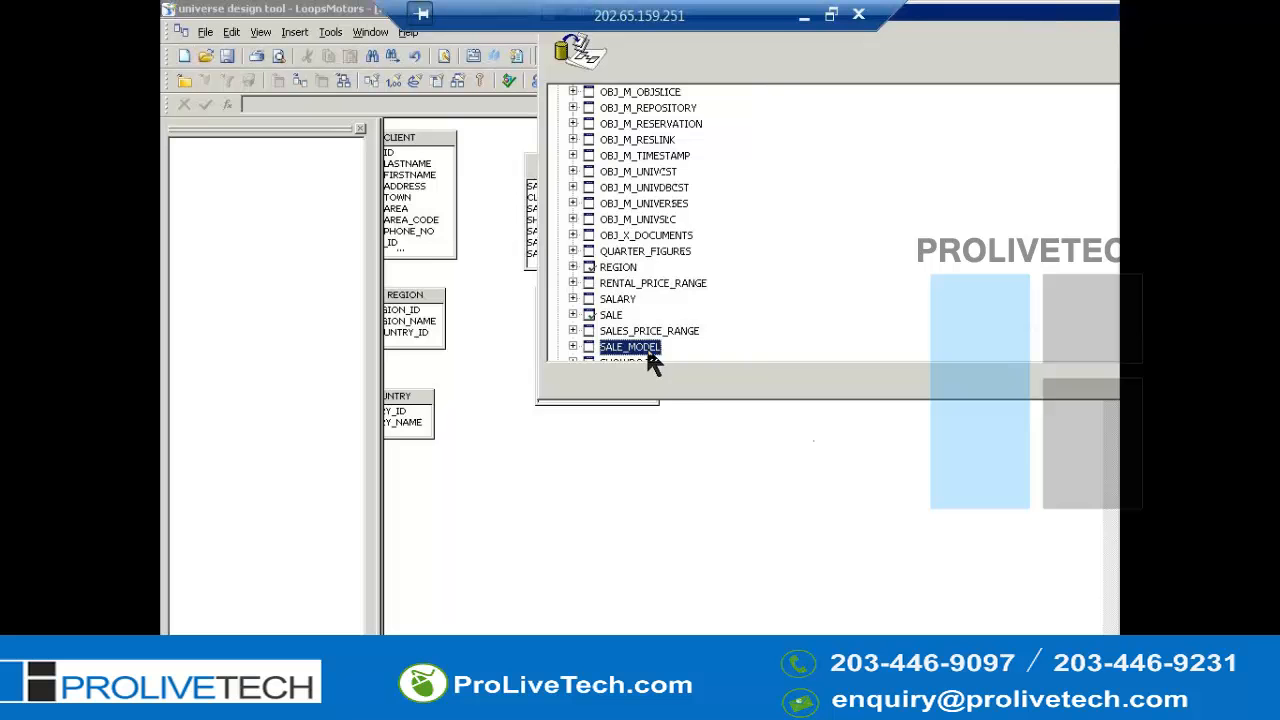
- Create an alias of SALE_MODEL named RENTAL_MODEL2 and place it above the SALE_MODEL table
click(779, 487)
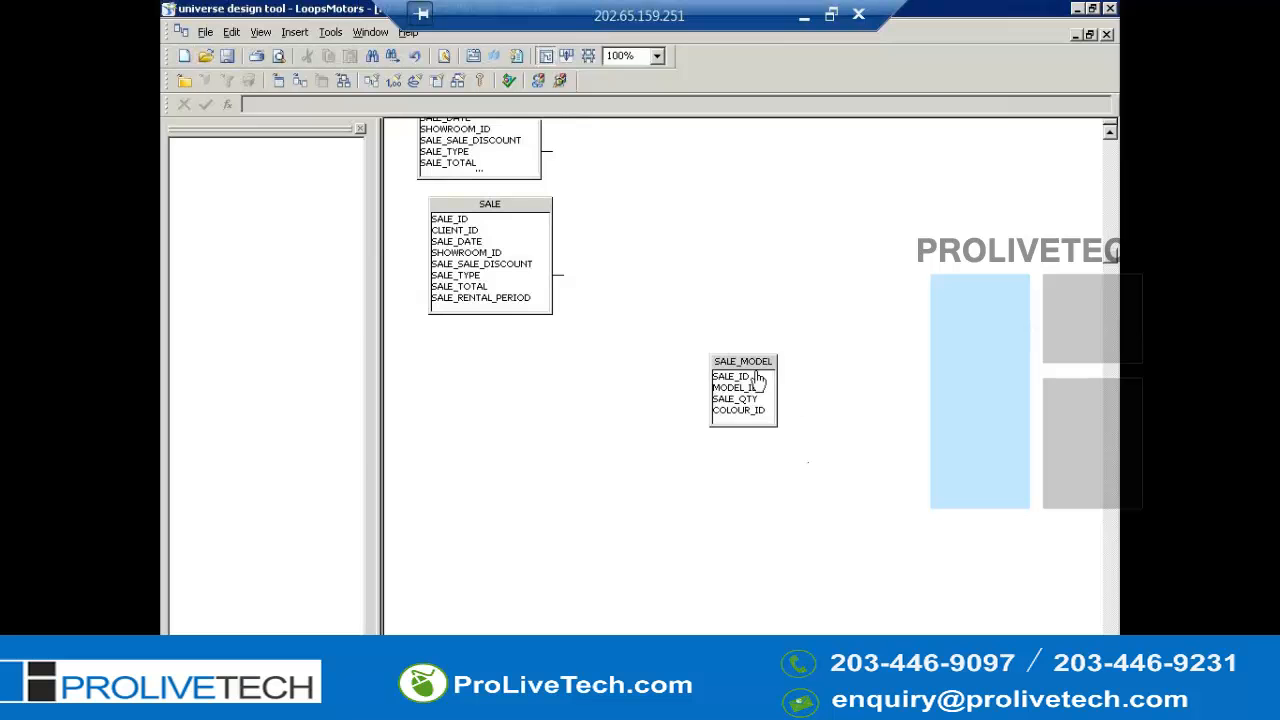
right_click(752, 364)
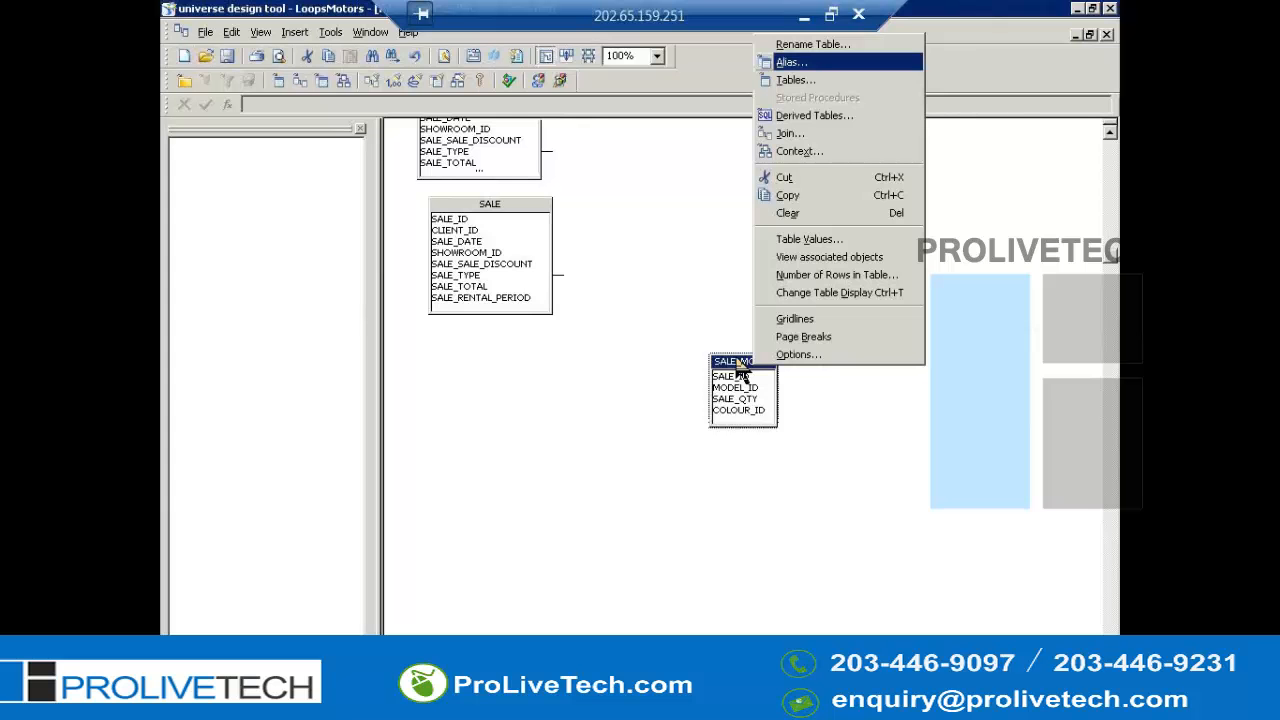
key(Return)
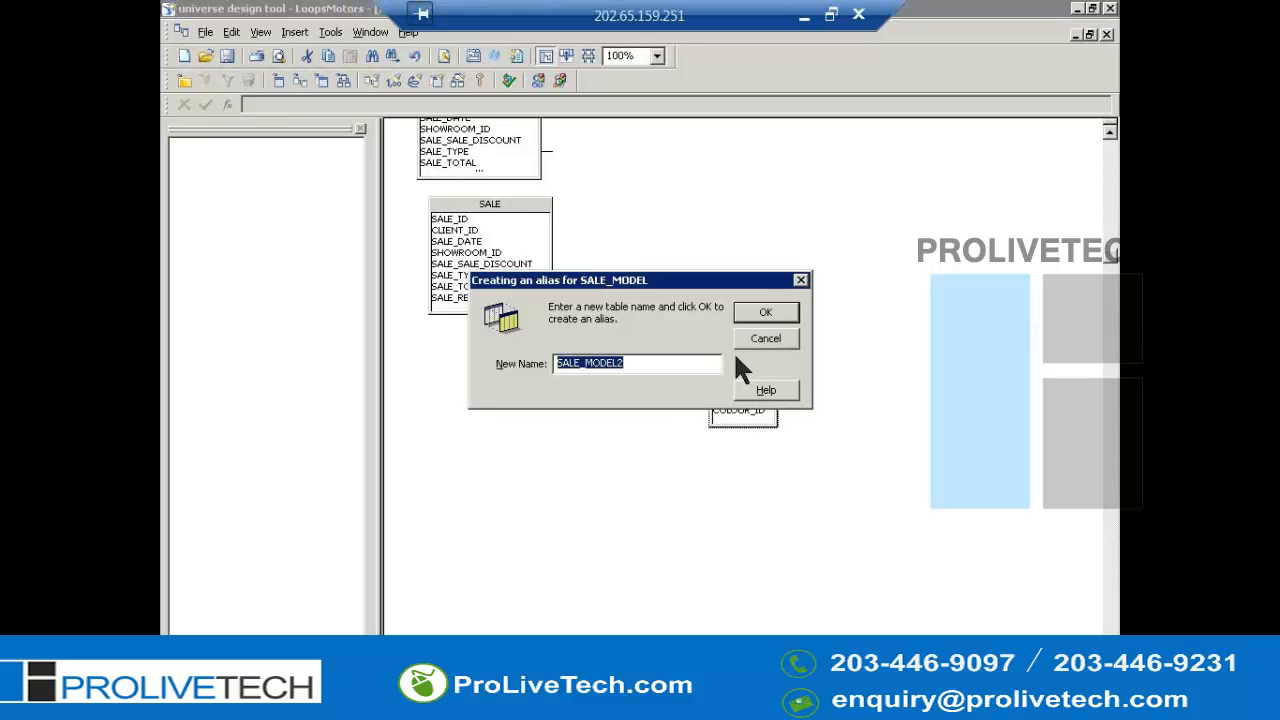
key(Home)
key(shift+Right)
key(shift+Right)
key(shift+Right)
key(shift+Right)
key(shift+Right)
text(RE)
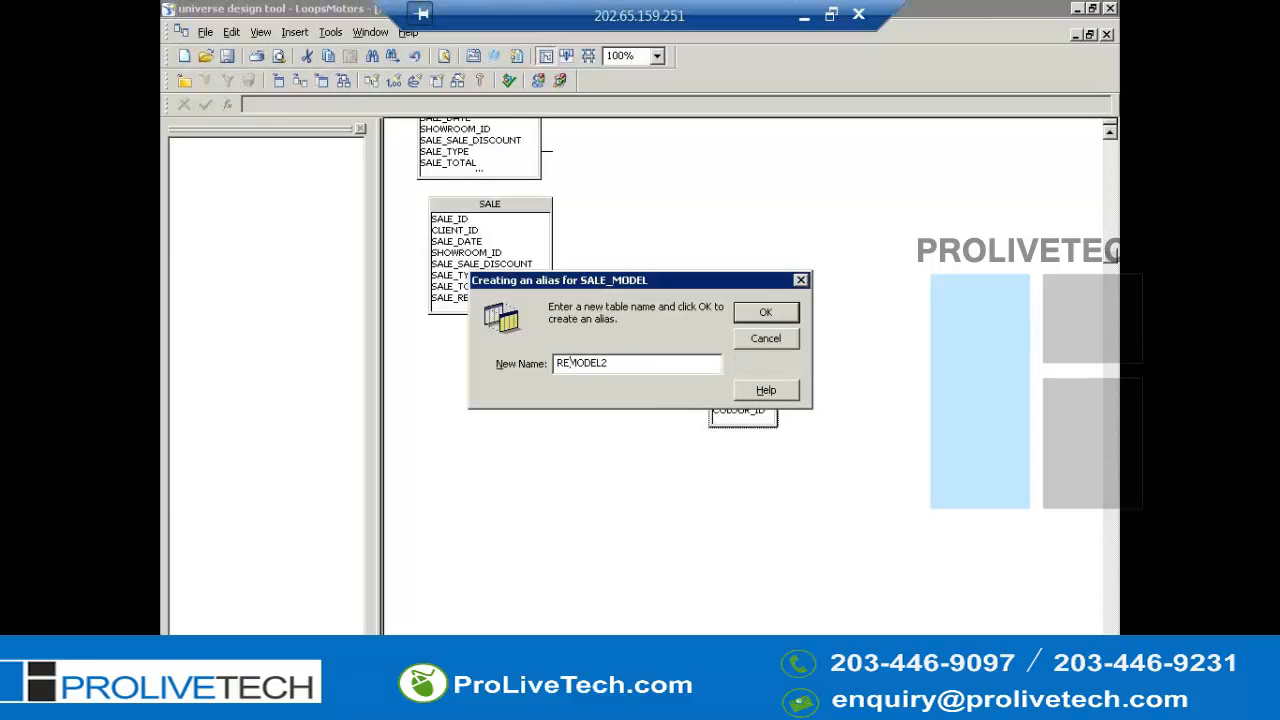
text(NTAL_)
key(Delete)
text(M)
key(Return)
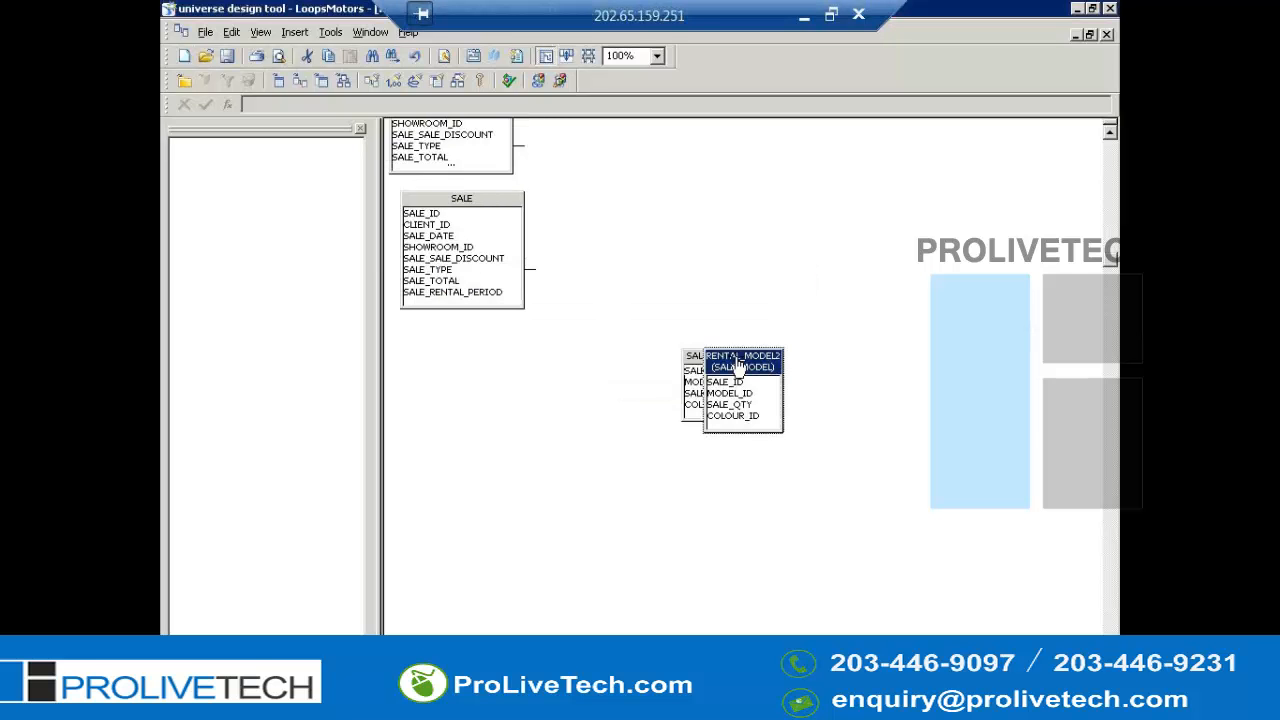
drag(737, 365, 719, 248)
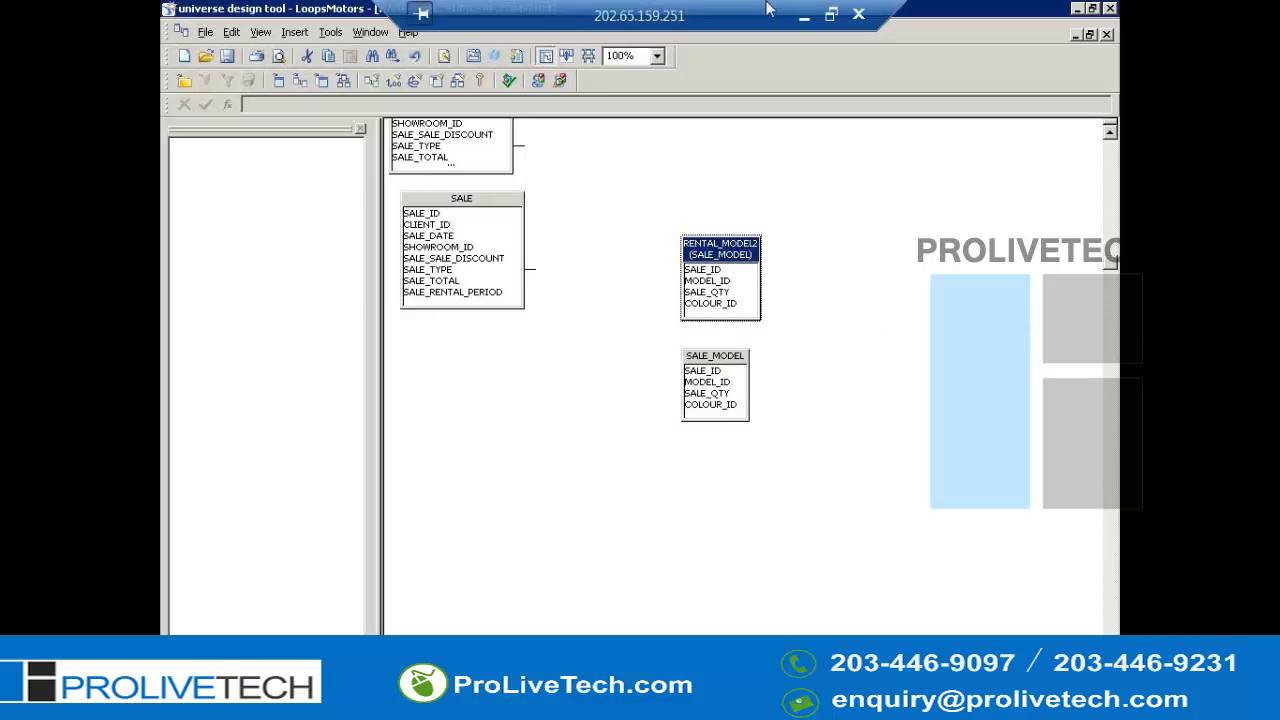
- Switch to the 09+Universe+Design slides in the browser to view the multi-star alias slide
double_click(711, 11)
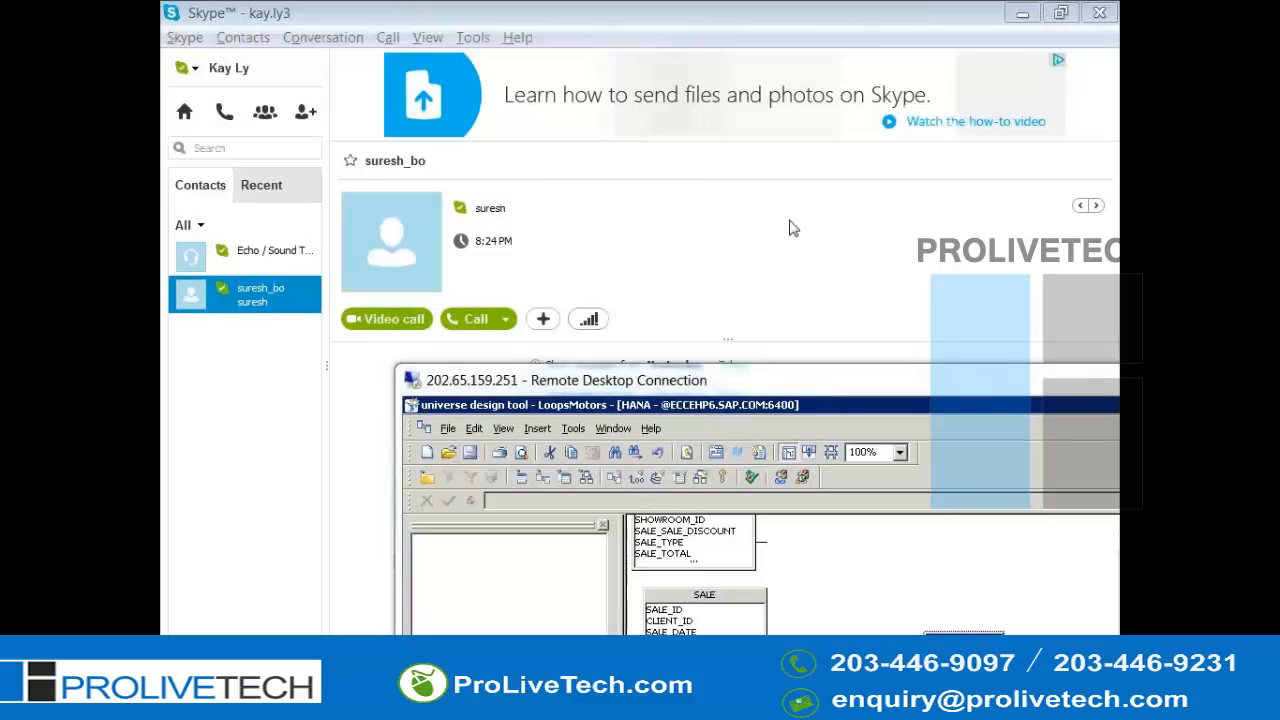
key(alt+Tab)
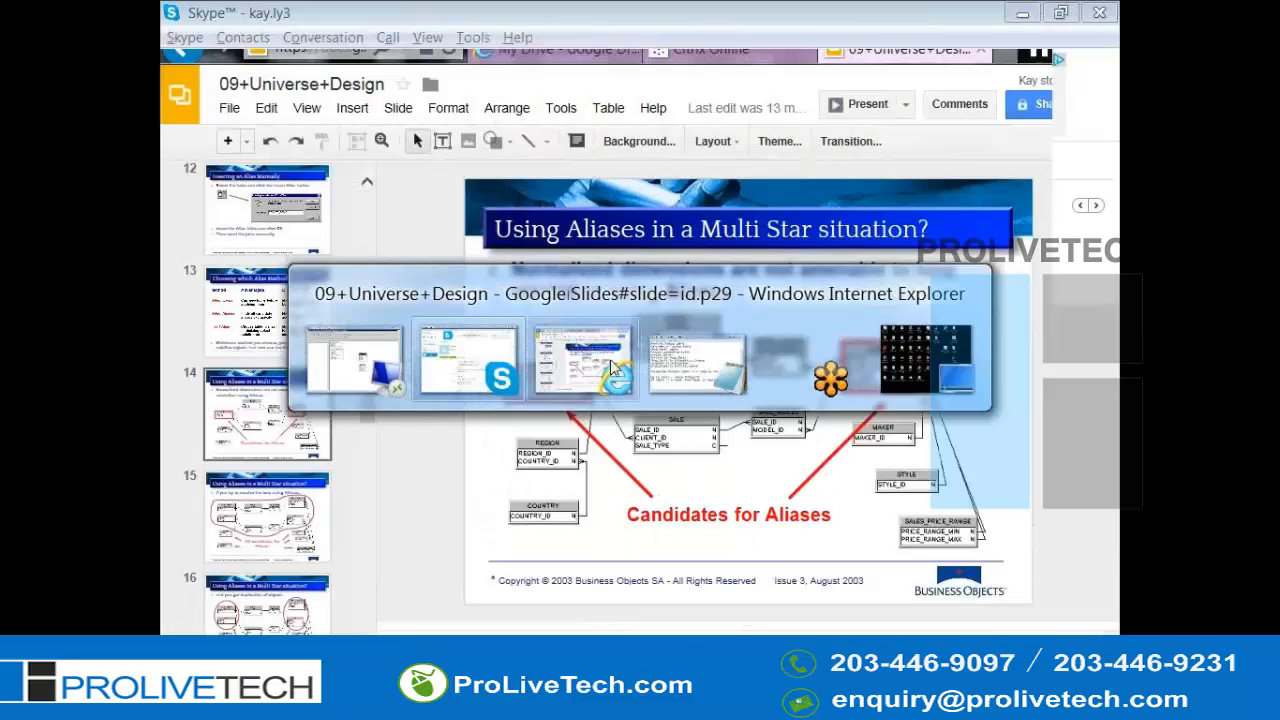
click(608, 366)
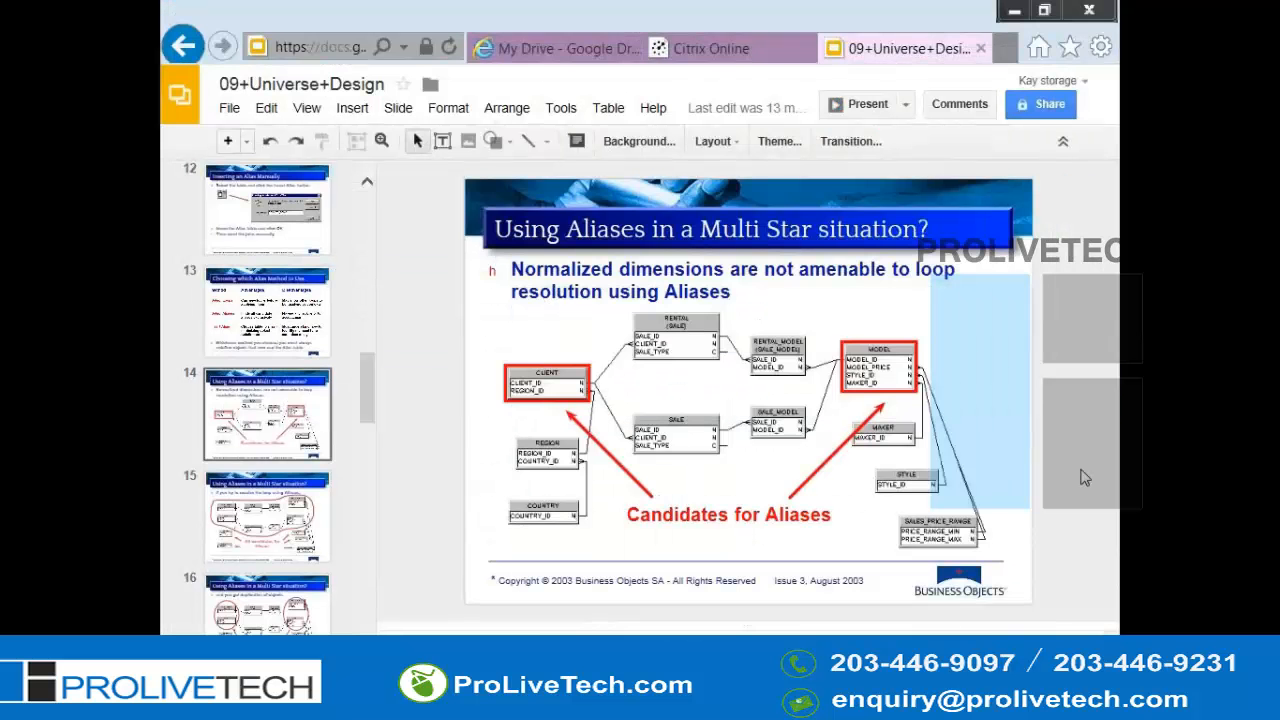